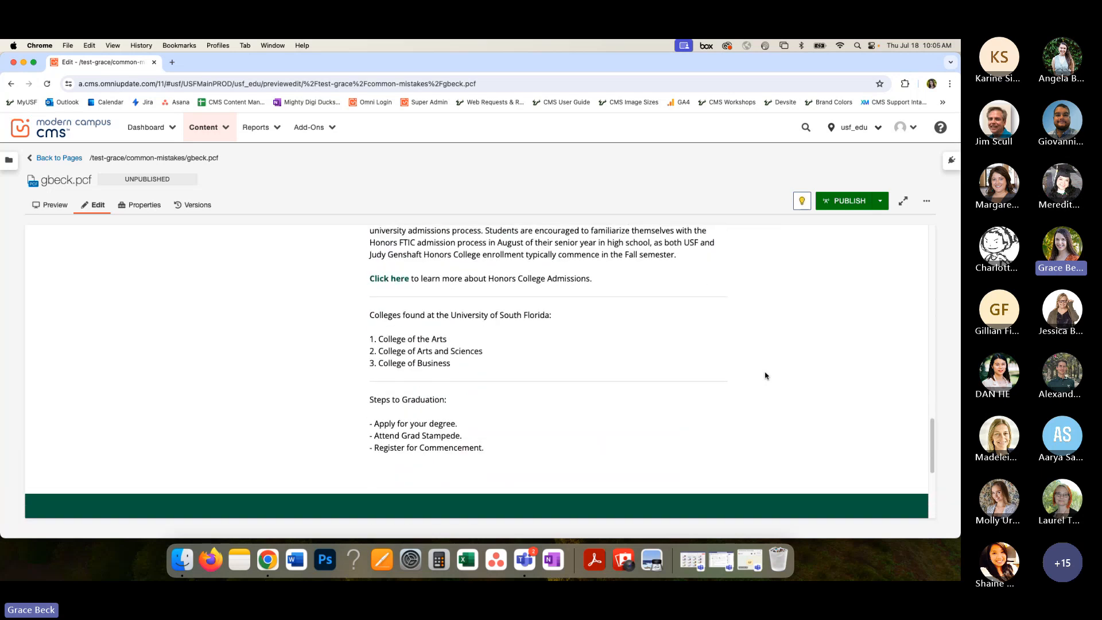
- Open the main content region under the Common Mistakes heading for editing
scroll(765, 376, up, 10)
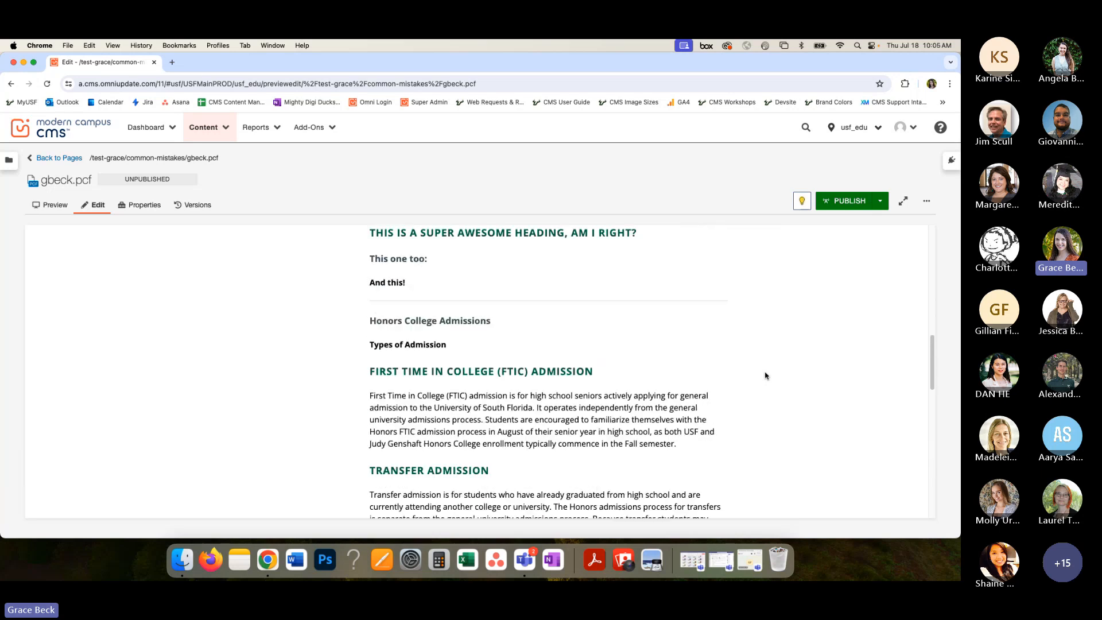
scroll(765, 376, up, 3)
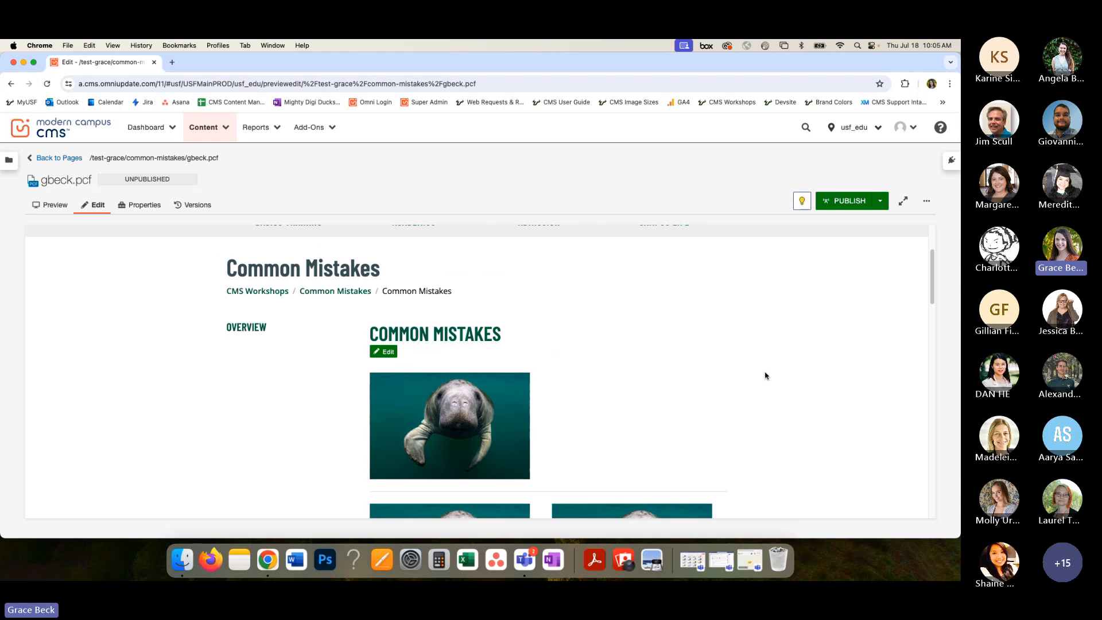
click(392, 354)
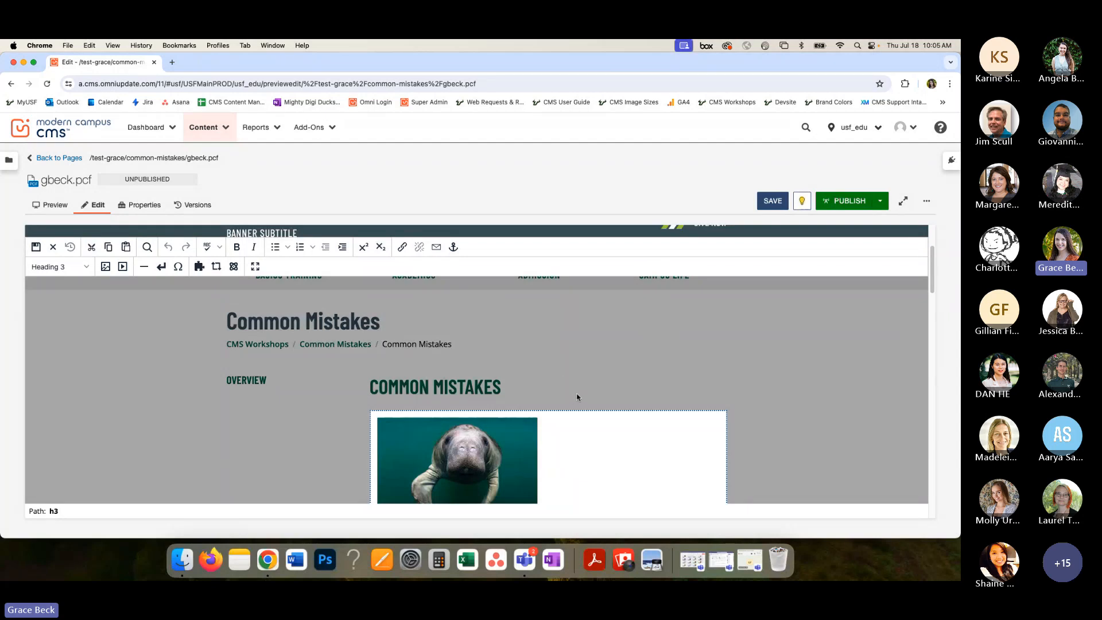
- Examine the first manatee image in the content region and the element path it sits in
scroll(571, 378, down, 3)
scroll(576, 394, down, 1)
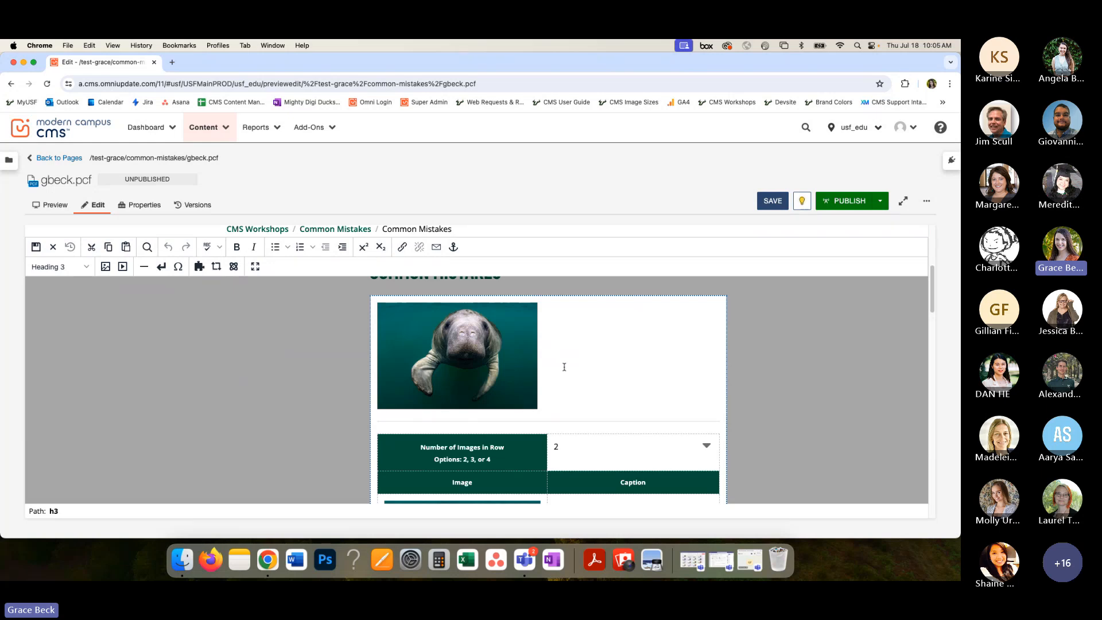
click(483, 356)
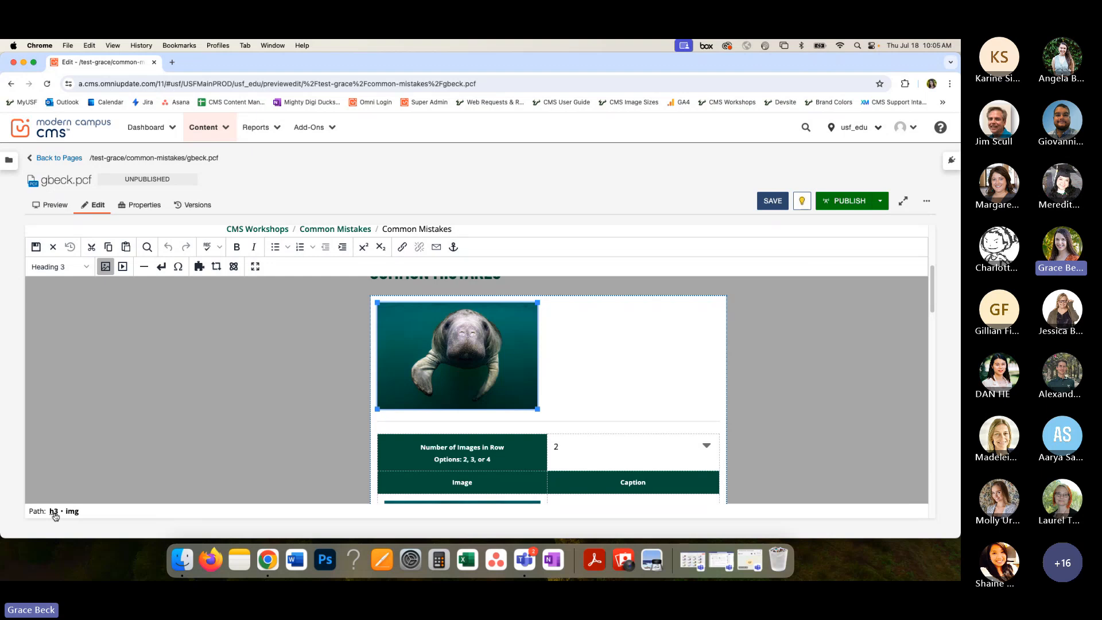
click(569, 379)
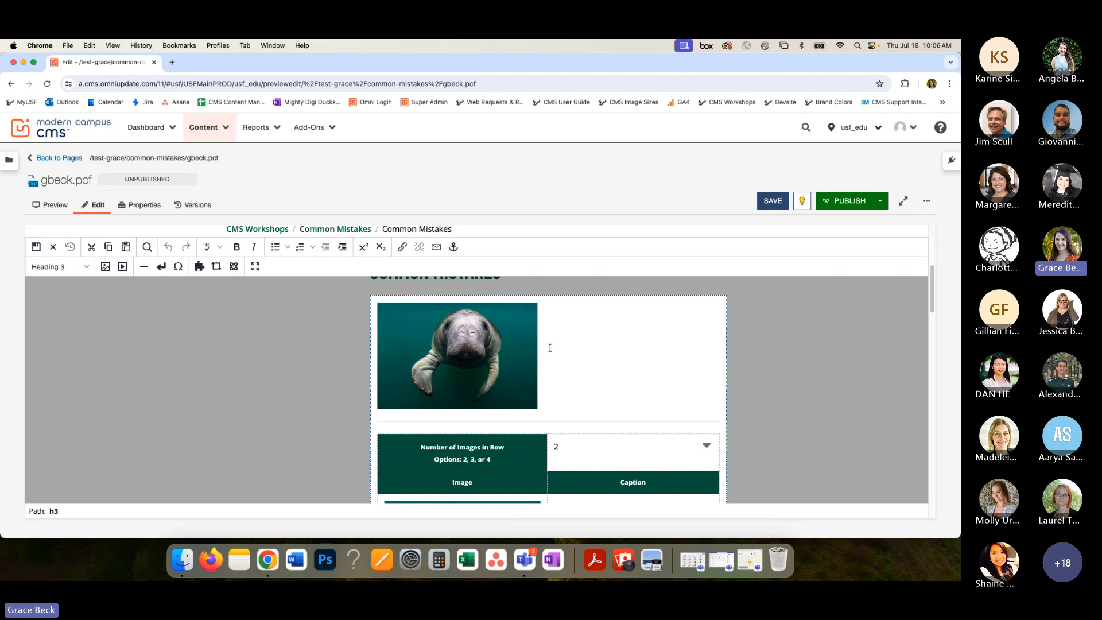
click(485, 327)
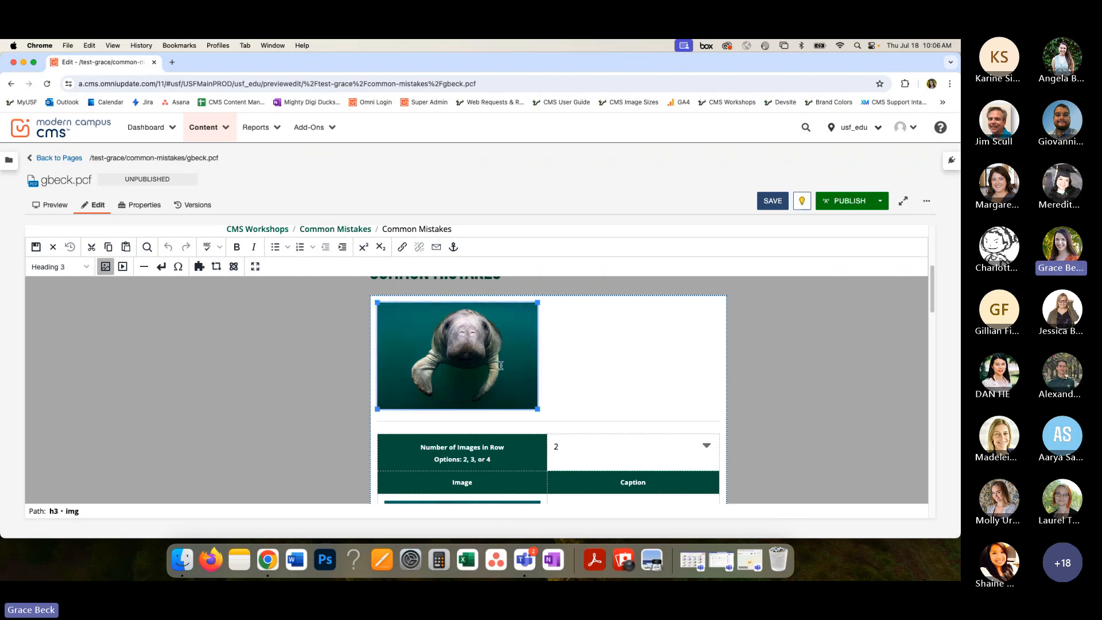
- Add a new paragraph below the first manatee image and insert the "Image - Medium - Left" snippet there
click(593, 357)
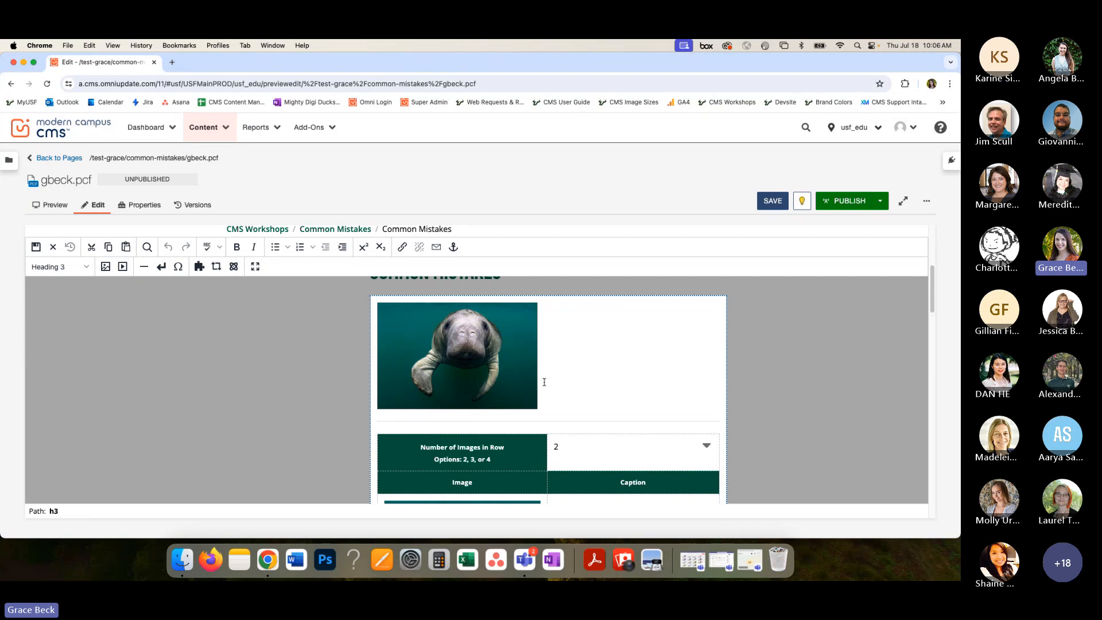
key(Return)
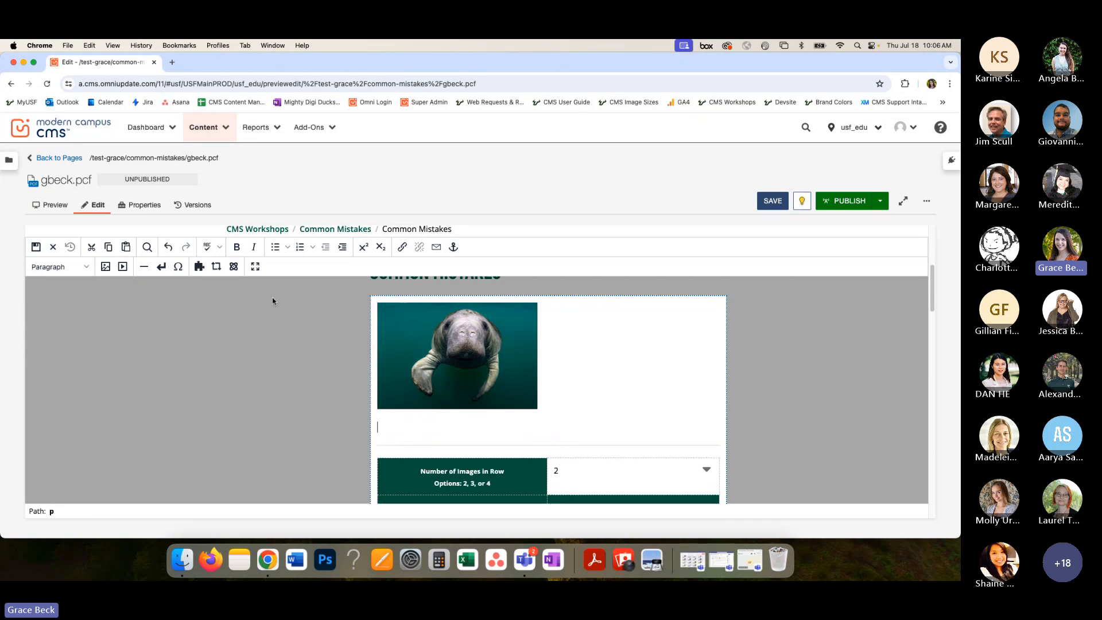
click(199, 266)
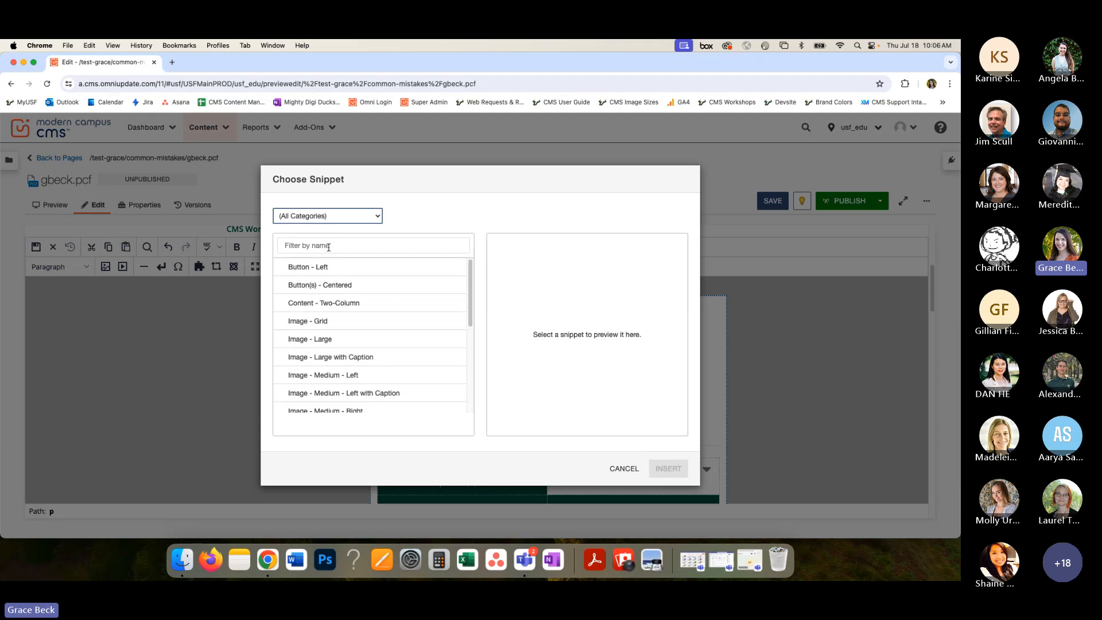
click(329, 246)
text(medium)
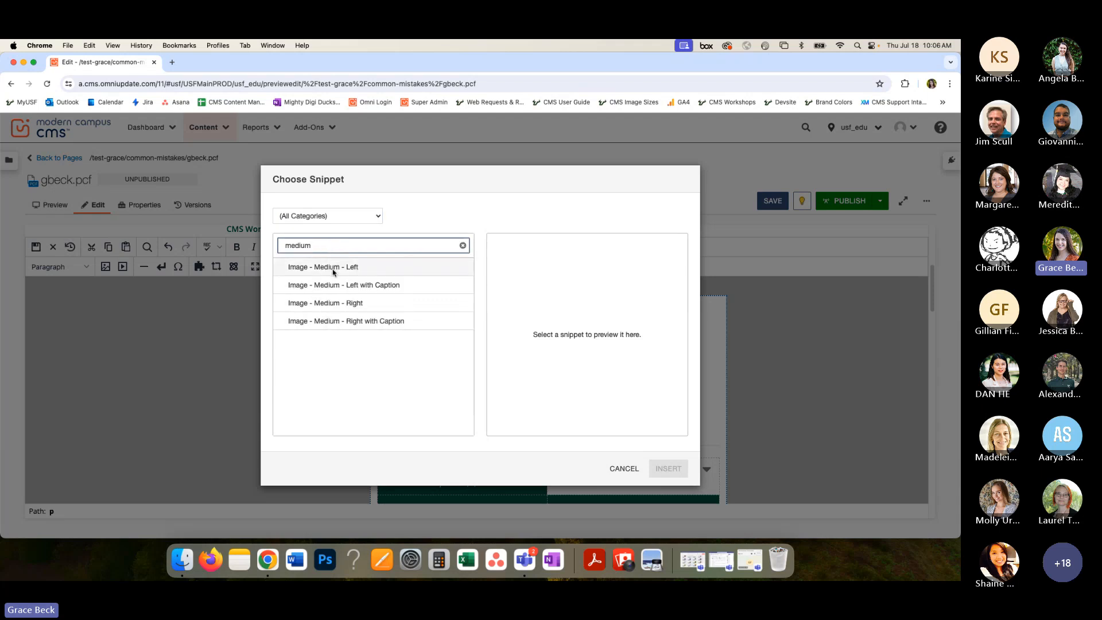
click(333, 269)
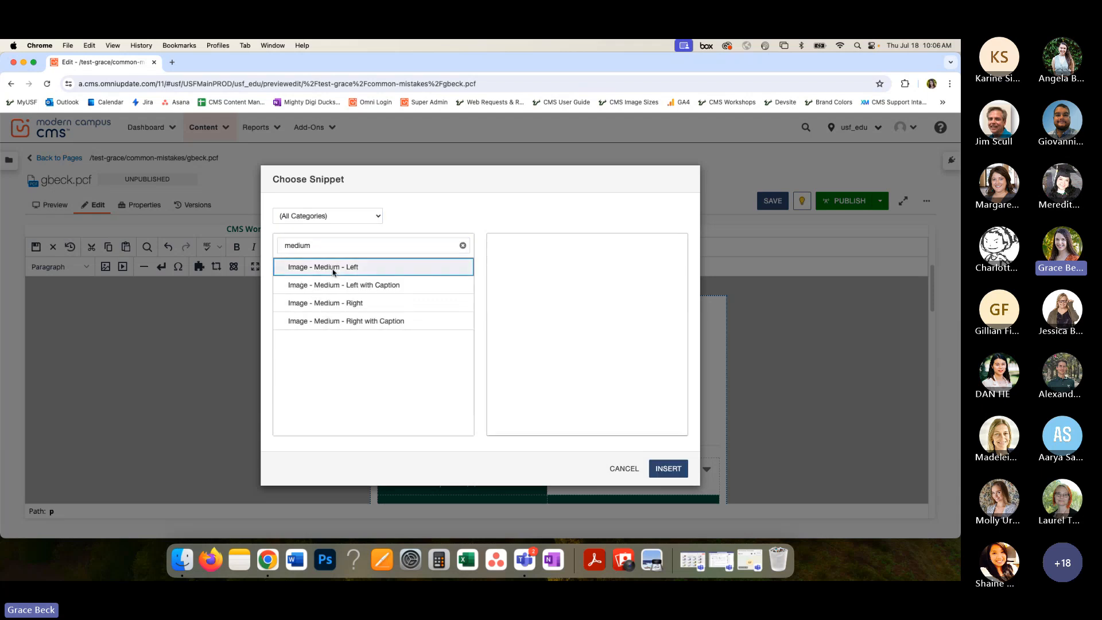
click(668, 468)
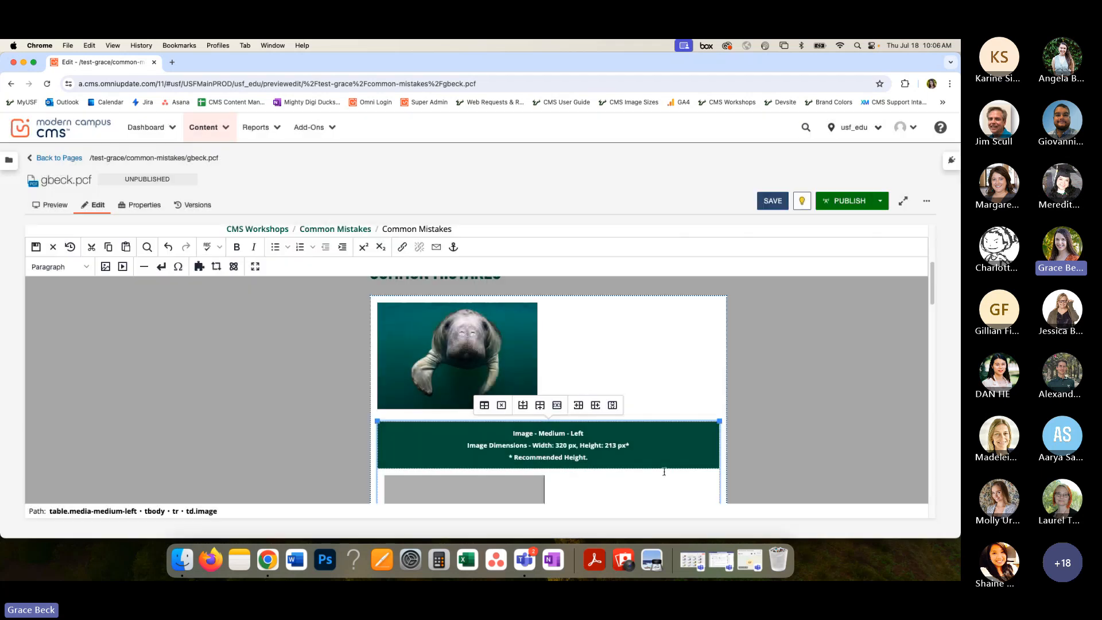
- Copy the source value from the first manatee image's properties, leaving that image unedited
click(478, 347)
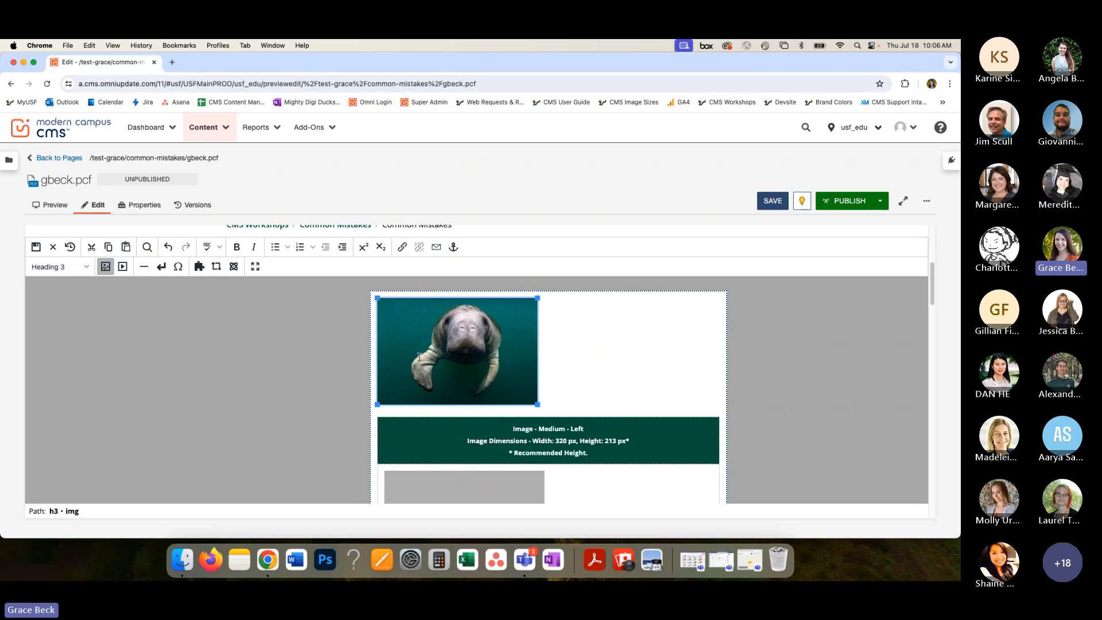
click(106, 266)
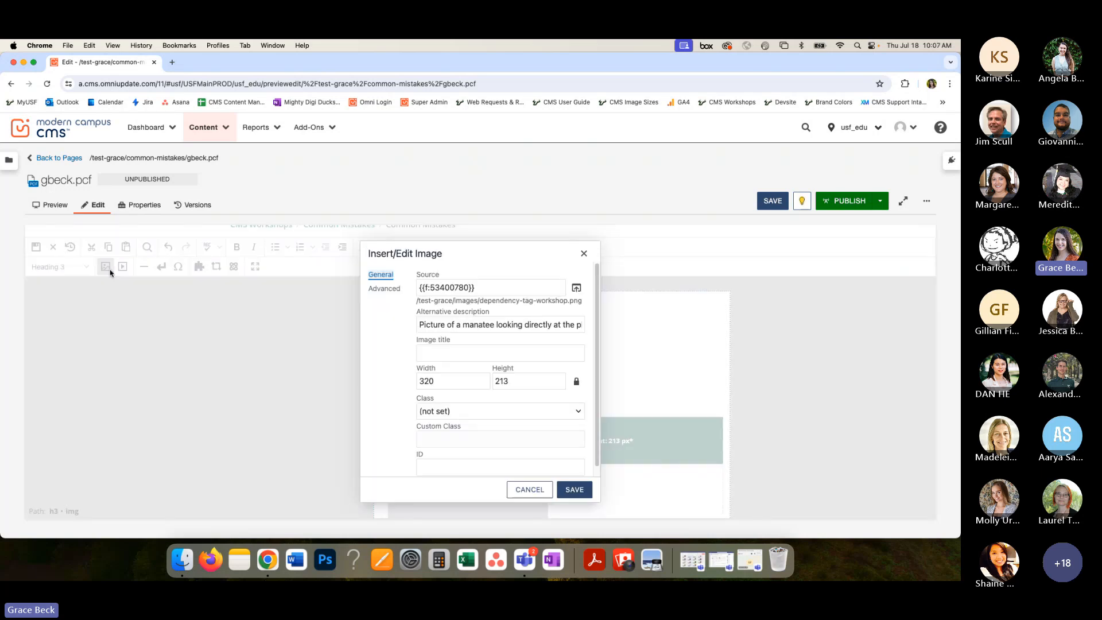
double_click(451, 288)
triple_click(450, 288)
key(super+c)
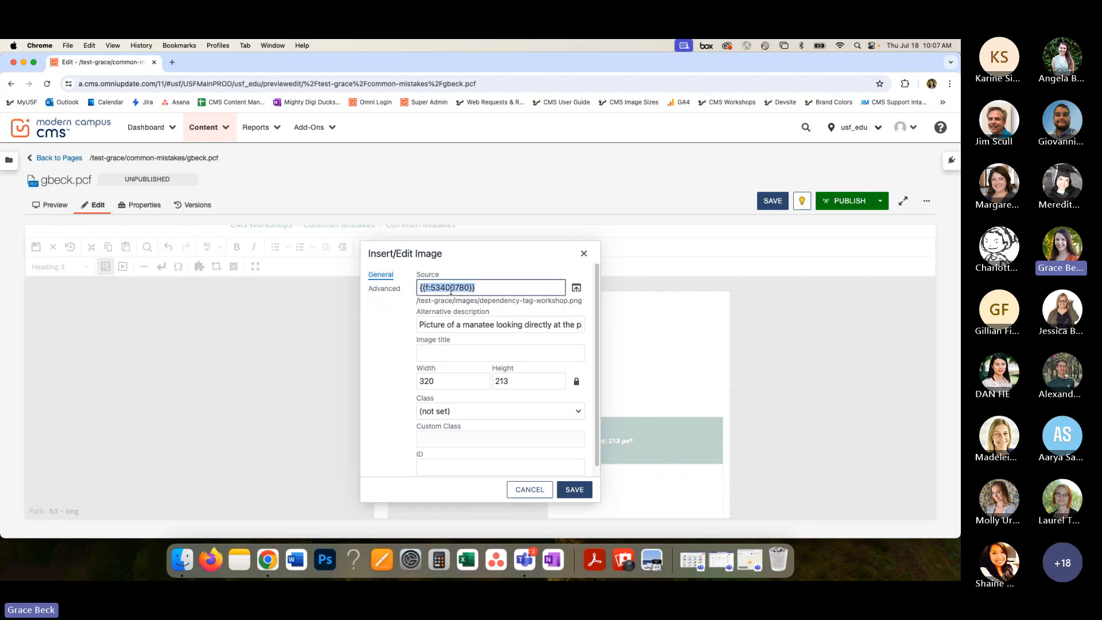
click(479, 288)
click(529, 490)
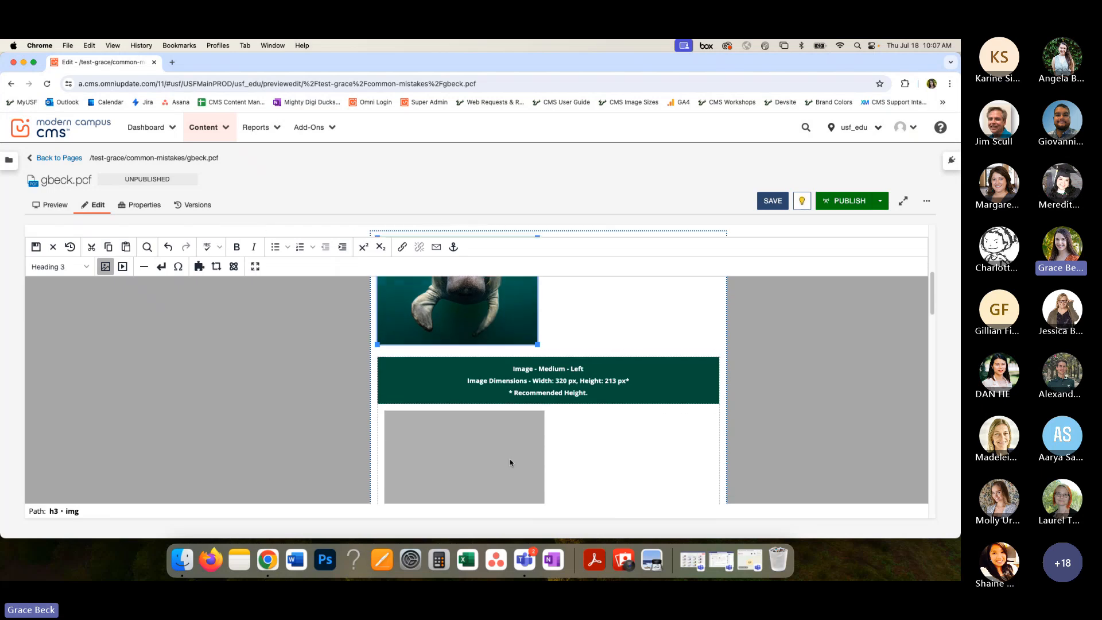
- Set the grey snippet placeholder's image source to the copied {{f:53400780}} and its alternative description to "xx"
click(465, 441)
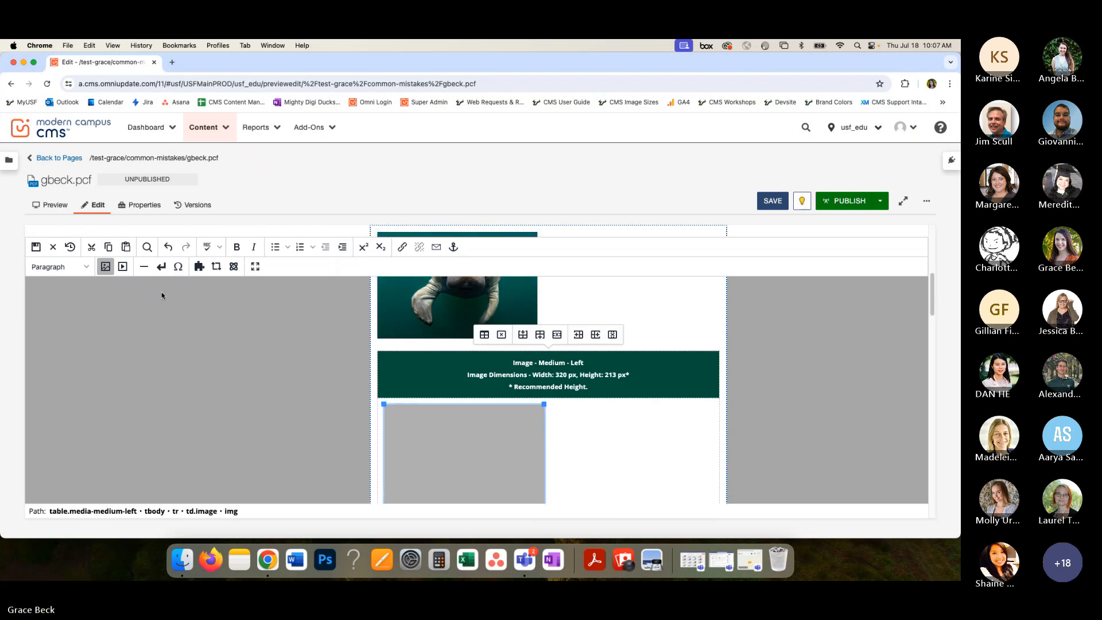
click(105, 267)
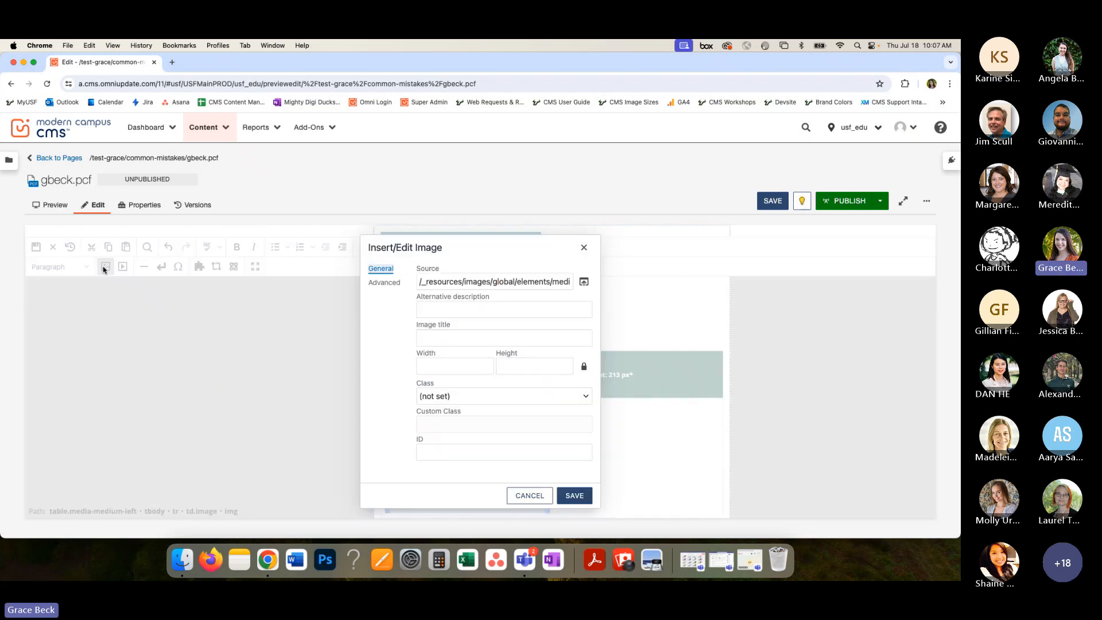
double_click(445, 282)
triple_click(446, 281)
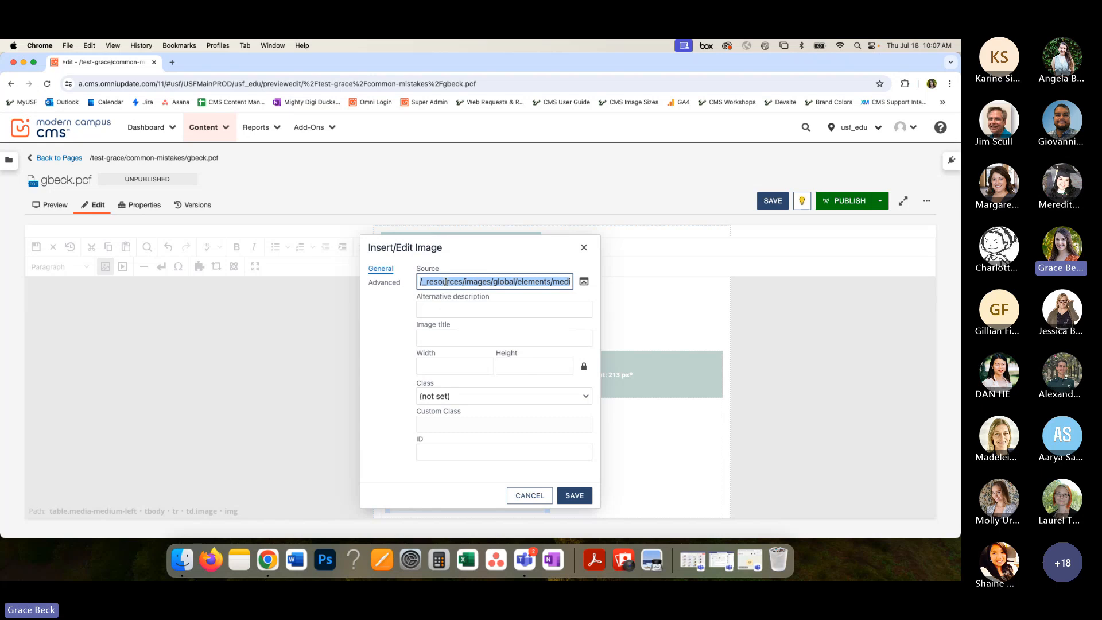
key(super+v)
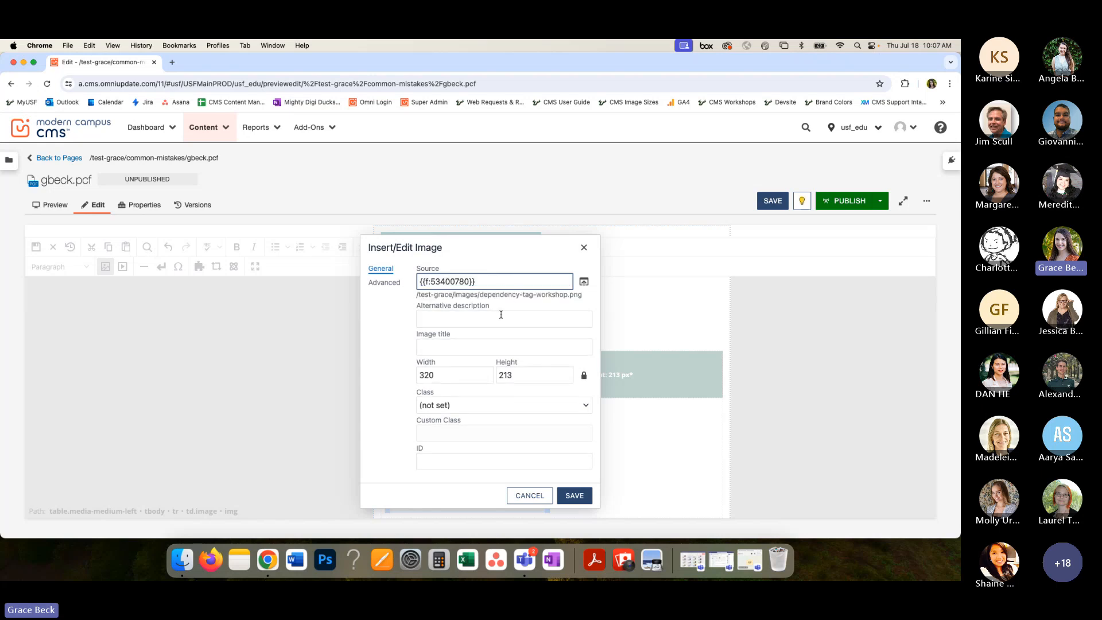
click(490, 323)
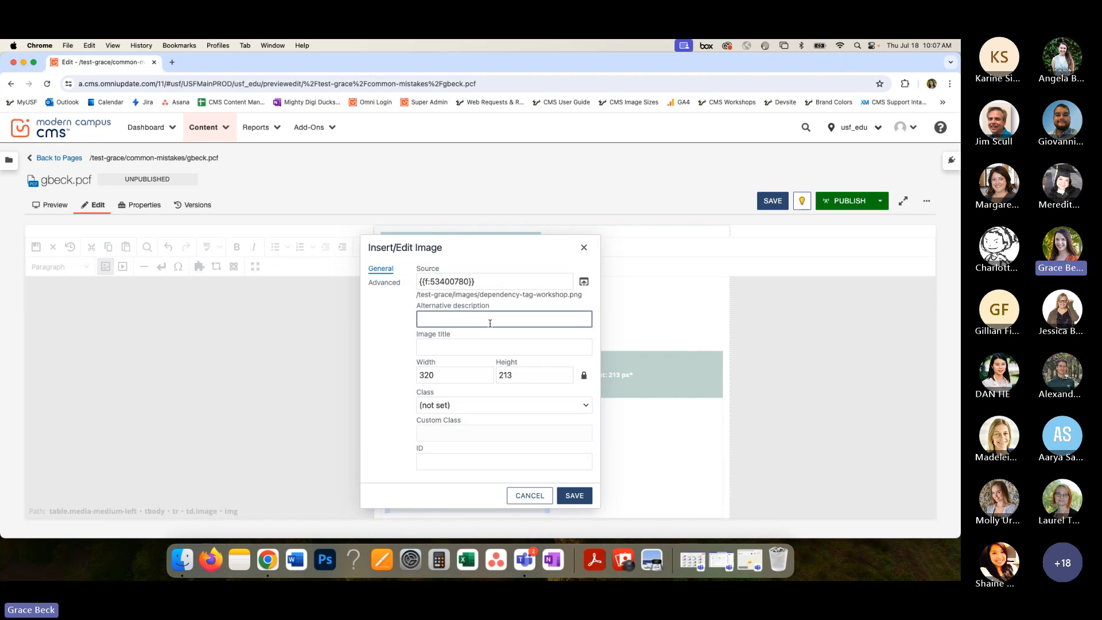
text(art)
click(574, 495)
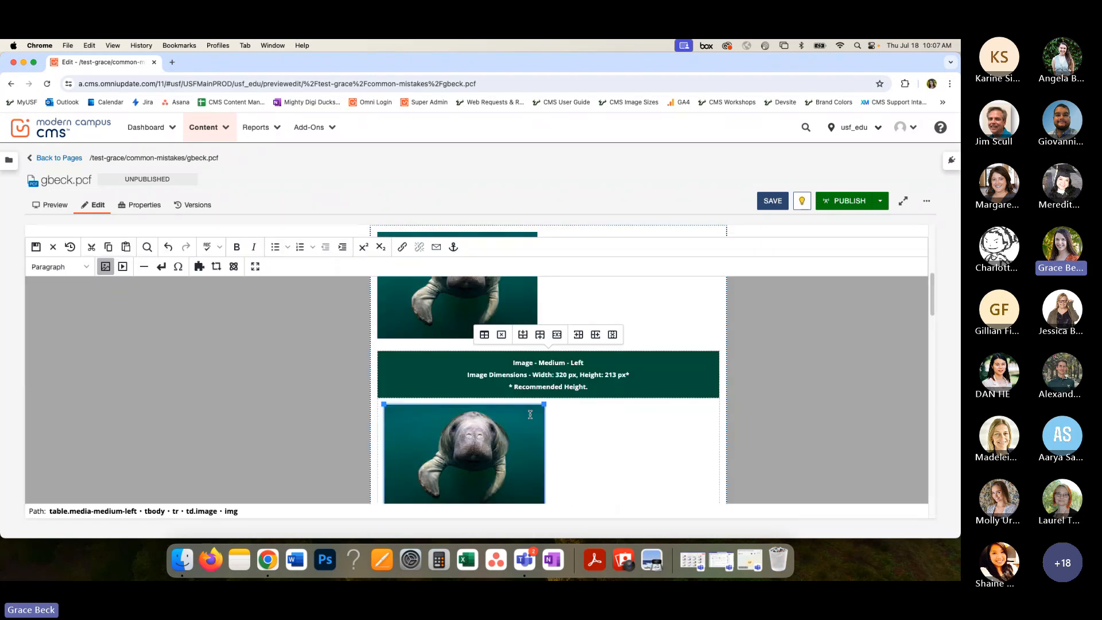
- Copy the alternative description from the first manatee image's properties without editing that image
scroll(551, 402, up, 2)
click(416, 305)
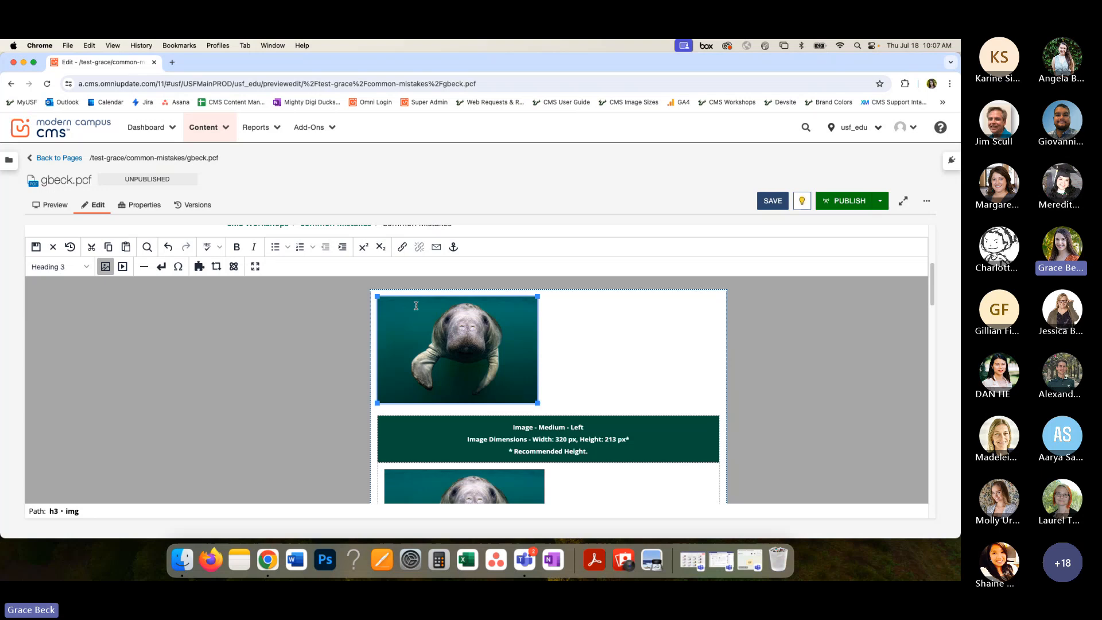
click(105, 266)
triple_click(449, 319)
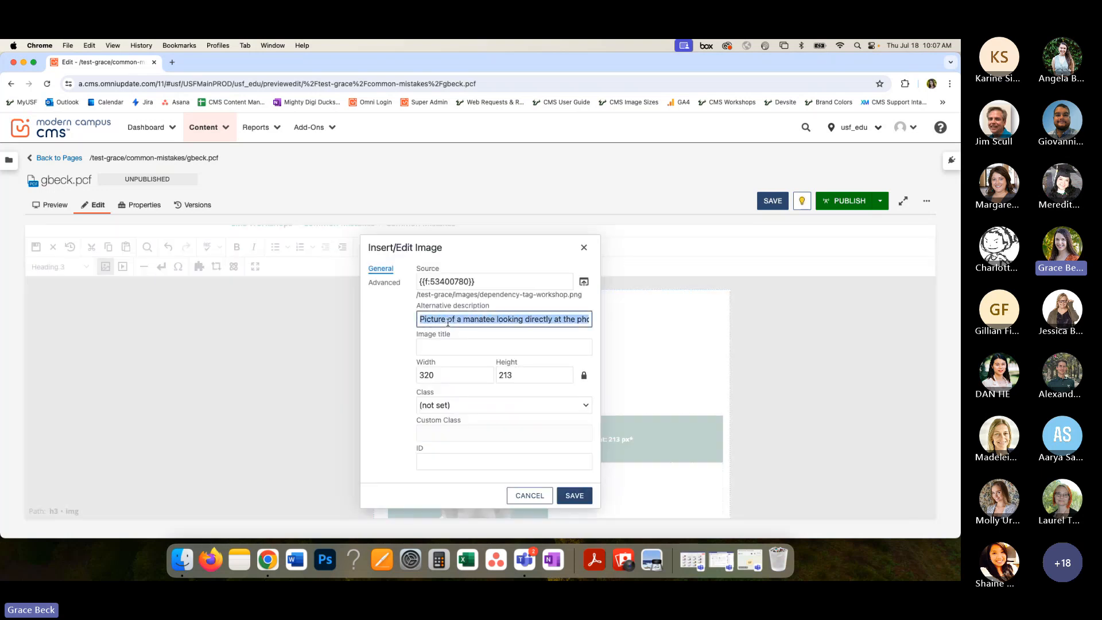
click(524, 495)
- Replace the snippet image's alternative description with the copied text about a manatee looking directly at the photographer
scroll(506, 407, down, 3)
click(506, 407)
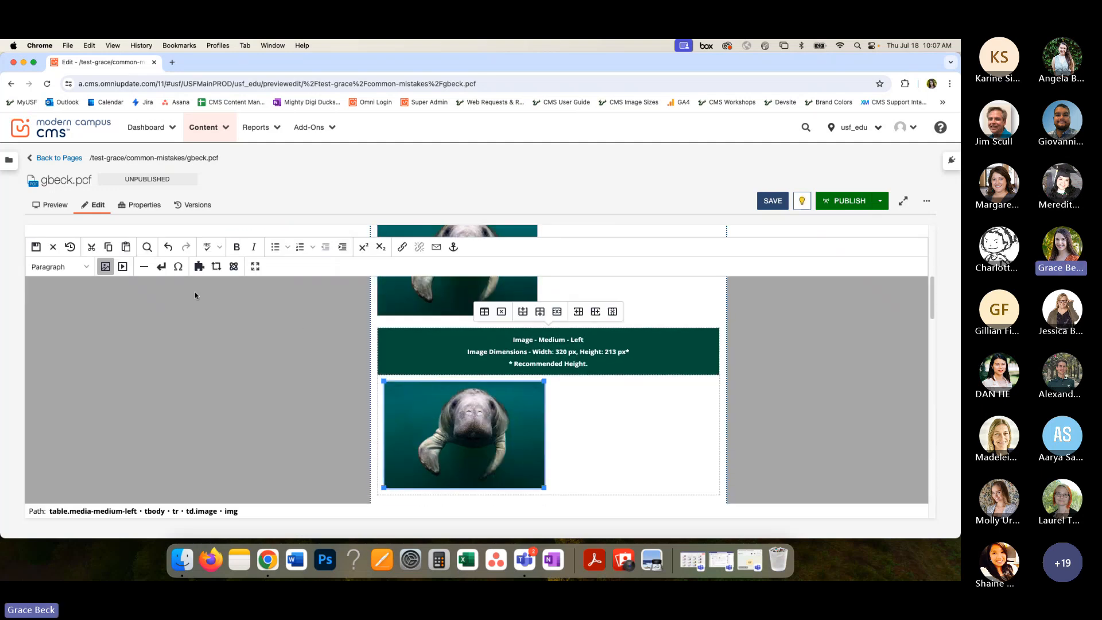
click(106, 266)
triple_click(434, 325)
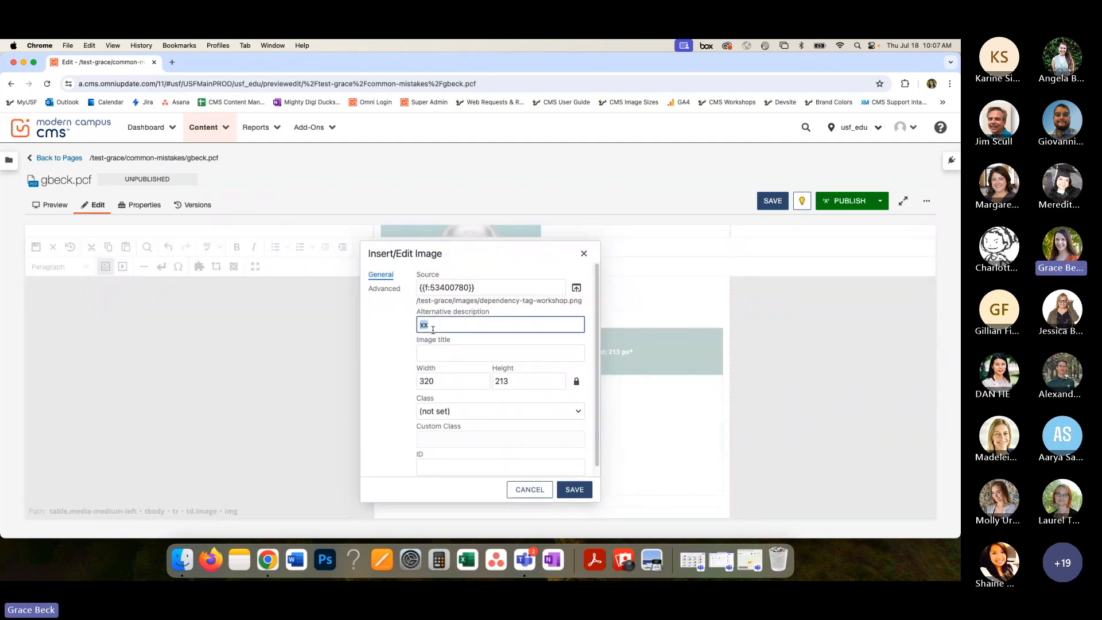
text(manatee looking directly at the photographer)
- Shorten the snippet image's alternative description to "Manatee looking directly at the photographer" and save the image properties
drag(440, 323, 397, 323)
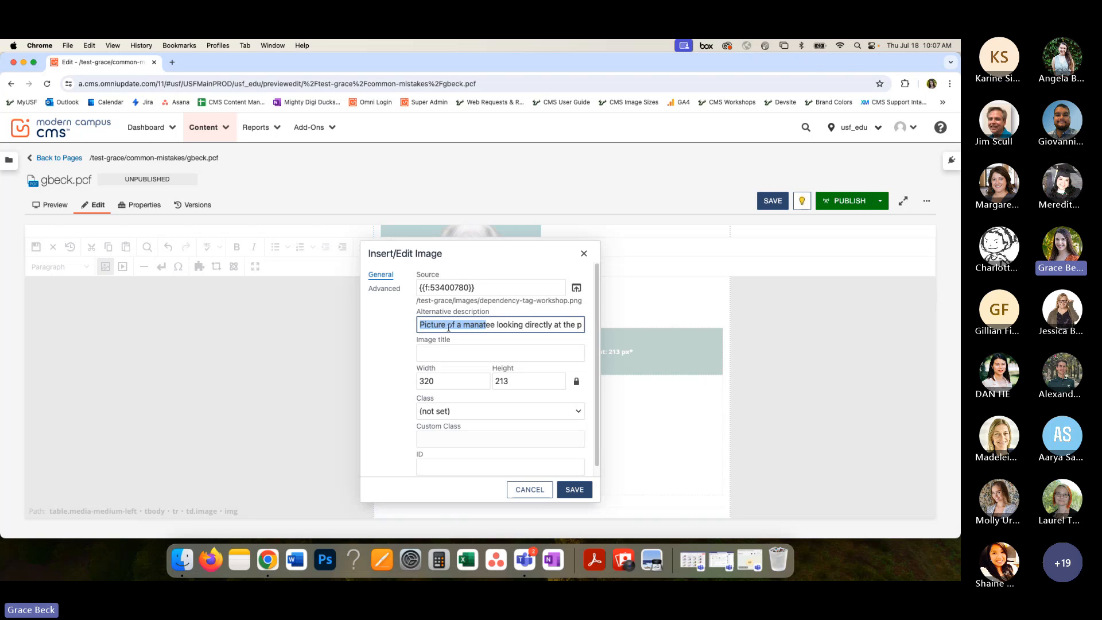
click(449, 326)
drag(513, 326, 592, 329)
click(574, 326)
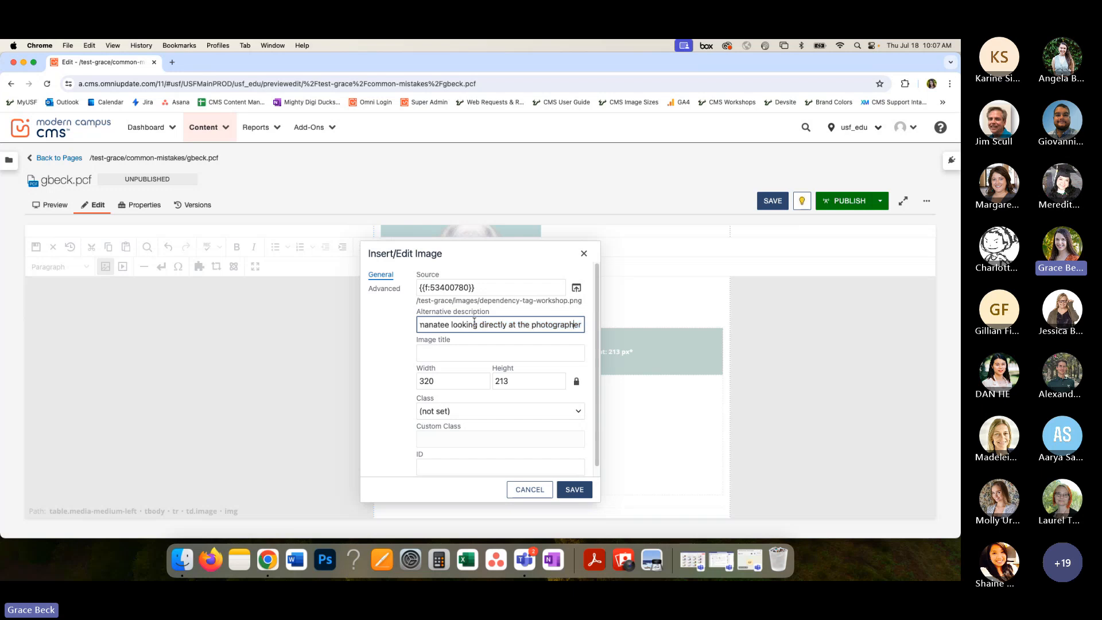
drag(455, 325, 401, 330)
click(454, 326)
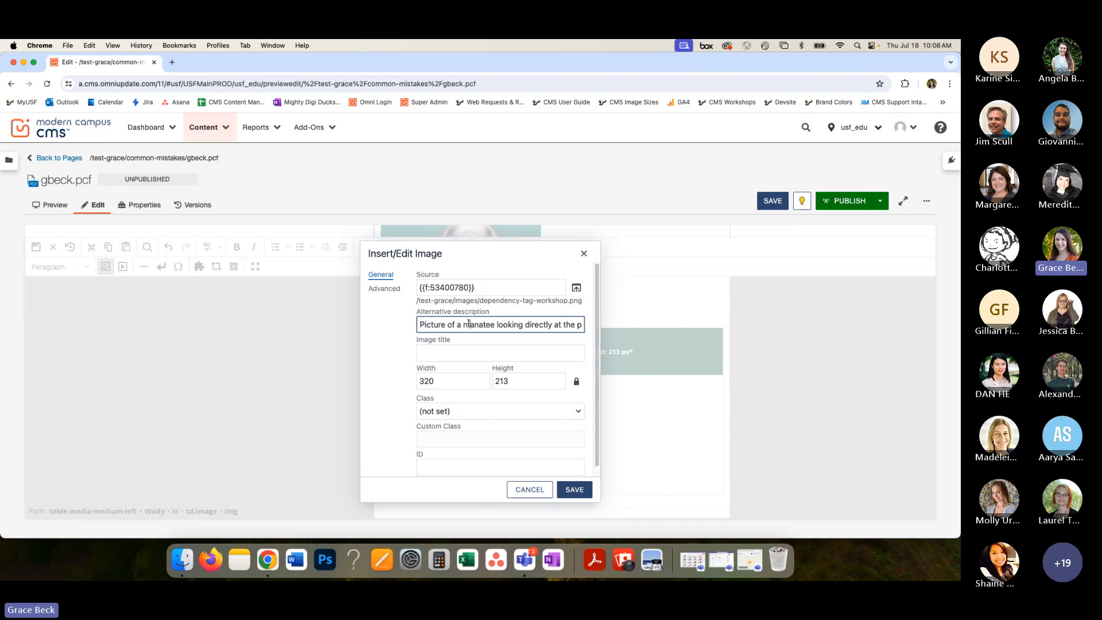
drag(464, 325, 410, 329)
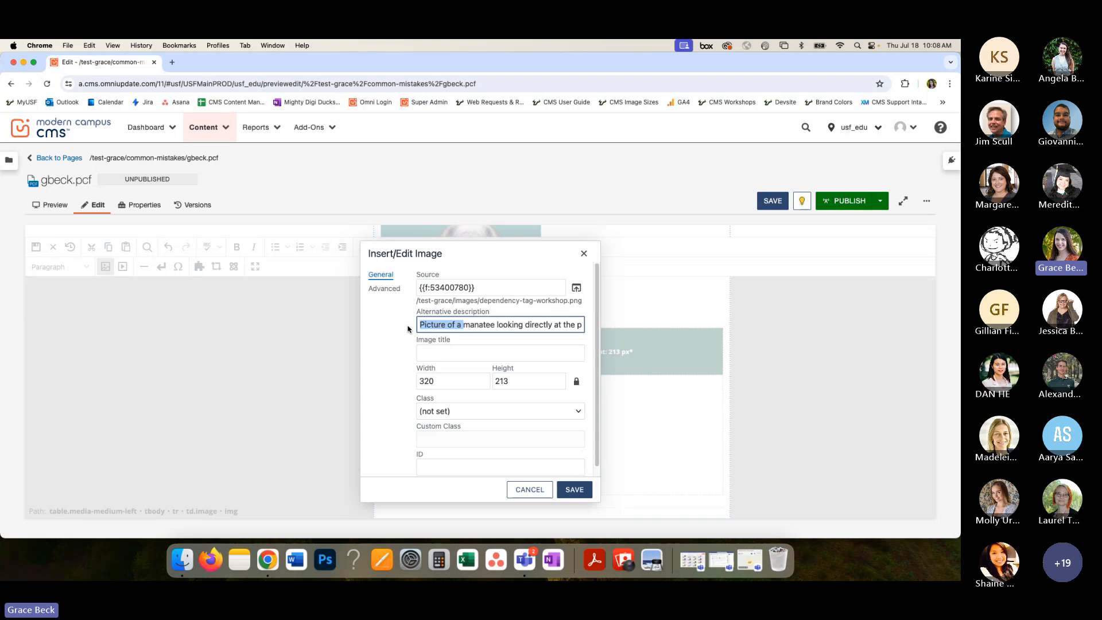
click(476, 325)
drag(470, 325, 588, 327)
text(M)
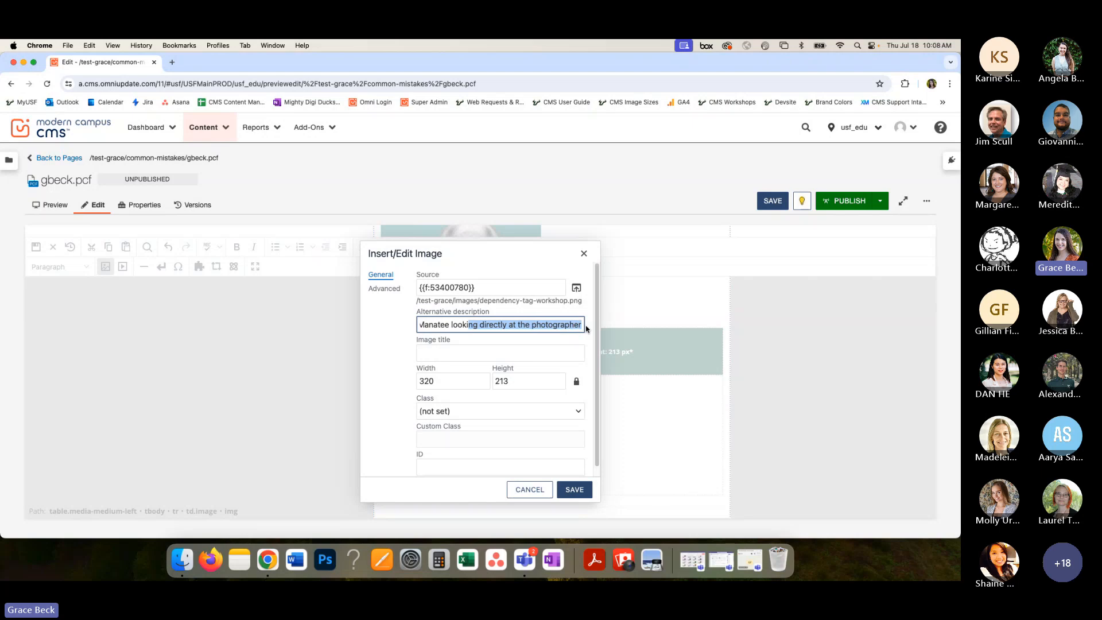
click(574, 486)
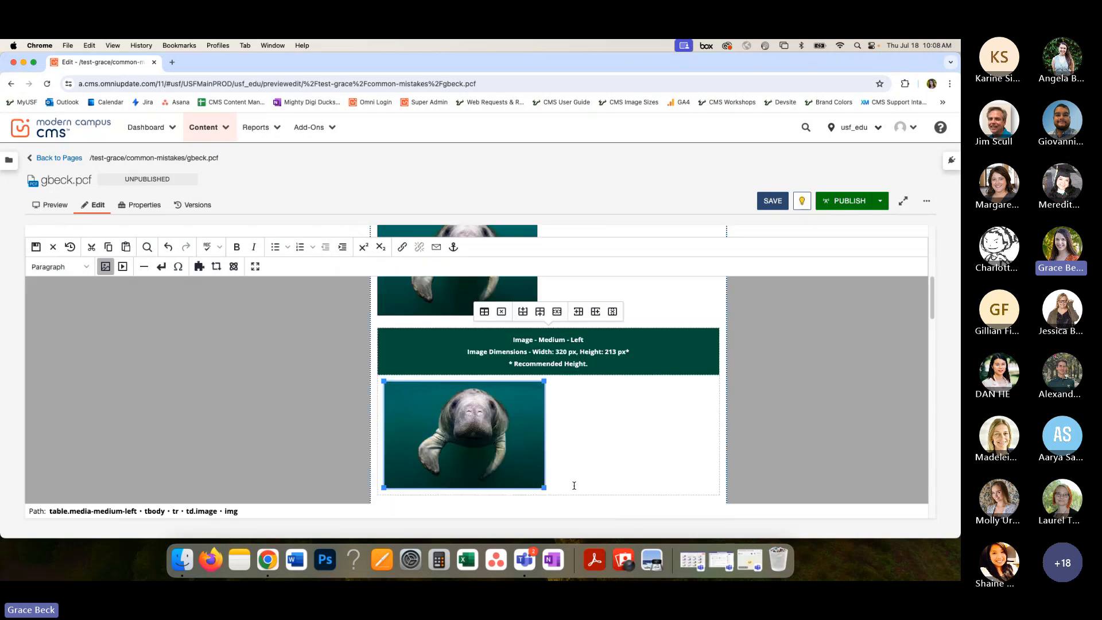
- Save the page and compare the first manatee image with the snippet image below it
click(773, 202)
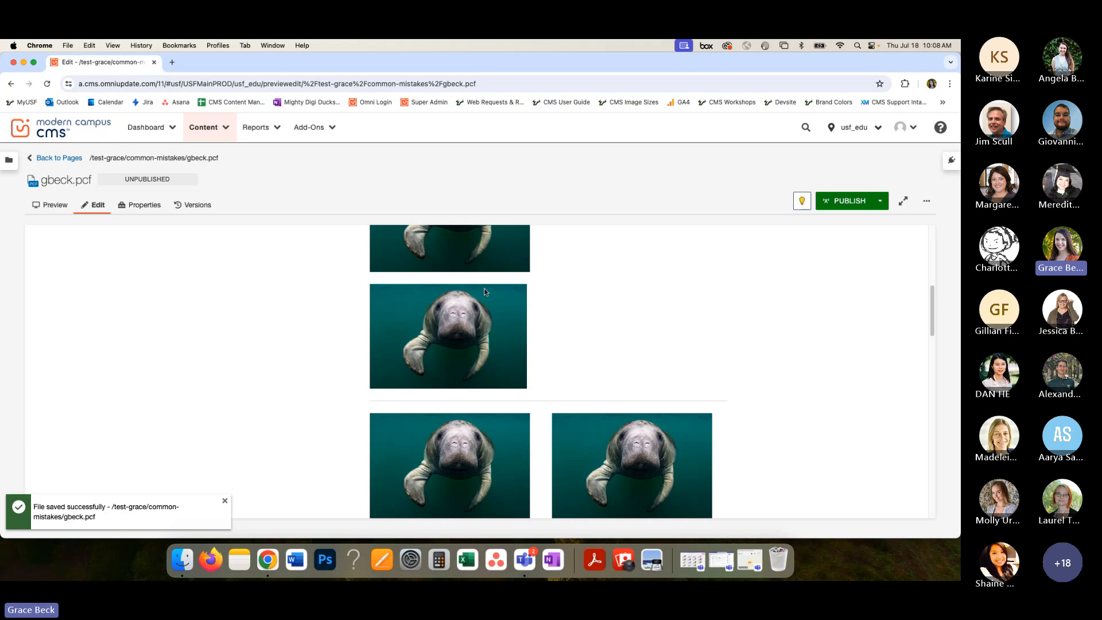
scroll(486, 290, up, 2)
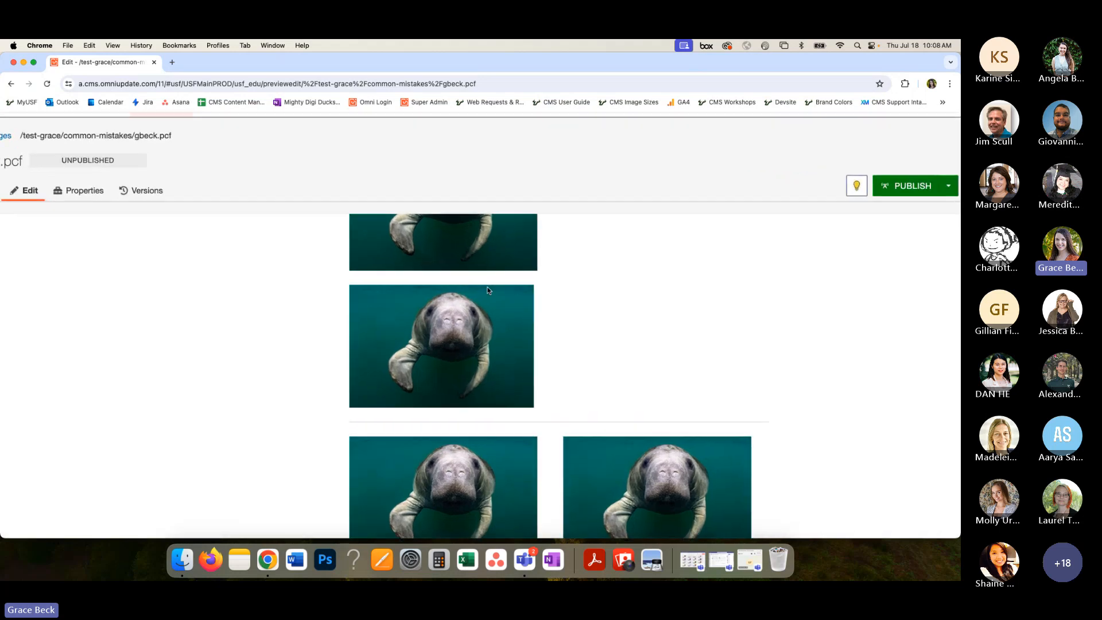
scroll(487, 290, up, 3)
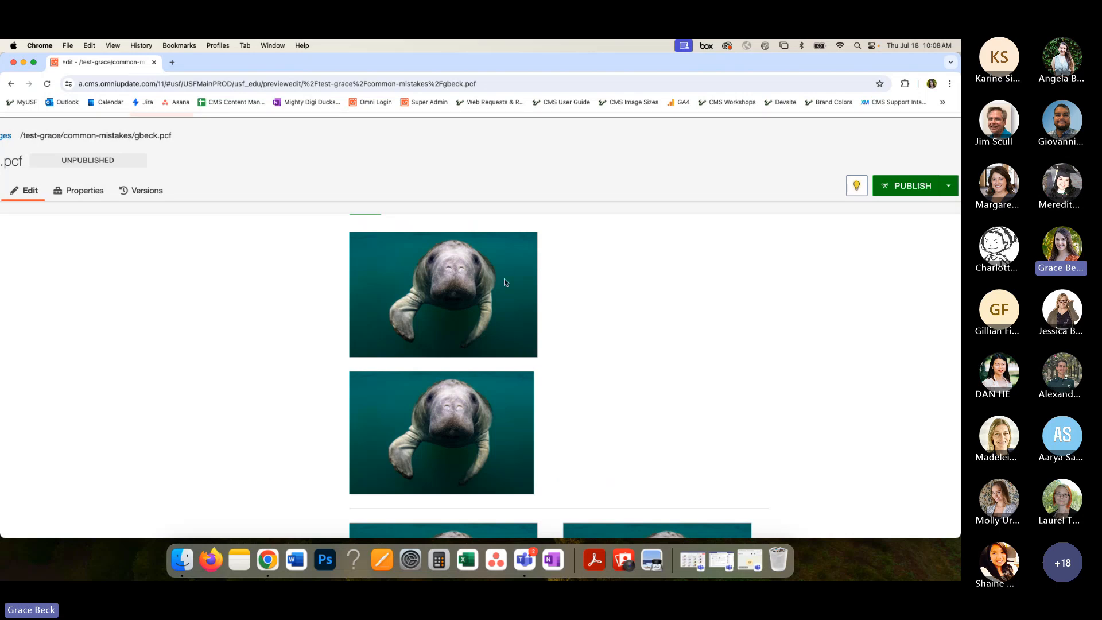
- Open the page content for editing and go to the image grid snippet below the manatee images
scroll(504, 282, down, 2)
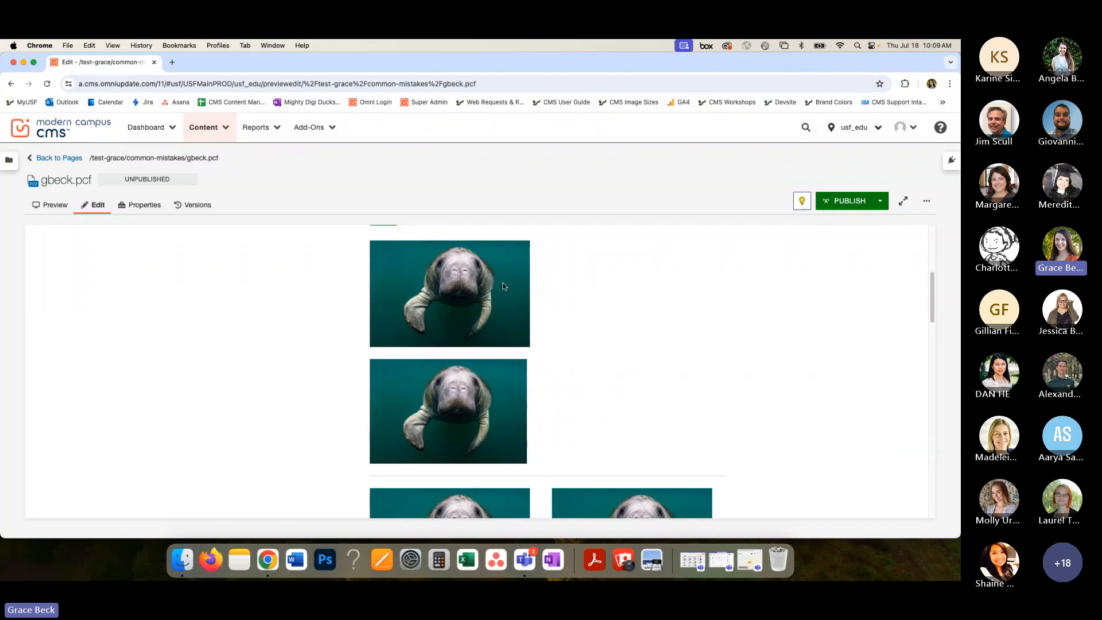
scroll(502, 286, up, 2)
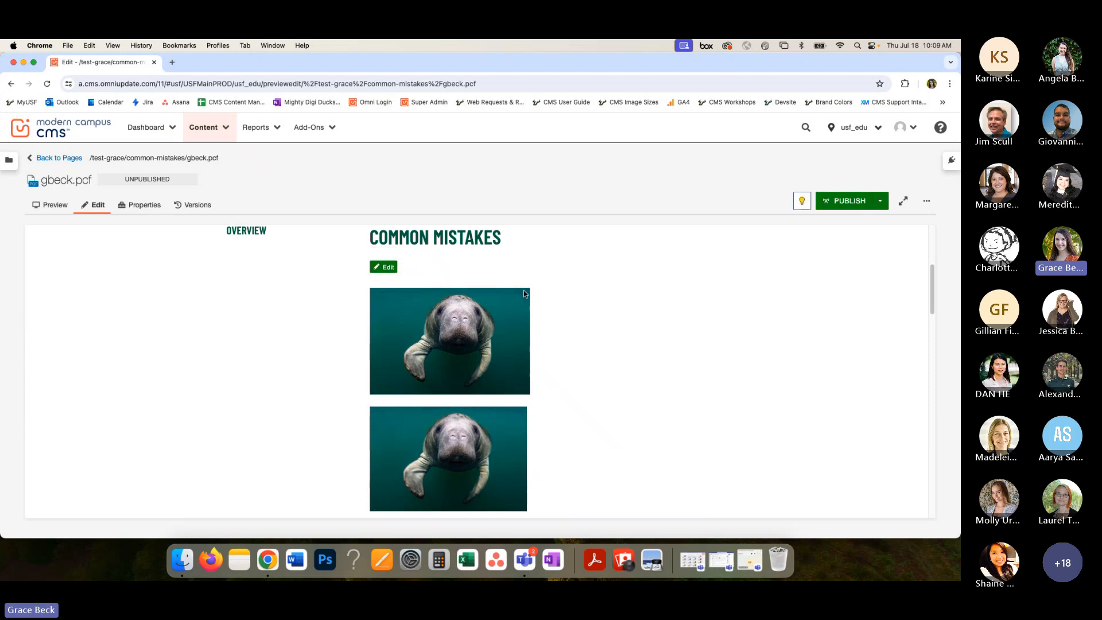
click(523, 291)
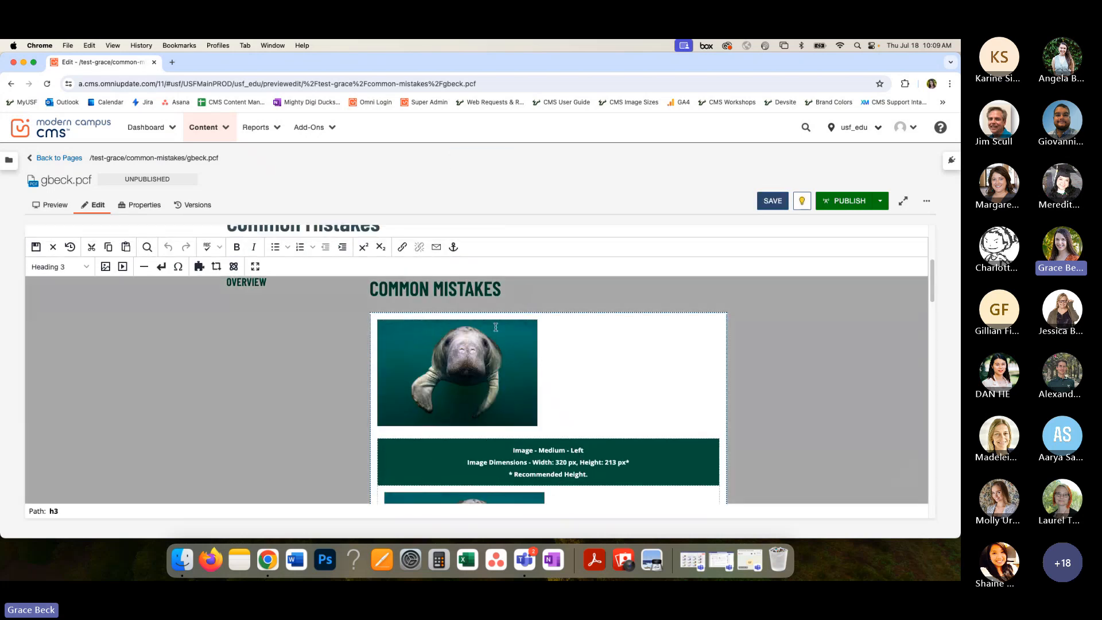
scroll(496, 326, down, 5)
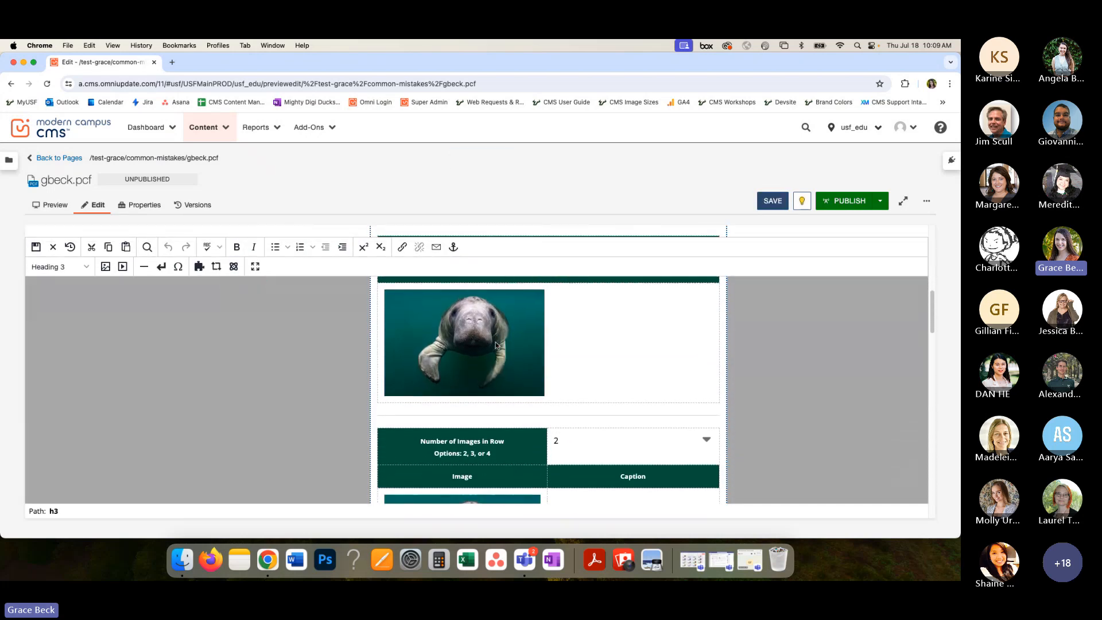
scroll(496, 344, down, 4)
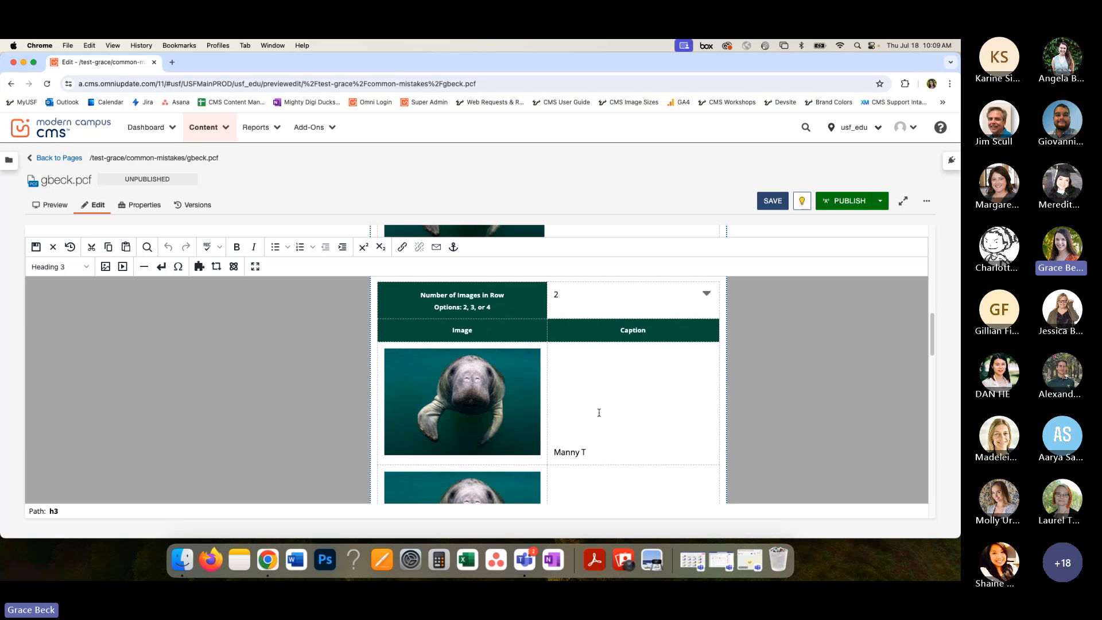
- Examine the image grid's Number of Images in Row options and its image and caption rows
click(707, 293)
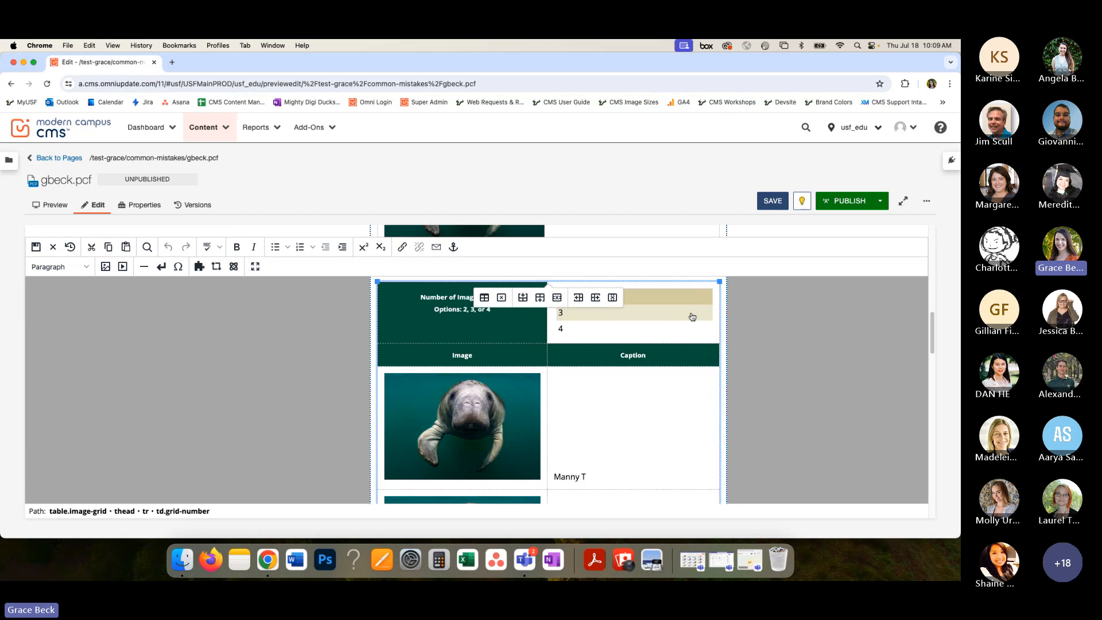
click(610, 415)
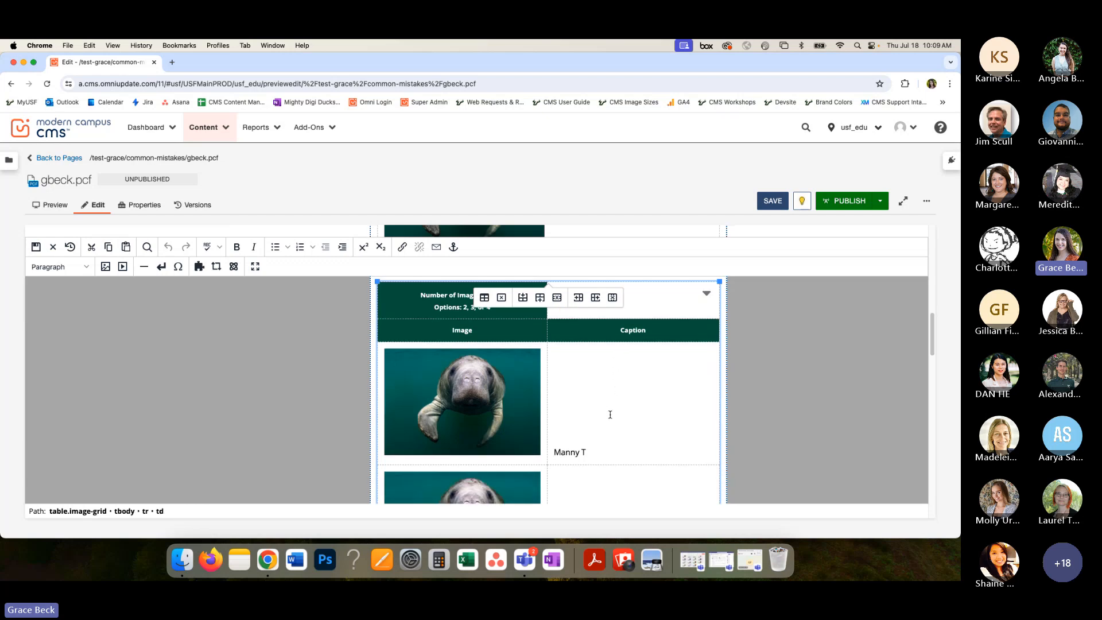
scroll(610, 414, down, 3)
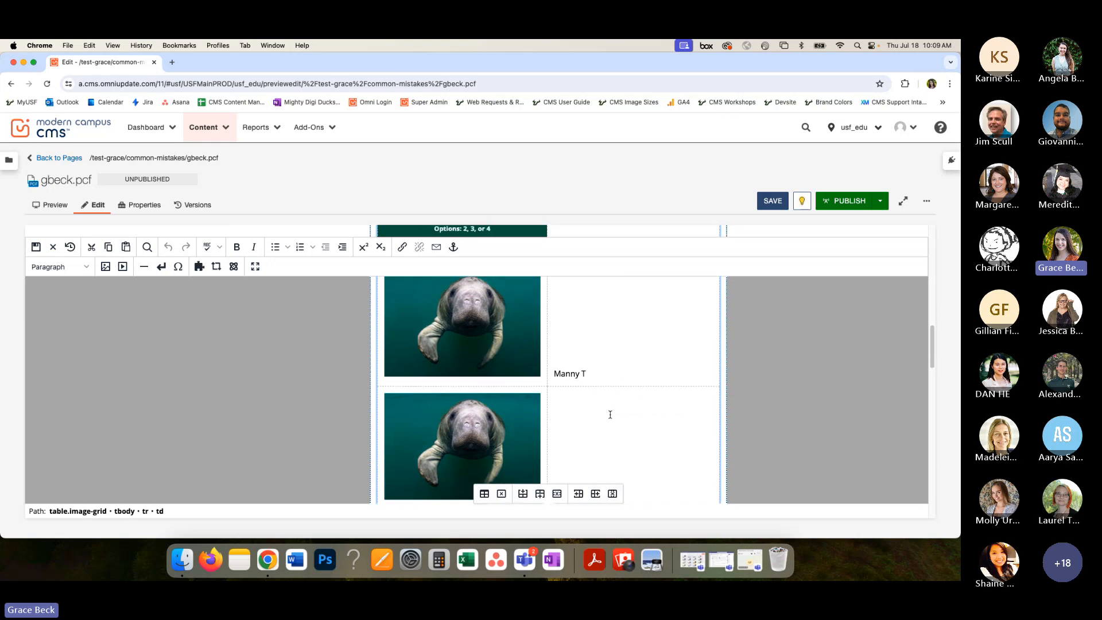
scroll(610, 414, up, 4)
scroll(610, 415, up, 1)
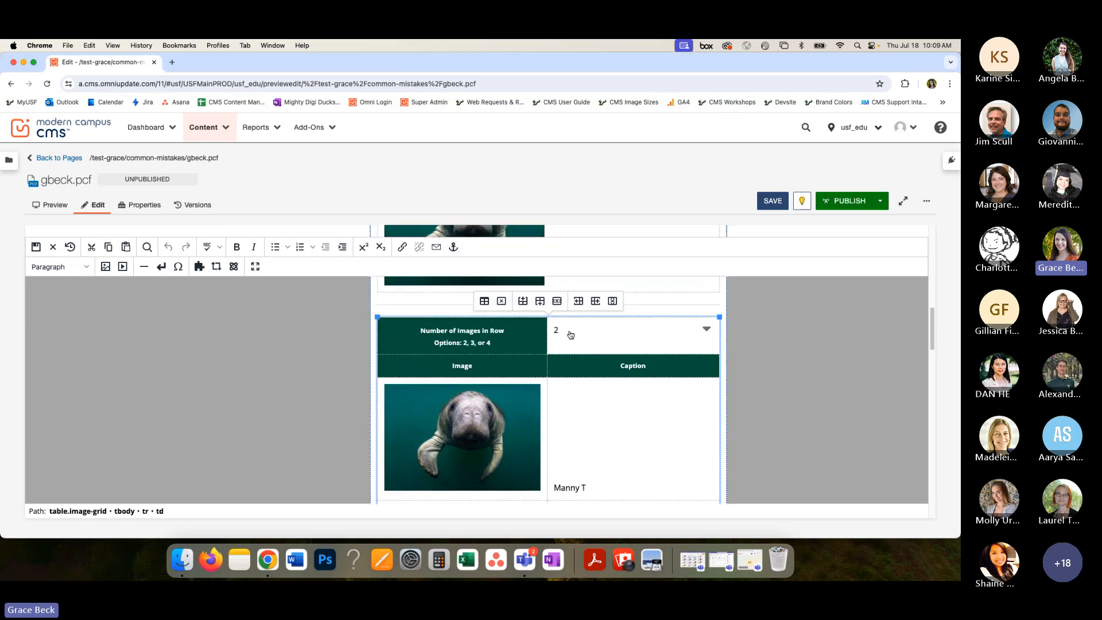
scroll(570, 335, down, 4)
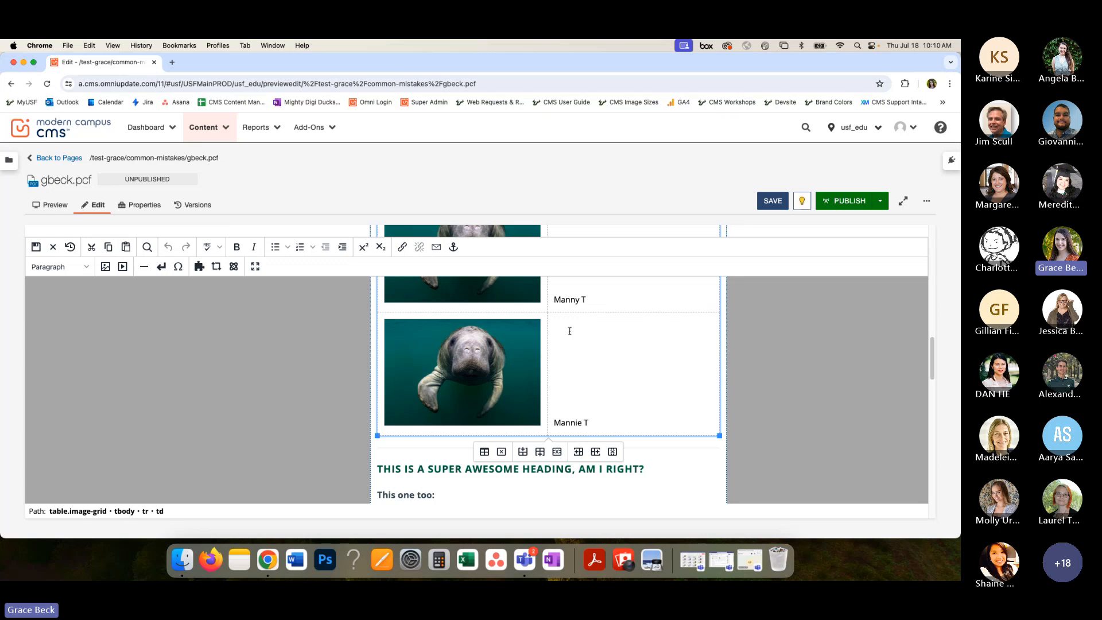
- Insert an empty row after the grid's last image row and try entering content in it
click(612, 424)
click(540, 452)
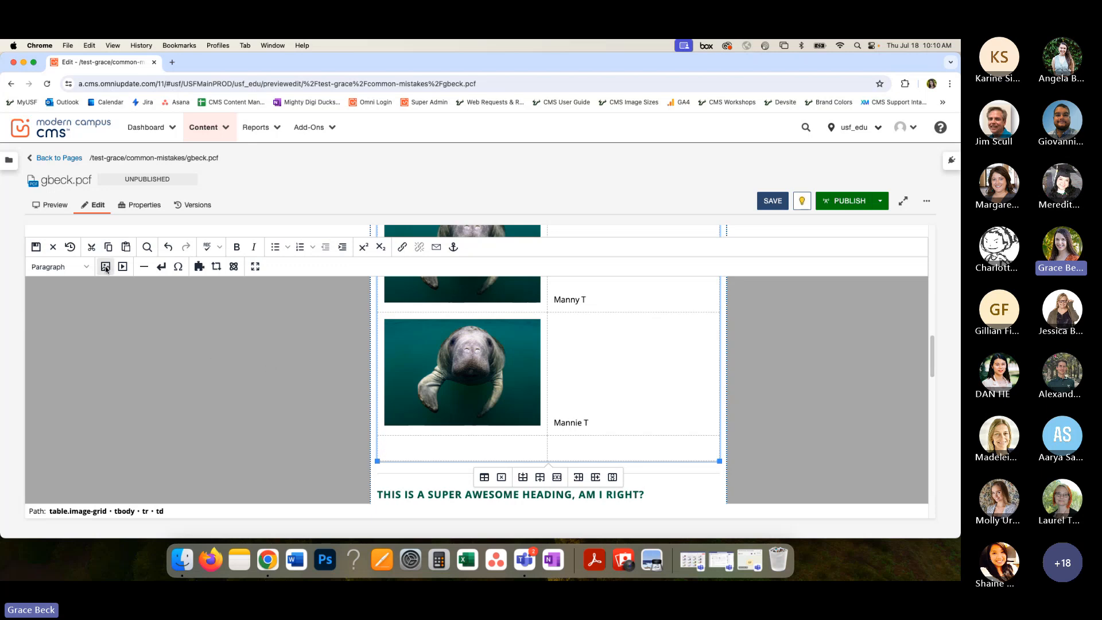
text(hifehiefhi)
key(BackSpace)
key(BackSpace)
key(BackSpace)
key(BackSpace)
key(BackSpace)
key(BackSpace)
key(BackSpace)
key(BackSpace)
key(BackSpace)
key(BackSpace)
- Delete the grid's caption column, undo that deletion, and remove the empty last row
click(613, 477)
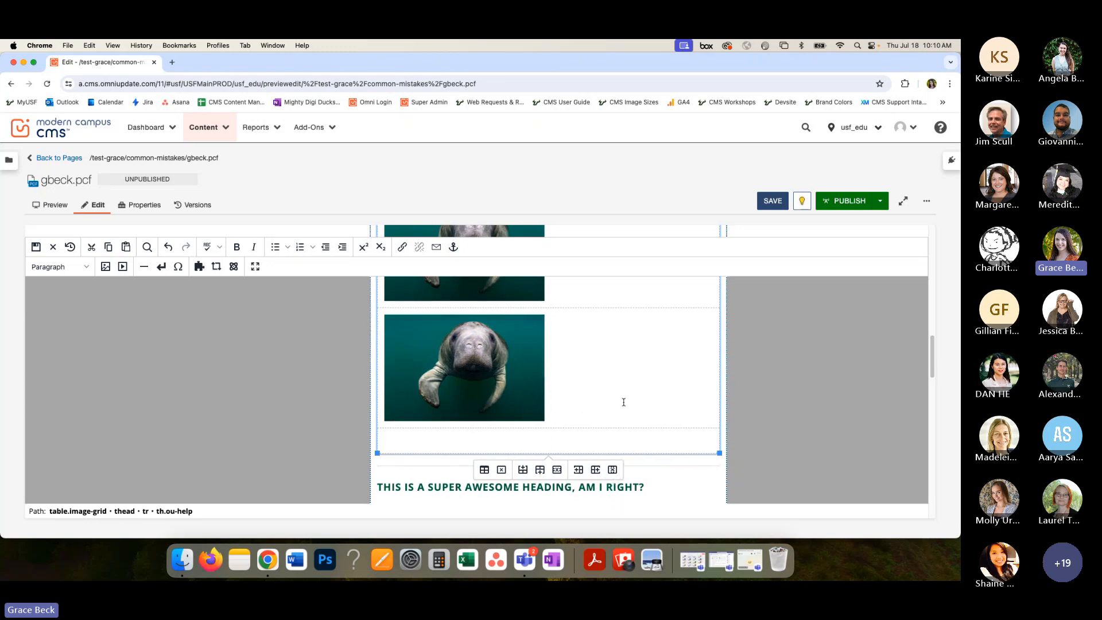
key(super+z)
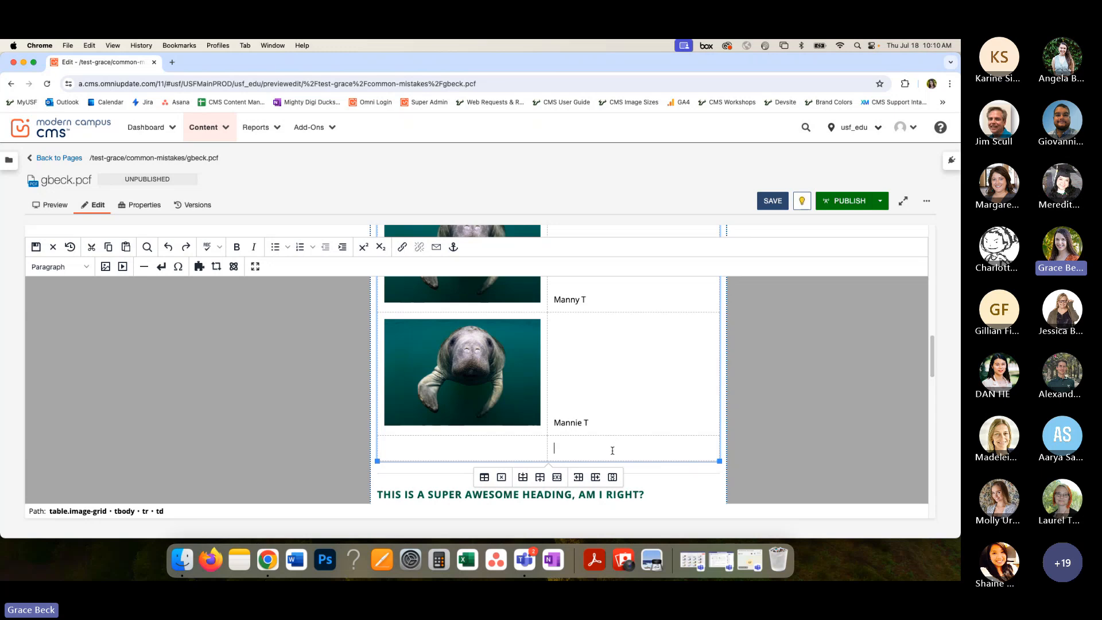
click(557, 478)
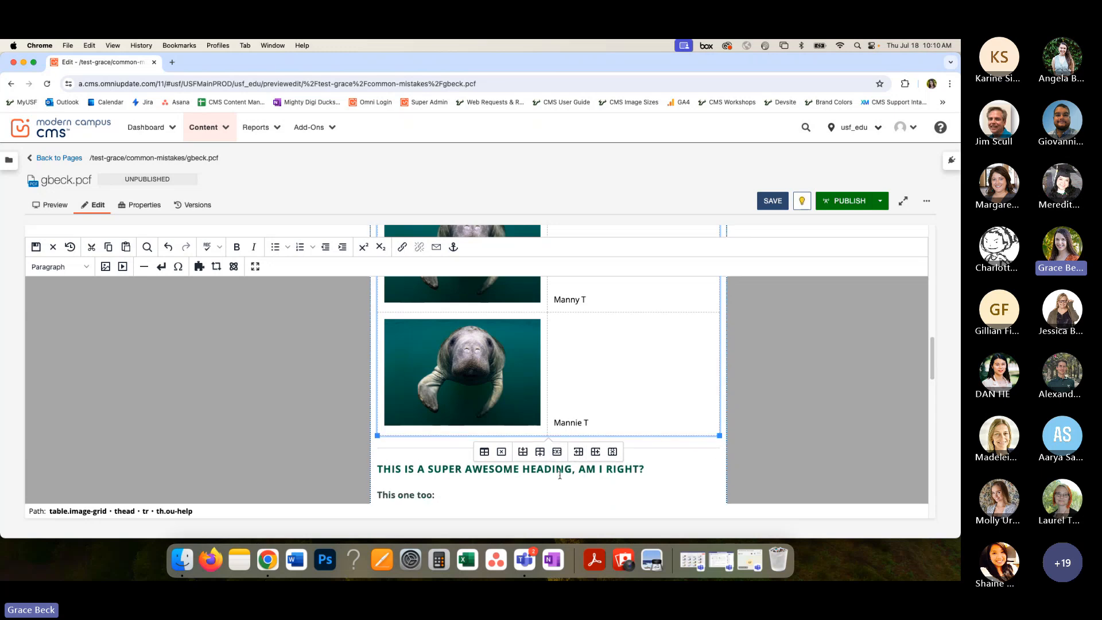
- Duplicate the grid's last image row directly after itself, save the page, and review the saved image grid
right_click(608, 422)
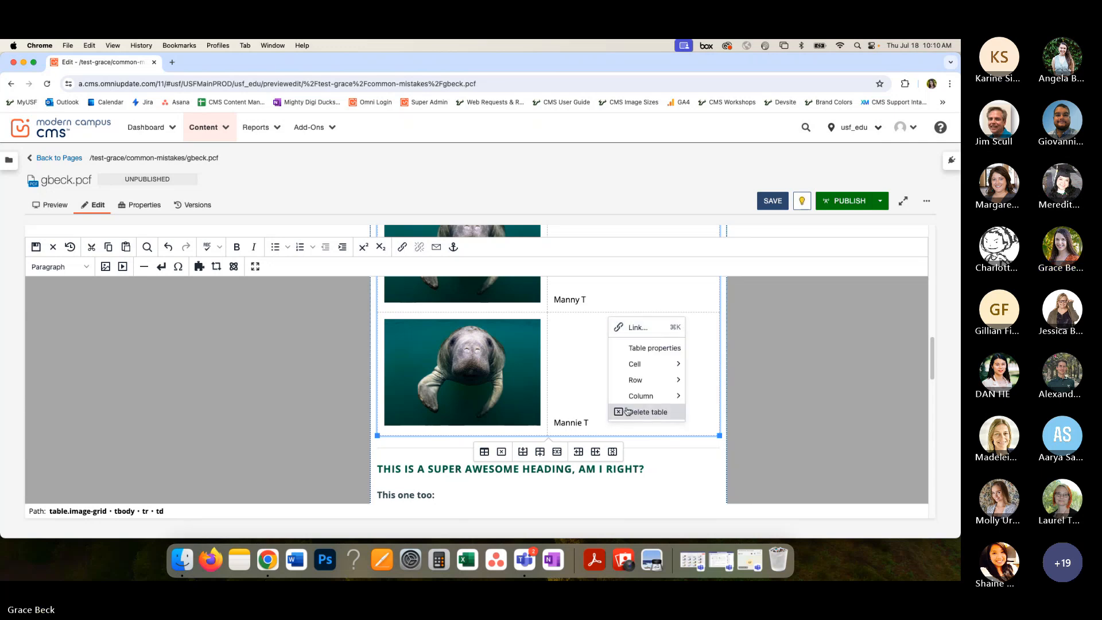
mouse_move(660, 396)
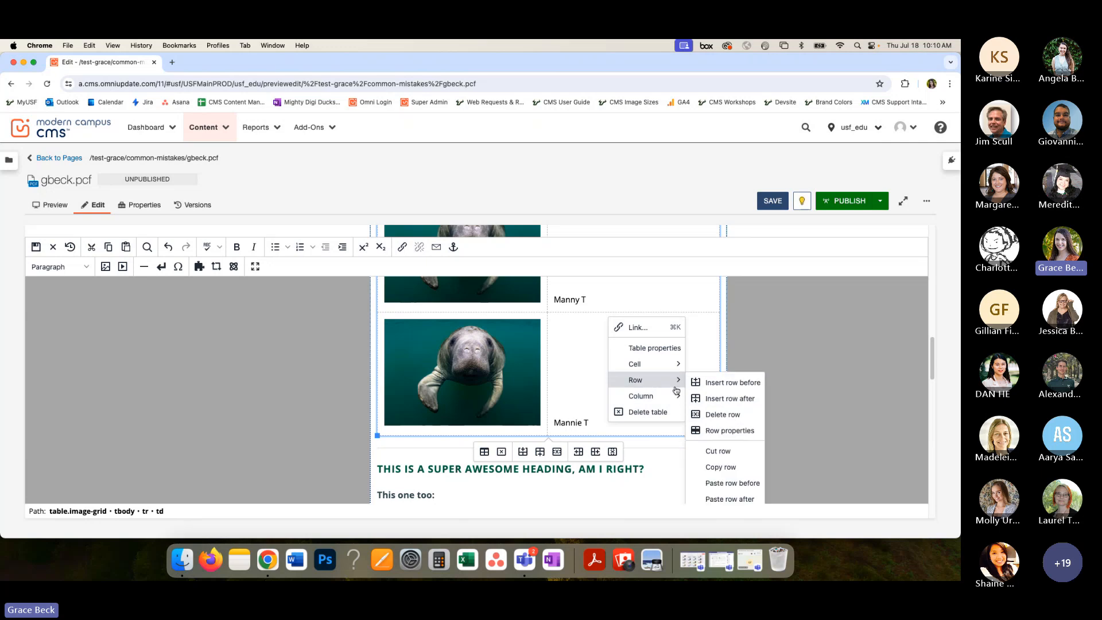
click(739, 468)
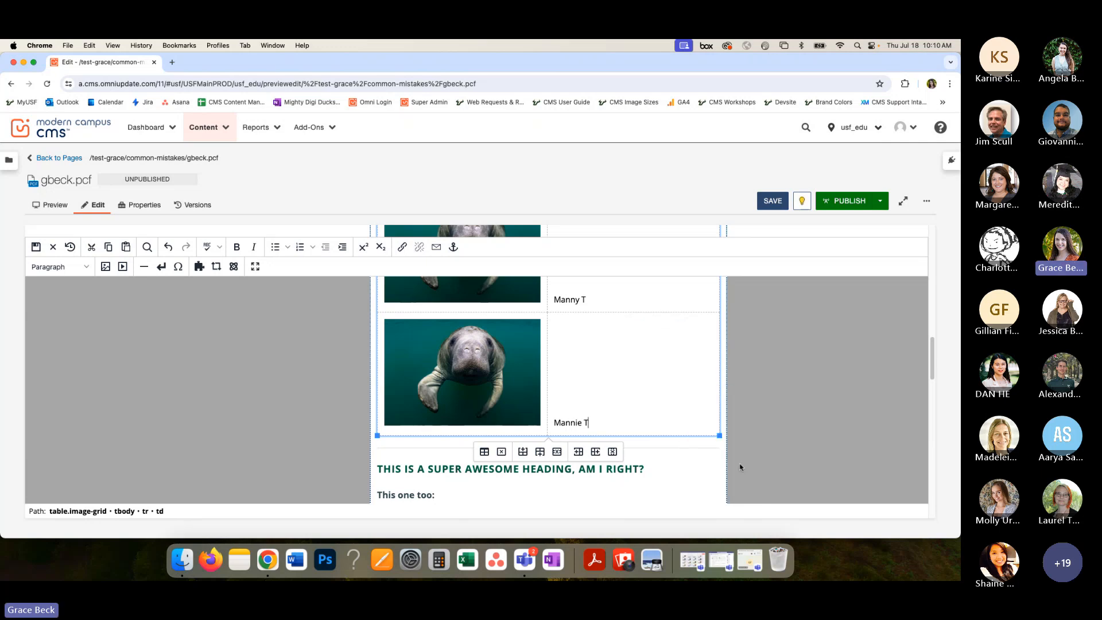
right_click(637, 425)
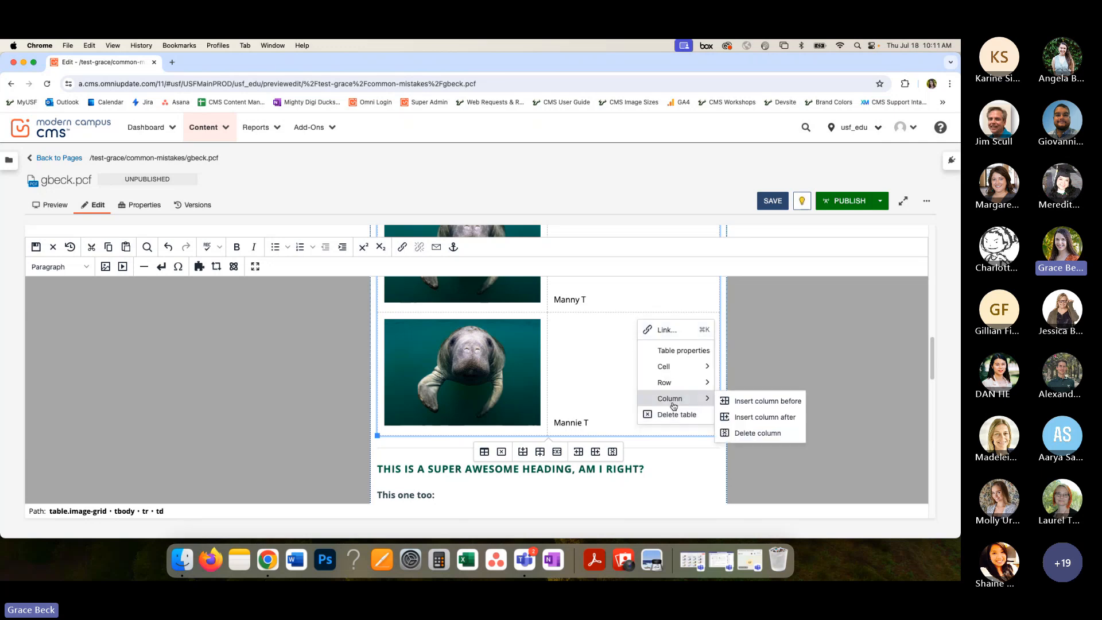
mouse_move(691, 383)
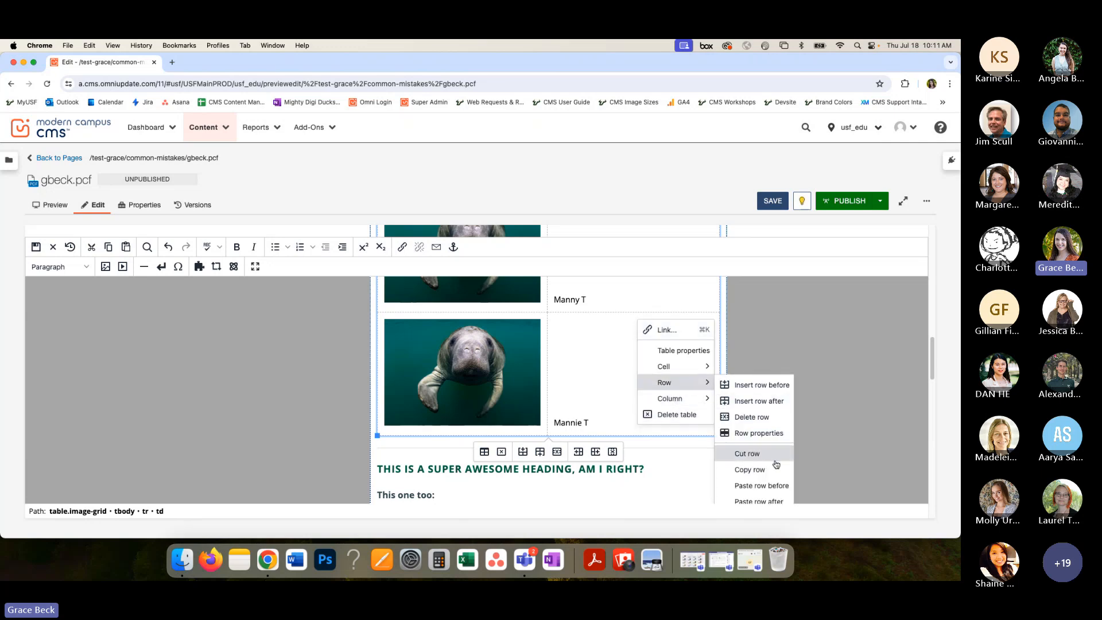
click(763, 501)
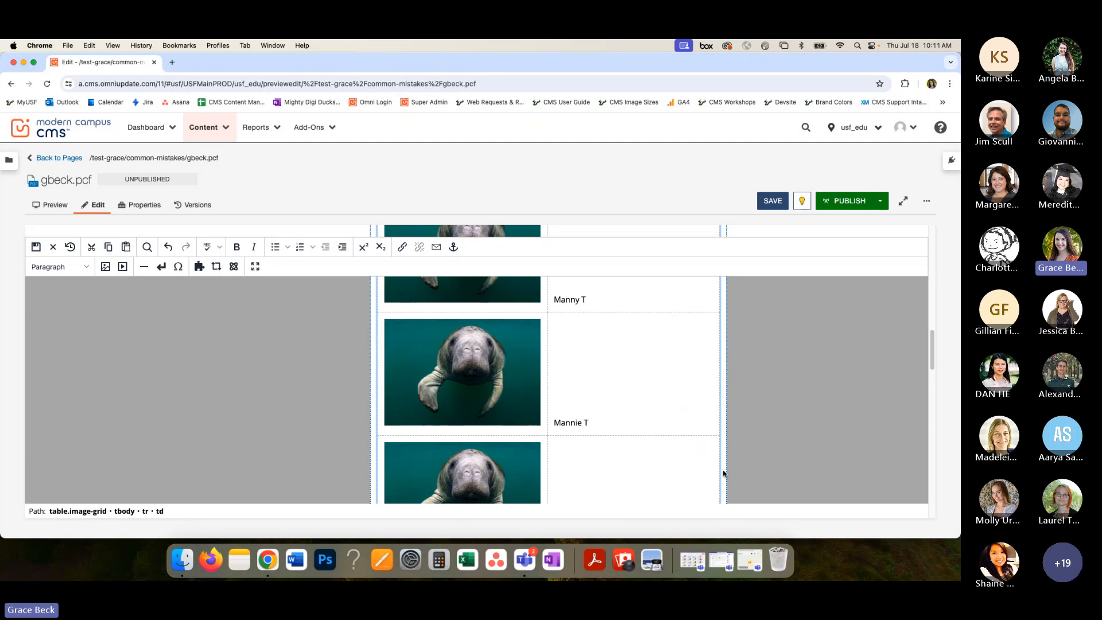
scroll(672, 458, down, 3)
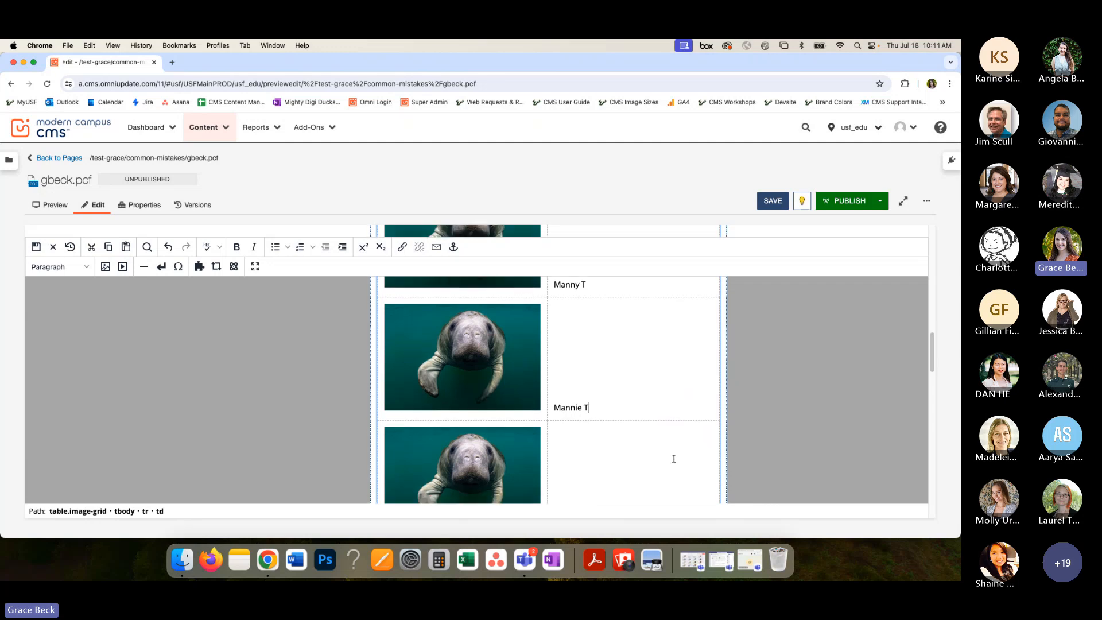
click(774, 202)
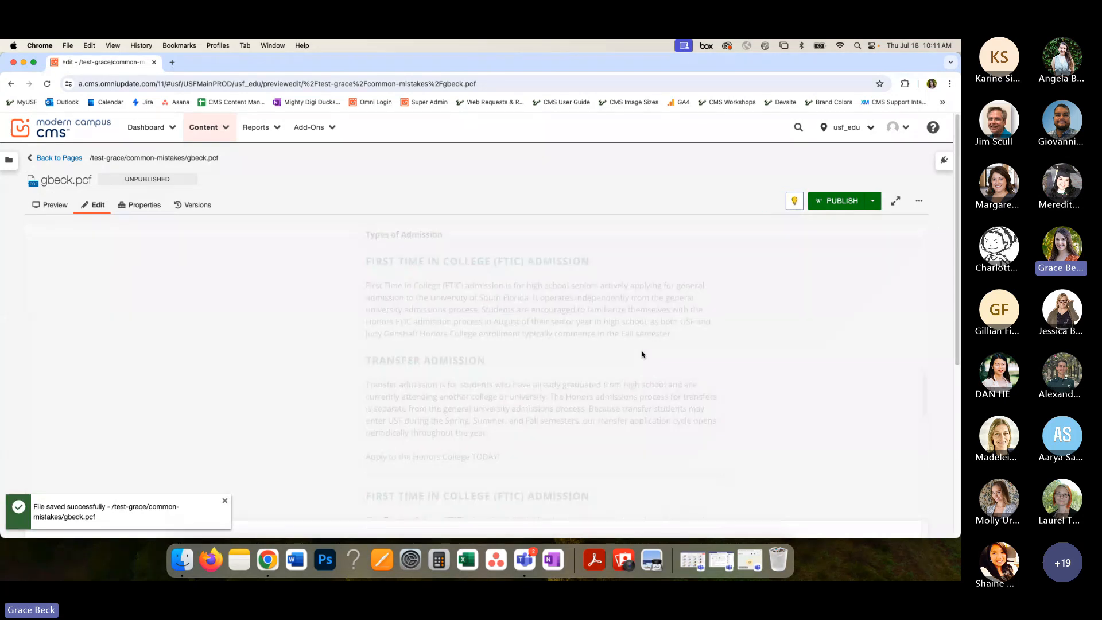
scroll(642, 352, up, 10)
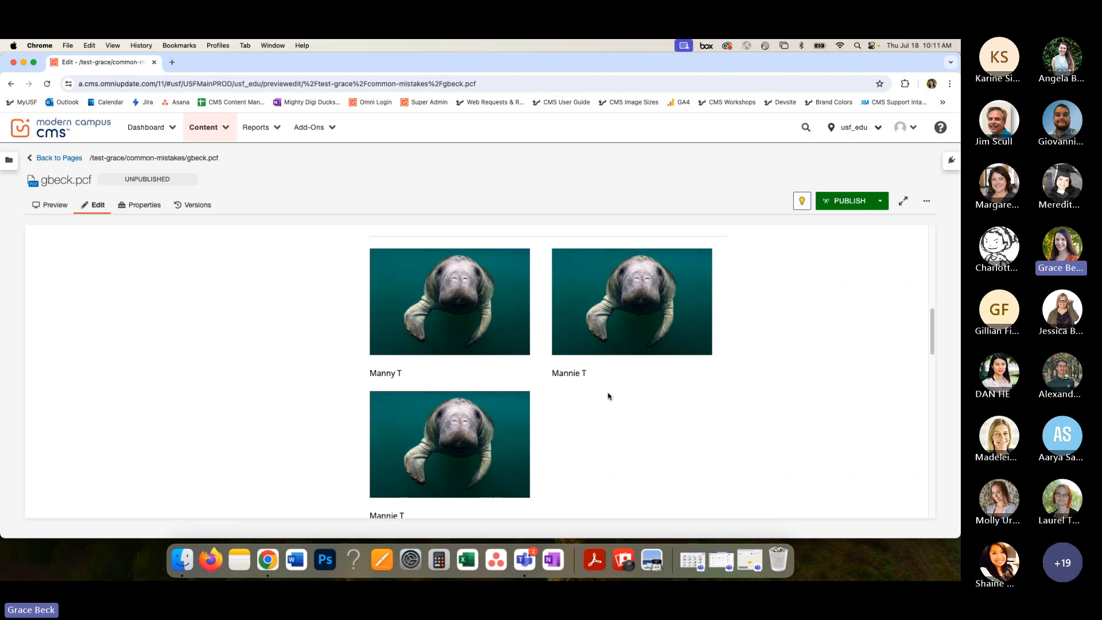
scroll(608, 396, up, 10)
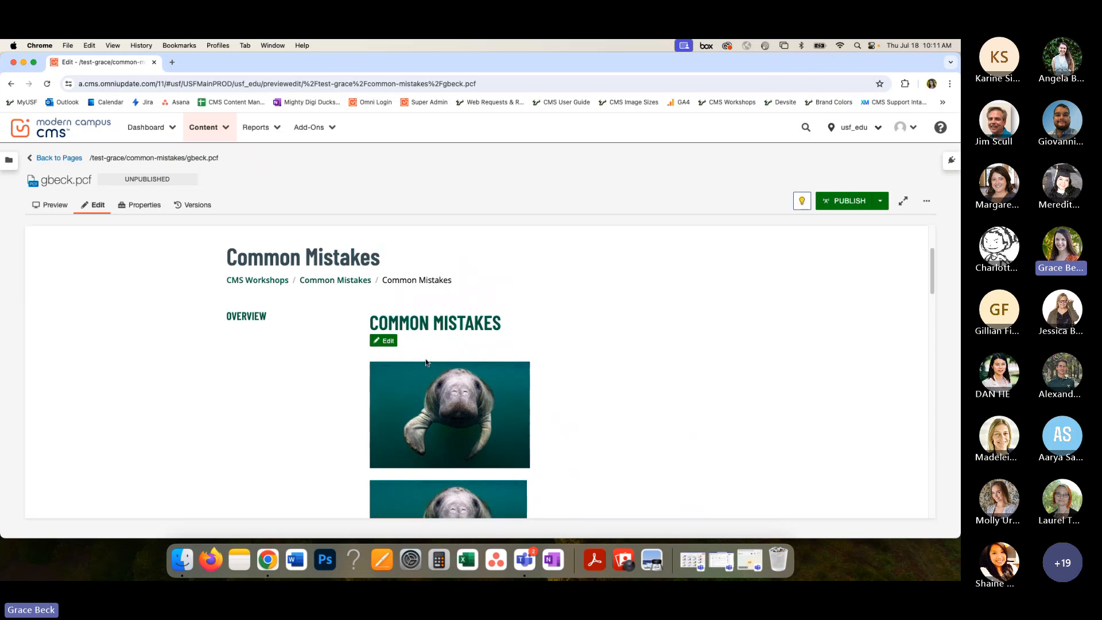
- Reopen the page content for editing and examine the three sample headings below the image grid
click(388, 342)
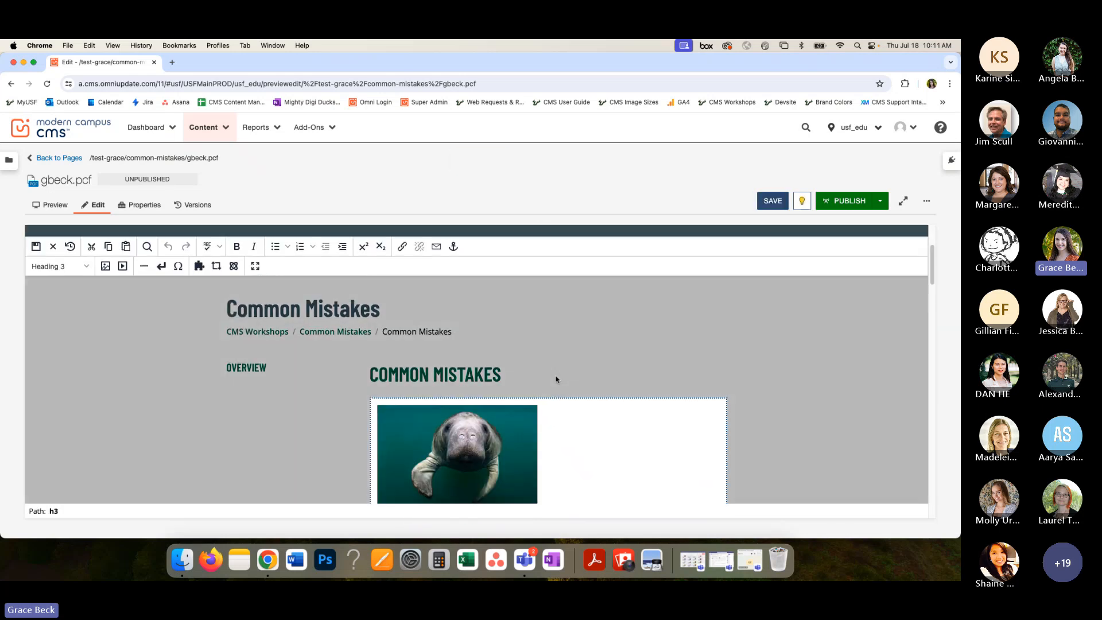
scroll(553, 379, down, 10)
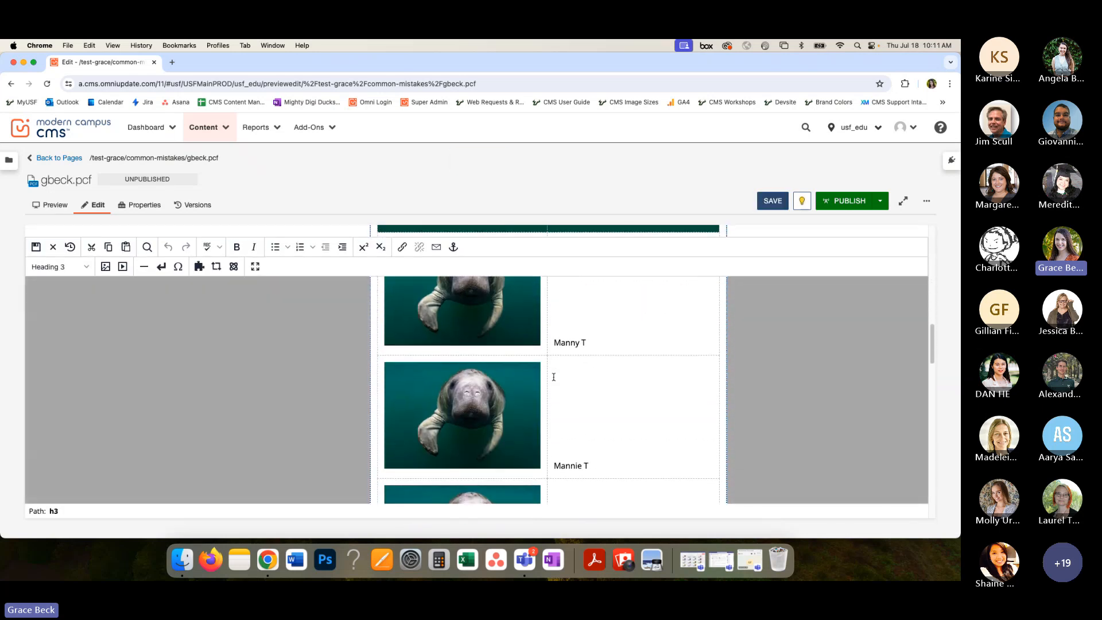
scroll(554, 377, down, 2)
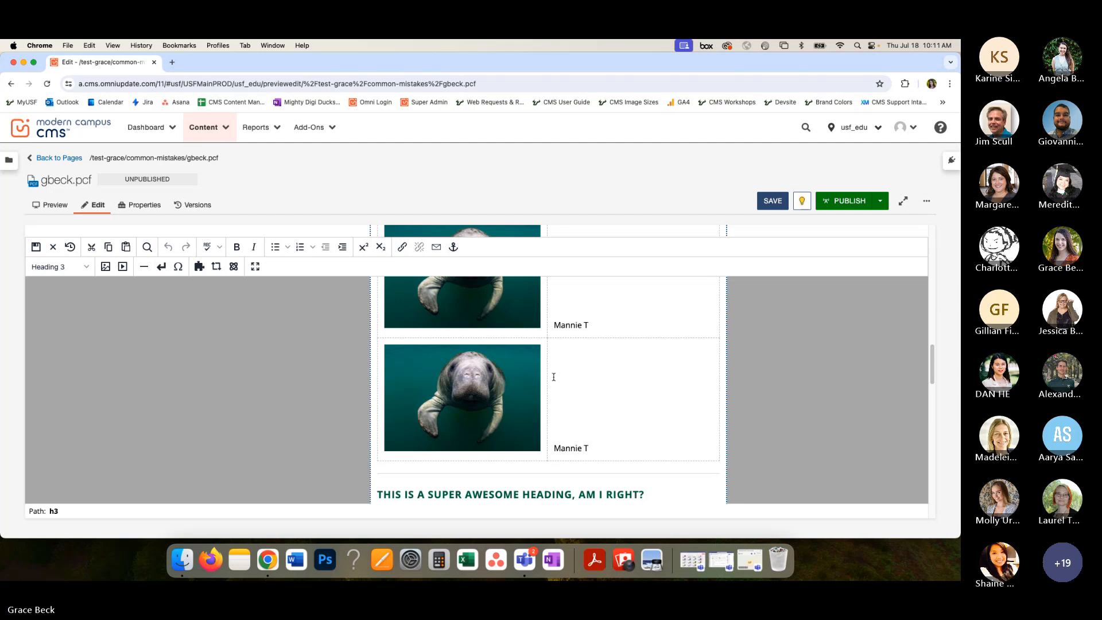
scroll(554, 377, down, 3)
scroll(554, 376, down, 4)
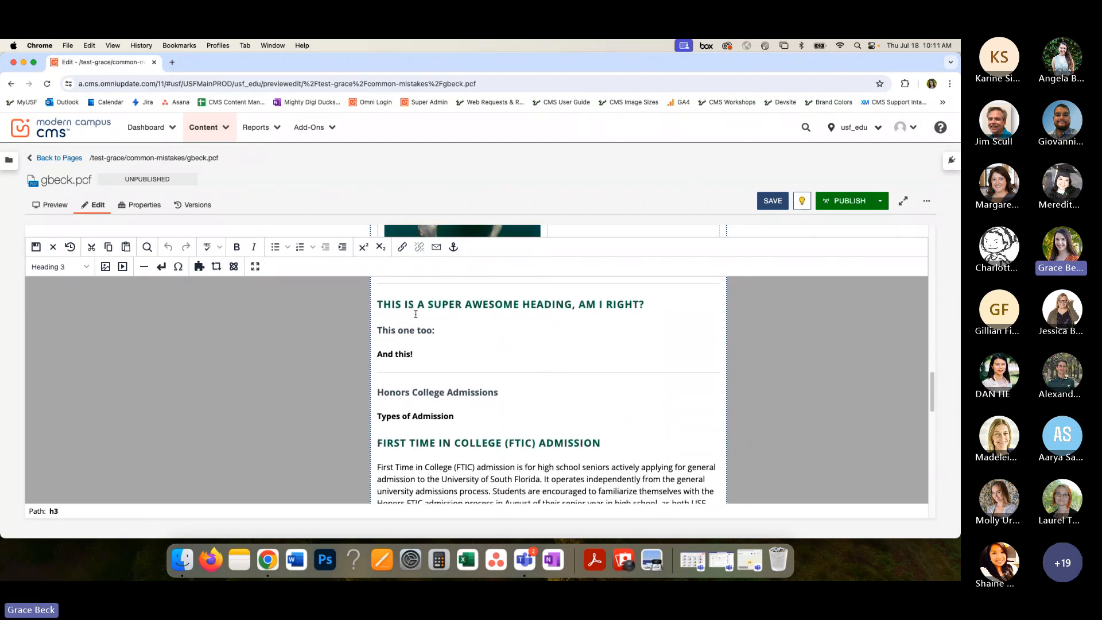
drag(423, 351, 380, 306)
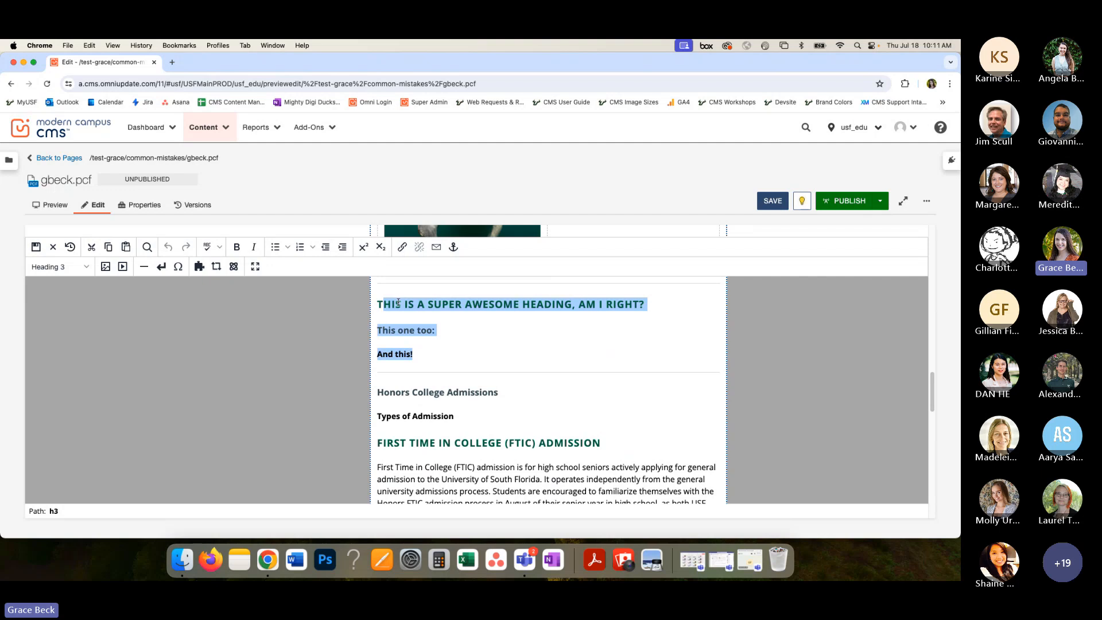
click(438, 330)
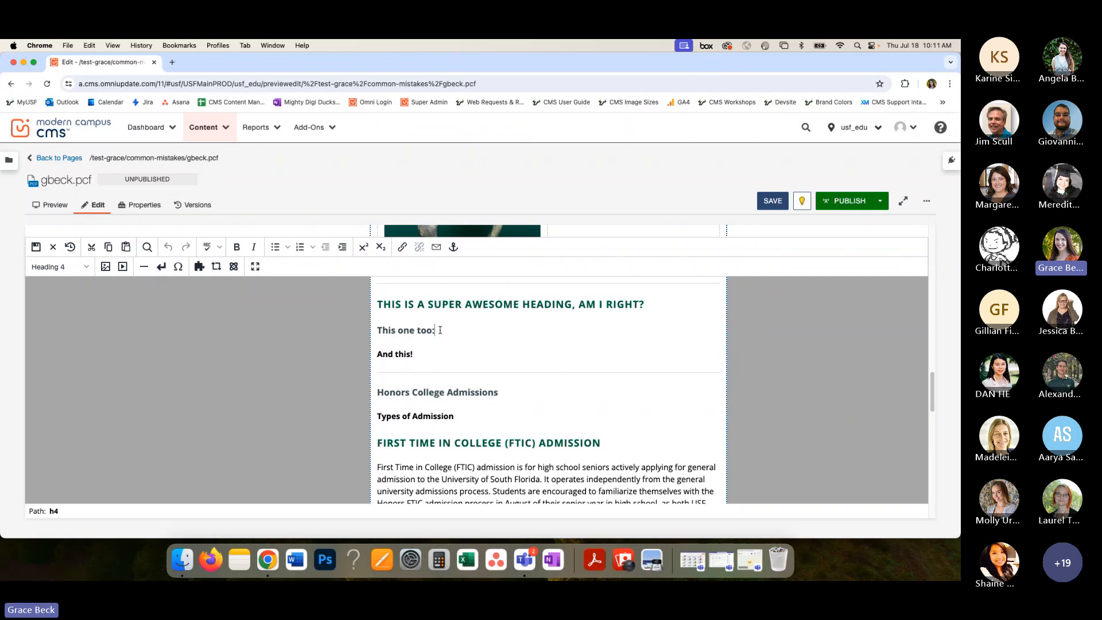
click(402, 304)
drag(379, 304, 520, 304)
click(536, 304)
click(505, 341)
- Choose Heading 3 for the "This is a super awesome heading, am I right?" line and undo the format change
click(646, 304)
click(58, 266)
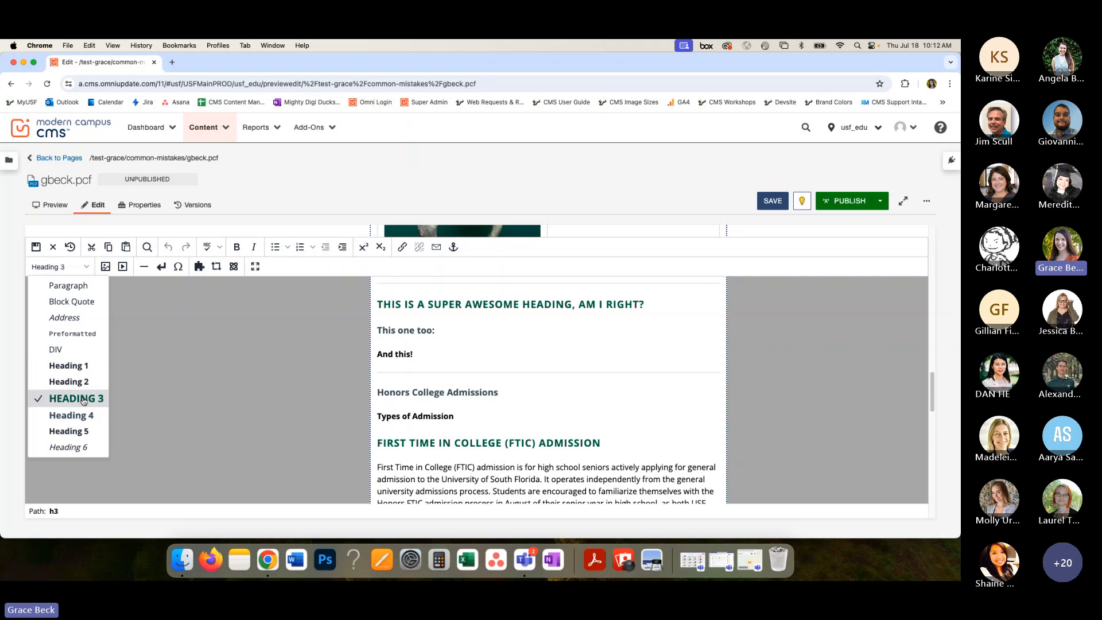
click(82, 400)
key(super+z)
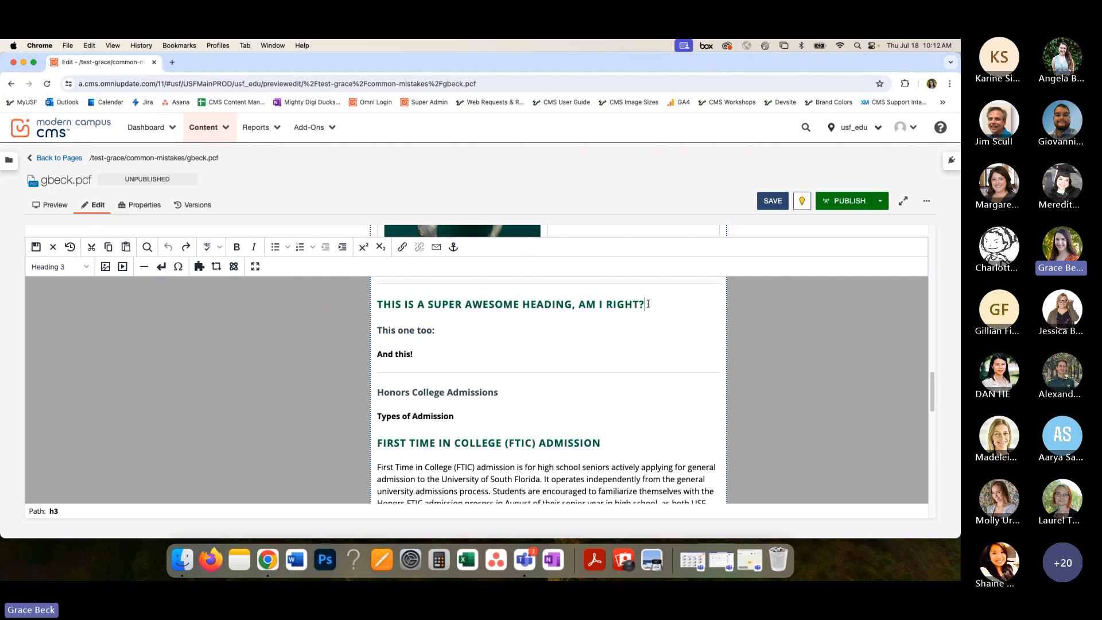
- Compare the heading levels and bold formatting of the three sample headings, checking their wording and punctuation
drag(647, 304, 377, 308)
click(398, 307)
drag(437, 333, 378, 331)
click(438, 330)
drag(427, 353, 380, 353)
click(435, 367)
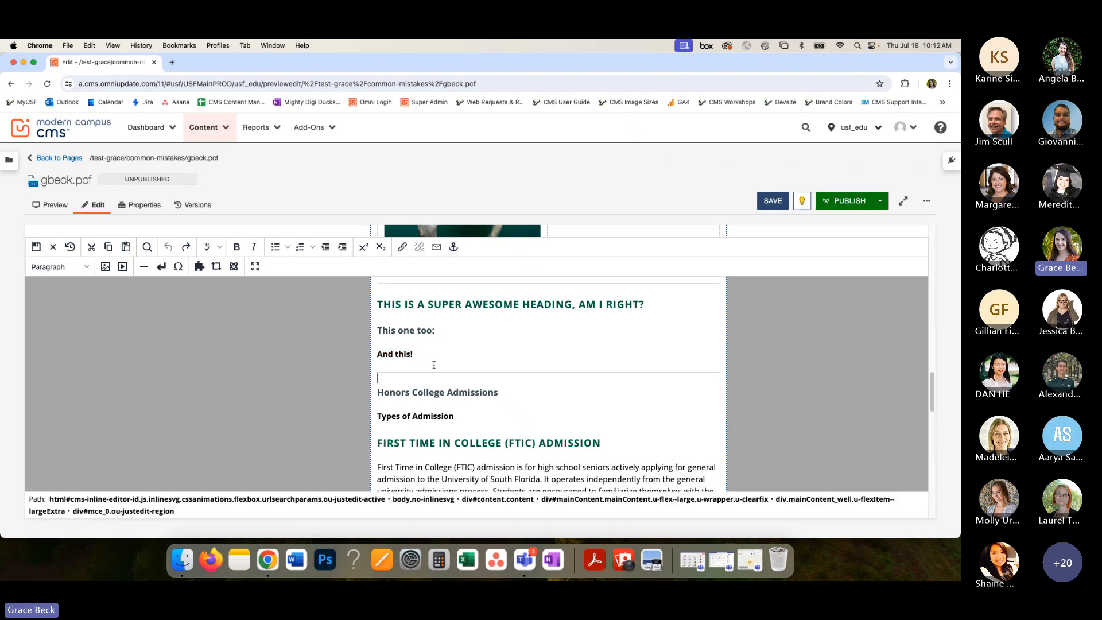
click(422, 355)
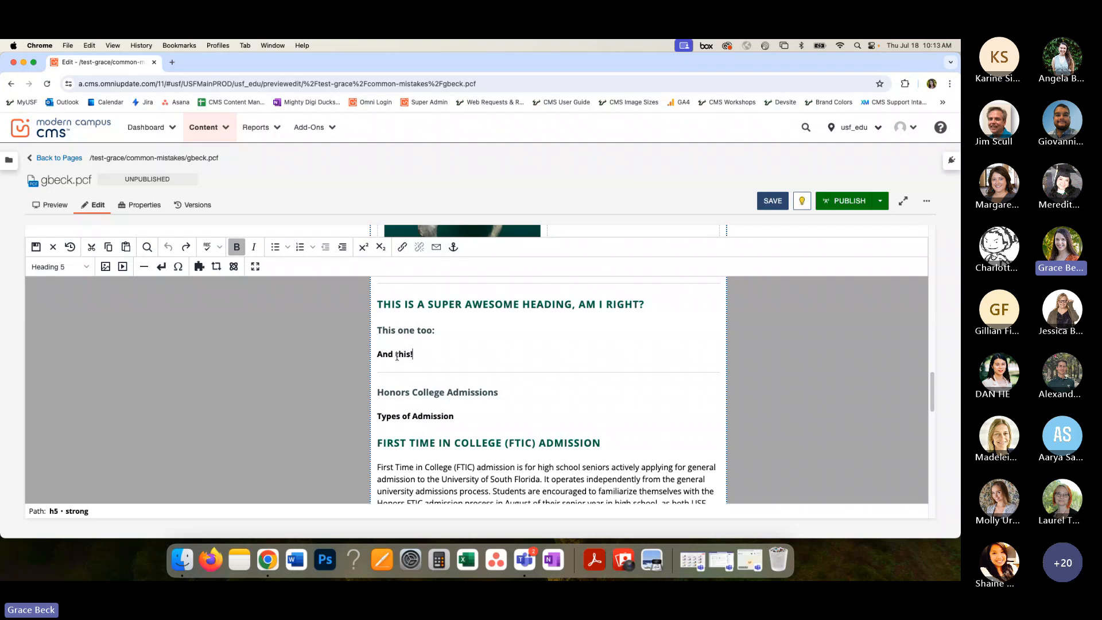
click(396, 355)
click(489, 300)
drag(646, 304, 374, 303)
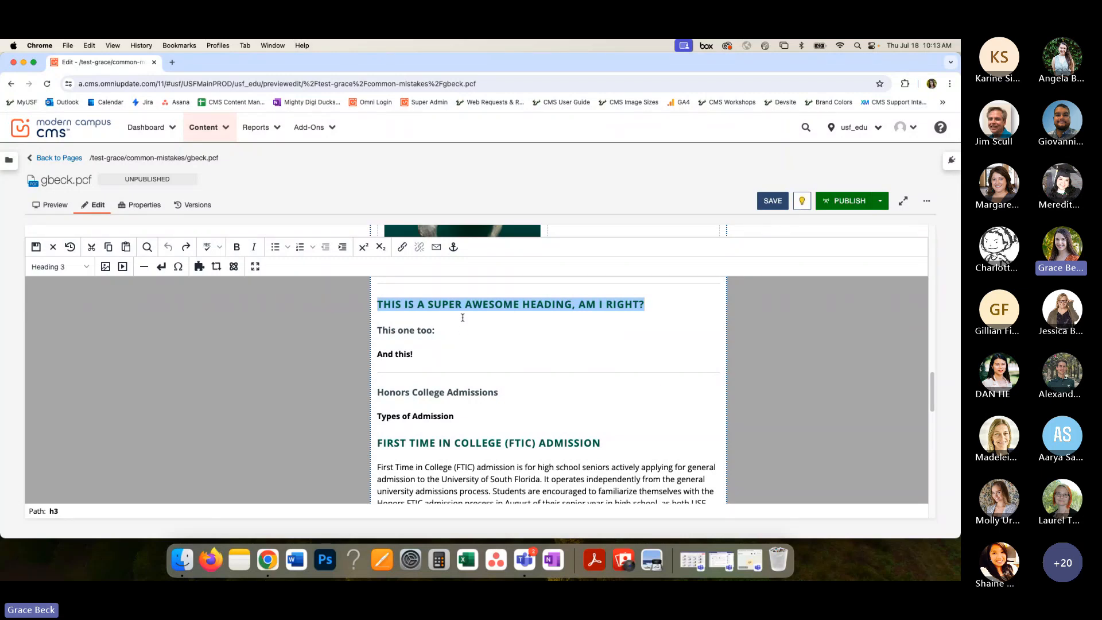
- Change the all-caps "This is a super awesome heading, am I right?" line from a heading to Paragraph format
click(508, 304)
drag(646, 304, 384, 305)
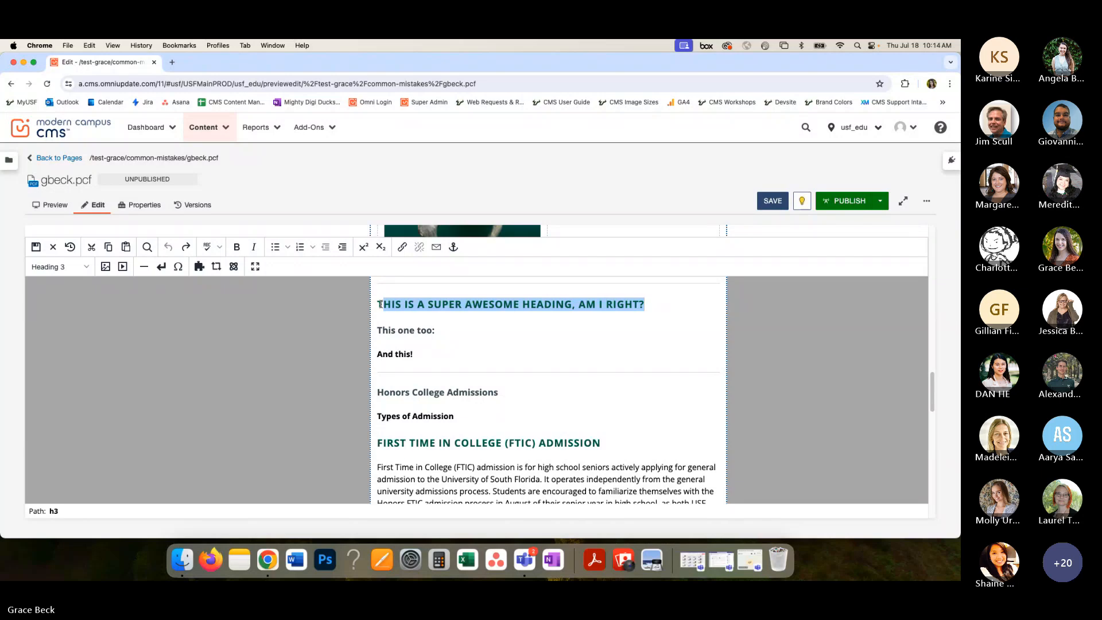
key(shift+Left)
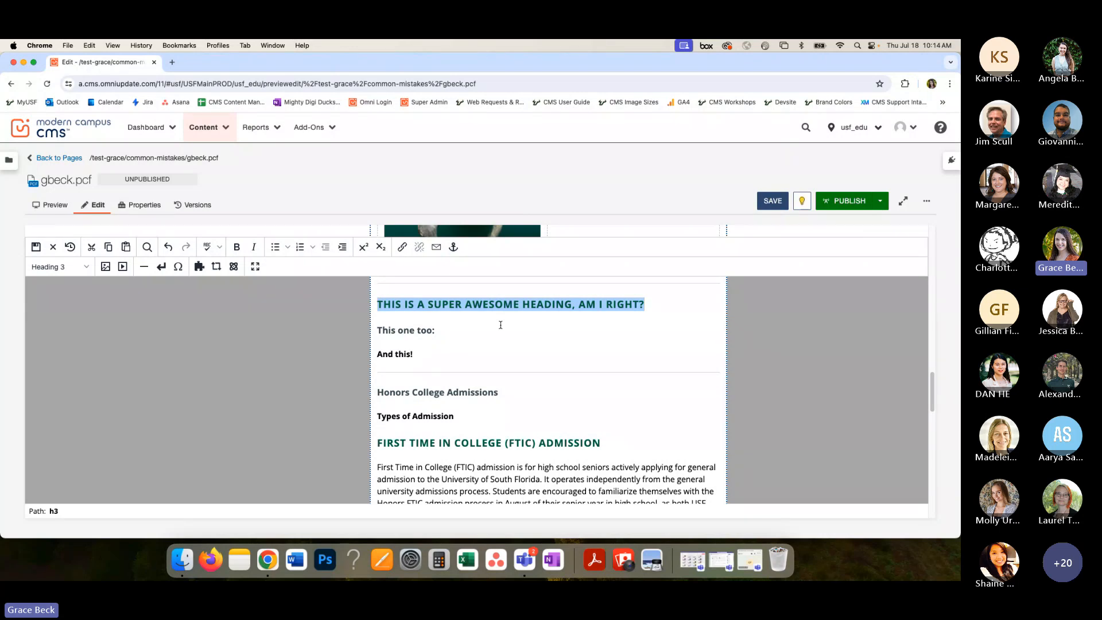
click(70, 271)
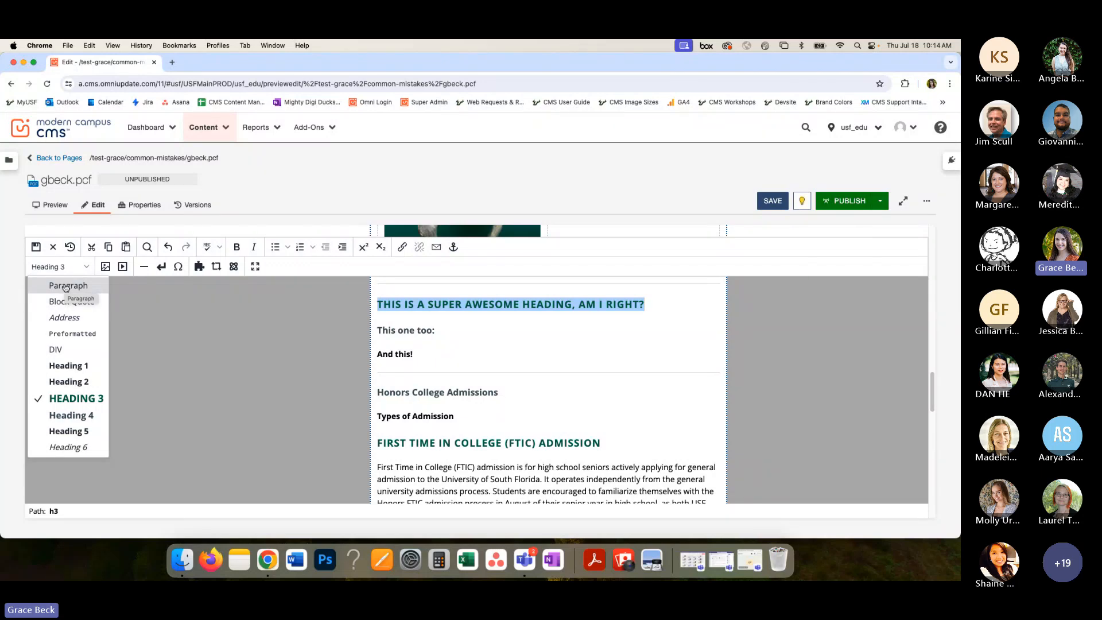
click(67, 286)
click(442, 302)
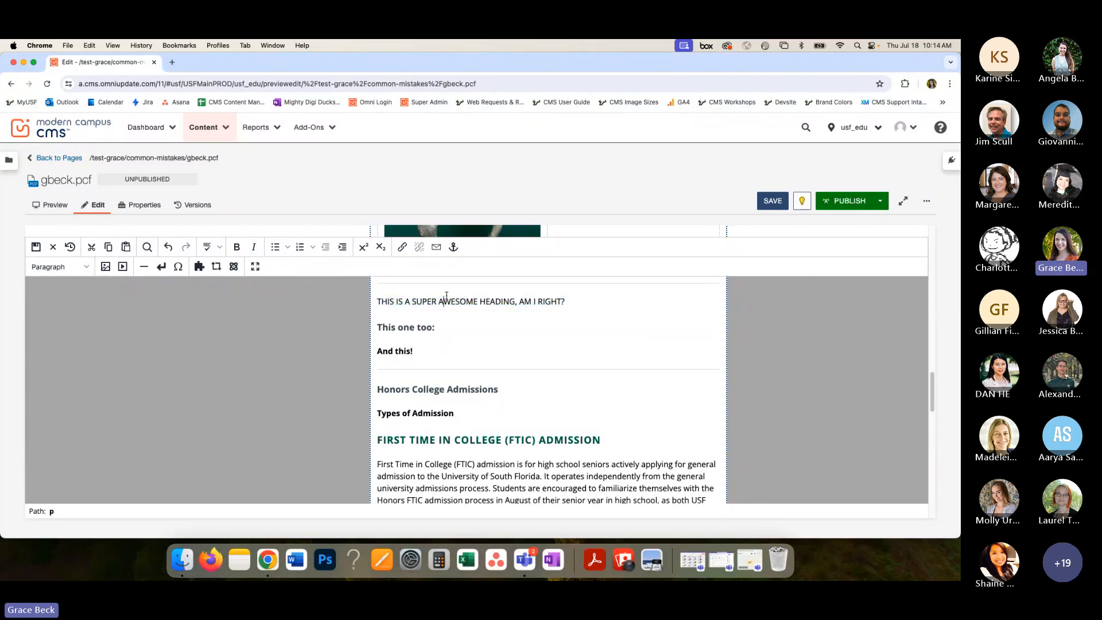
- Add a new line below the all-caps paragraph reading "This is a super awesome heading, am I right?" in sentence case
click(564, 301)
key(Return)
text(This a)
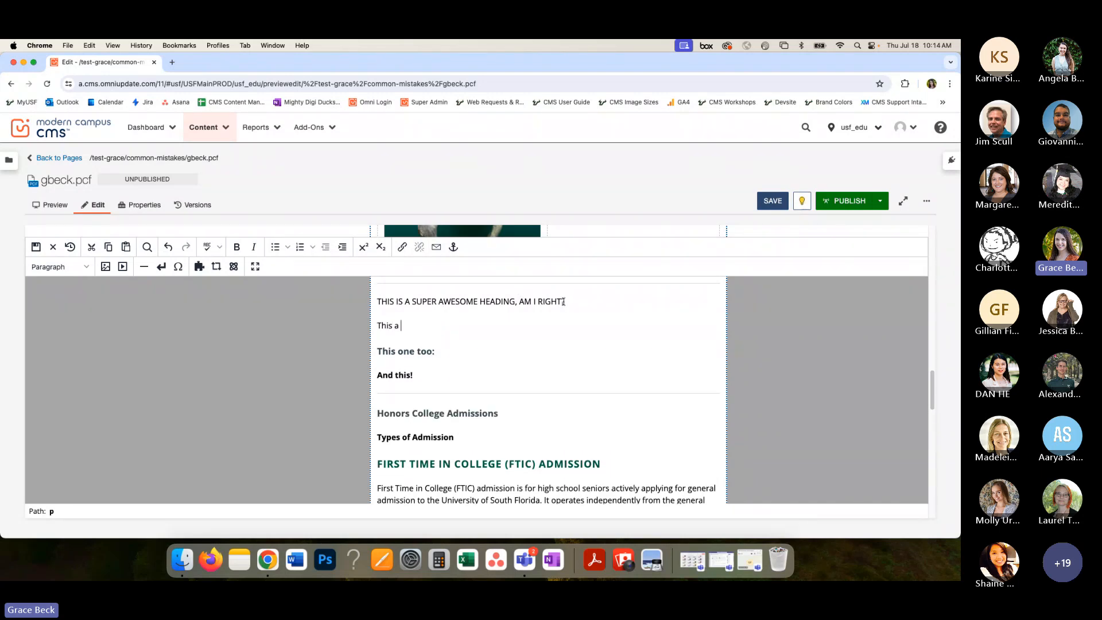
key(BackSpace)
key(BackSpace)
text(is a super awesome heading, am I right?)
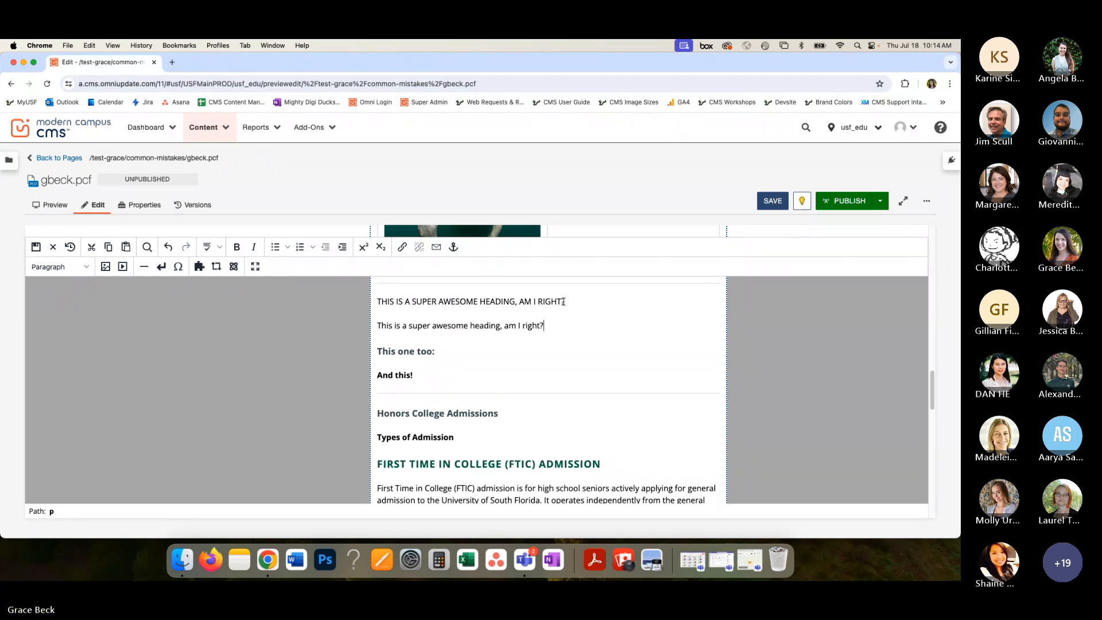
- Format the sentence-case "This is a super awesome heading, am I right?" line as Heading 3
drag(557, 325, 376, 327)
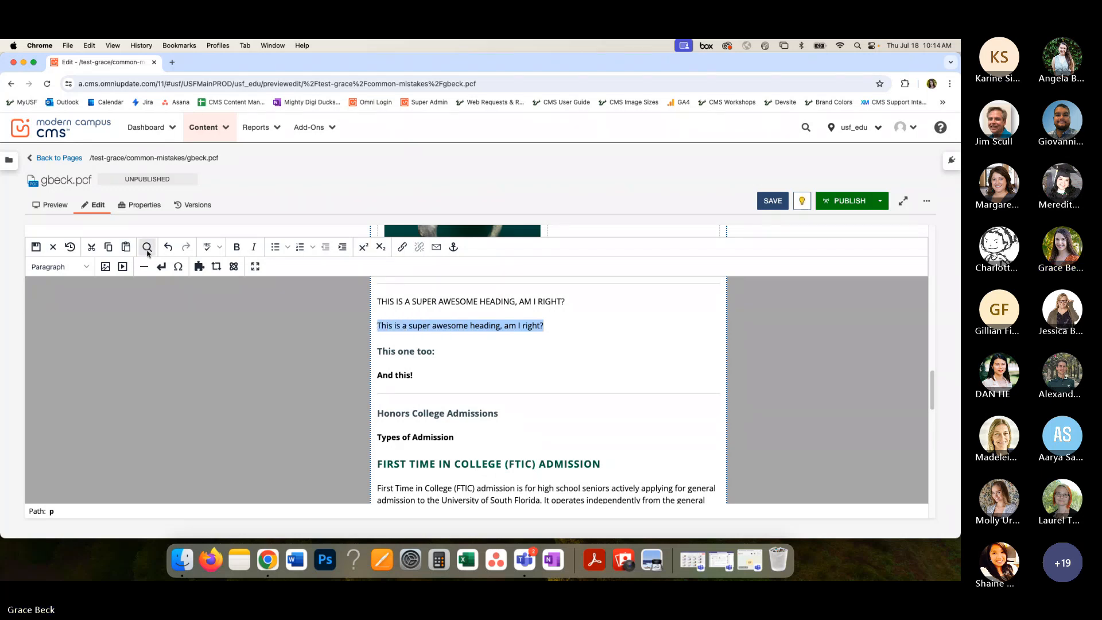
click(86, 267)
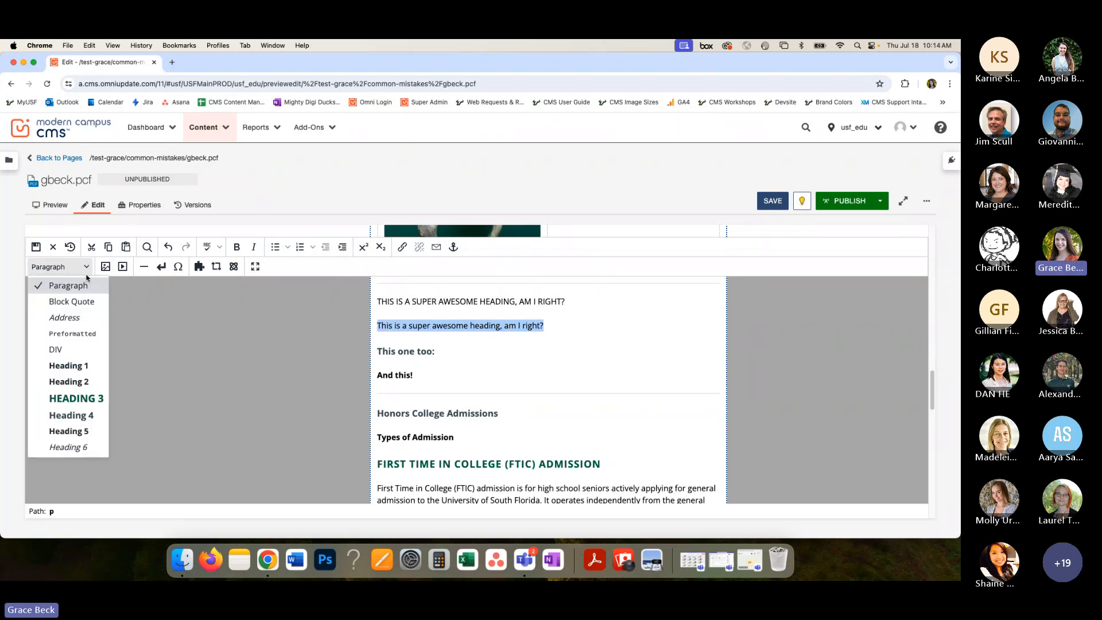
click(96, 396)
click(648, 330)
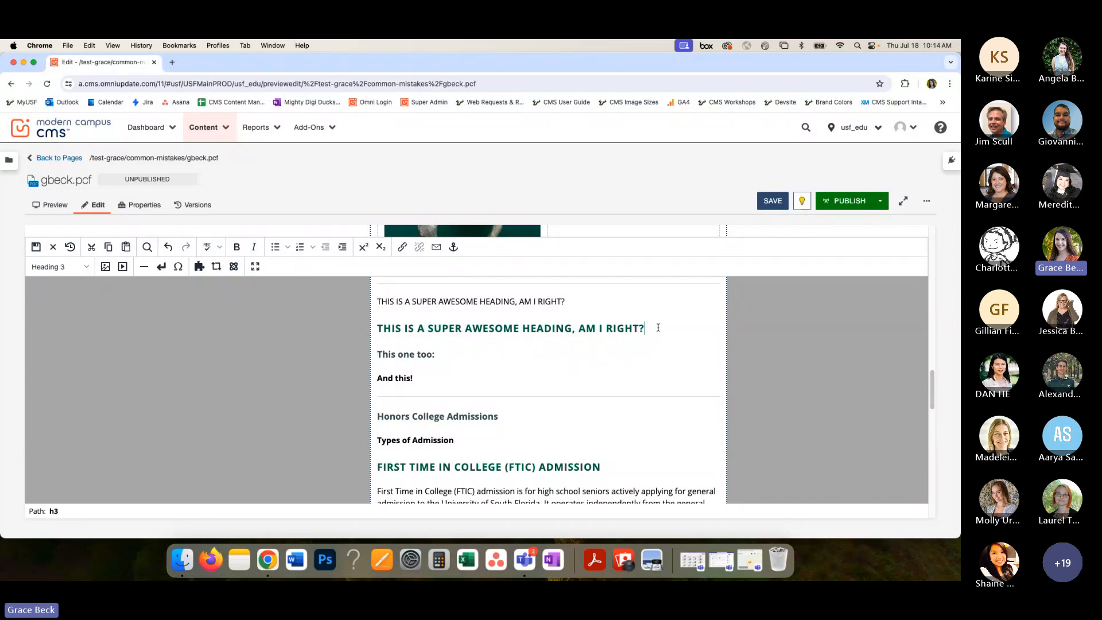
- Remove the trailing colon from the "This one too:" heading
click(445, 354)
drag(444, 354, 374, 354)
click(417, 354)
click(441, 355)
key(BackSpace)
key(Right)
- Remove the extra bold formatting from the whole "And this!" heading
drag(416, 378, 377, 378)
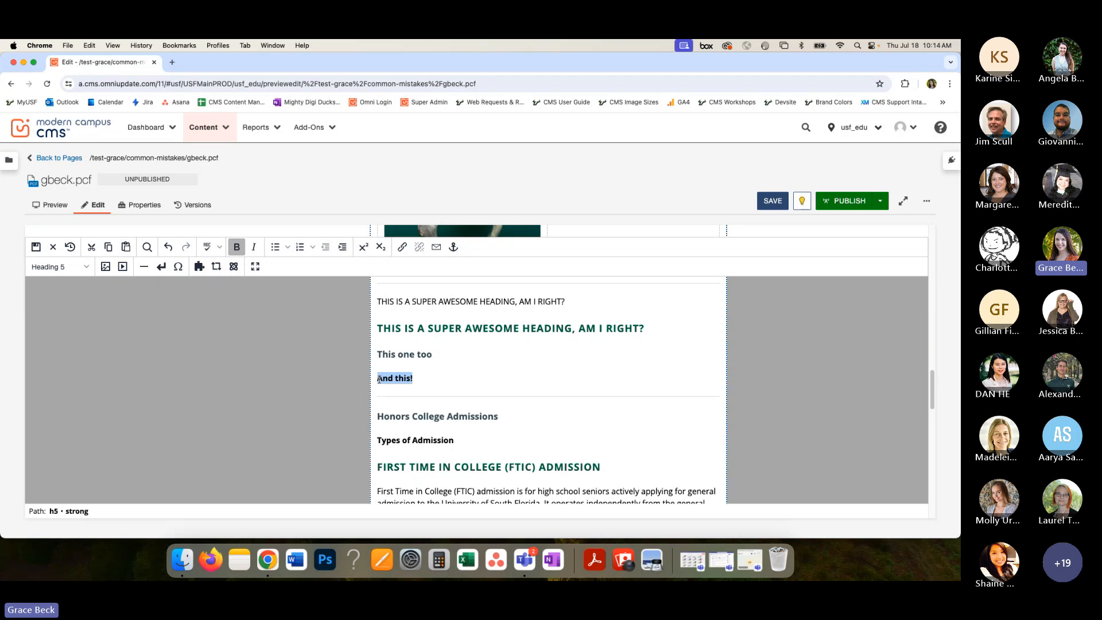
click(423, 377)
key(shift+Left)
key(shift+Left)
key(shift+Left)
key(shift+Left)
key(shift+Left)
key(shift+Left)
key(shift+Left)
key(shift+Left)
click(423, 379)
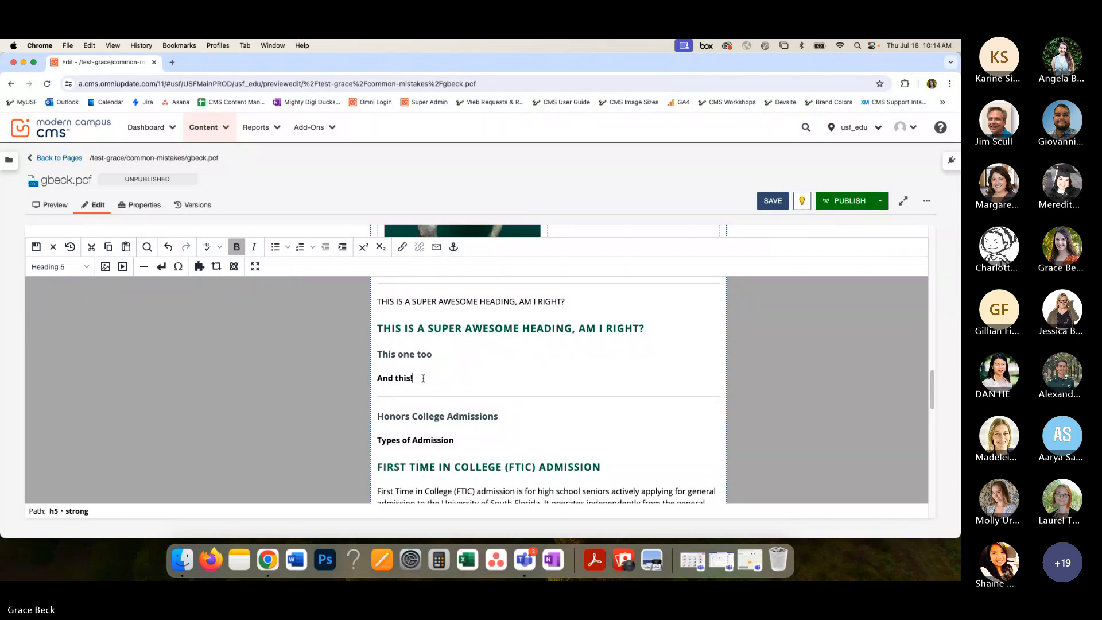
double_click(423, 378)
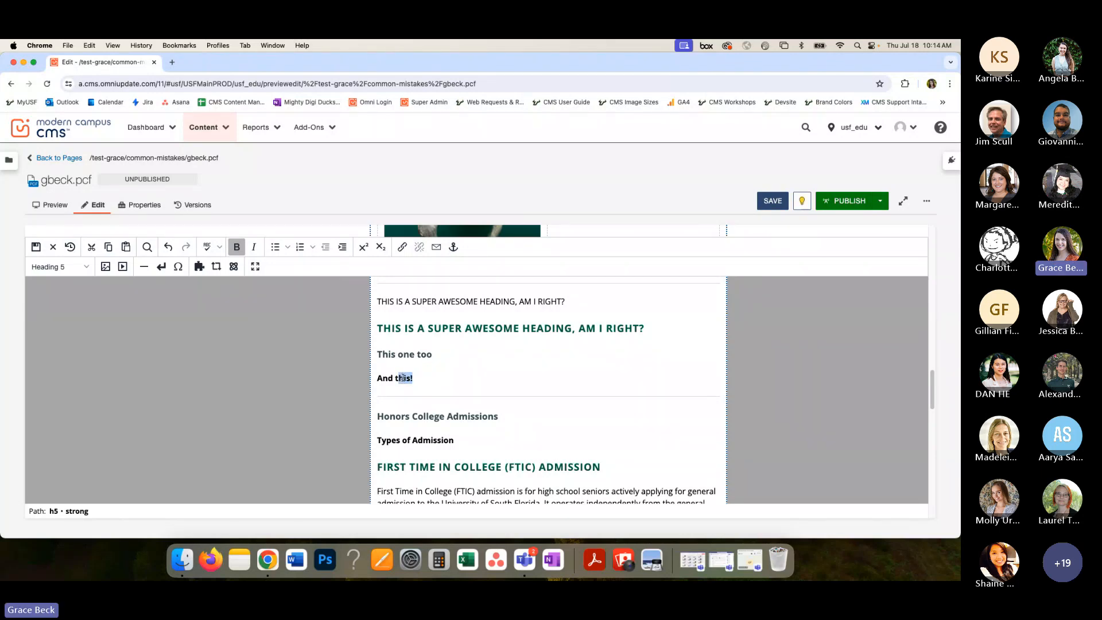
click(422, 378)
click(237, 251)
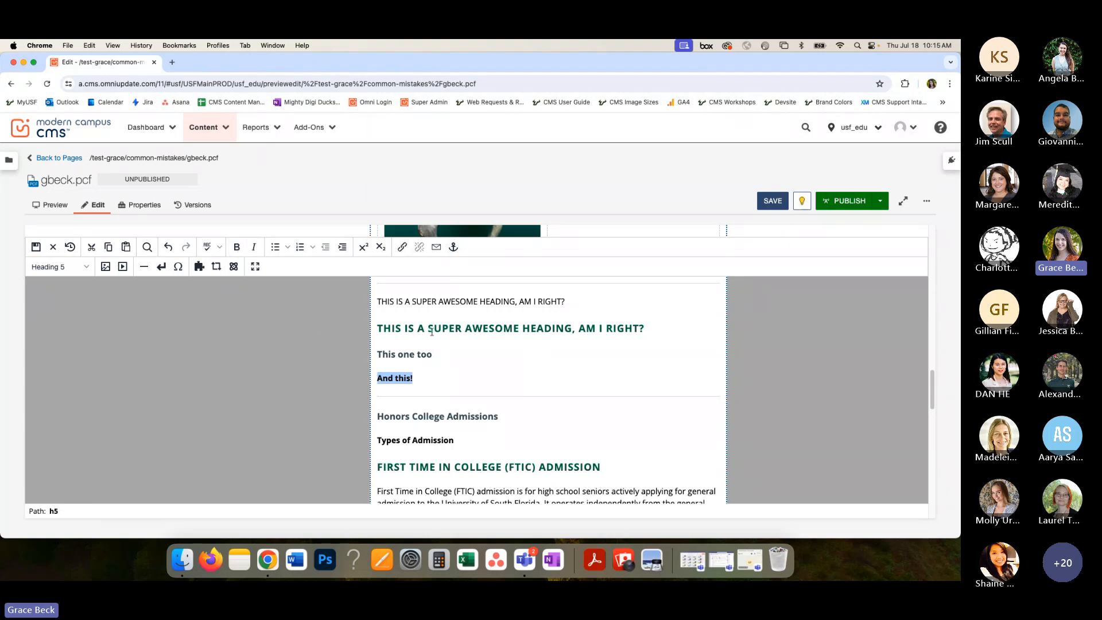
click(433, 377)
- Save the page, then reopen its main content for editing at the sample headings
click(774, 202)
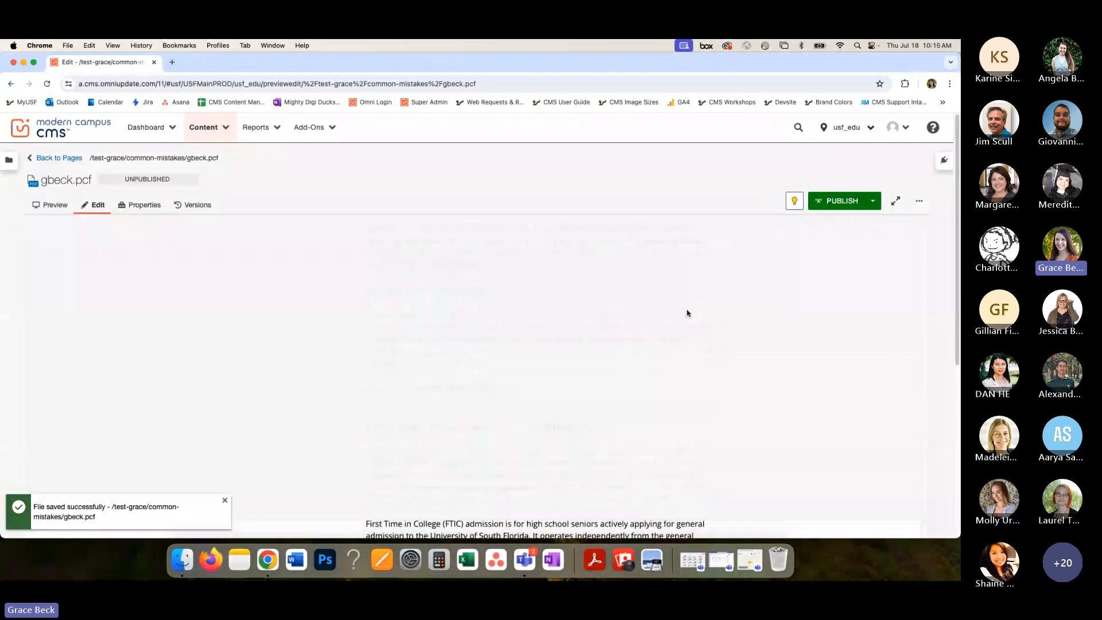
scroll(687, 314, up, 5)
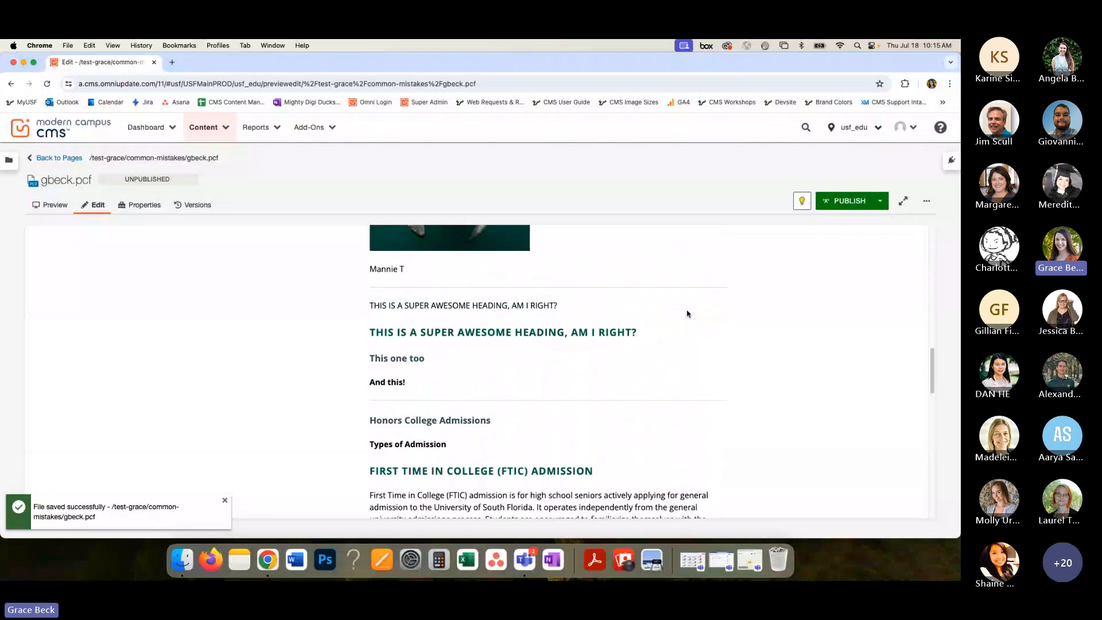
scroll(687, 314, up, 8)
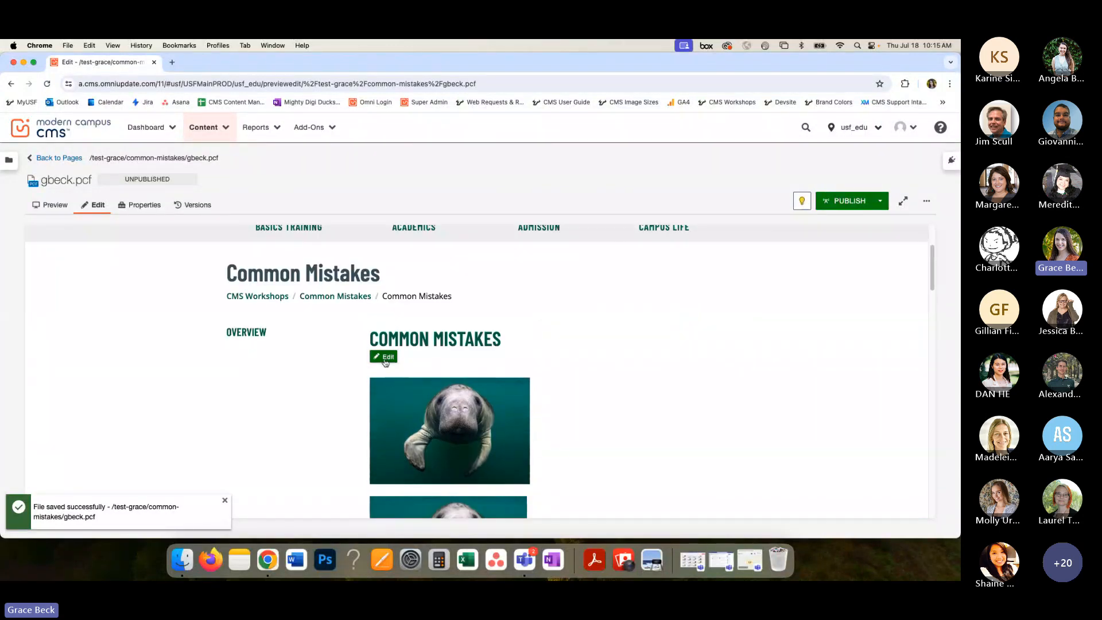
click(385, 358)
scroll(506, 365, down, 6)
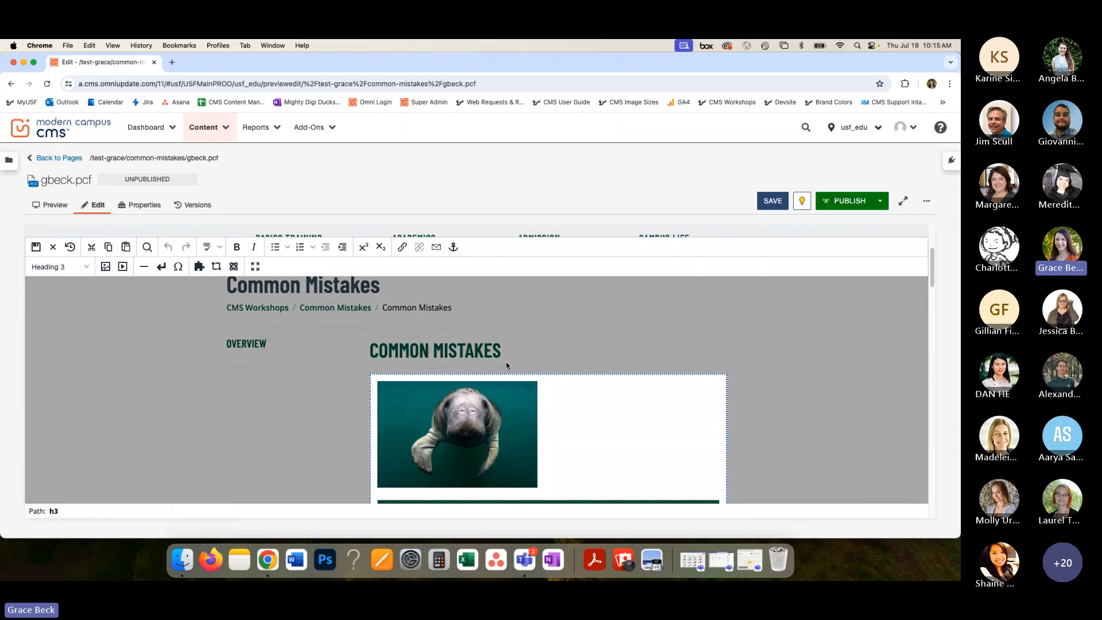
scroll(506, 365, down, 5)
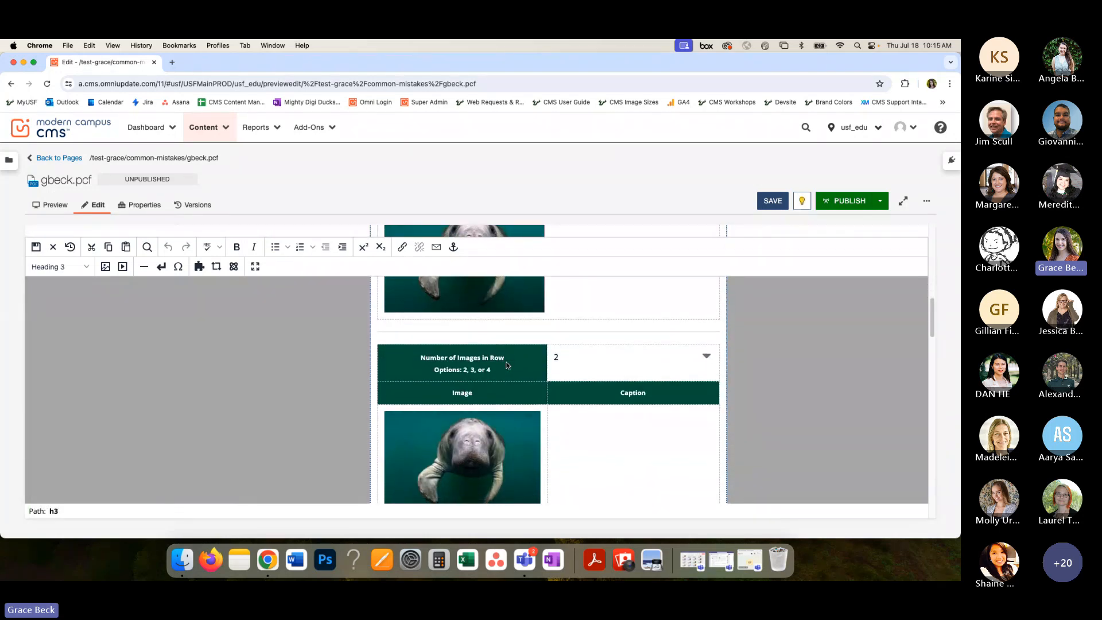
scroll(506, 365, down, 8)
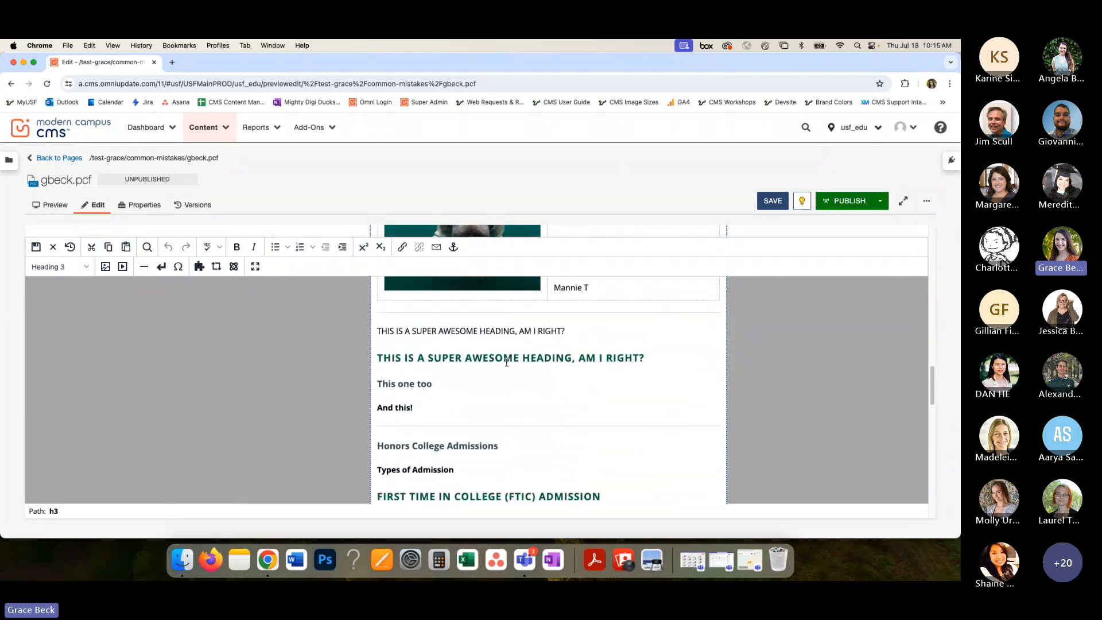
click(646, 346)
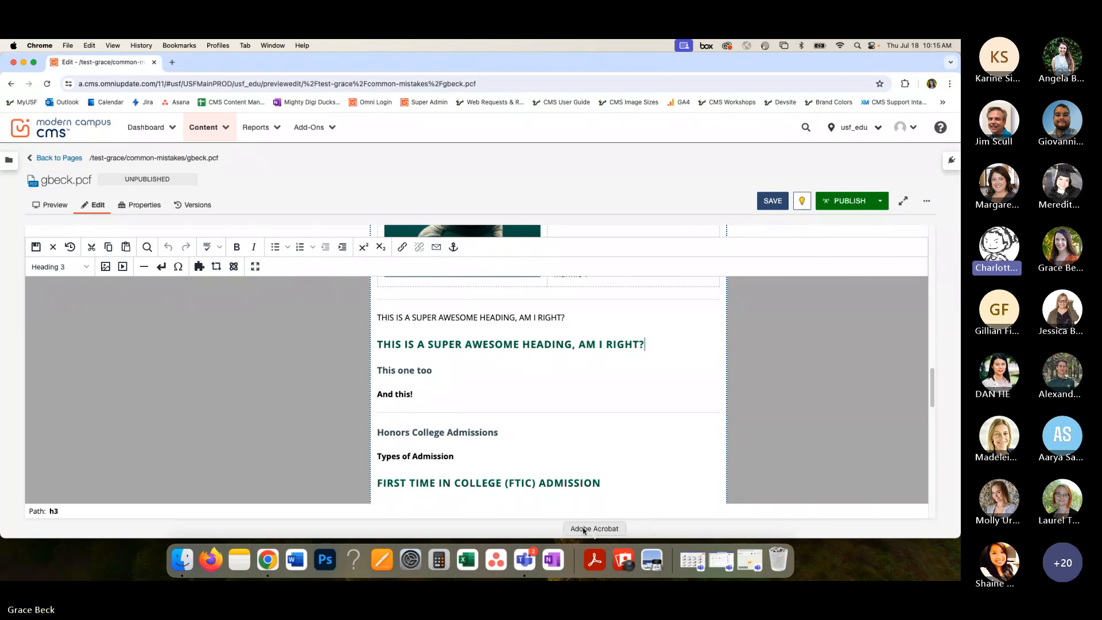
click(525, 560)
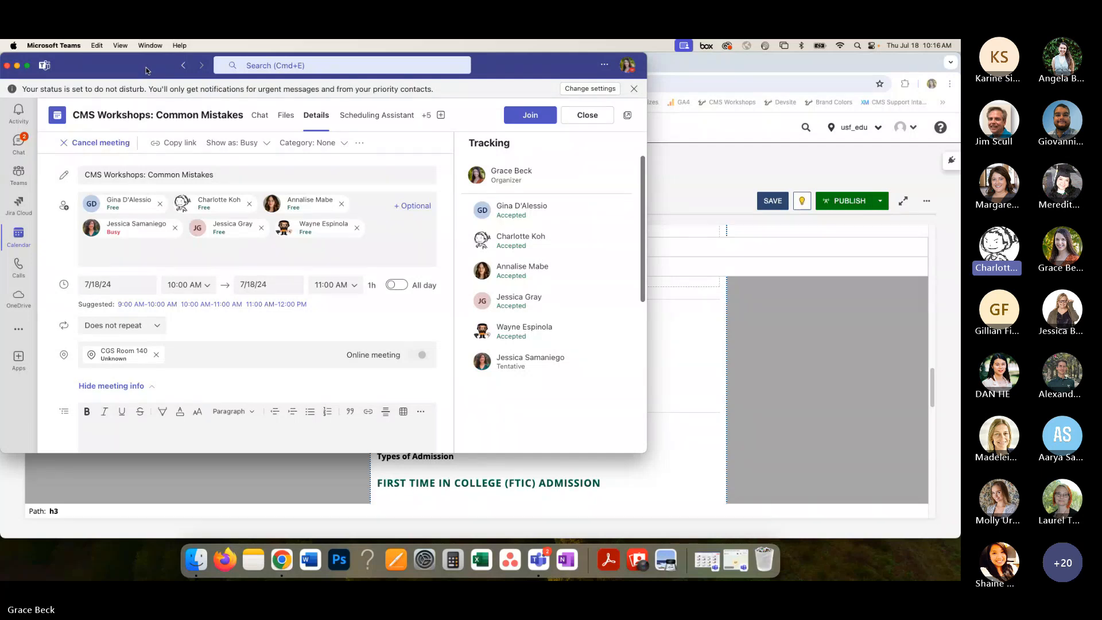
click(17, 66)
click(552, 346)
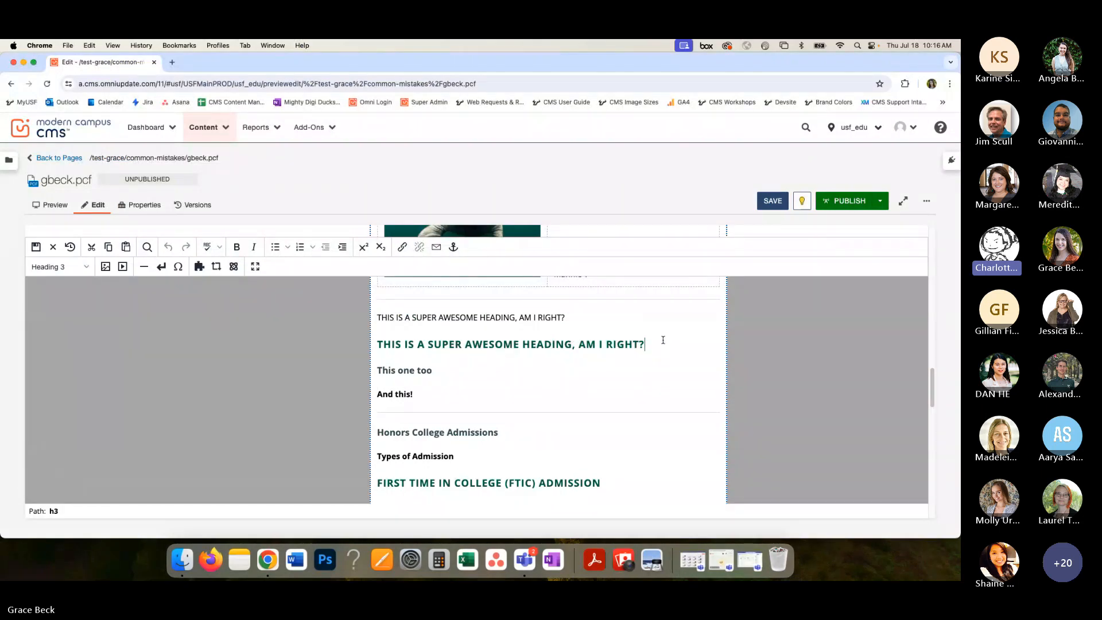
- Change the "This is a super awesome heading, am I right?" Heading 3 line to Paragraph format
drag(659, 342, 380, 344)
click(57, 267)
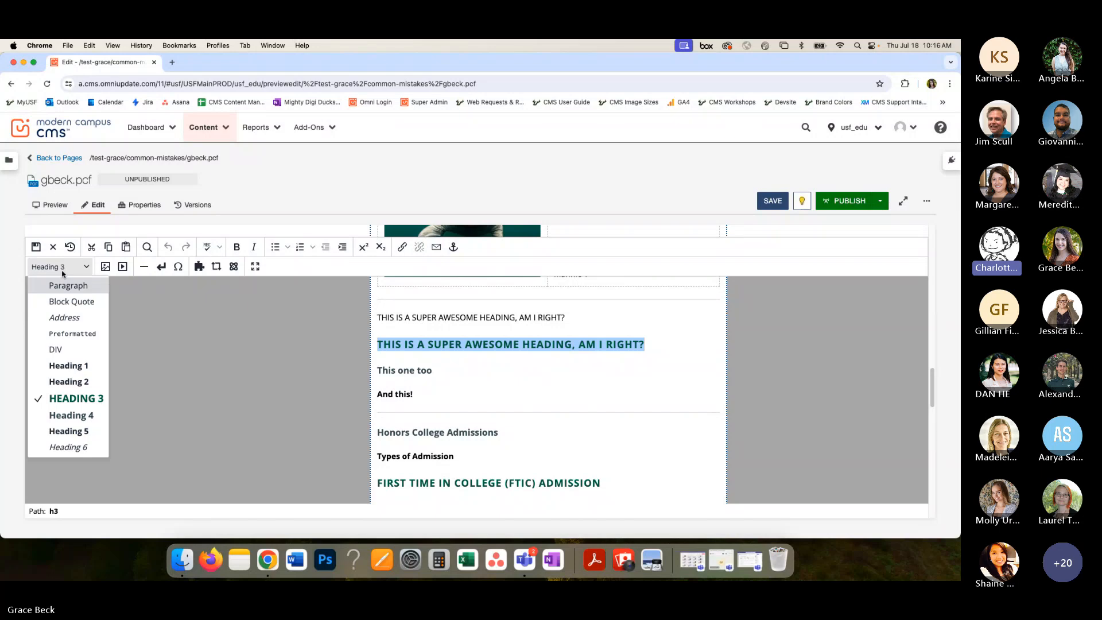
click(60, 291)
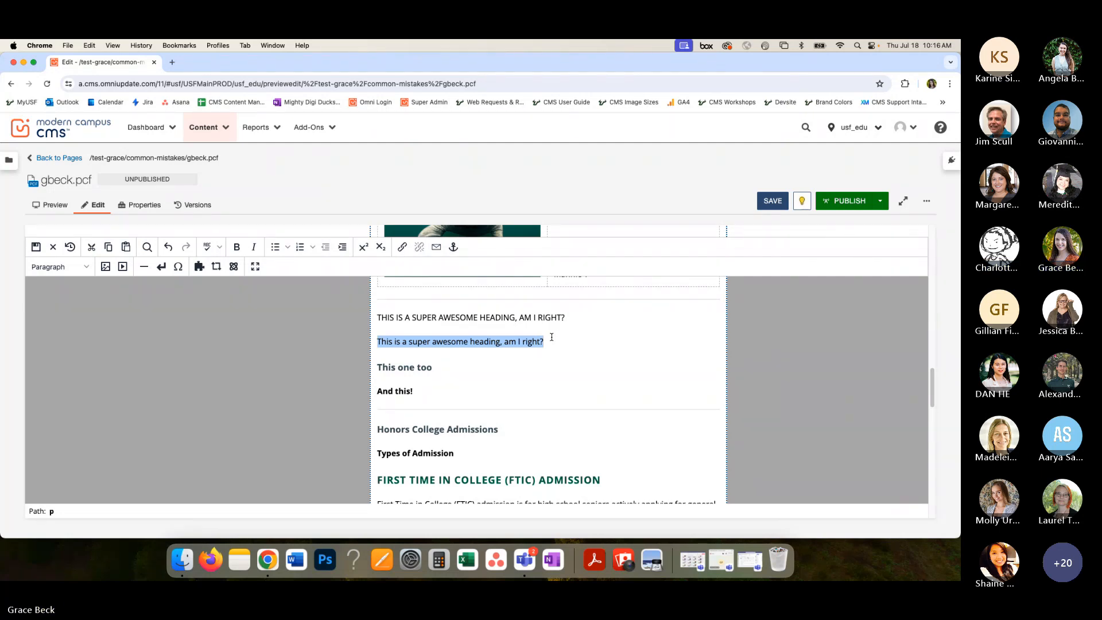
click(561, 343)
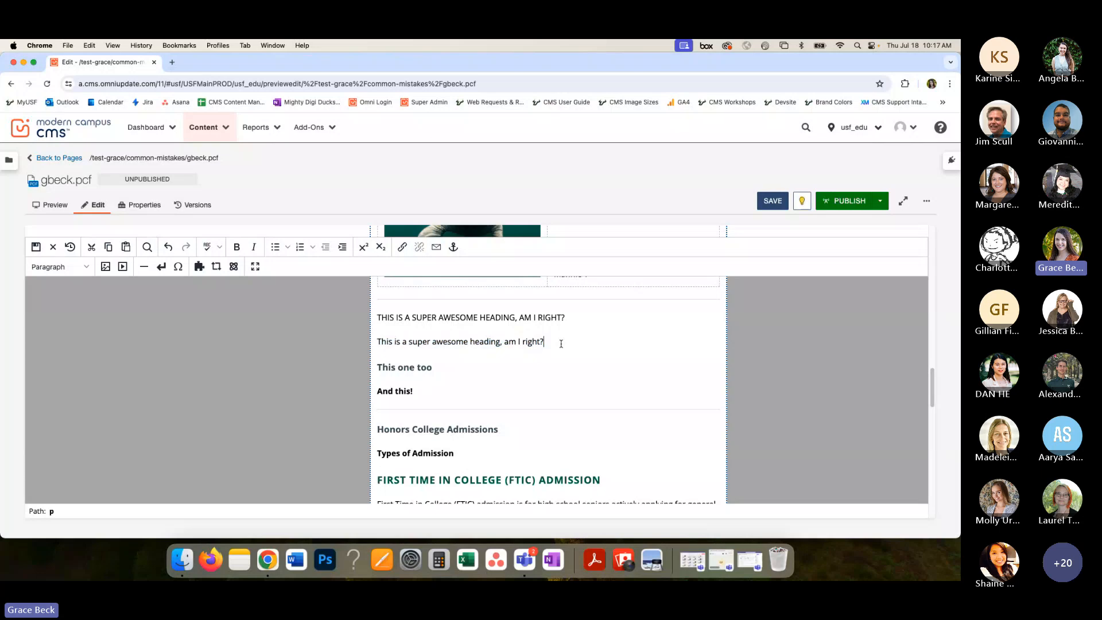
- Review the heading order in the admissions section and change "Honors College Admissions" to Heading 3
scroll(561, 343, down, 5)
scroll(561, 343, down, 1)
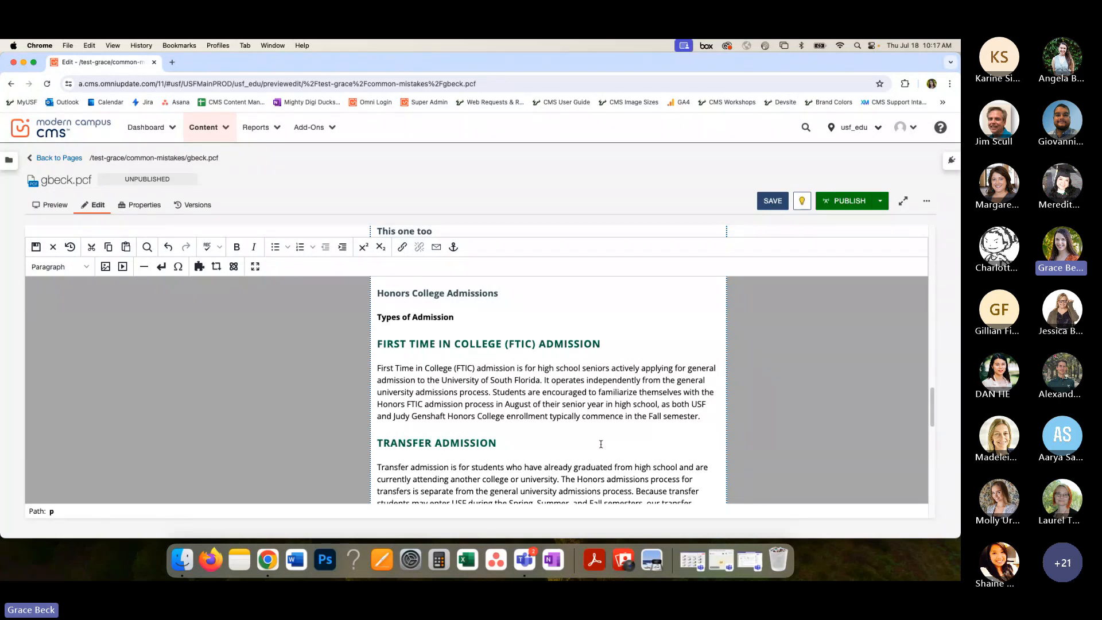
scroll(601, 443, up, 1)
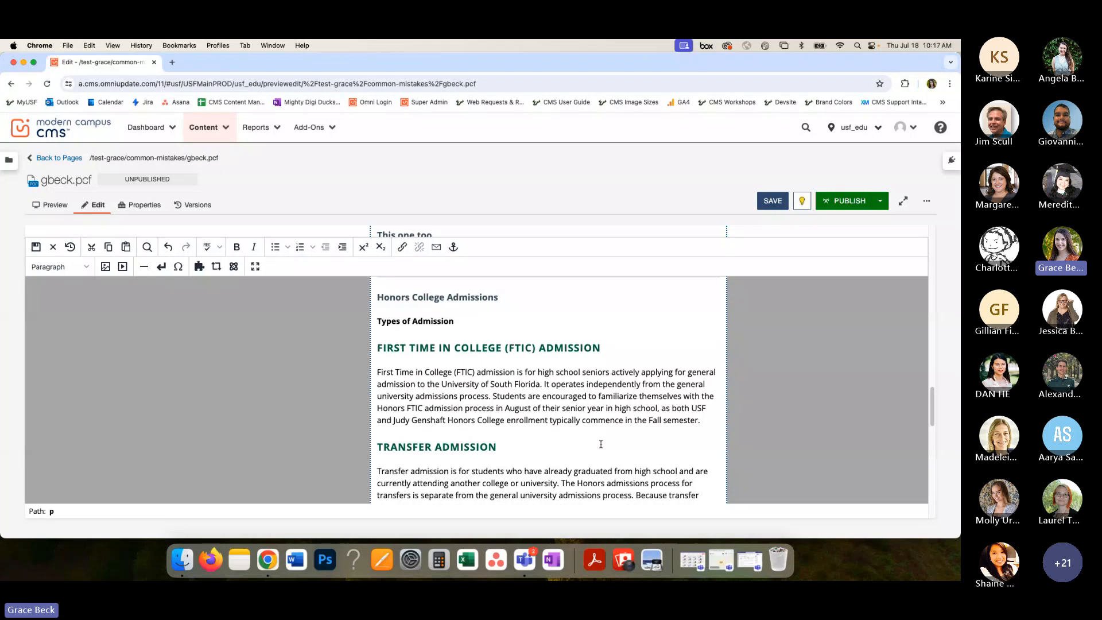
scroll(606, 435, down, 3)
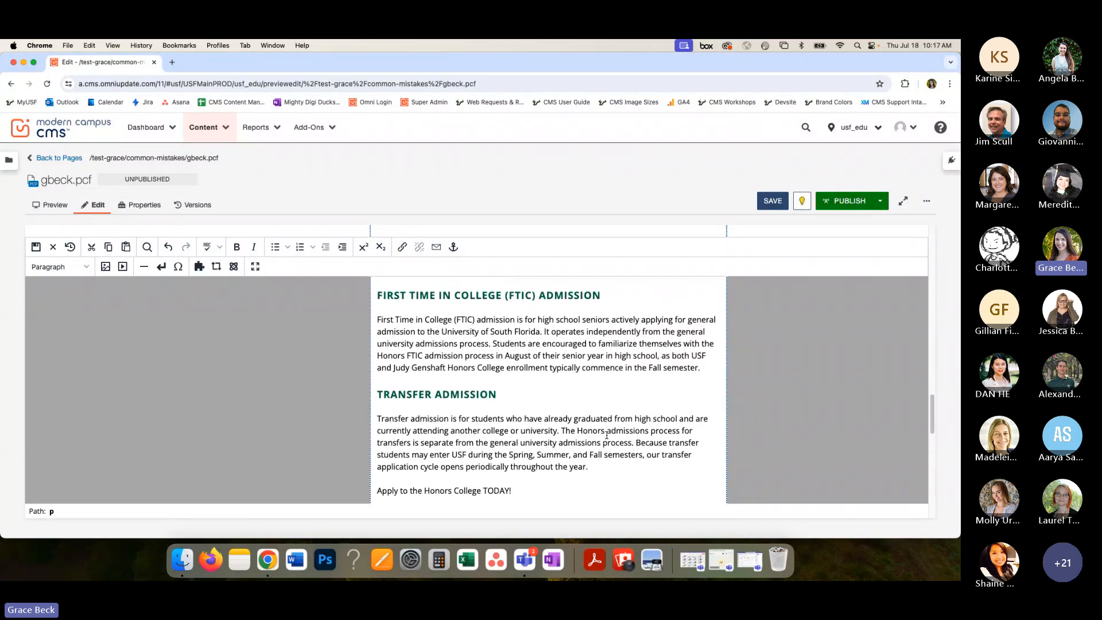
scroll(607, 435, up, 3)
scroll(607, 435, down, 1)
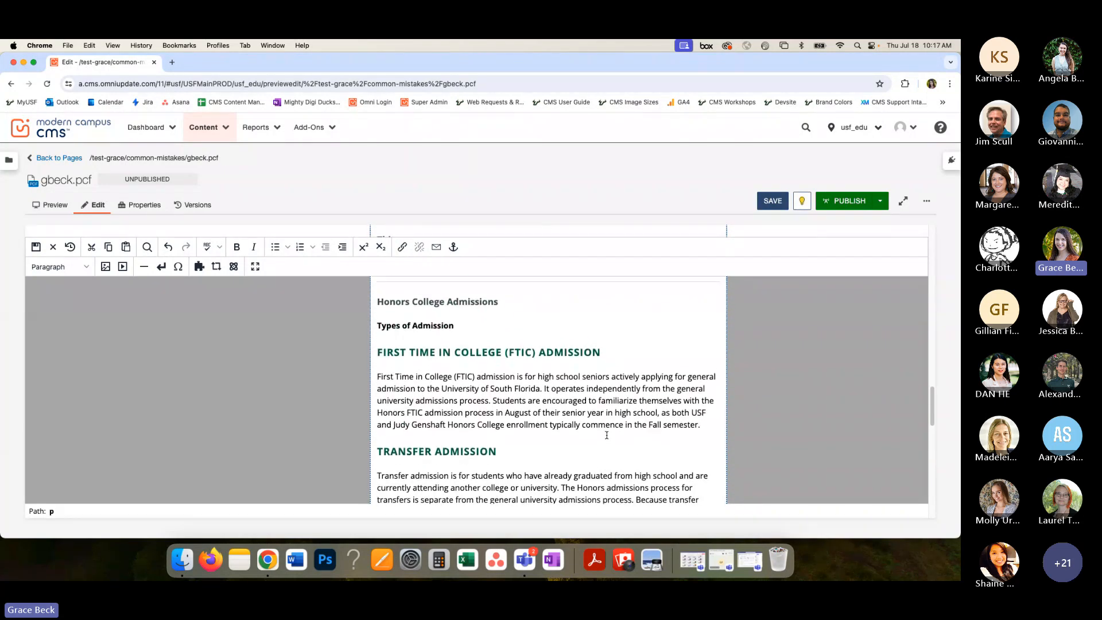
scroll(607, 435, down, 1)
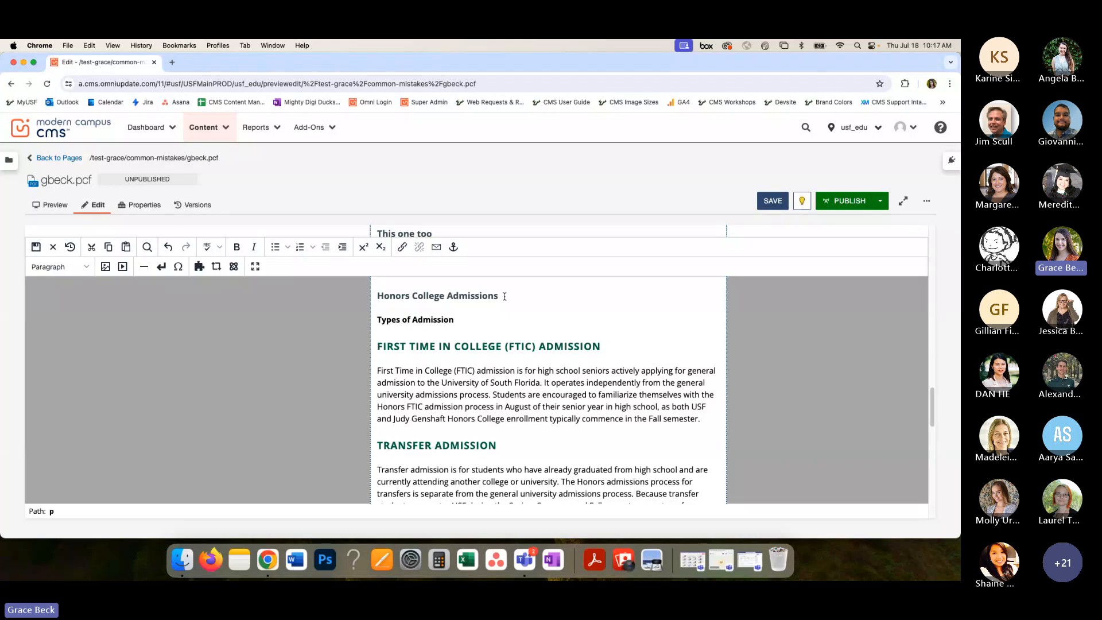
drag(504, 296, 379, 296)
click(60, 267)
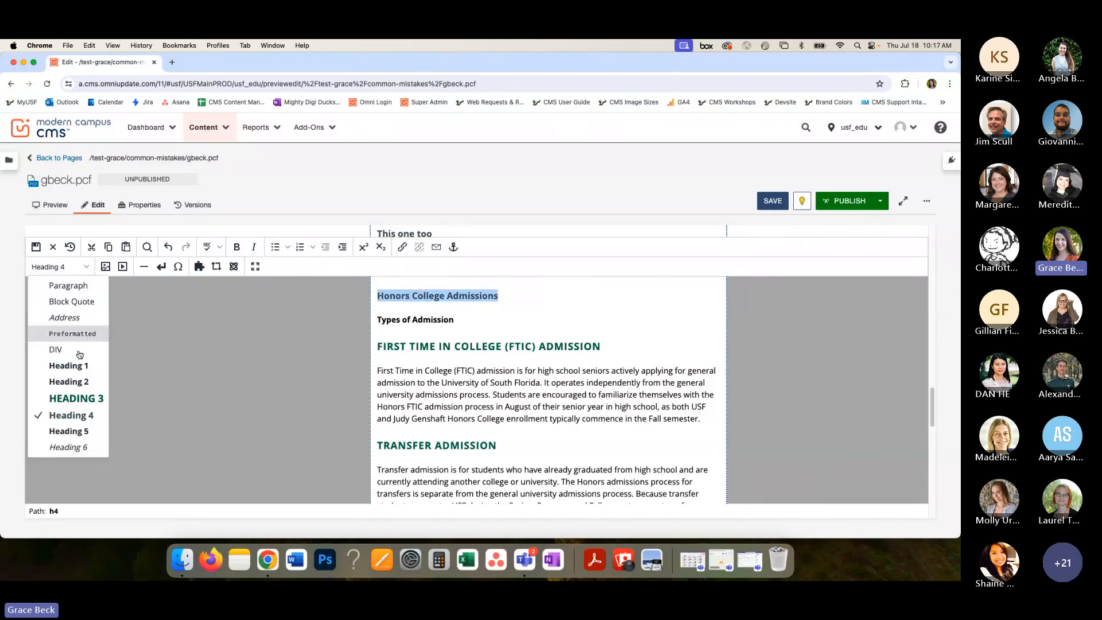
click(102, 404)
click(578, 293)
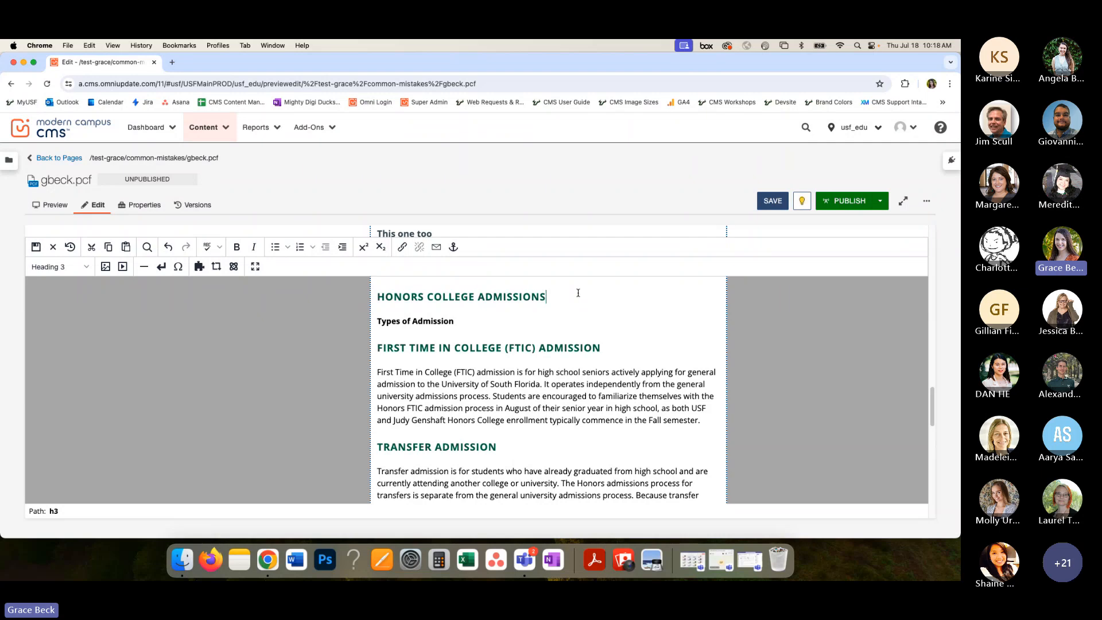
- Change the "Types of Admission" line in the admissions section to Heading 4
click(460, 324)
drag(459, 325, 378, 323)
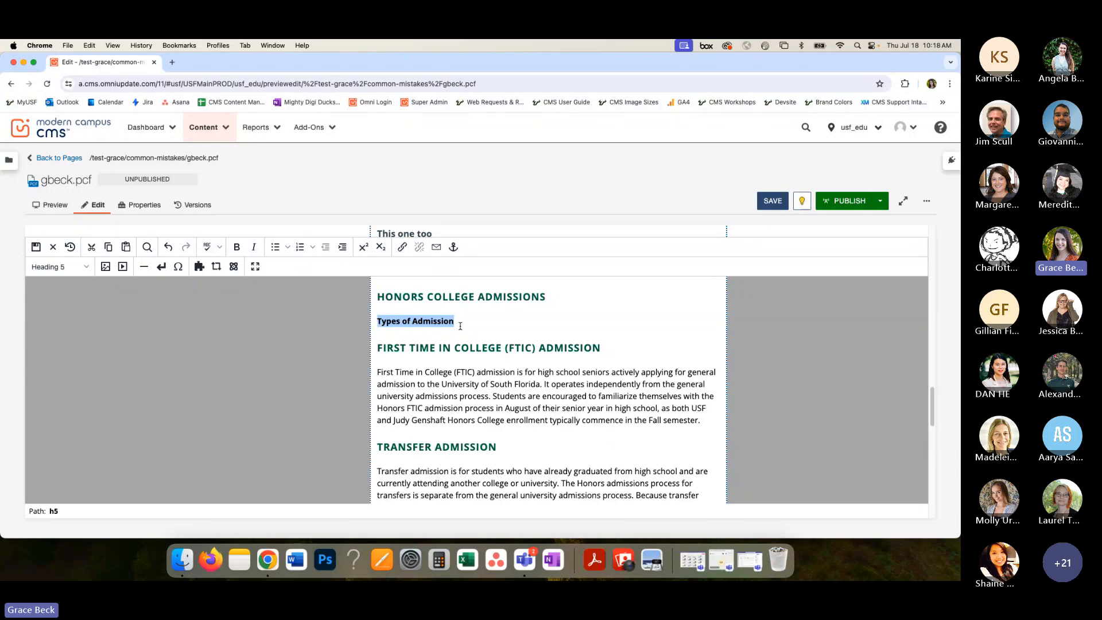
click(463, 321)
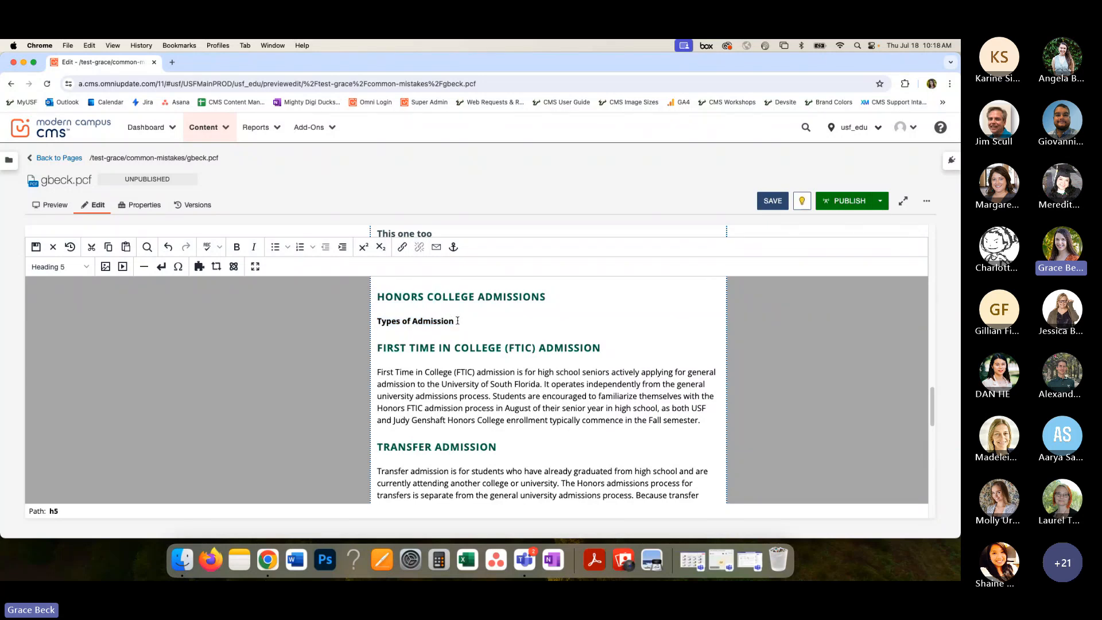
drag(455, 321, 379, 322)
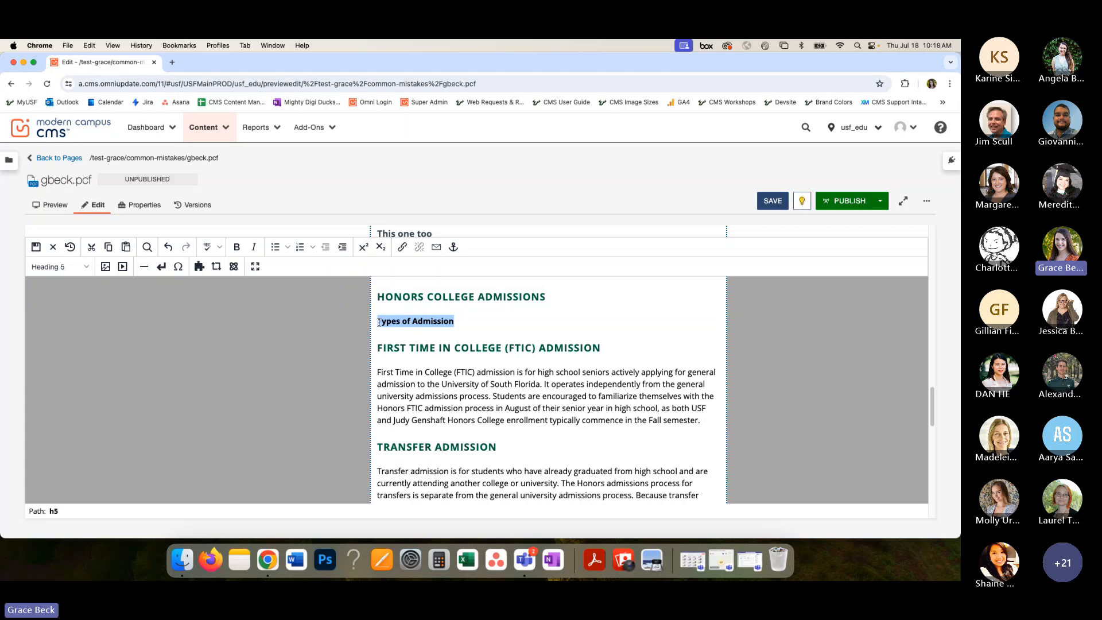
click(73, 269)
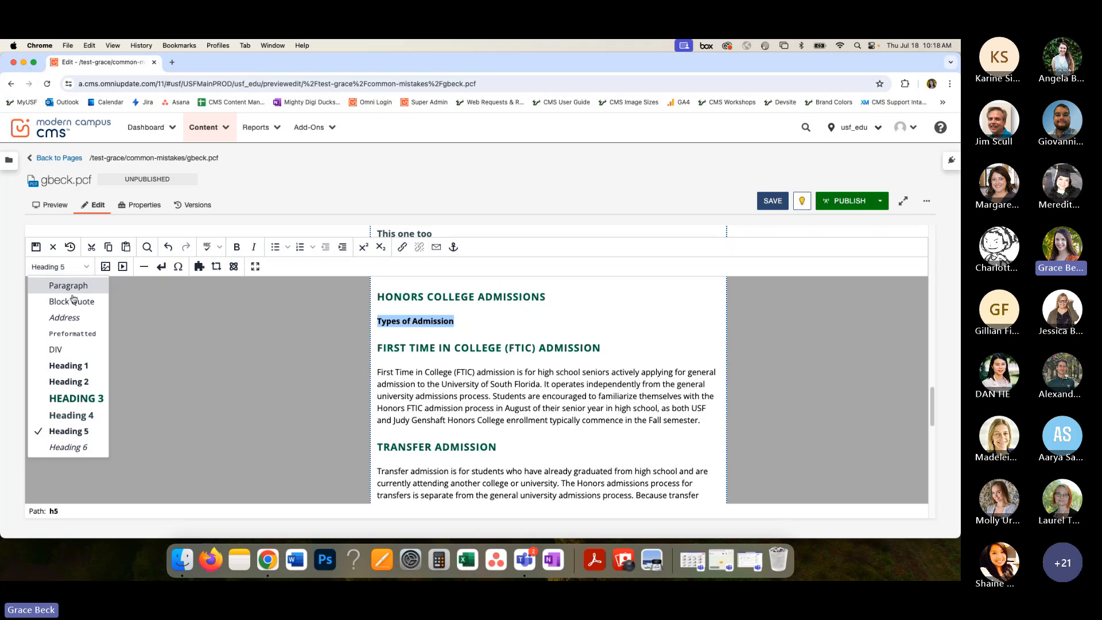
click(72, 415)
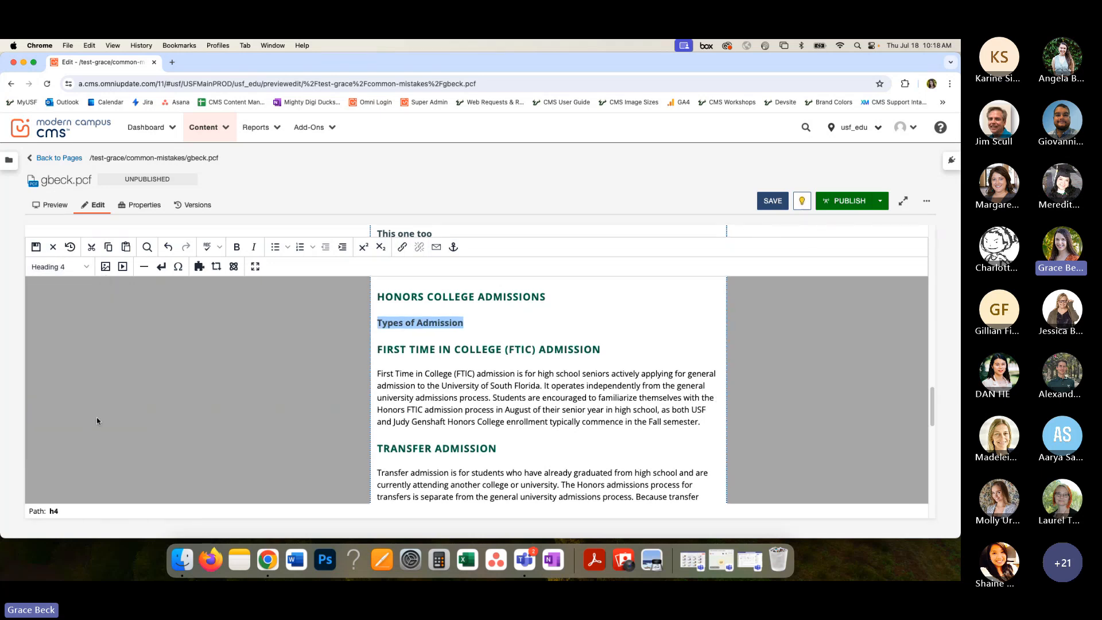
click(560, 411)
- Compare the FTIC and Transfer Admission headings, and change "First Time in College (FTIC) Admission" under "Types of Admission" to Heading 5
scroll(556, 410, down, 1)
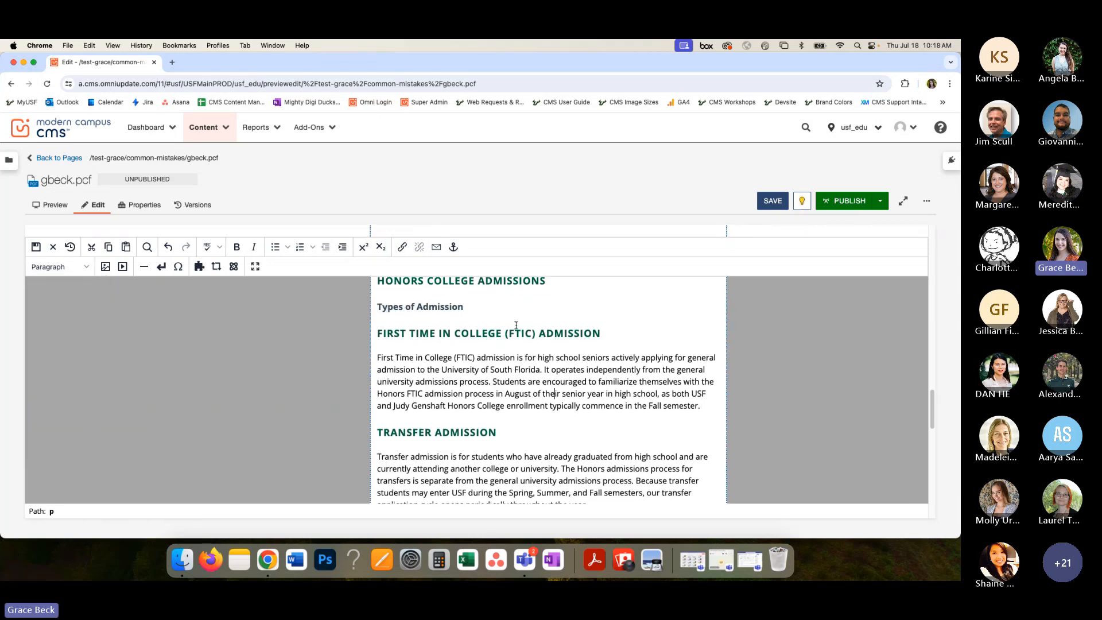
drag(394, 338, 454, 338)
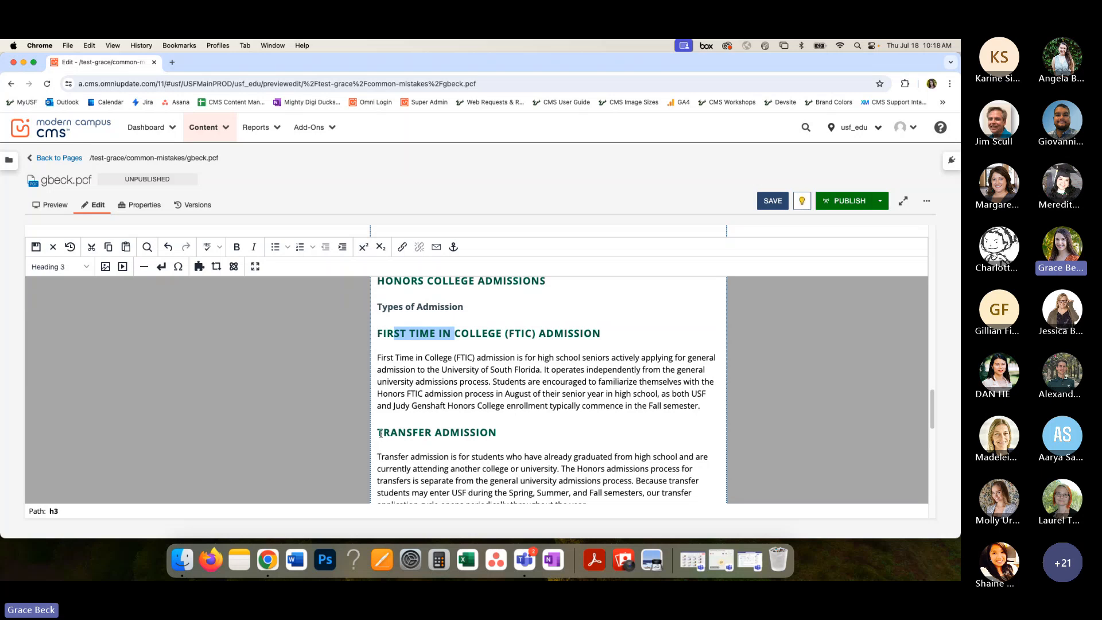
drag(378, 432, 453, 432)
click(460, 432)
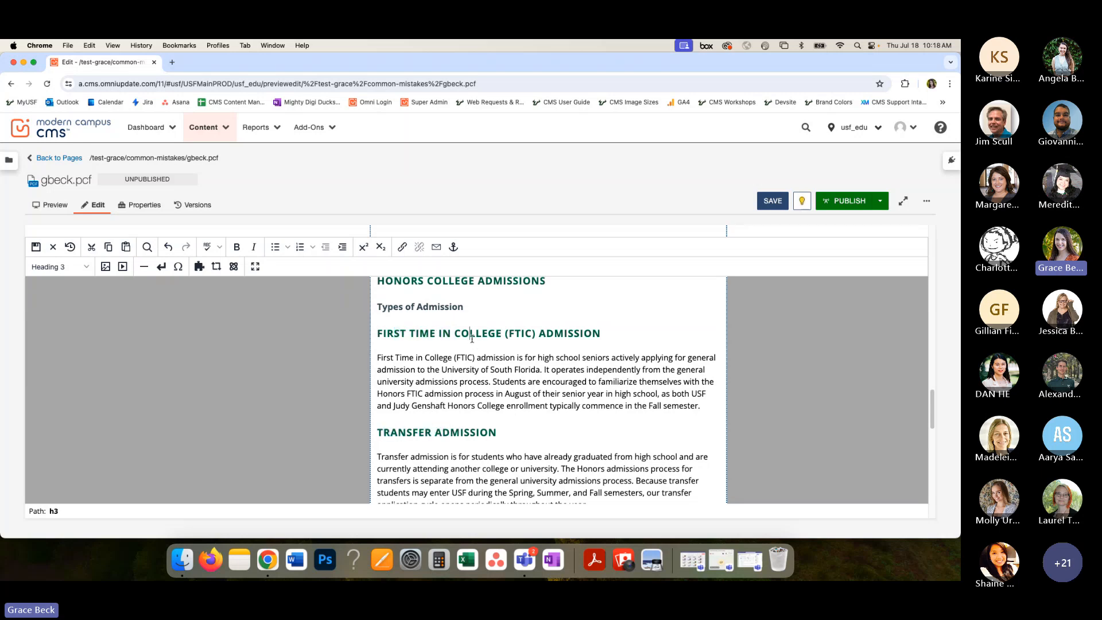
scroll(505, 338, up, 1)
drag(609, 352, 380, 356)
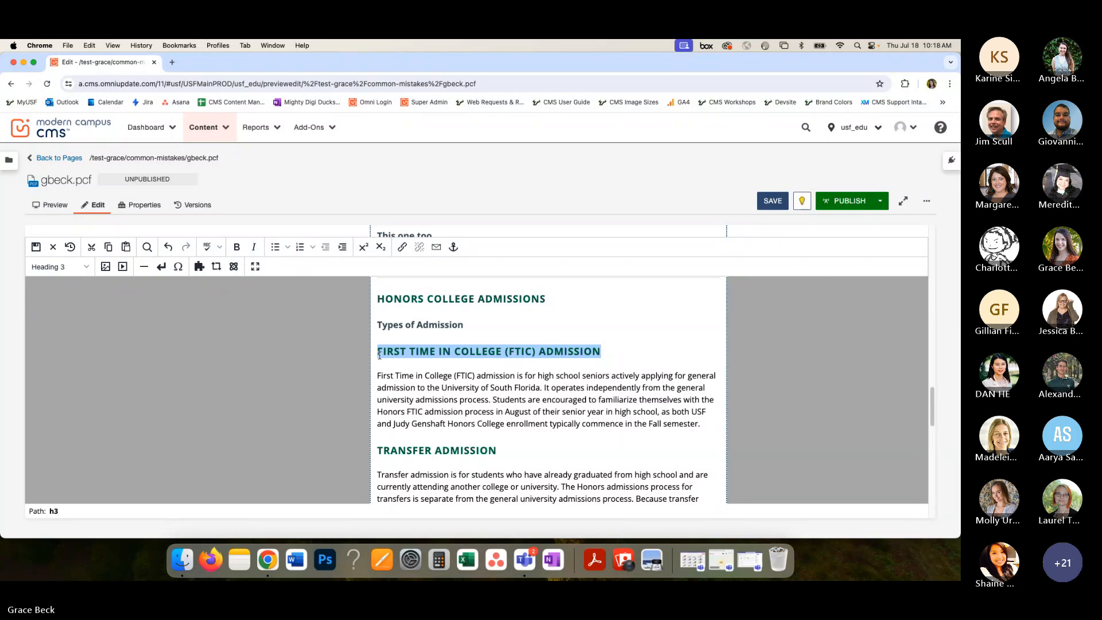
click(64, 267)
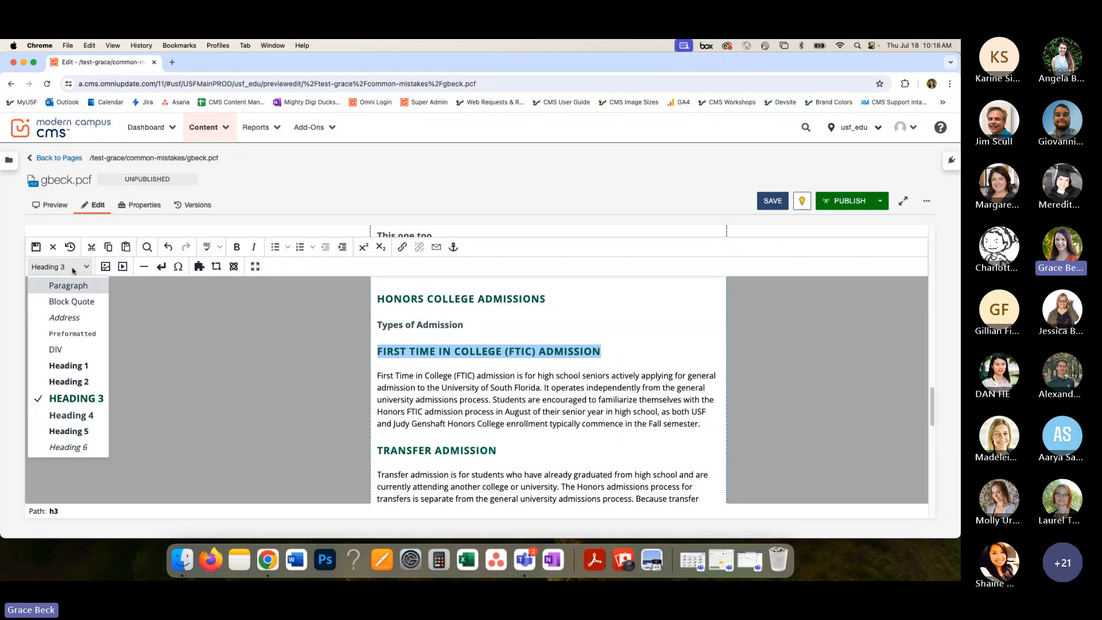
click(74, 432)
click(420, 398)
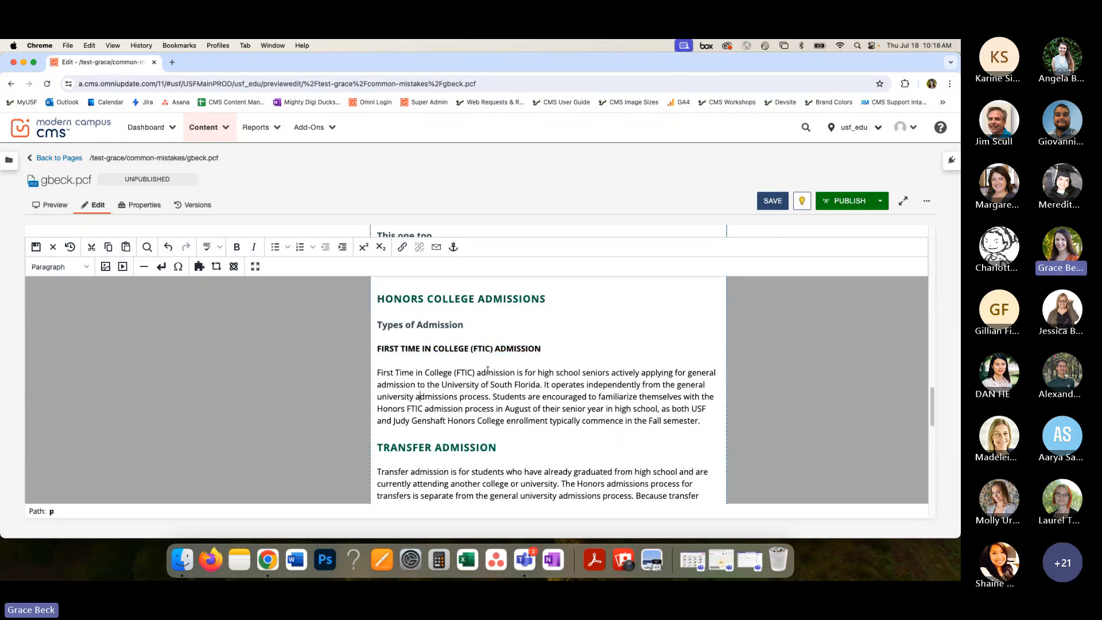
- Retype the all-caps FTIC heading in title case as "First Time in College (FTIC) Admission" on a new line directly below it
click(509, 347)
drag(377, 348, 544, 359)
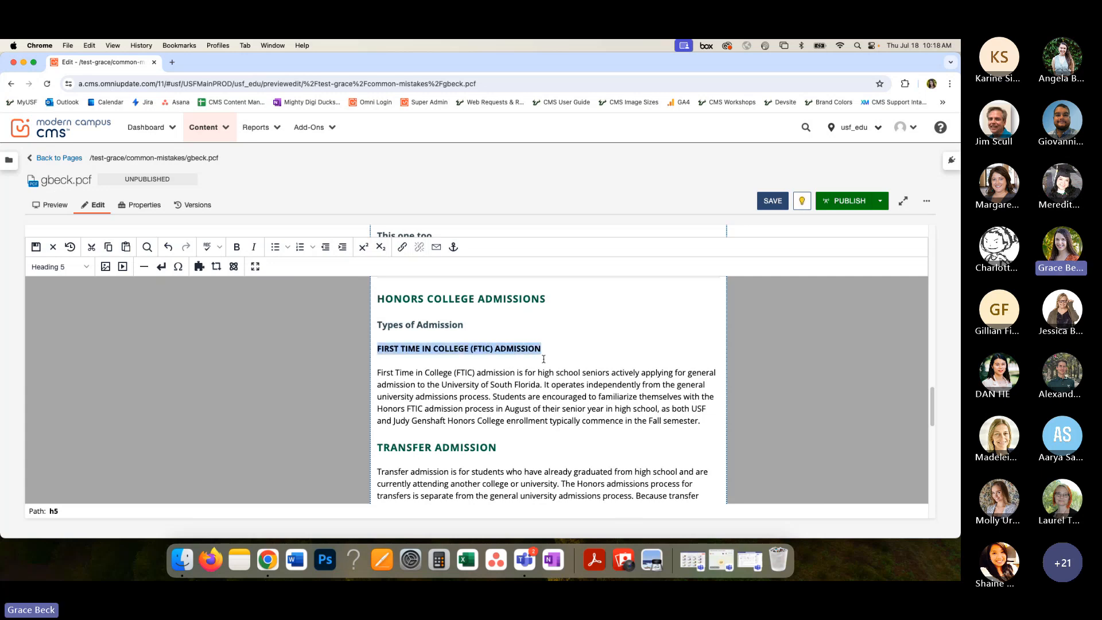
click(560, 346)
key(Return)
text(Firs)
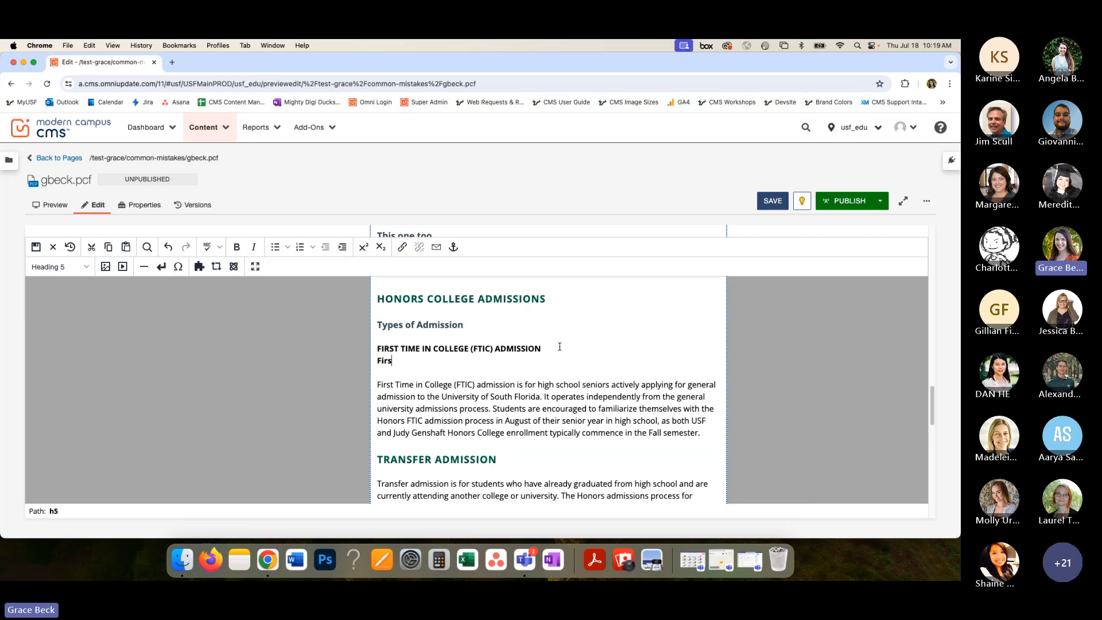
text(t Tim)
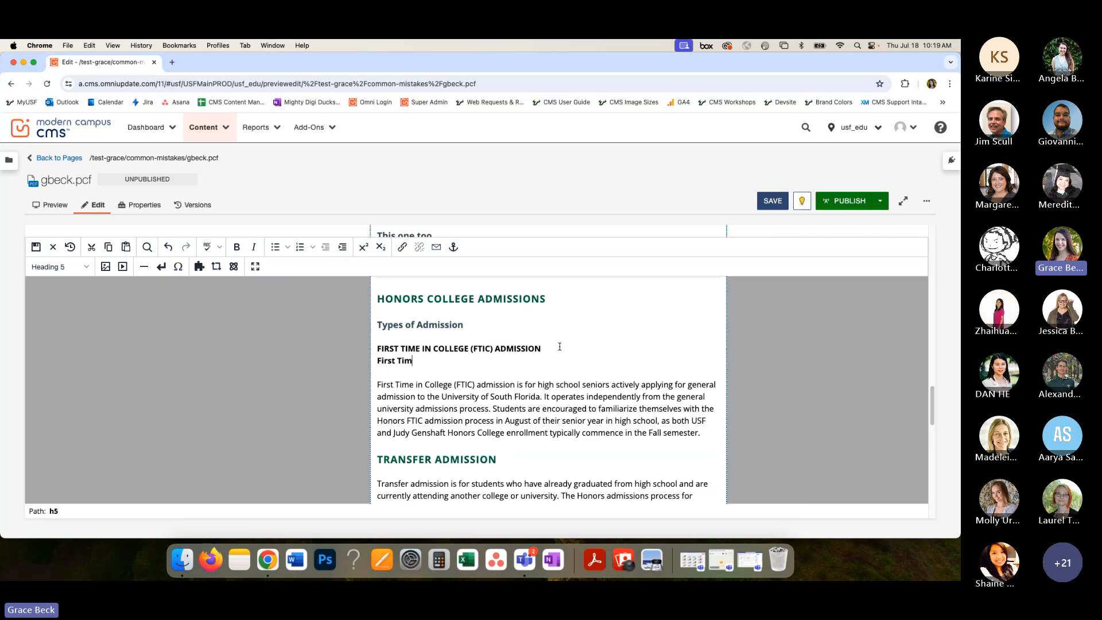
text(e in College (FTIC) Admission)
- Delete the all-caps FTIC heading and keep the title-case version on its own line below "Types of Admission"
drag(550, 347, 383, 346)
key(BackSpace)
key(BackSpace)
key(BackSpace)
key(Delete)
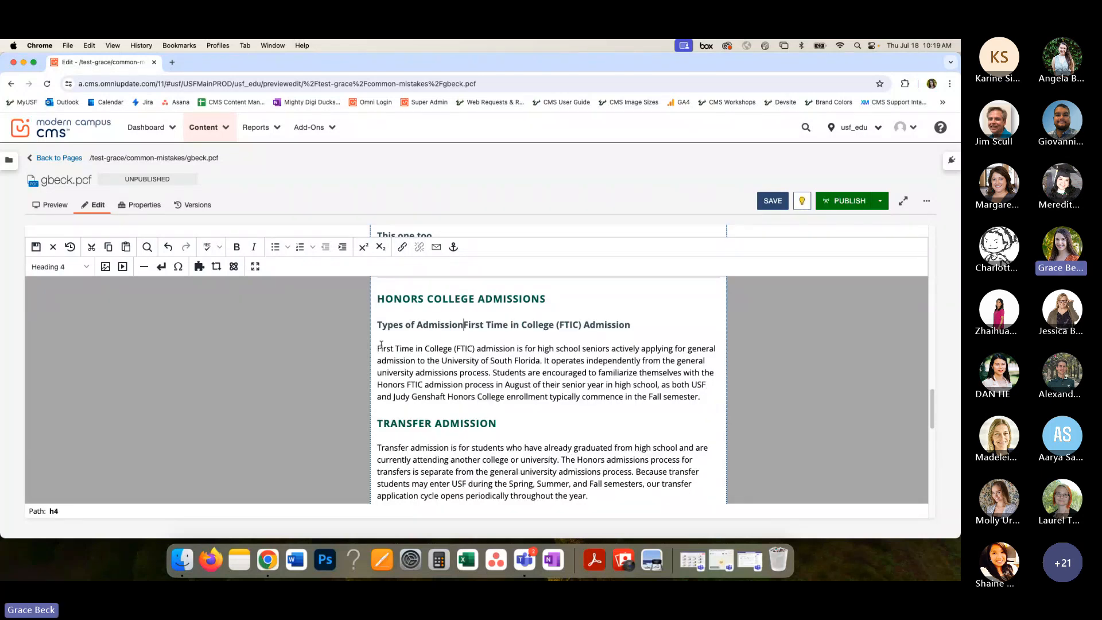
key(Return)
- Format the title-case "First Time in College (FTIC) Admission" line as Heading 5
drag(544, 353, 378, 349)
click(58, 266)
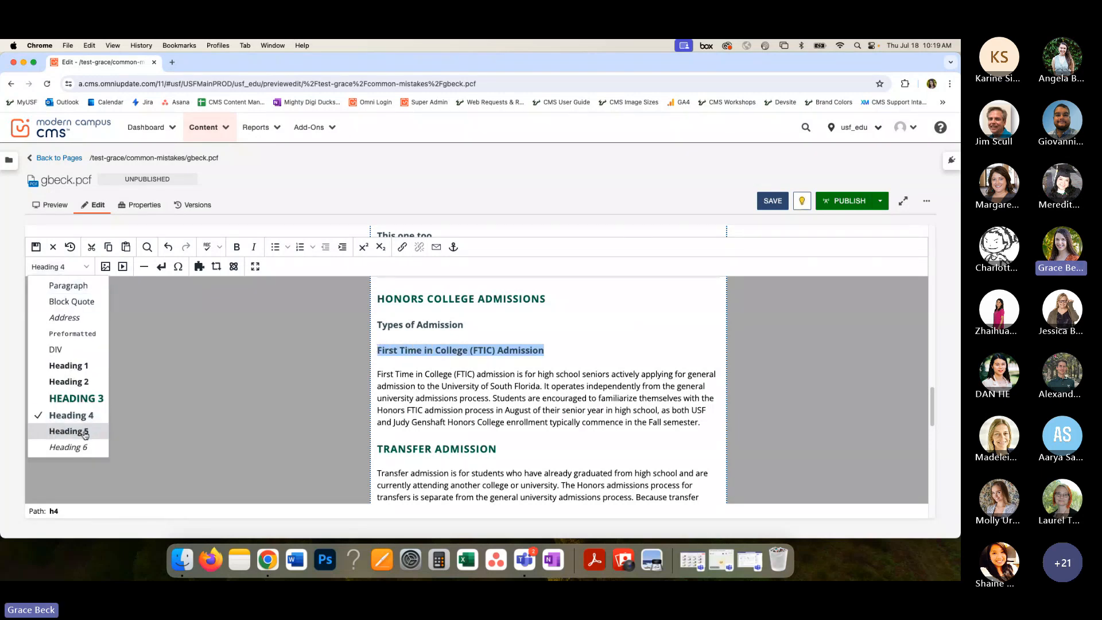
click(64, 430)
click(477, 408)
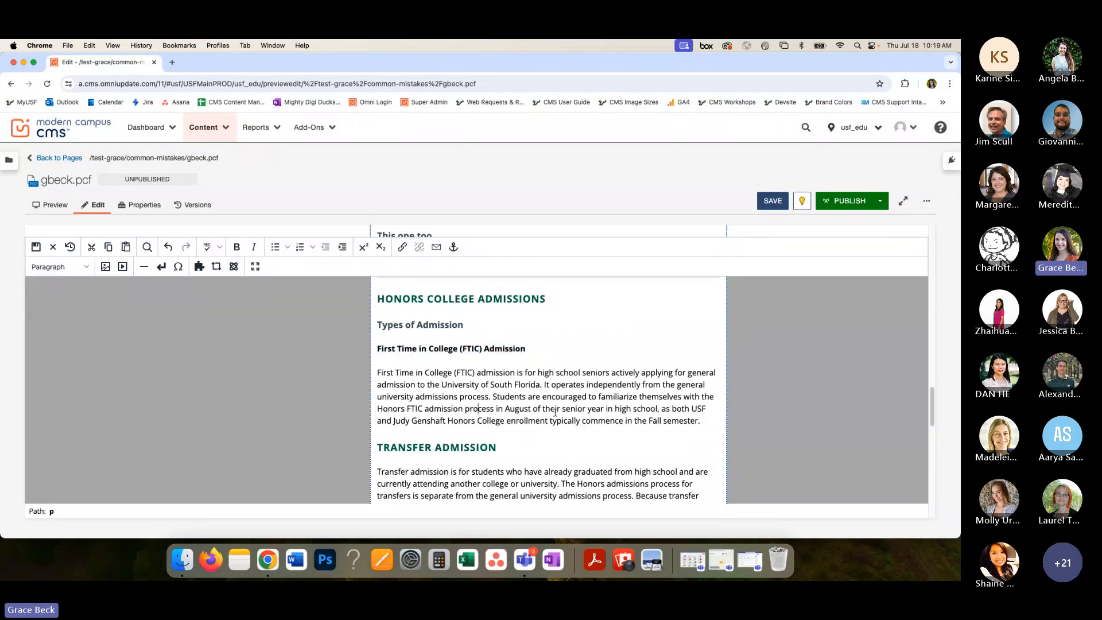
- Change the "Transfer Admission" heading in the Honors College section to Heading 5
scroll(555, 412, down, 1)
drag(498, 414, 373, 414)
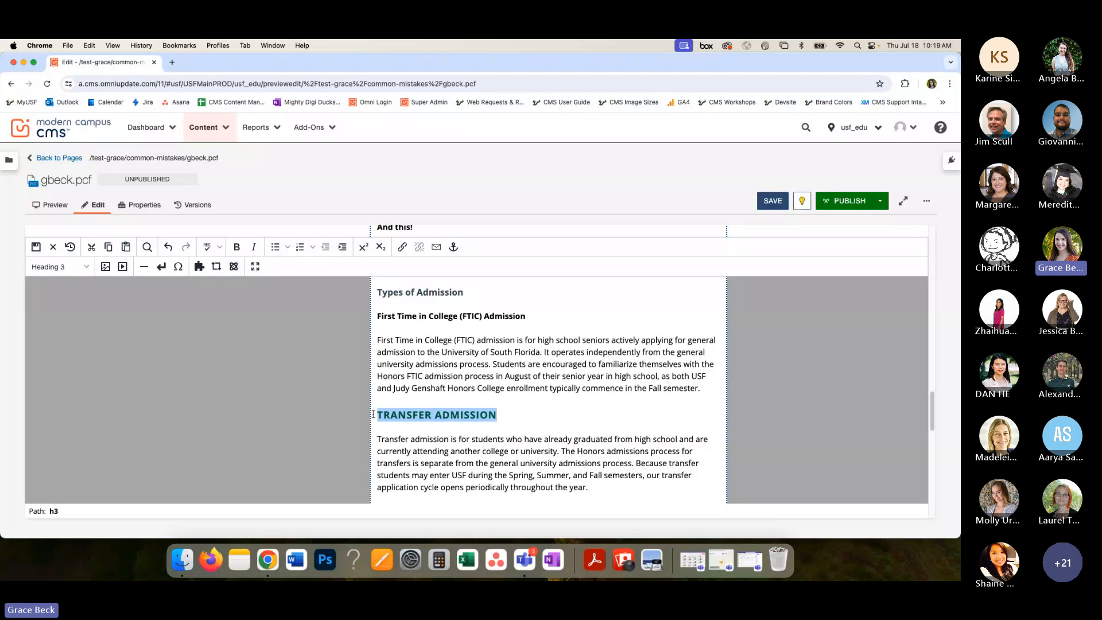
click(74, 266)
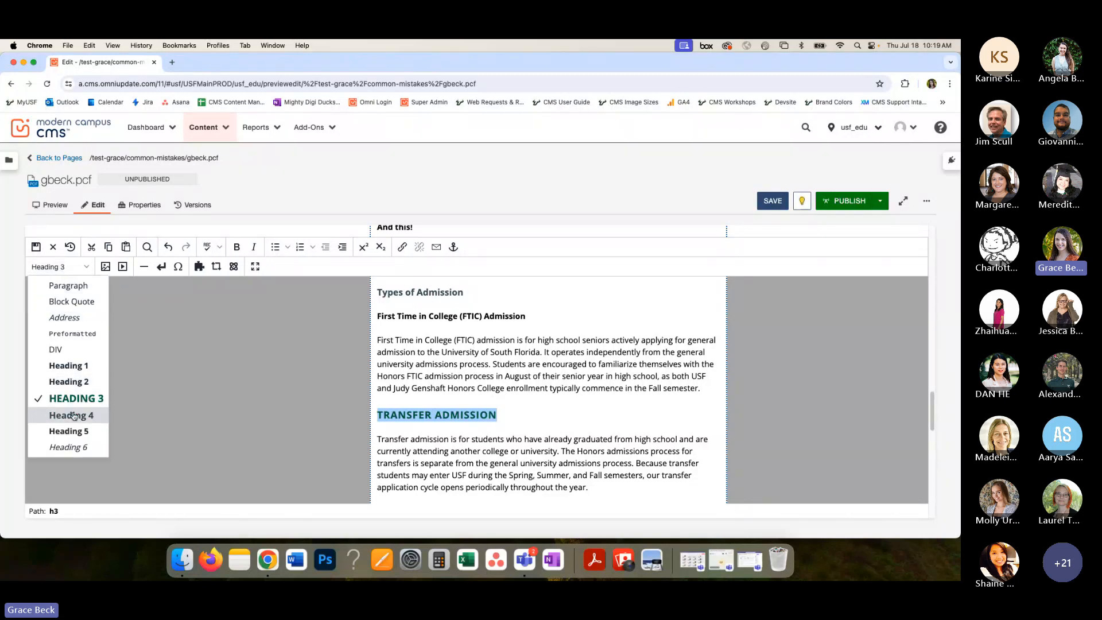
click(73, 431)
click(505, 430)
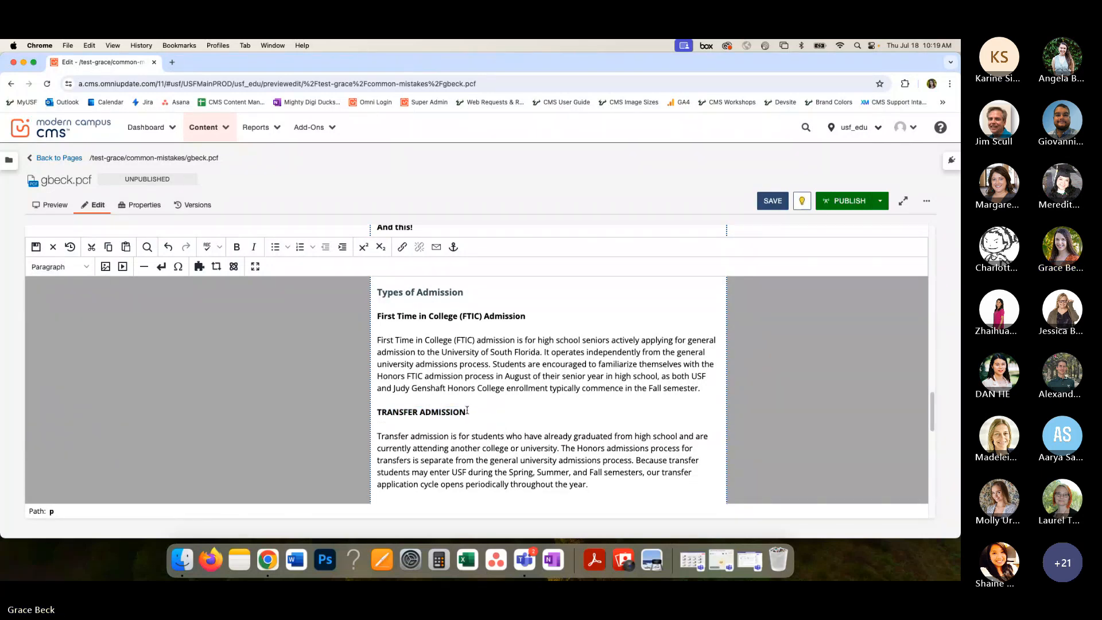
- Review the heading hierarchy of the Honors College admissions section and save the page
scroll(467, 410, down, 3)
scroll(466, 411, up, 1)
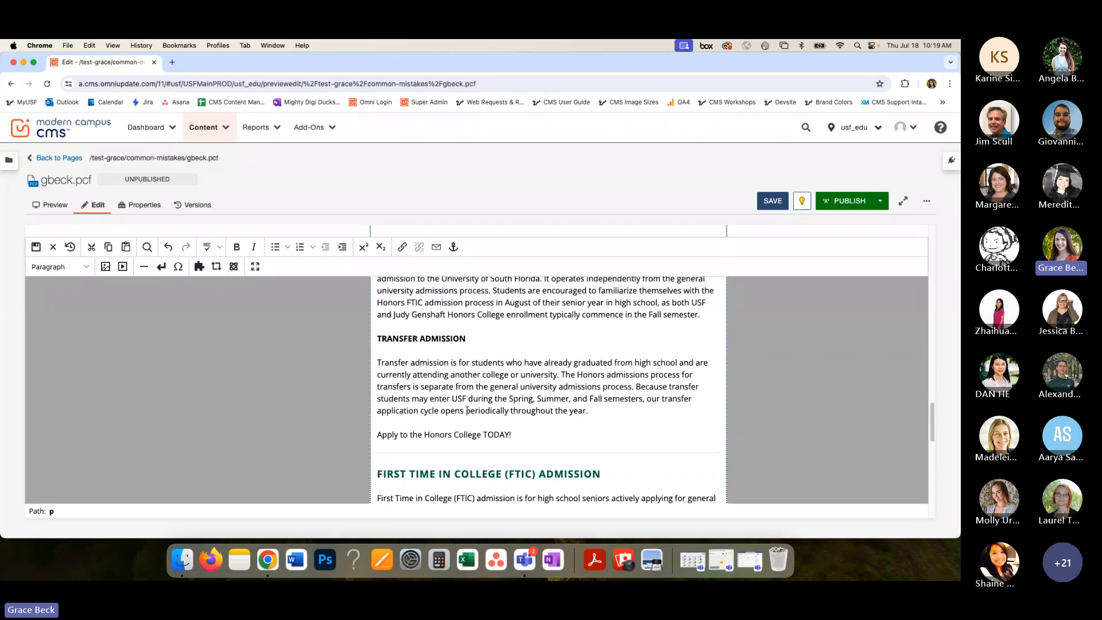
scroll(467, 411, up, 5)
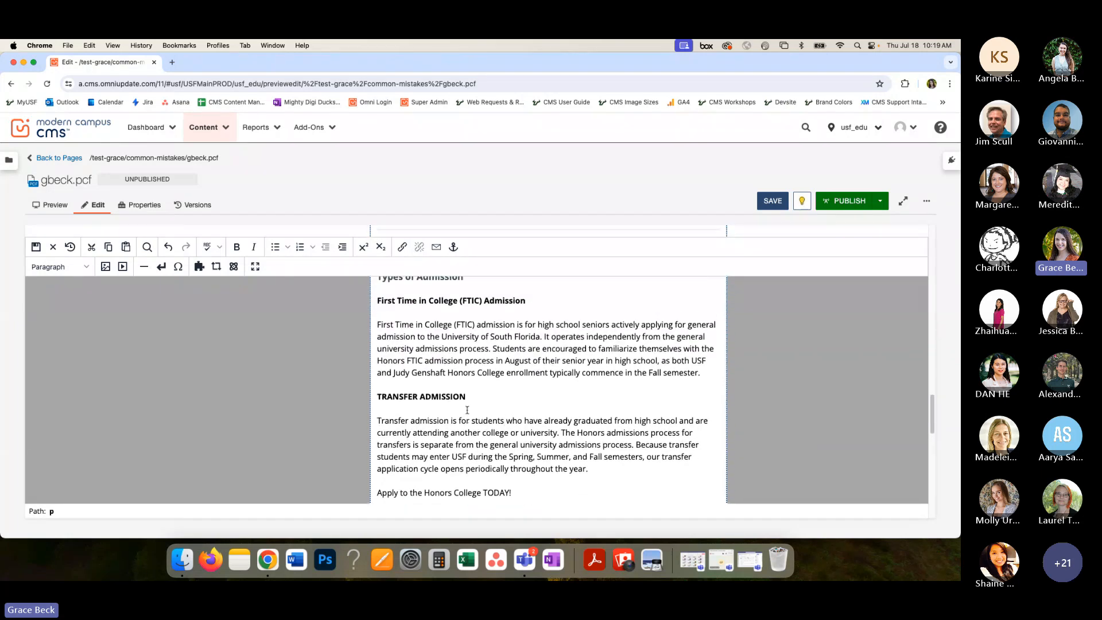
scroll(467, 410, down, 1)
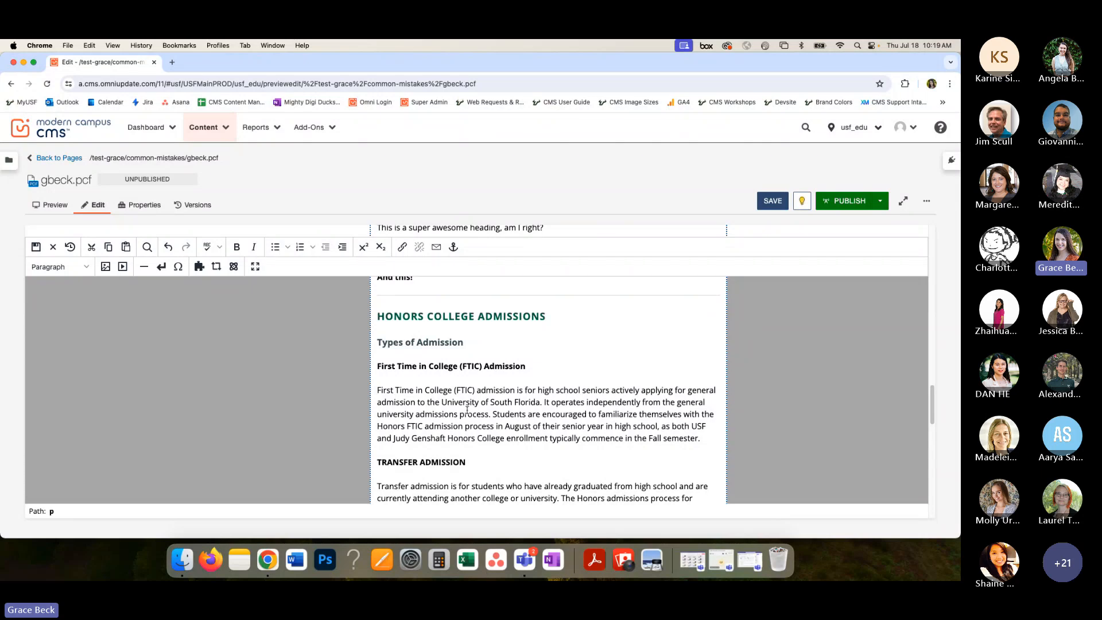
scroll(466, 411, down, 5)
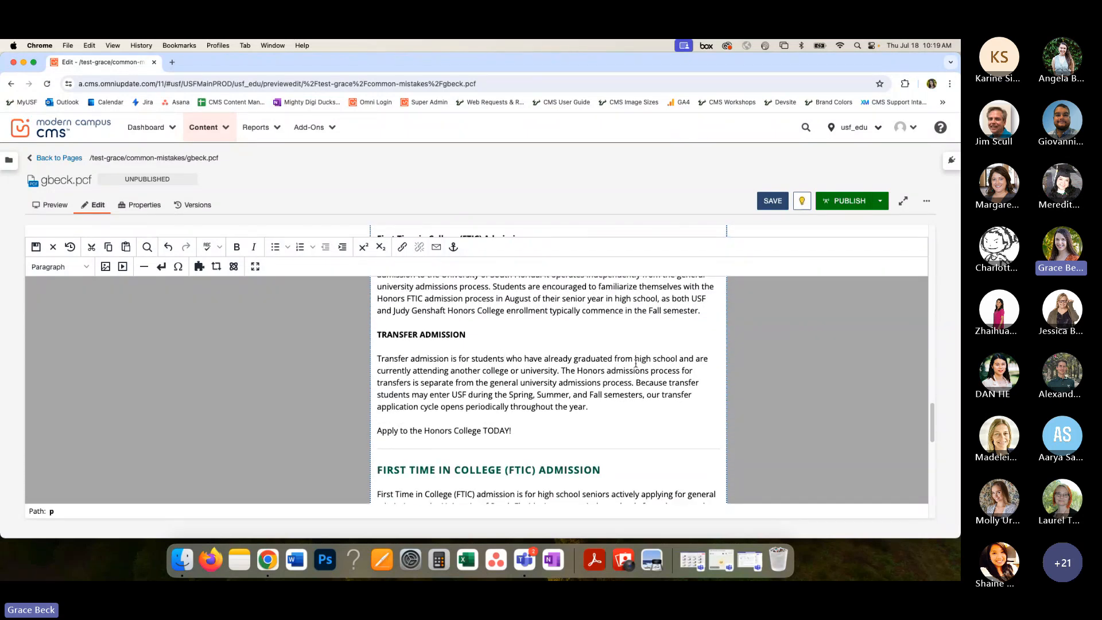
scroll(577, 366, up, 2)
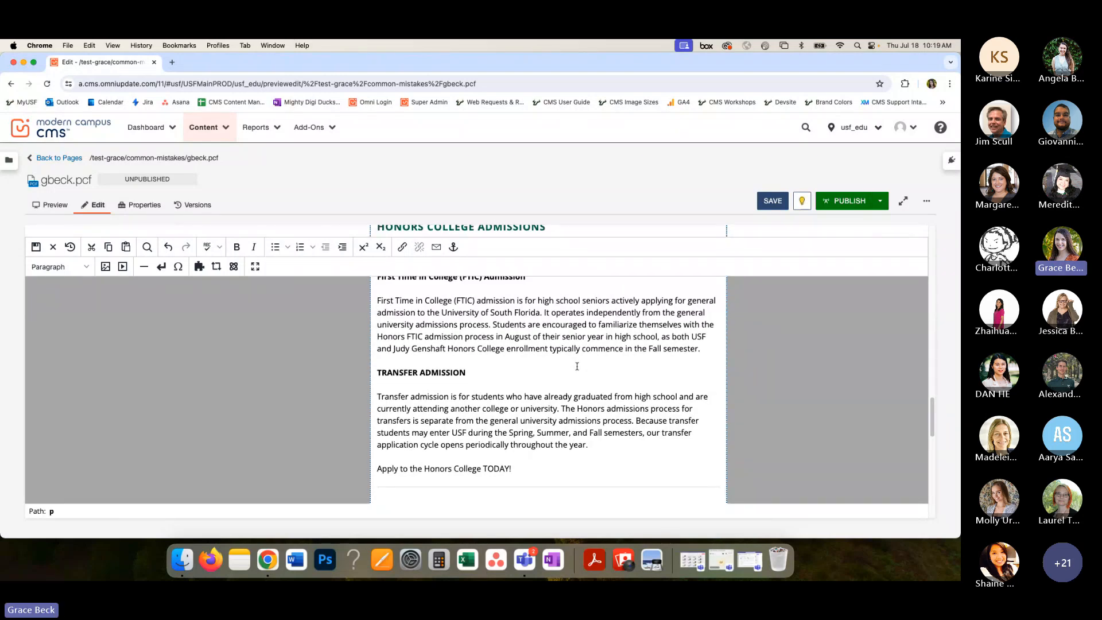
scroll(577, 366, up, 10)
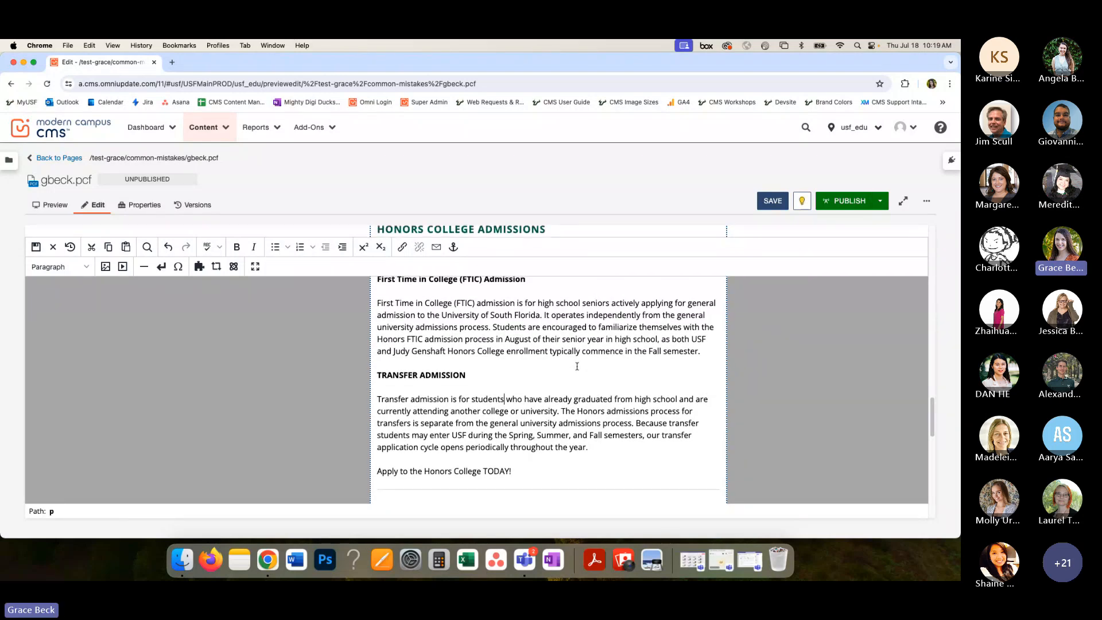
click(760, 207)
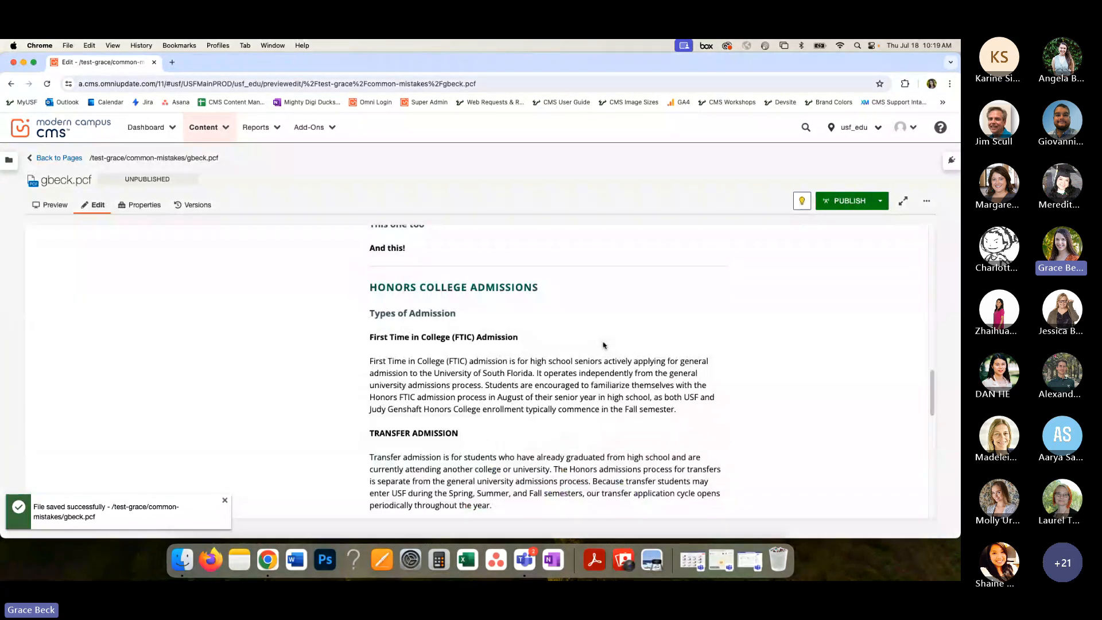
- Examine the page title, breadcrumb and "Common Mistakes" content heading, and compare them with the headings down to the admissions section
scroll(603, 345, up, 3)
key(XF86AudioRaiseVolume)
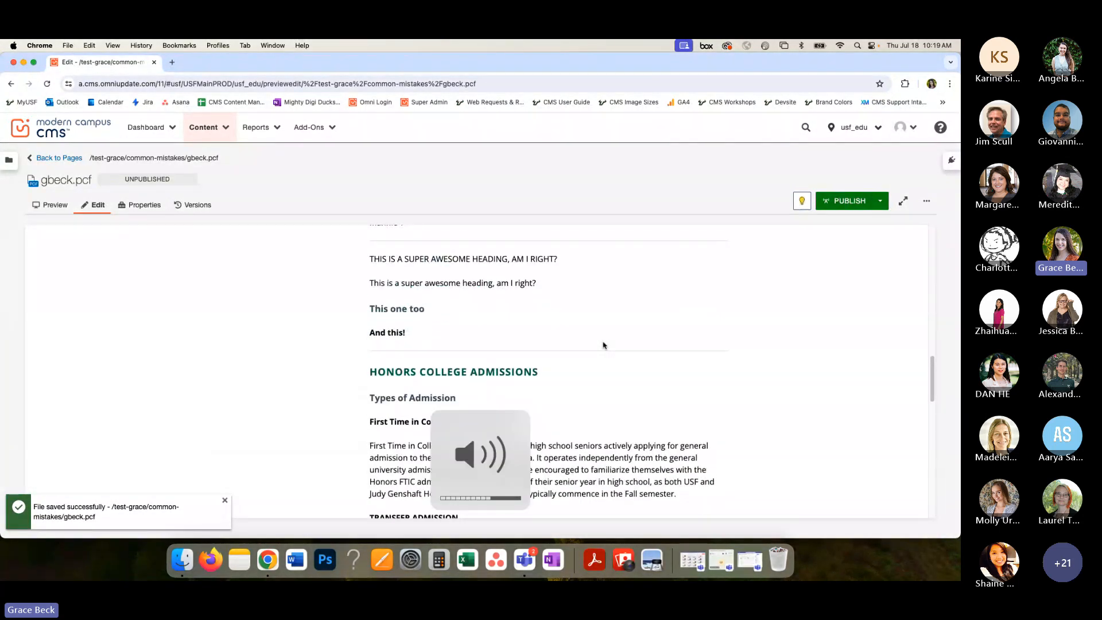
scroll(603, 346, up, 15)
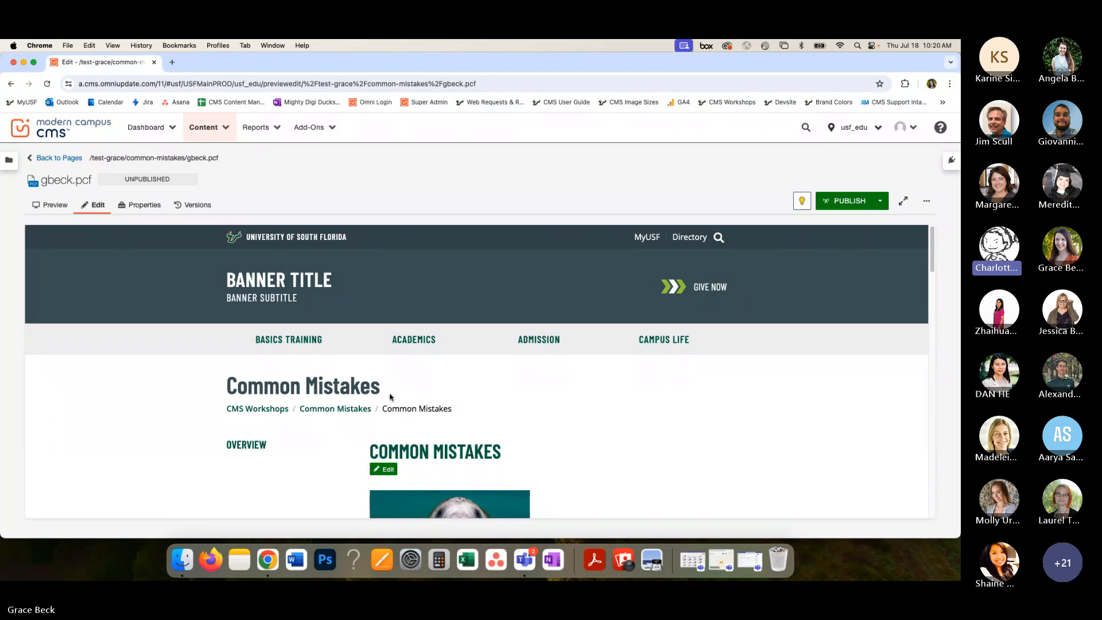
drag(370, 408, 317, 408)
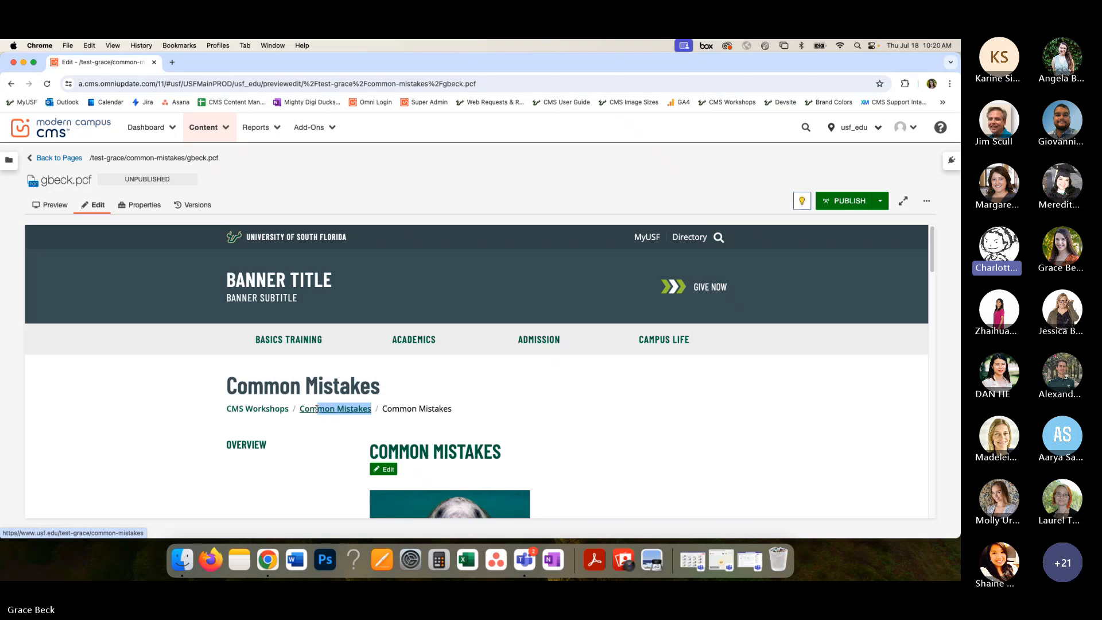
drag(381, 384, 229, 385)
scroll(443, 406, down, 2)
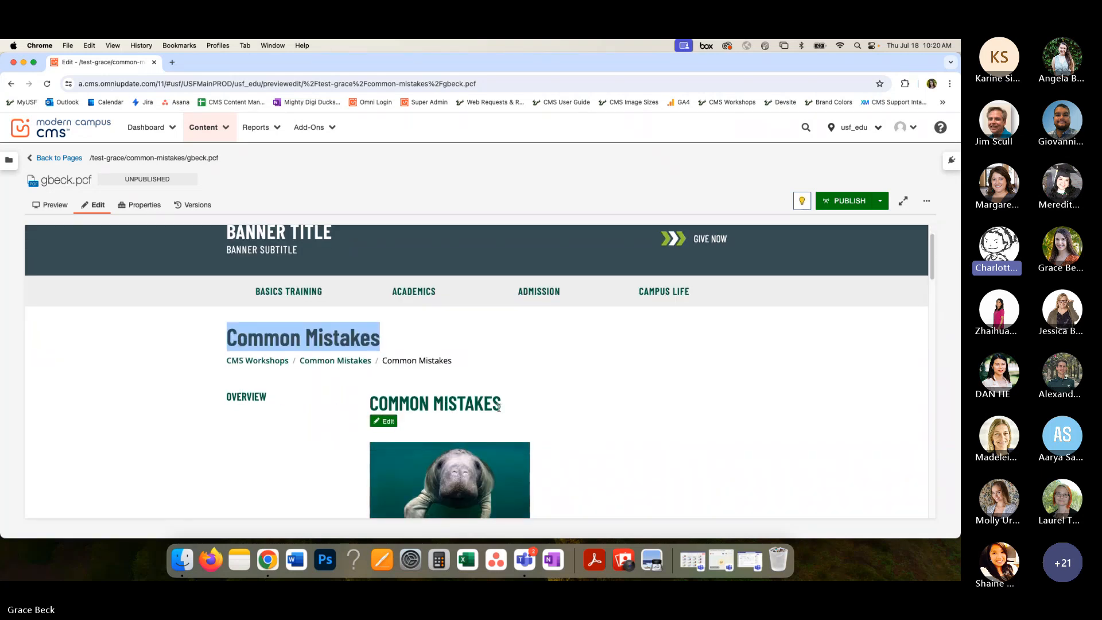
drag(503, 405, 371, 406)
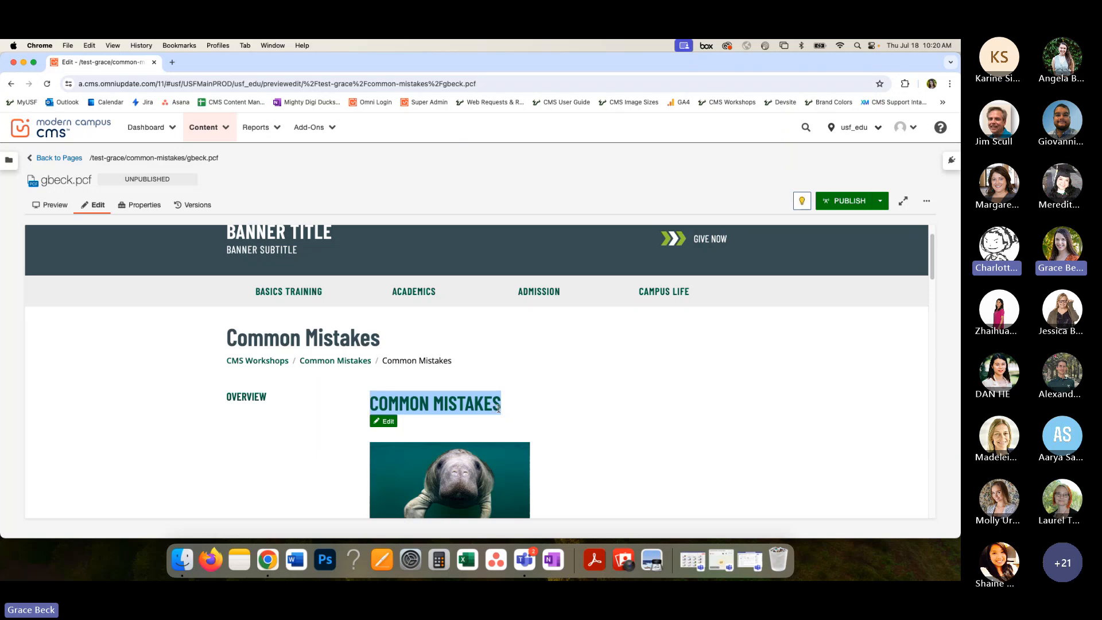
scroll(569, 415, down, 1)
scroll(568, 415, down, 6)
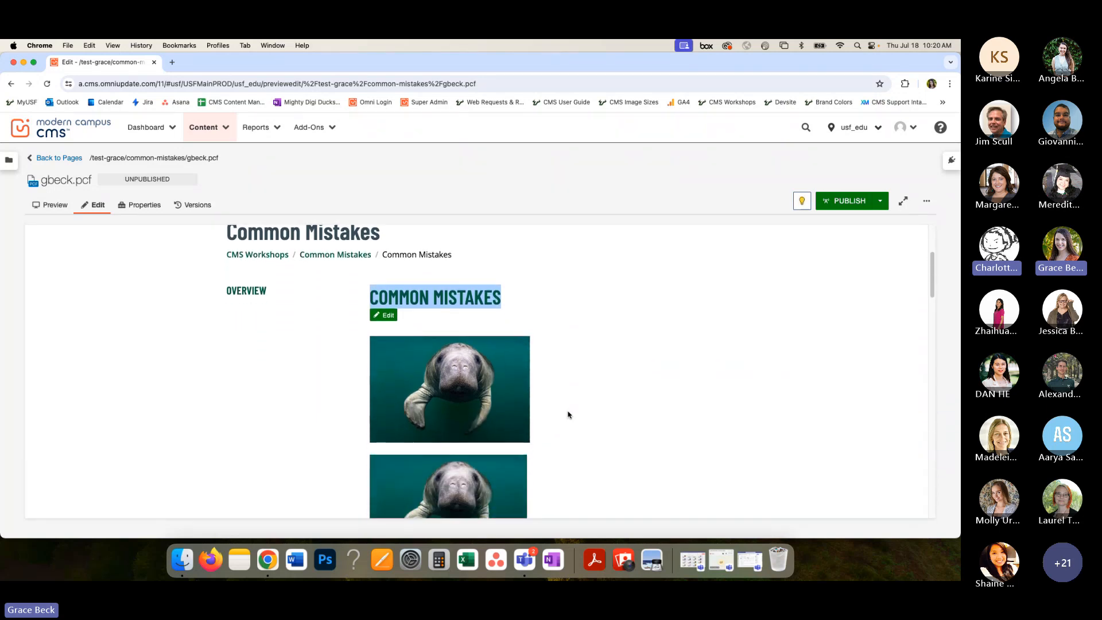
scroll(568, 414, down, 6)
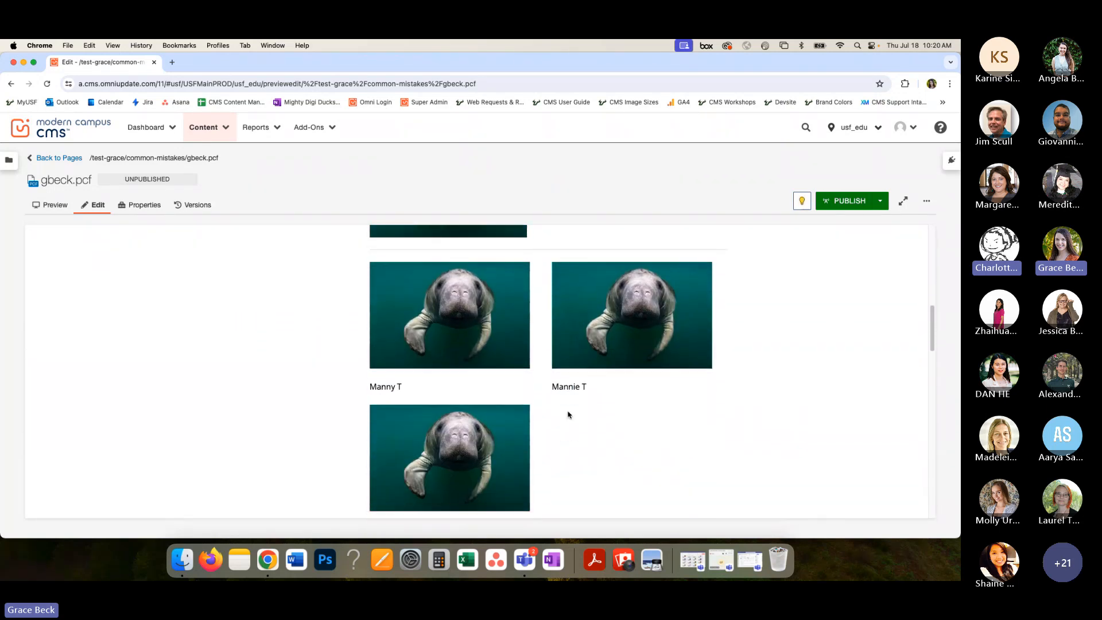
scroll(569, 414, down, 3)
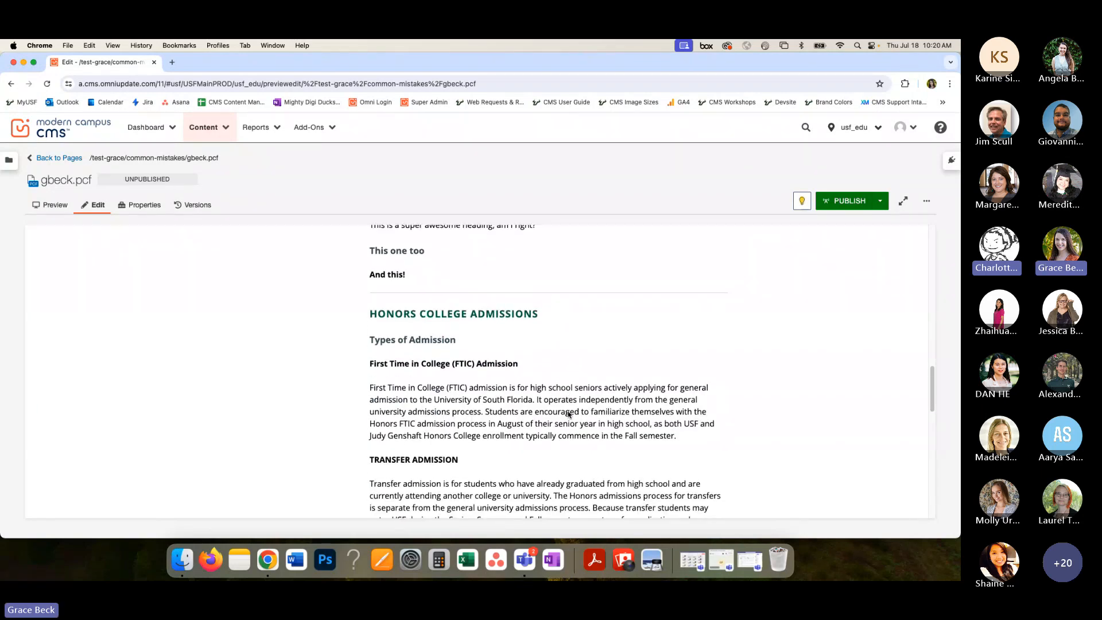
- Return to the page header and compare the "Common Mistakes" page title with the content heading below it
scroll(569, 413, up, 2)
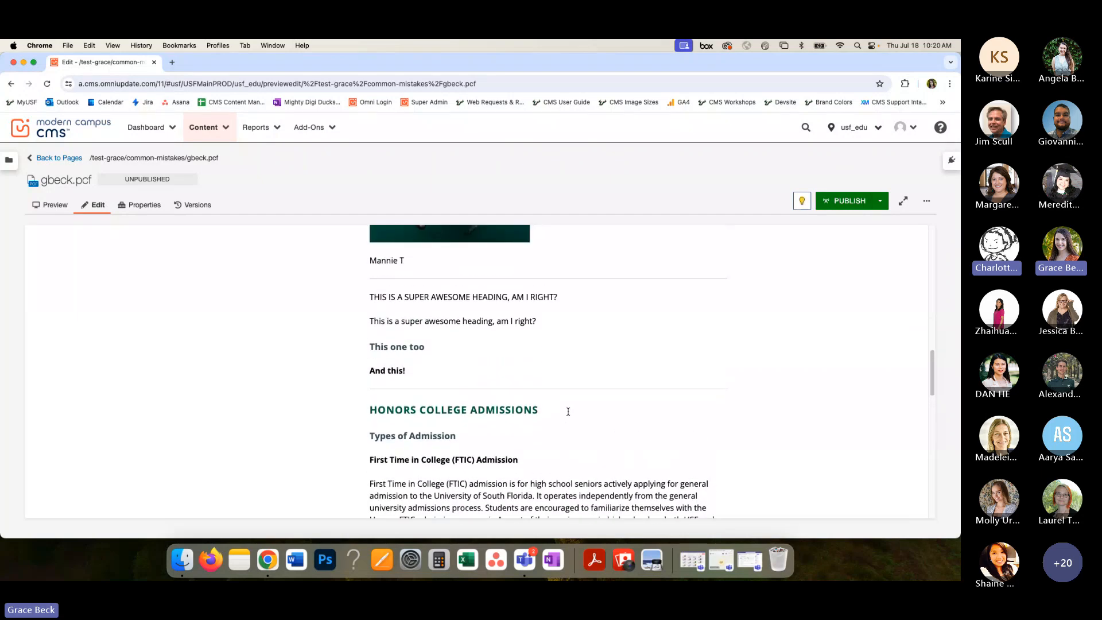
scroll(568, 412, up, 10)
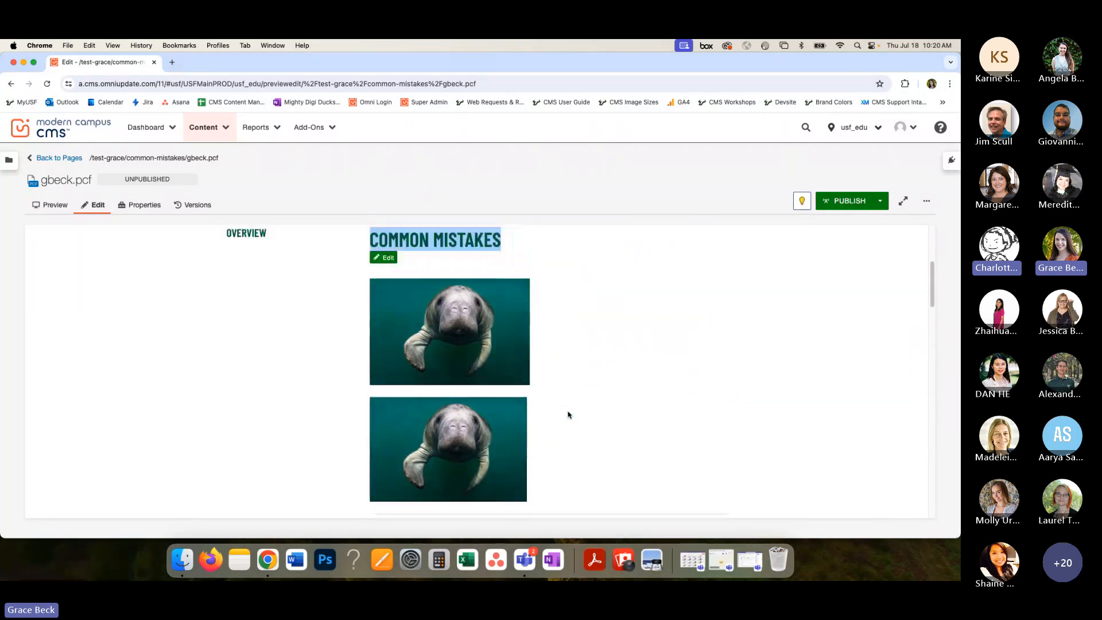
scroll(568, 413, up, 4)
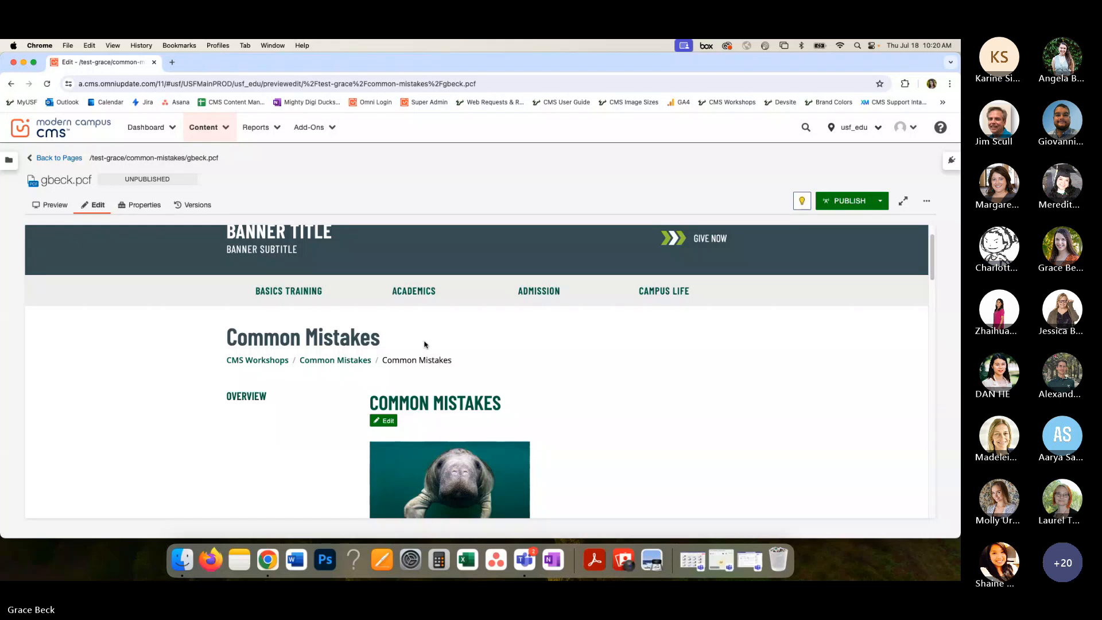
key(XF86AudioRaiseVolume)
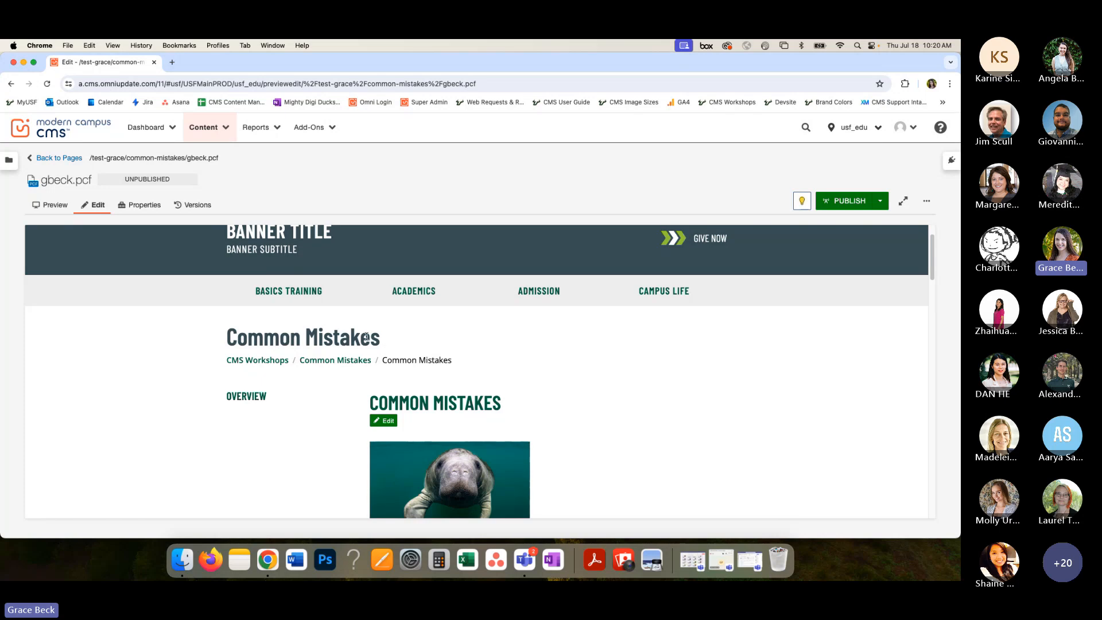
drag(379, 338, 225, 338)
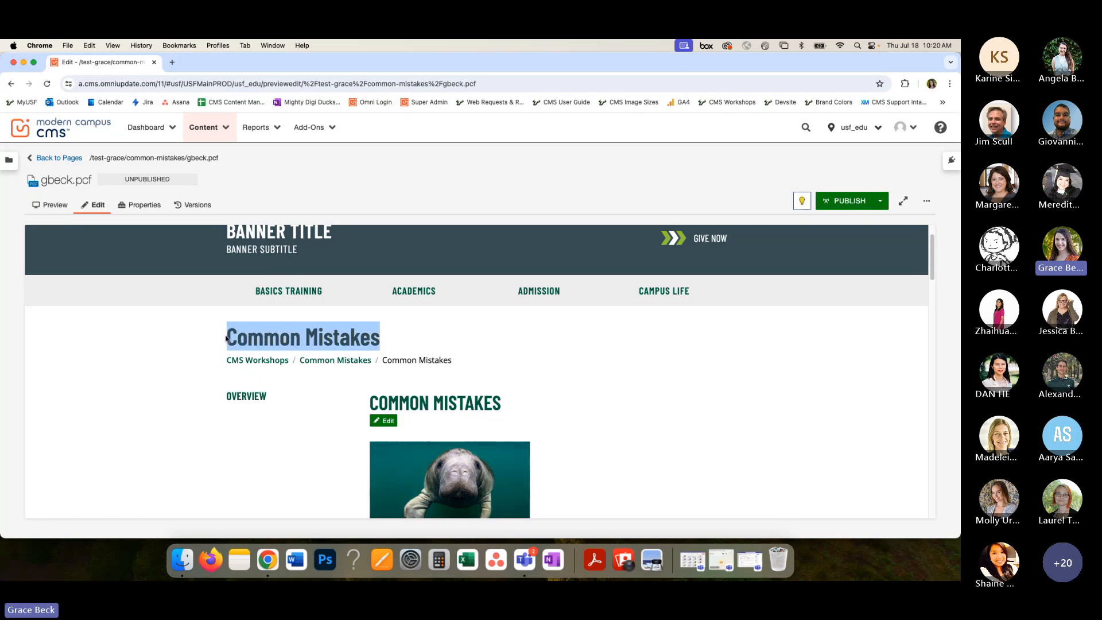
drag(511, 402, 369, 403)
click(503, 402)
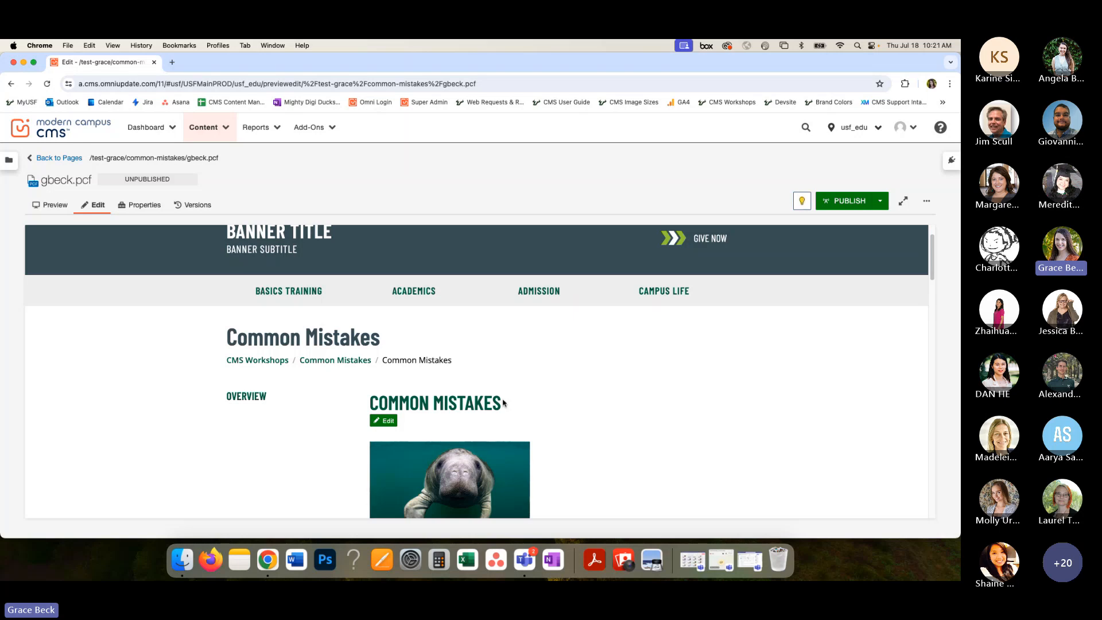
- Open the main content region for editing and go to the "Click here" sentence under First Time in College (FTIC) Admission
click(388, 421)
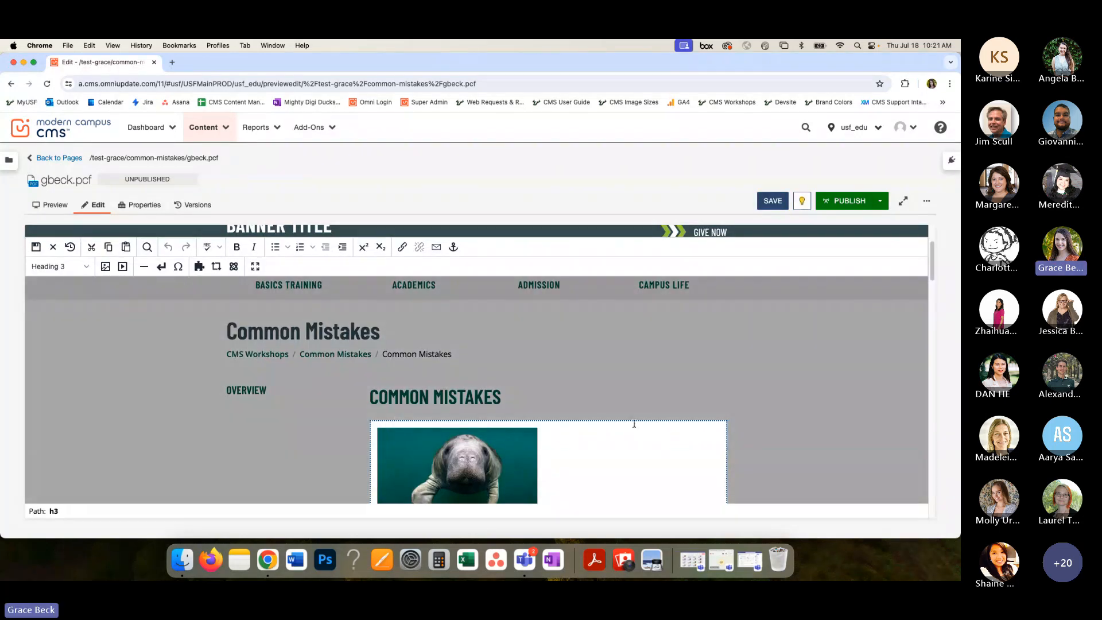
scroll(634, 423, down, 5)
scroll(634, 424, down, 15)
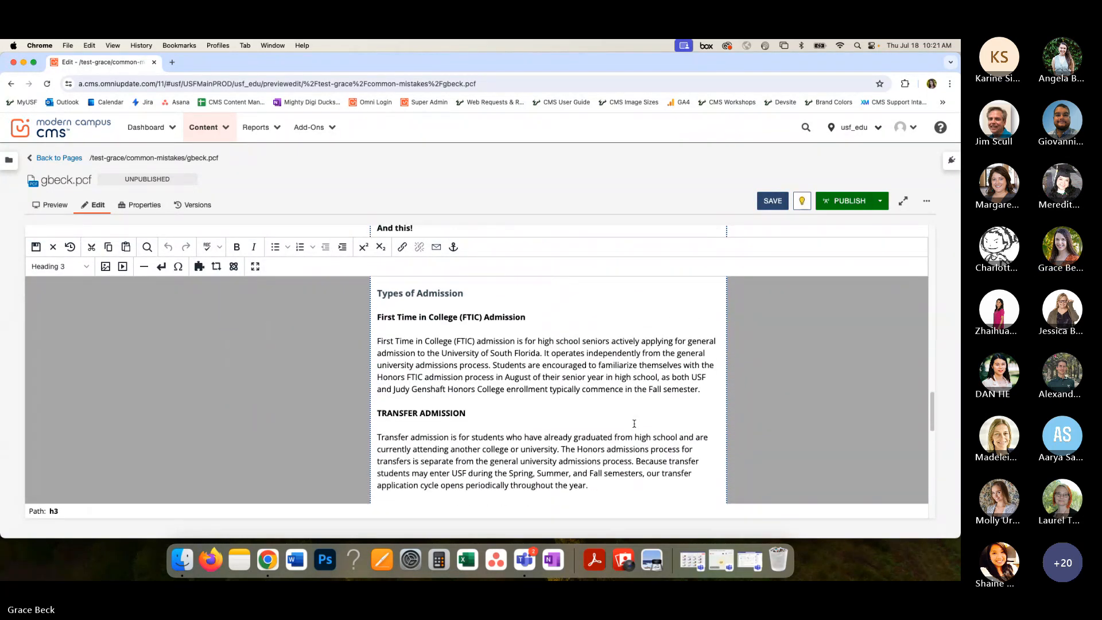
scroll(634, 424, down, 3)
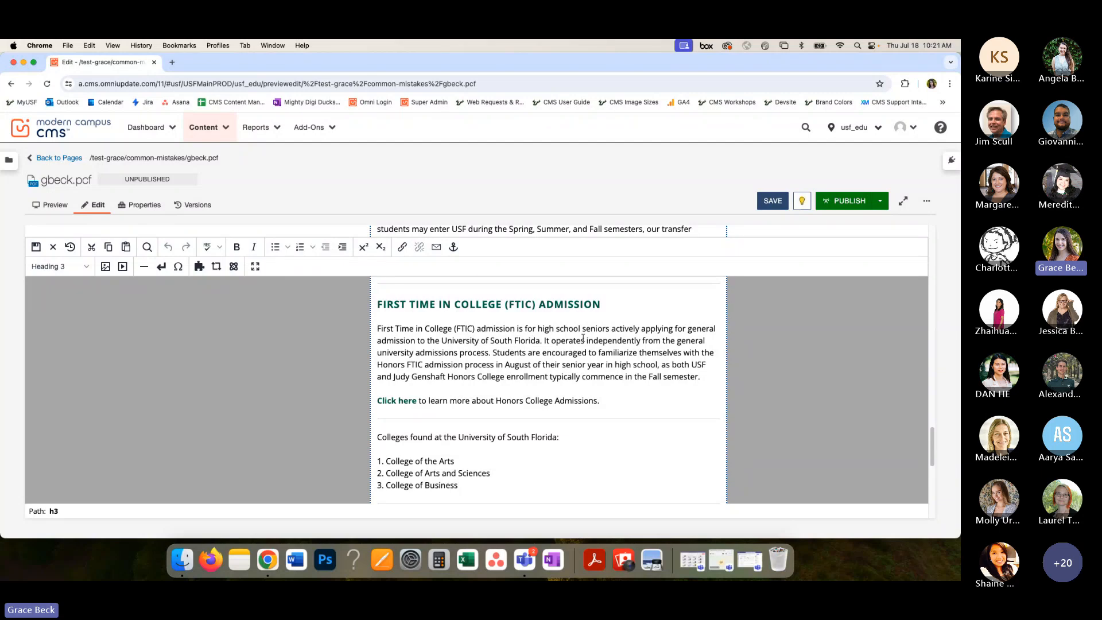
scroll(609, 337, up, 3)
scroll(635, 335, down, 3)
scroll(535, 399, up, 5)
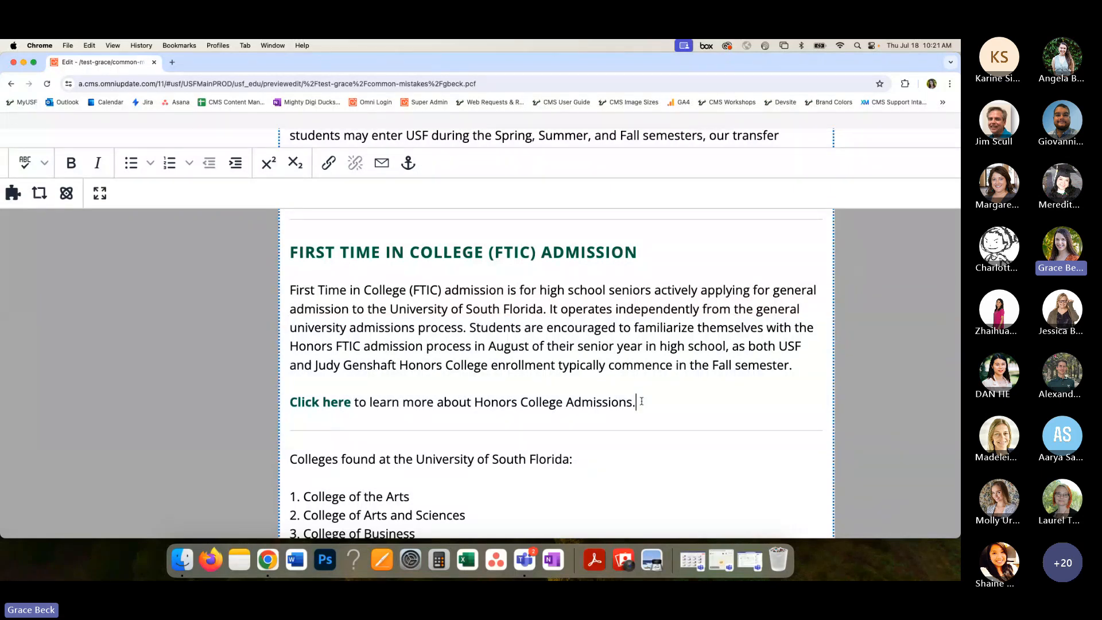
key(super+0)
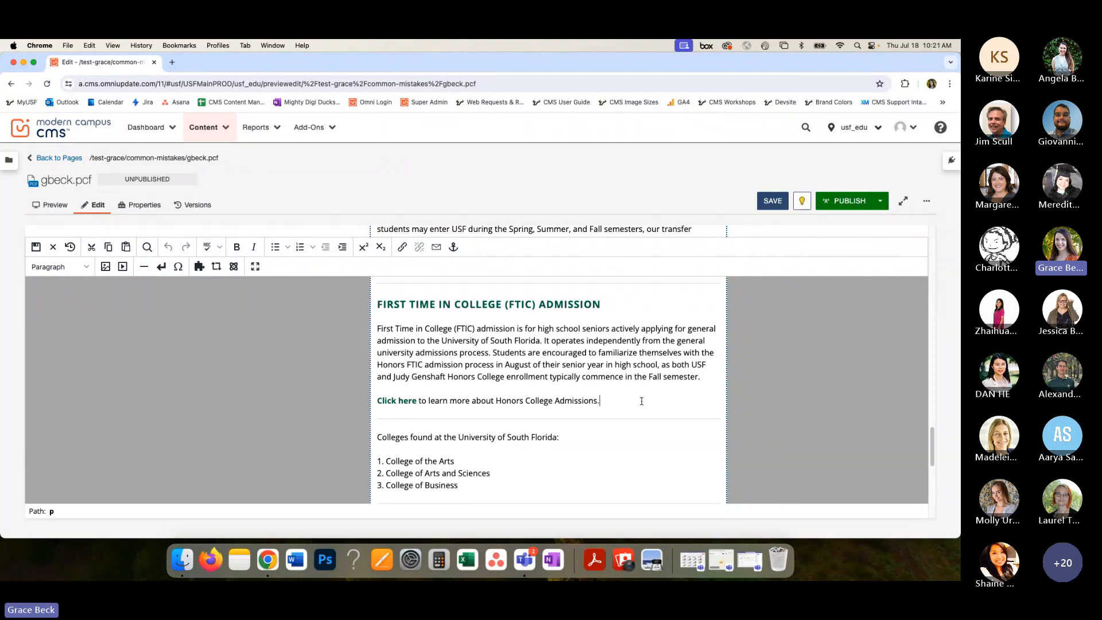
click(614, 401)
scroll(504, 404, up, 5)
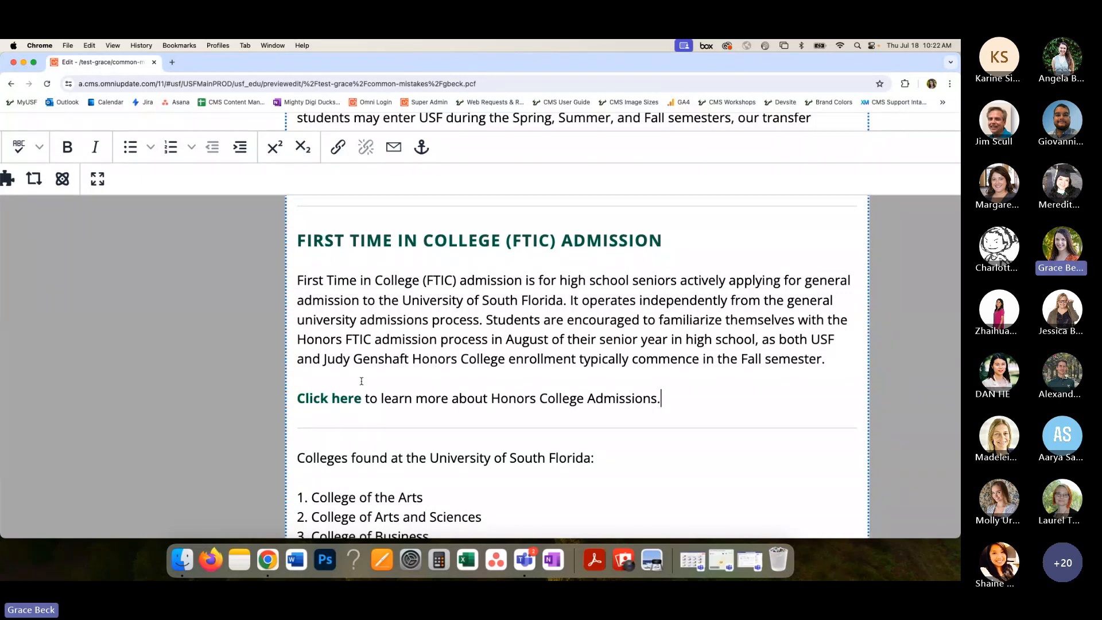
- Open the link settings of the "Click here" text and examine its URL
click(356, 401)
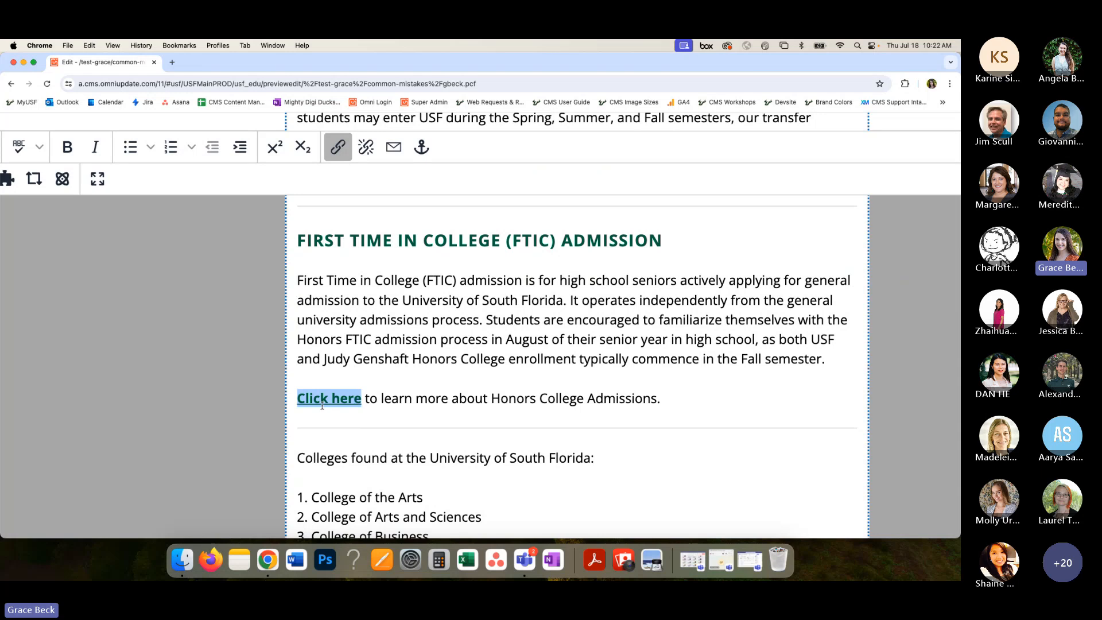
click(338, 148)
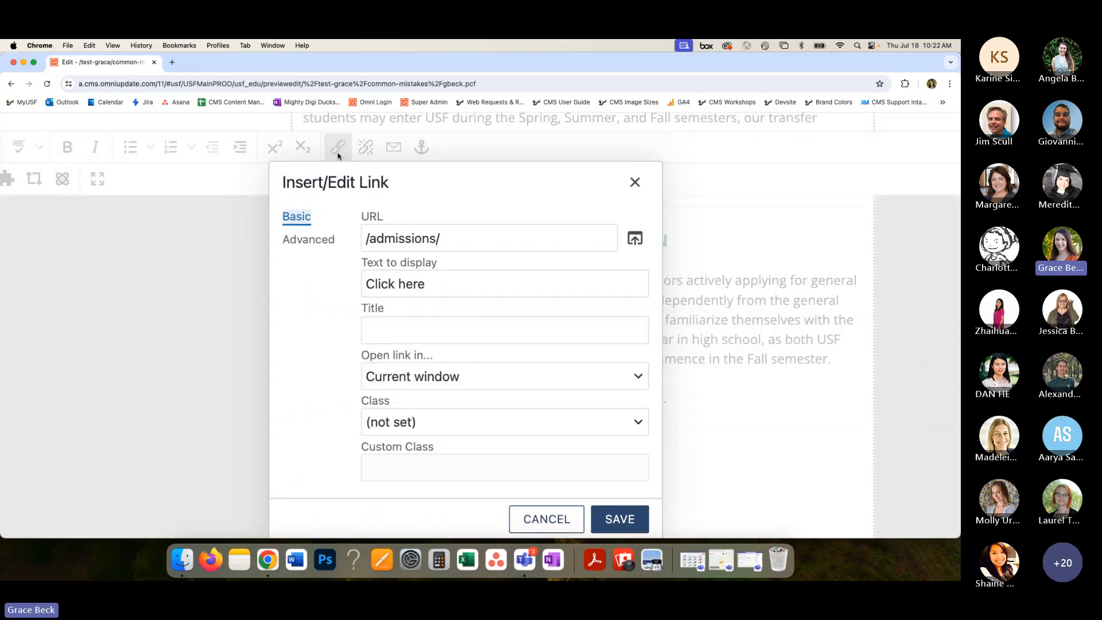
key(super+minus)
key(super+minus)
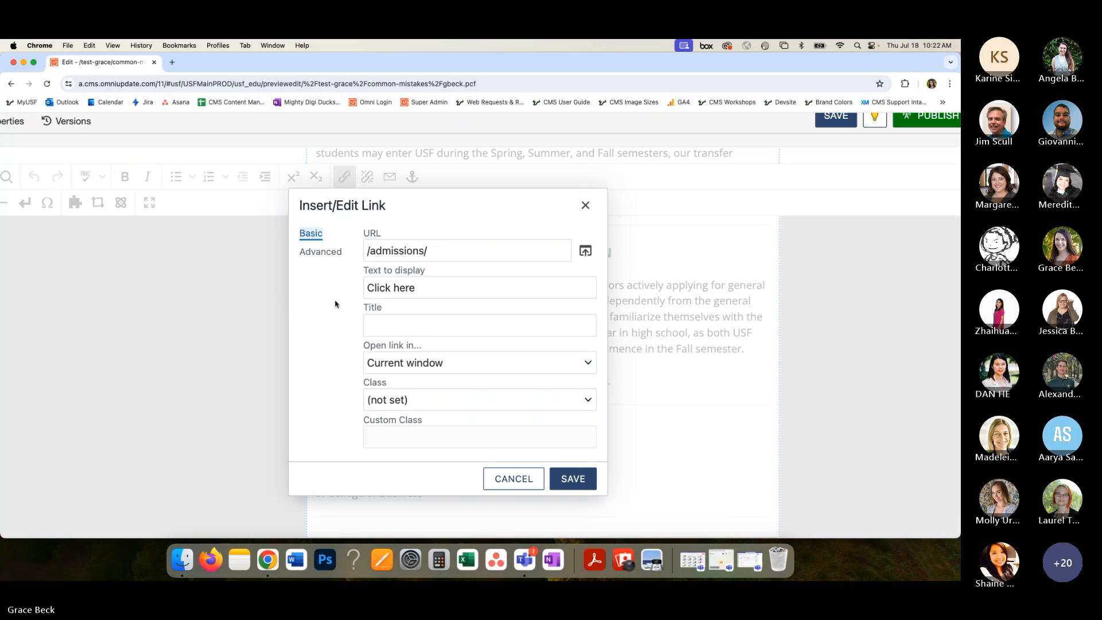
click(439, 249)
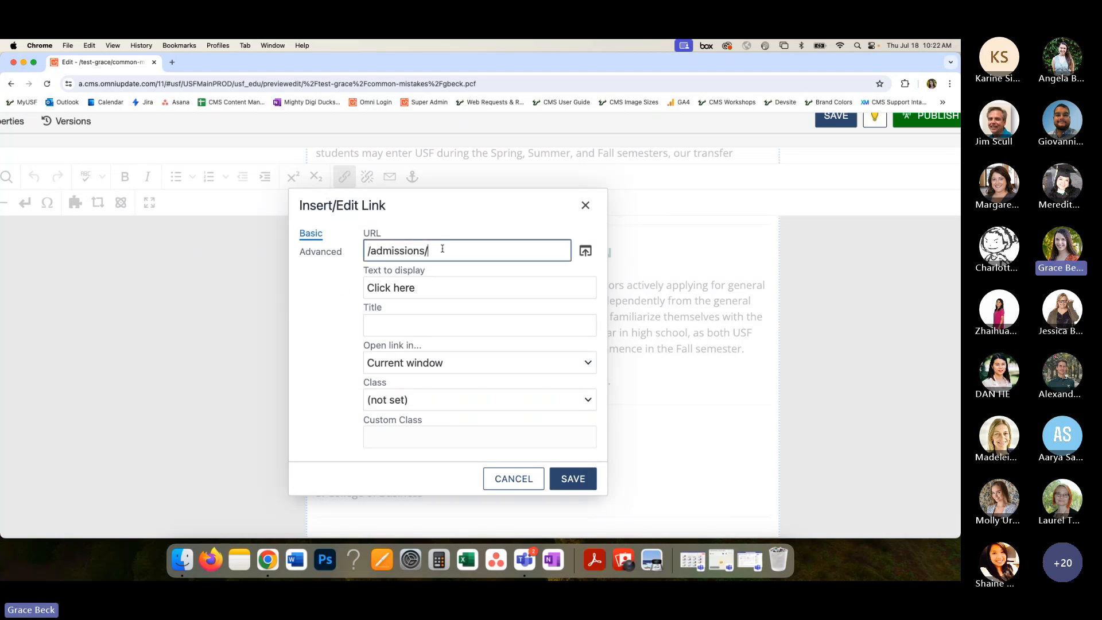
drag(439, 249, 360, 252)
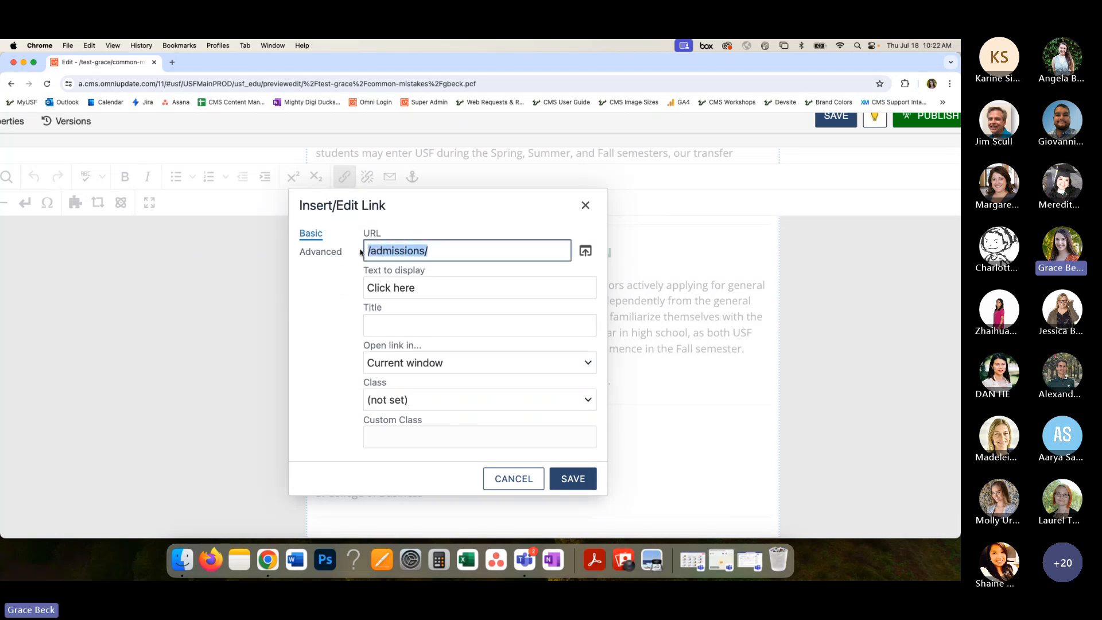
click(464, 250)
drag(439, 249, 361, 253)
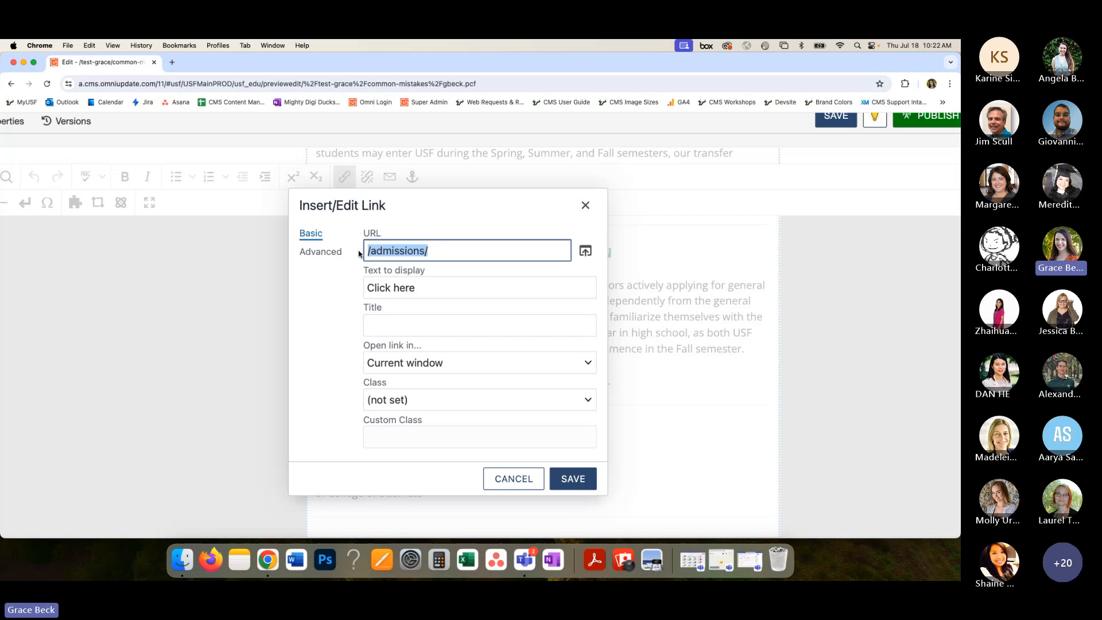
click(465, 249)
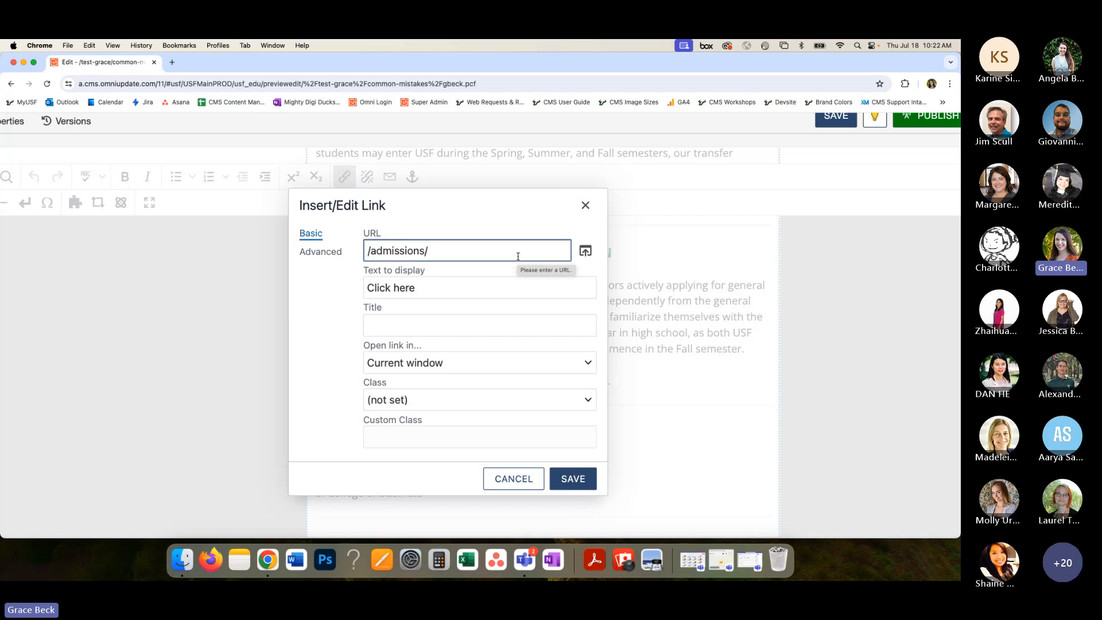
key(super+minus)
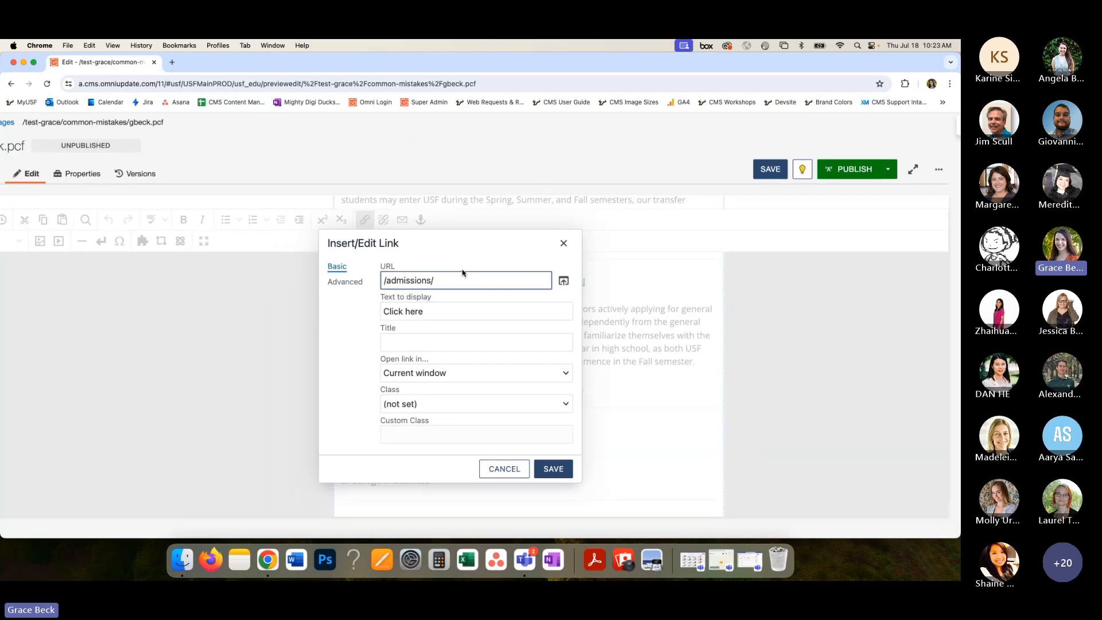
key(super+minus)
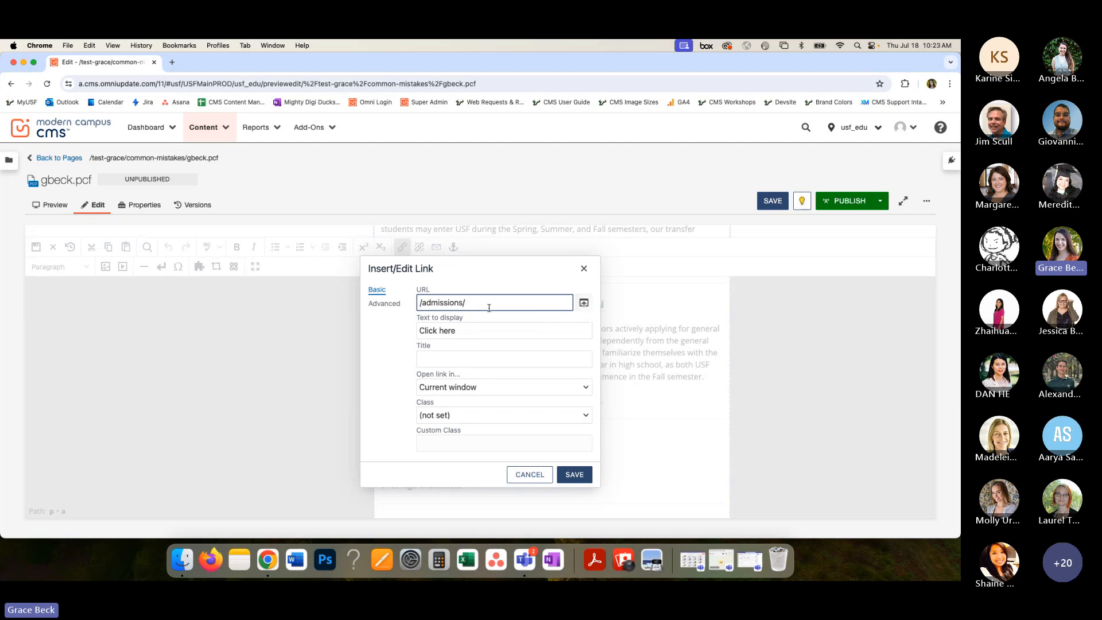
- Replace the "Click here" link's URL with the ckoh.pcf page from the common-mistakes folder and save the link
drag(465, 303, 395, 307)
click(582, 304)
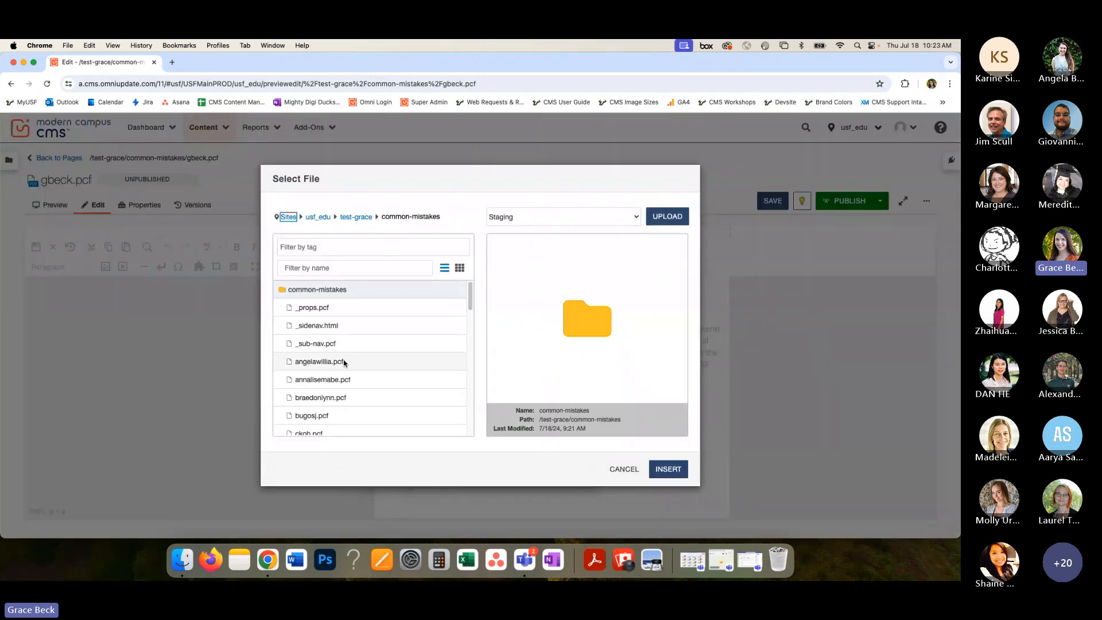
scroll(344, 362, down, 3)
scroll(344, 363, down, 1)
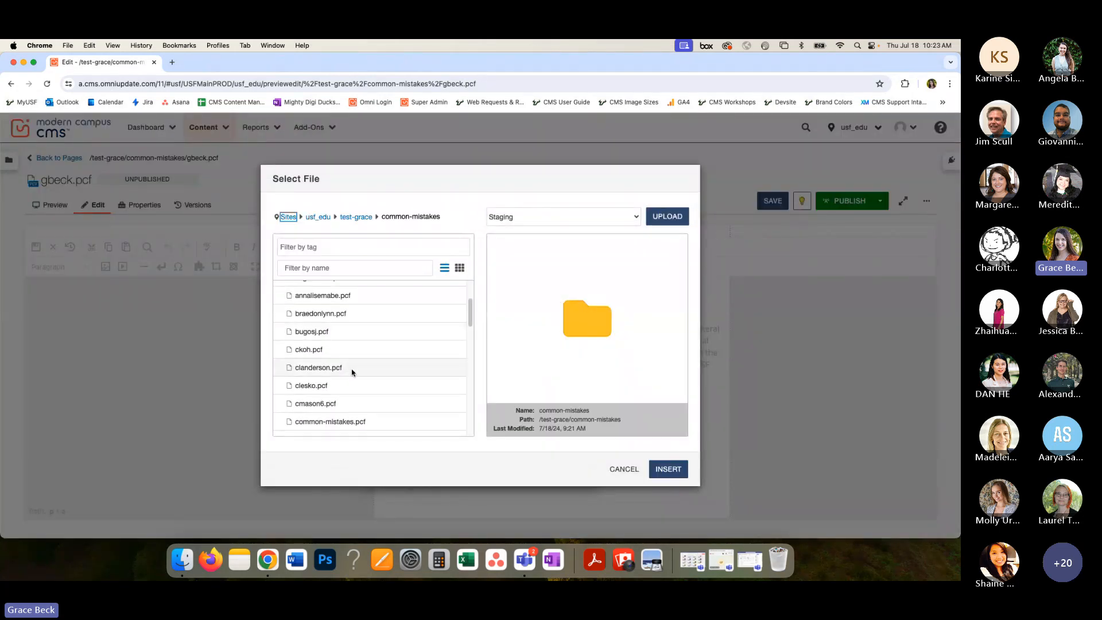
click(343, 351)
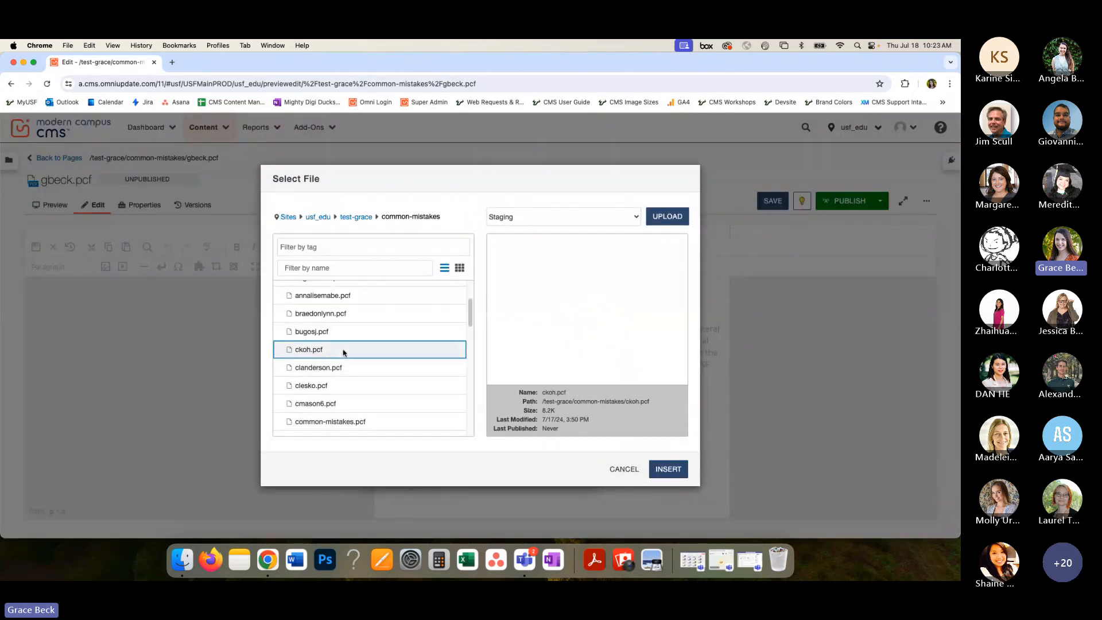
click(667, 469)
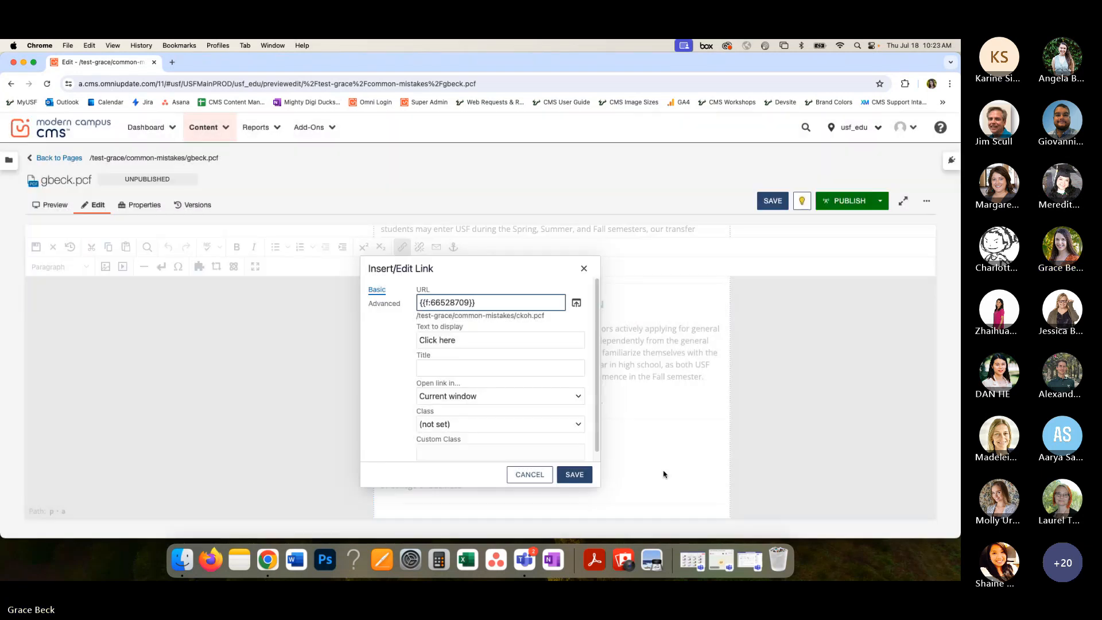
click(466, 340)
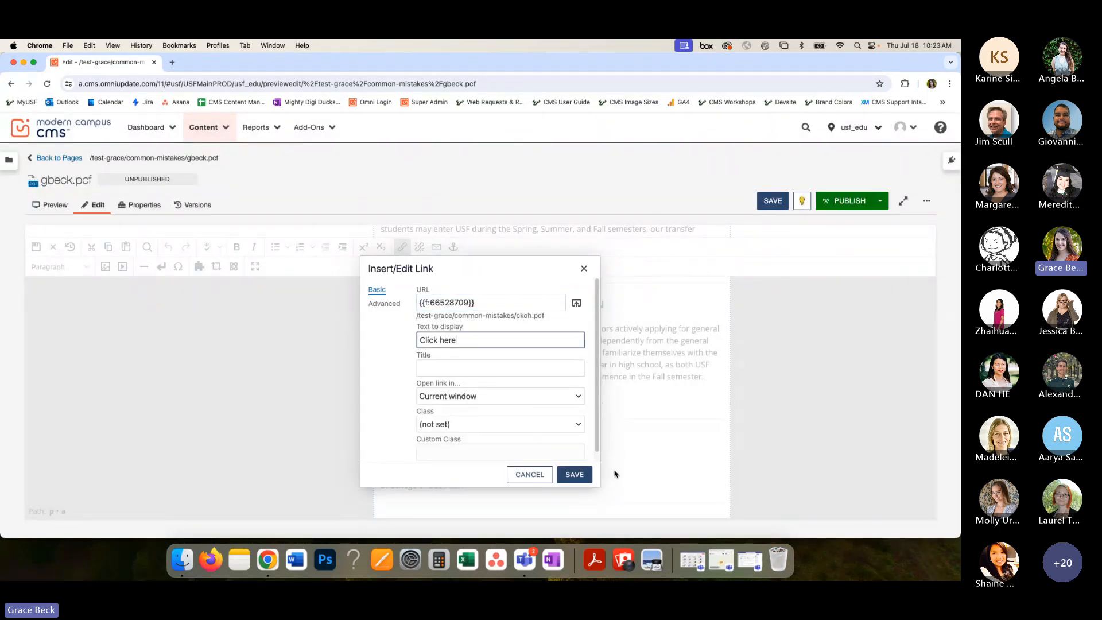
triple_click(461, 302)
key(super+c)
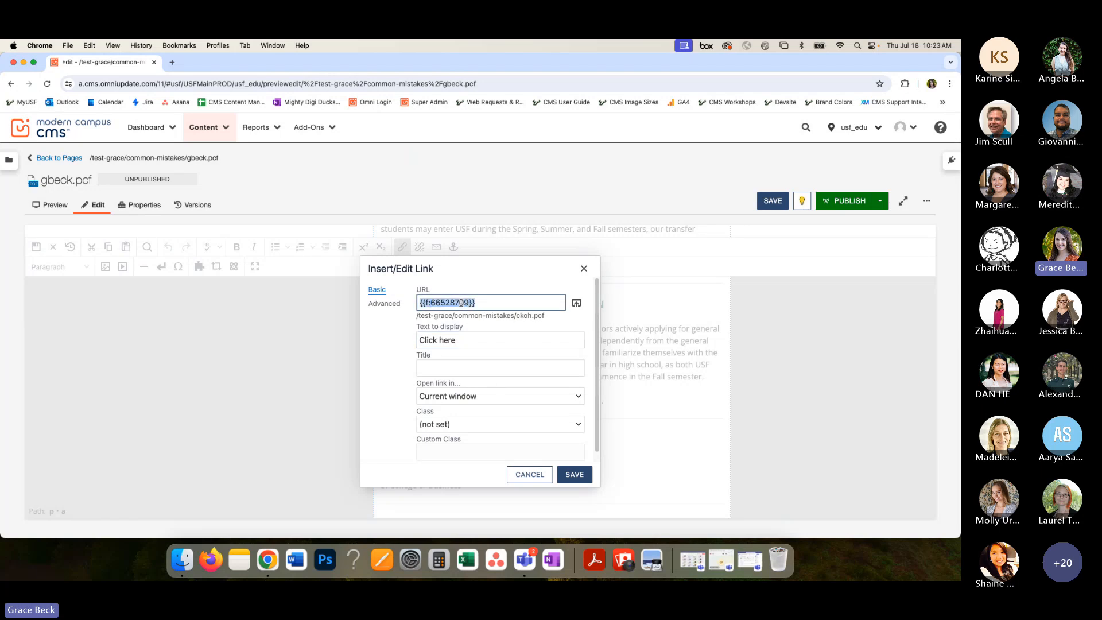
click(573, 475)
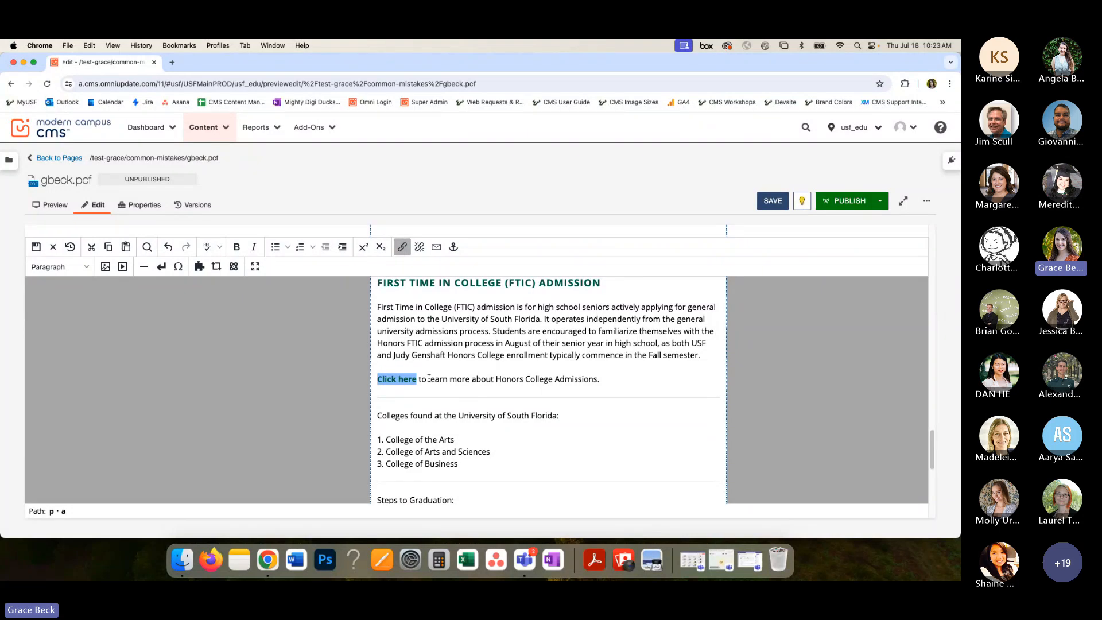
- Add a "Learn more" line below the "Click here" sentence in the First Time in College (FTIC) Admission section
drag(429, 378, 597, 377)
scroll(484, 374, up, 1)
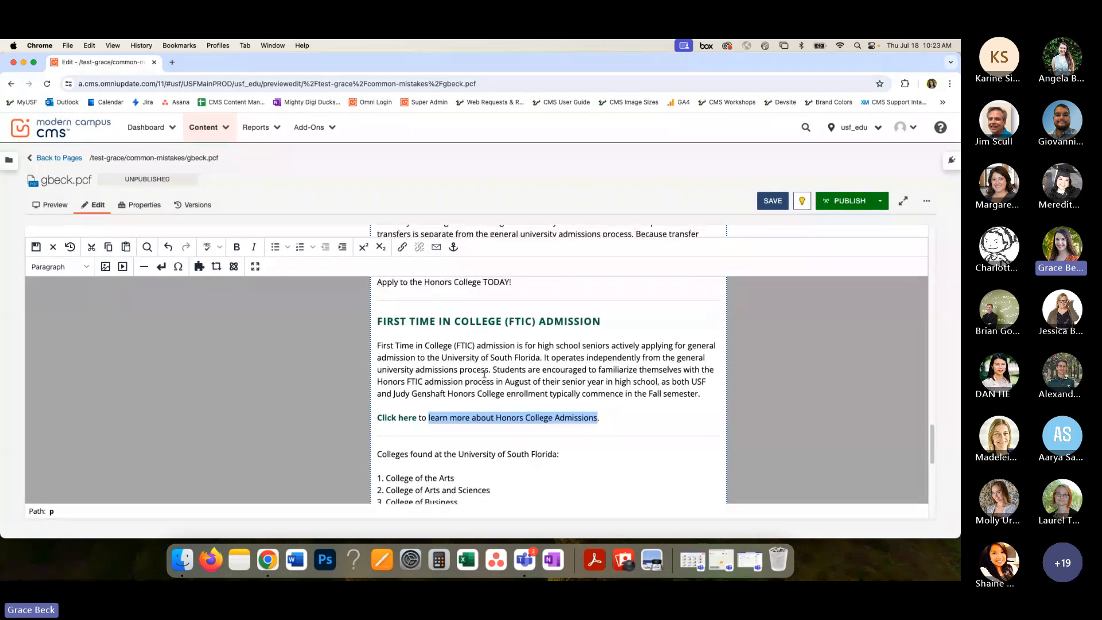
scroll(484, 374, up, 2)
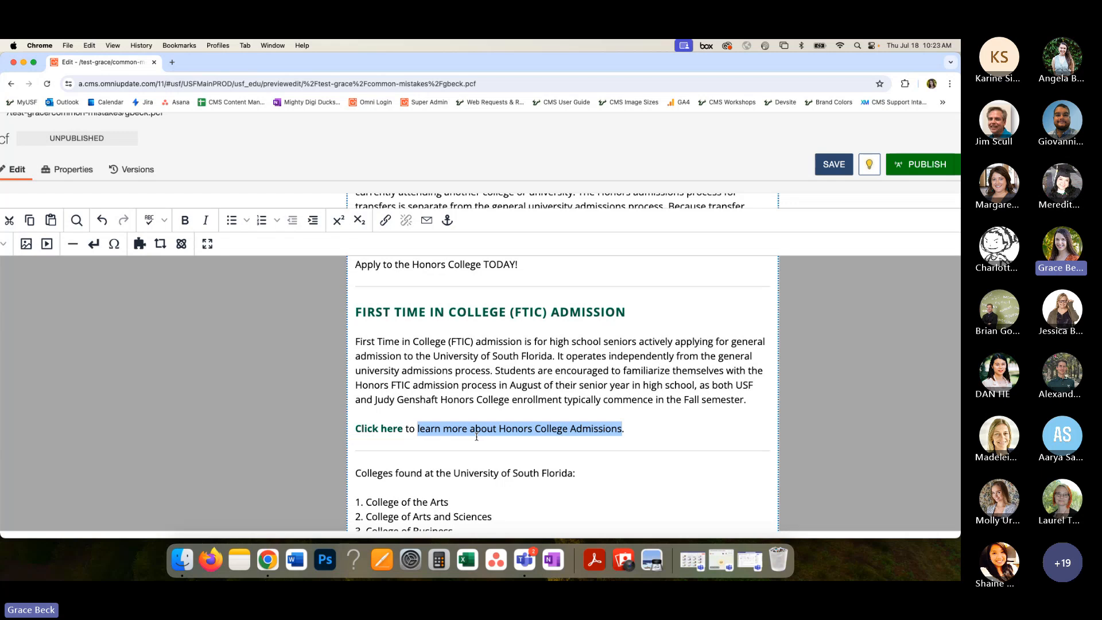
click(634, 430)
key(Return)
text(Learn more)
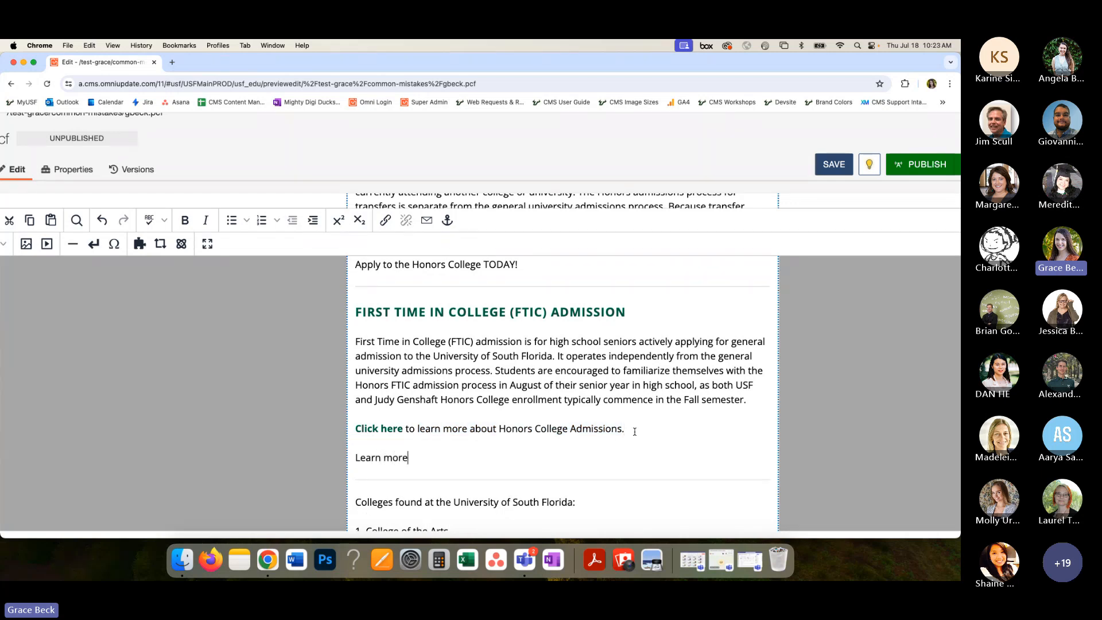
drag(355, 312, 749, 402)
click(392, 459)
drag(411, 459, 355, 458)
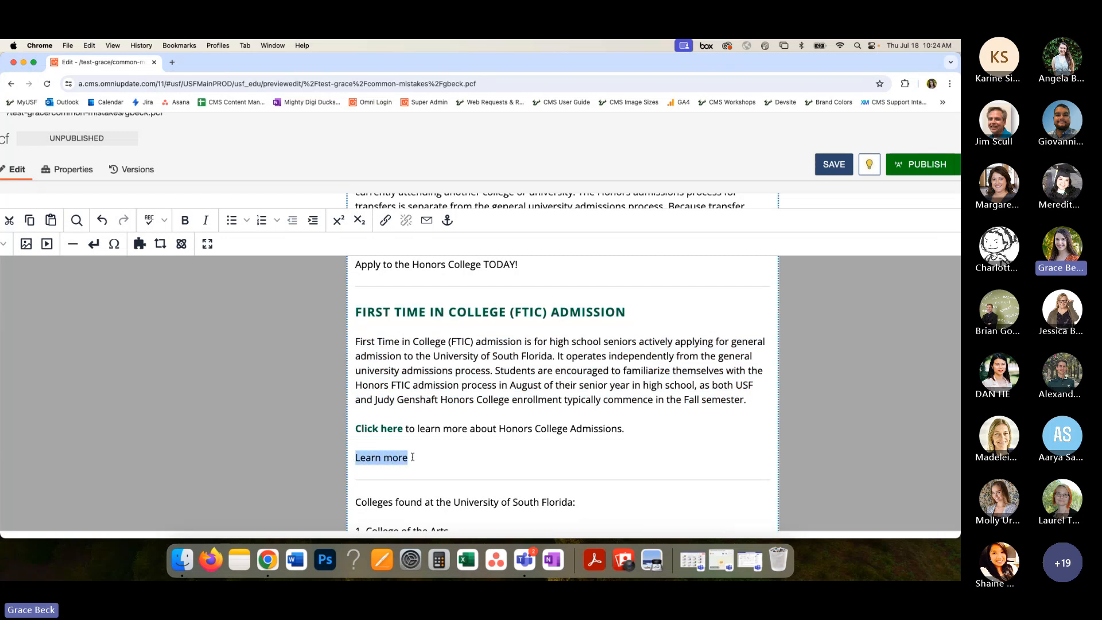
click(448, 399)
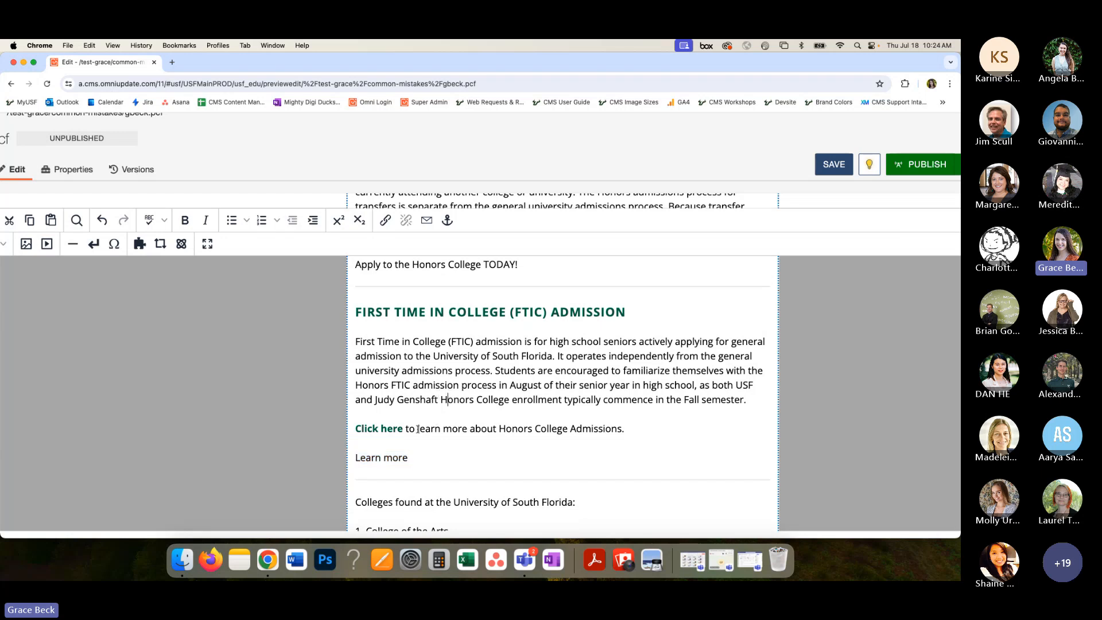
- Link the text "learn more about Honors College Admissions" to the copied ckoh.pcf page address and save the link
drag(418, 428, 623, 428)
click(385, 220)
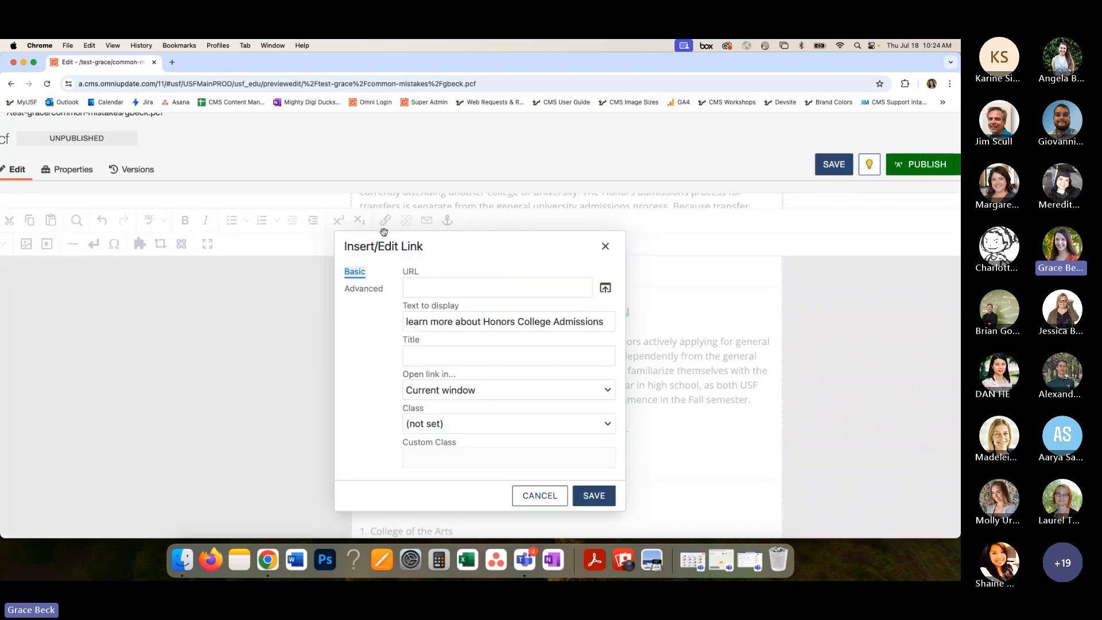
click(413, 286)
key(super+v)
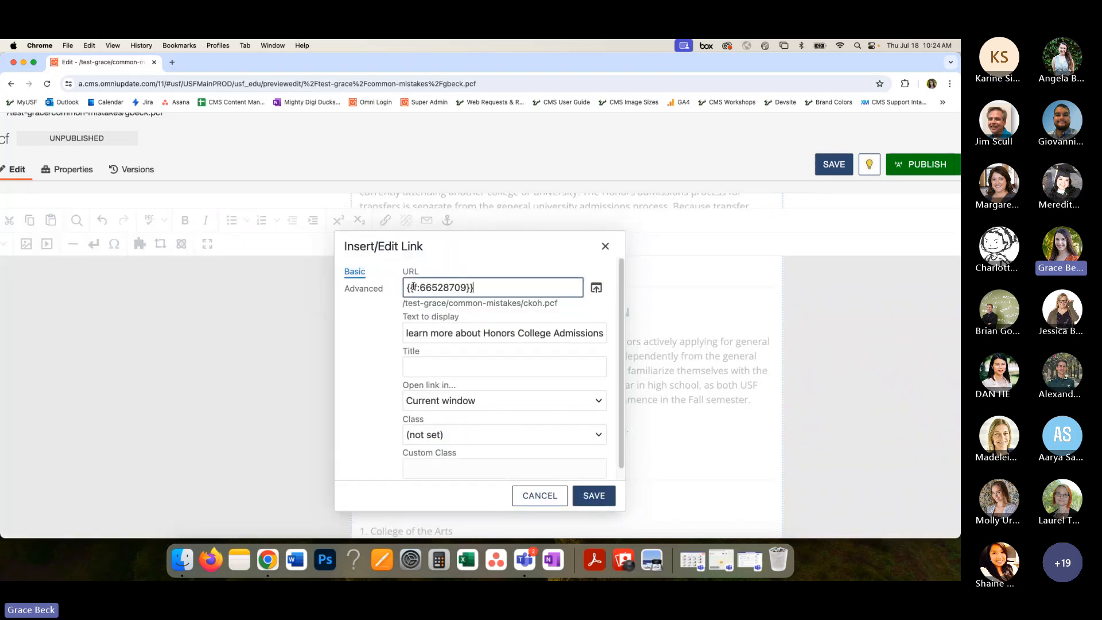
click(596, 493)
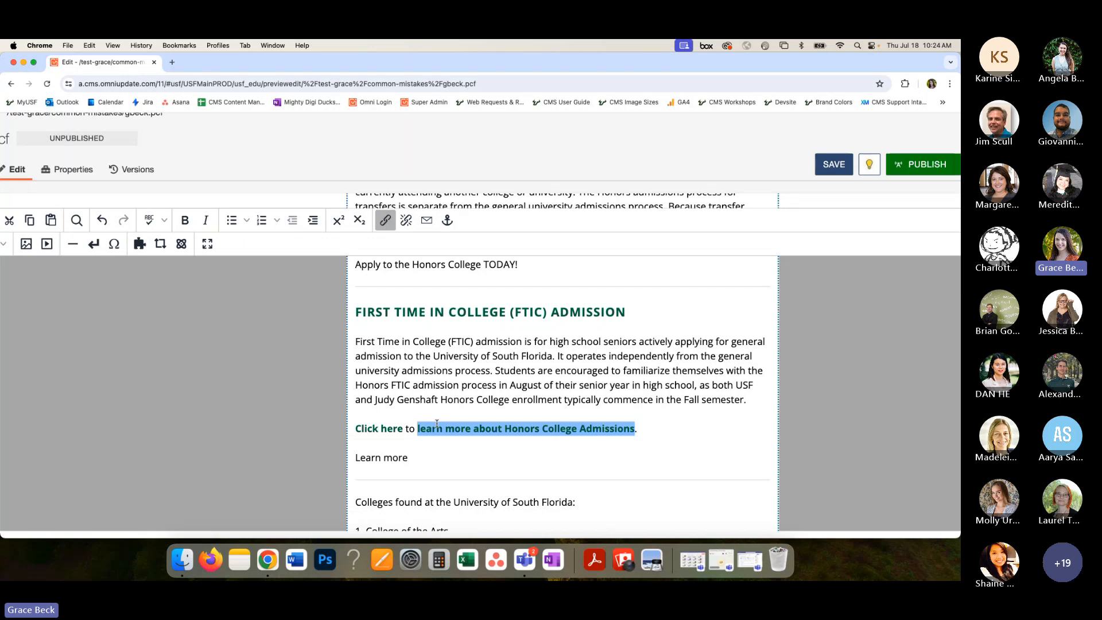
click(493, 401)
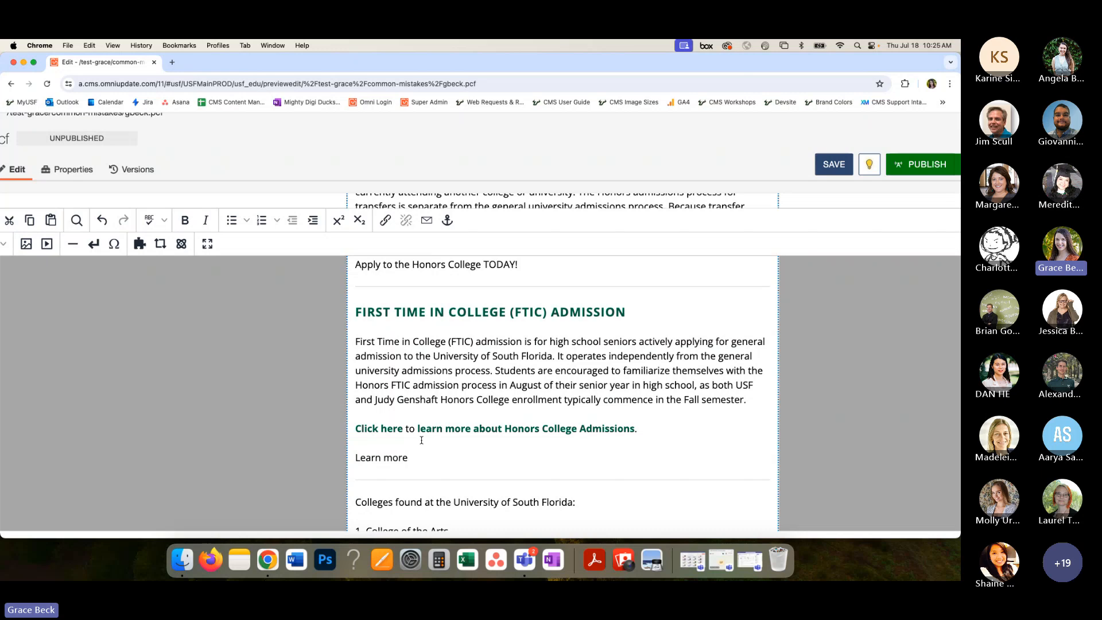
- Examine the "Learn more" line and the manually typed lists under "Colleges found at the University of South Florida" and "Steps to Graduation"
drag(405, 454, 354, 456)
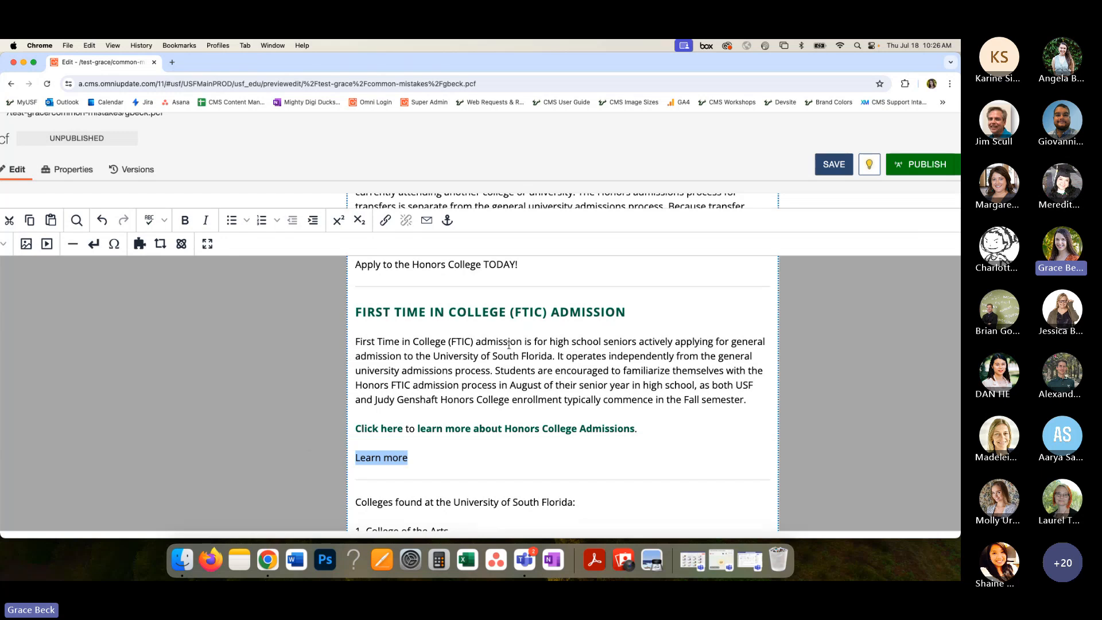
click(477, 477)
scroll(493, 402, down, 3)
scroll(509, 345, down, 3)
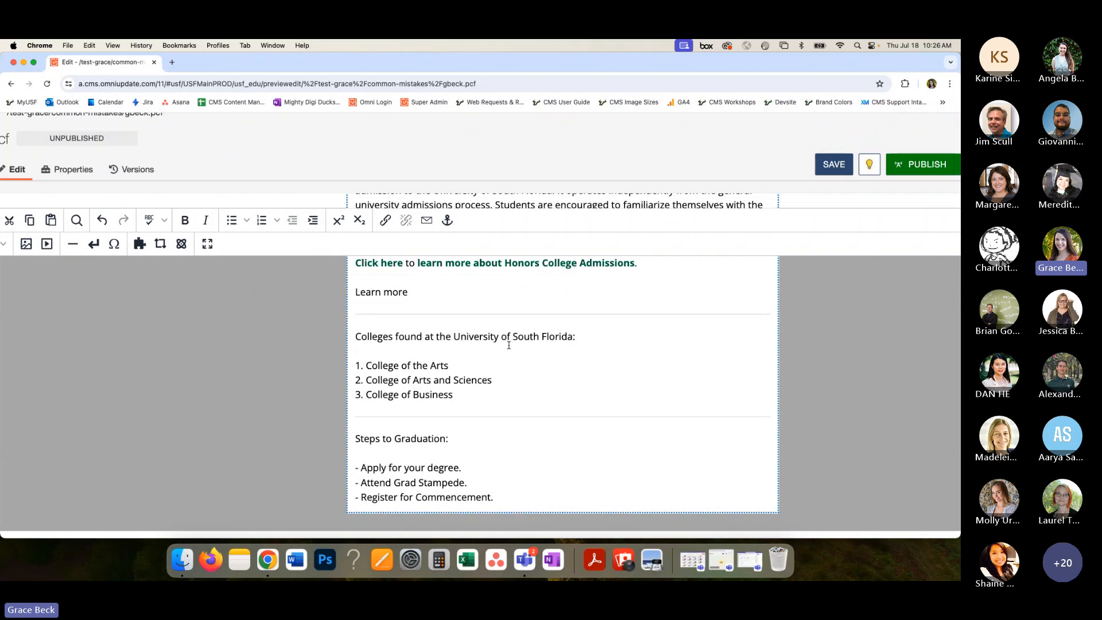
scroll(646, 351, down, 1)
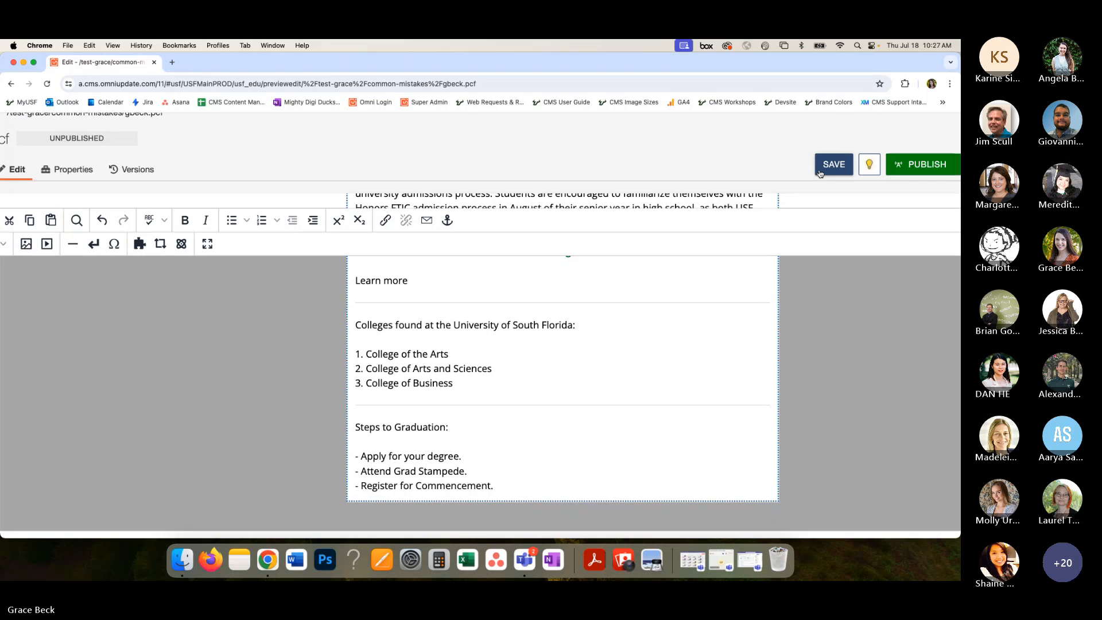
scroll(563, 354, up, 2)
scroll(563, 354, up, 3)
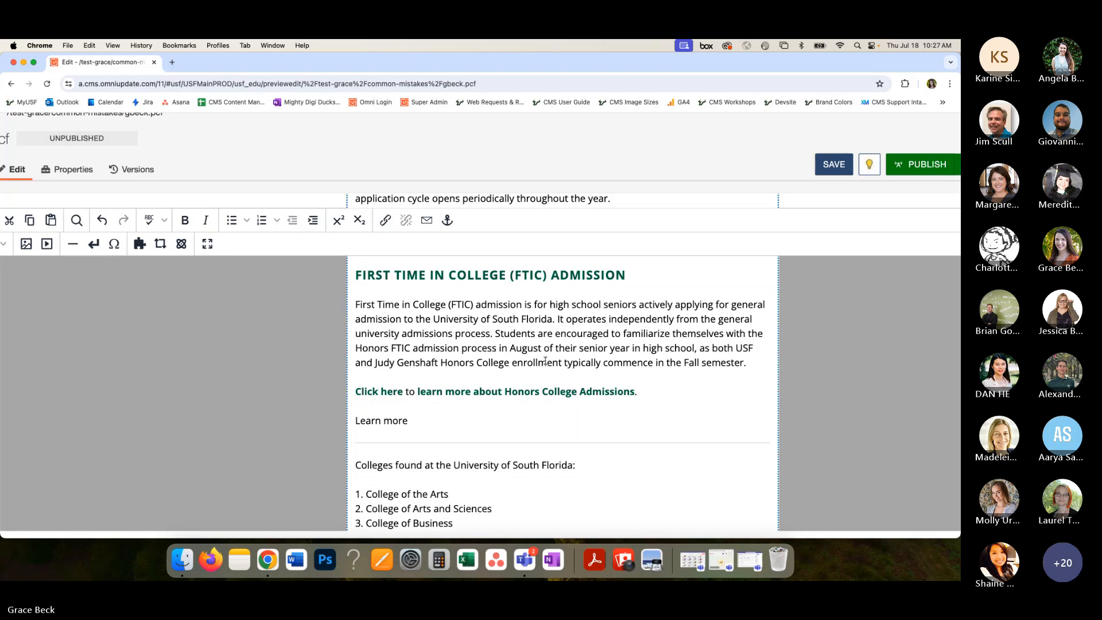
scroll(520, 421, down, 4)
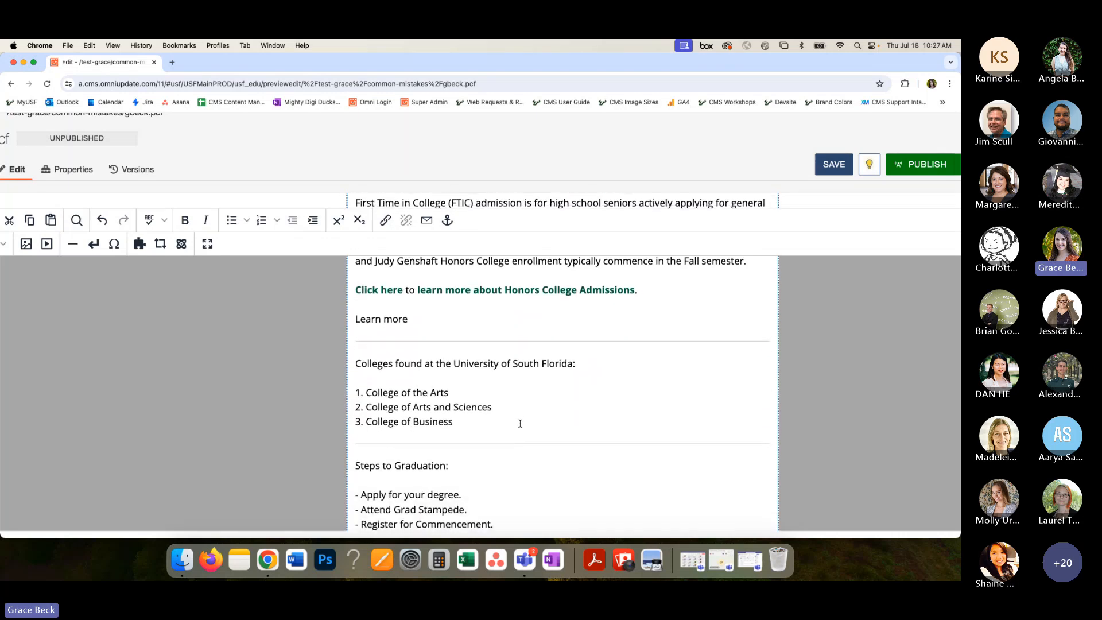
scroll(520, 423, down, 3)
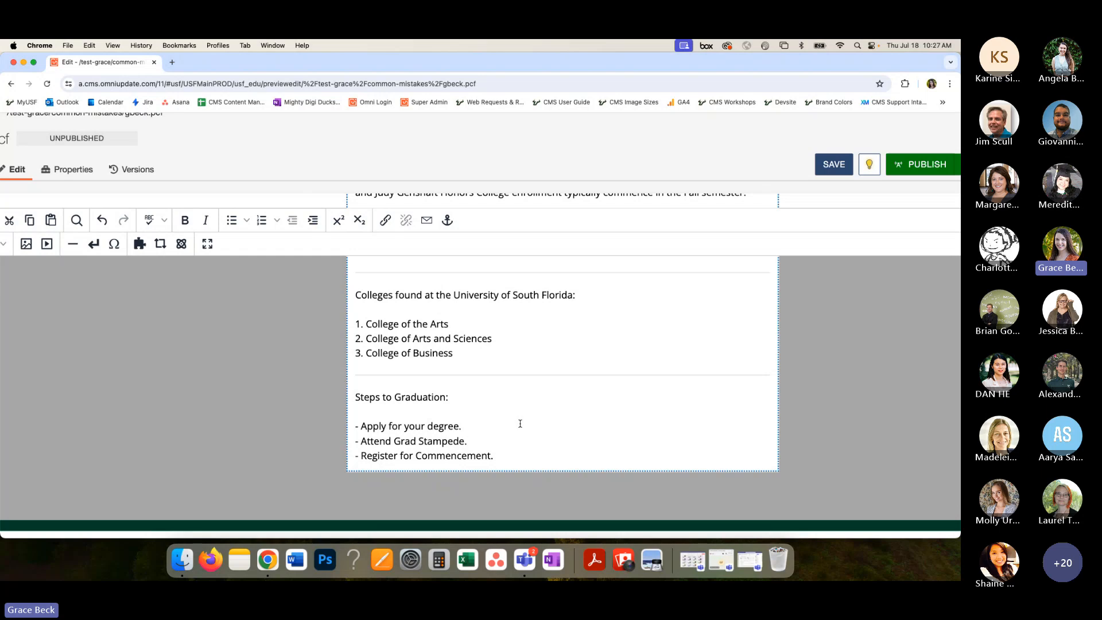
scroll(520, 423, down, 1)
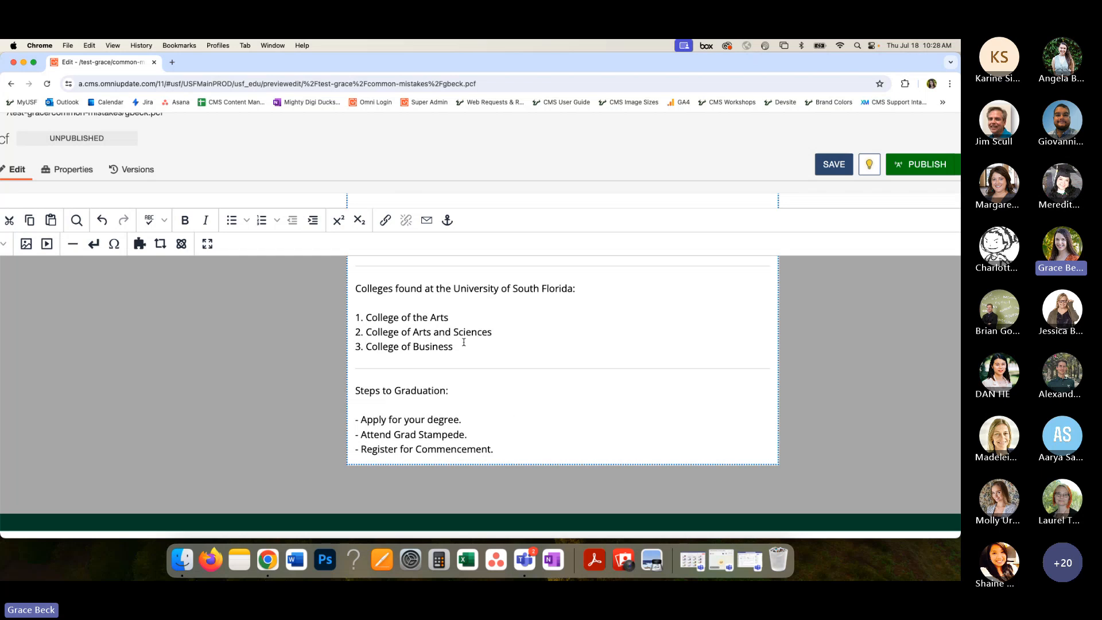
scroll(495, 304, up, 5)
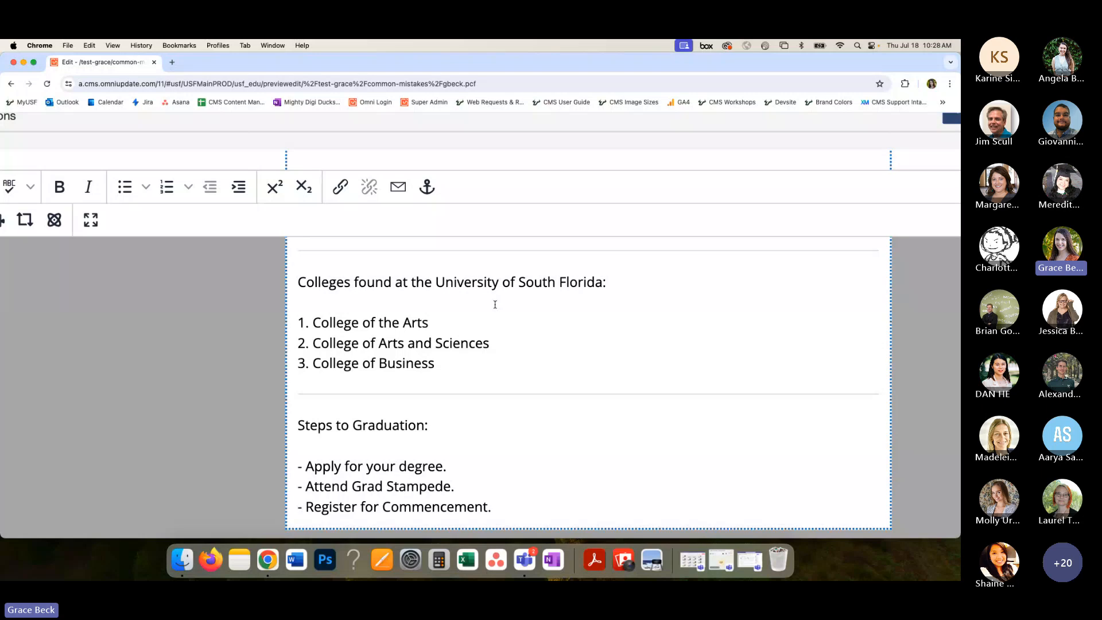
scroll(486, 320, down, 1)
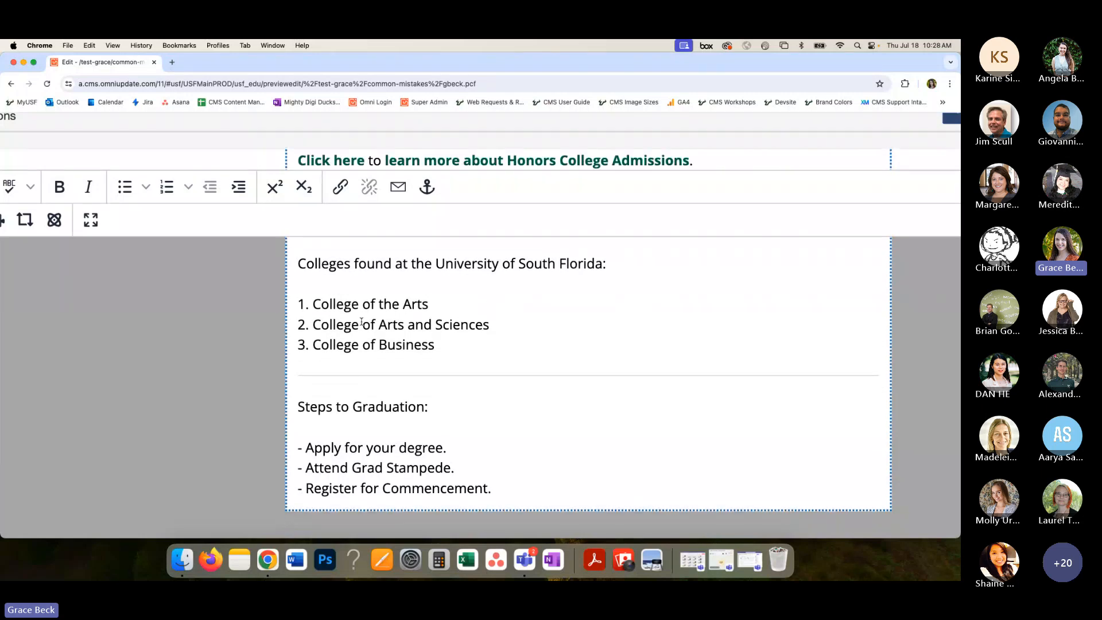
scroll(432, 339, up, 1)
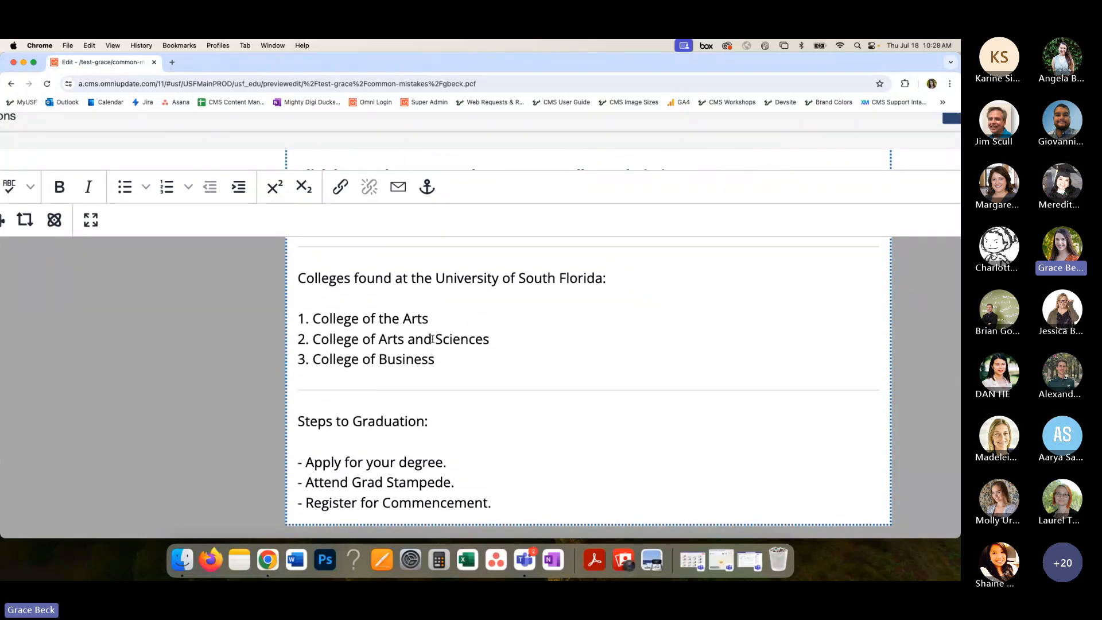
scroll(432, 339, up, 1)
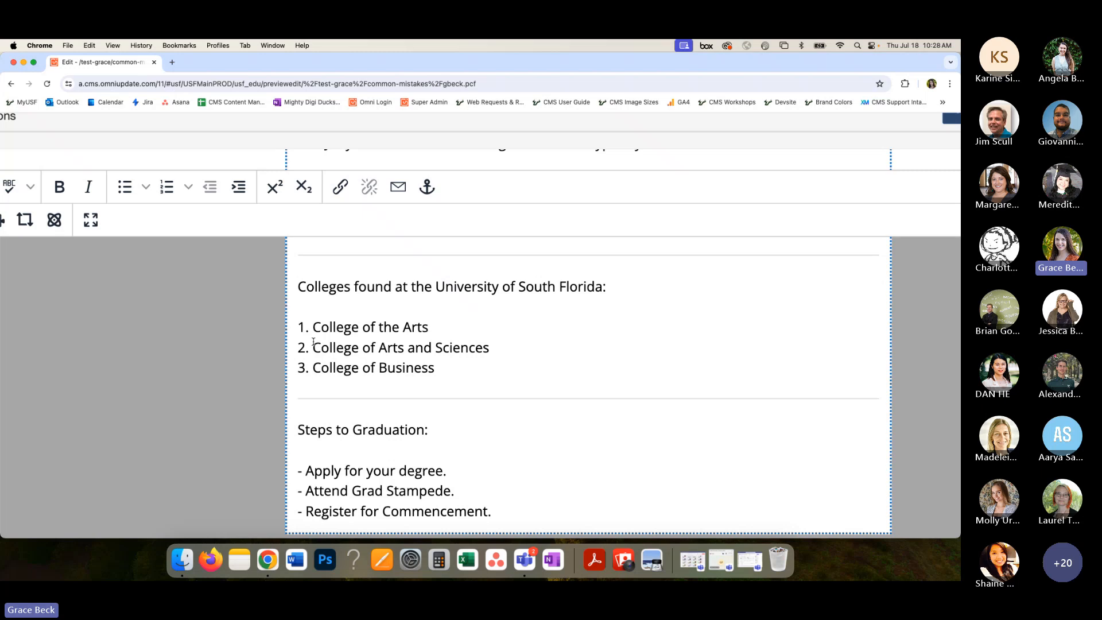
- Check the typed numbering of the colleges list and place the text cursor directly before "College of the Arts"
drag(313, 326, 300, 328)
click(312, 328)
scroll(313, 327, down, 5)
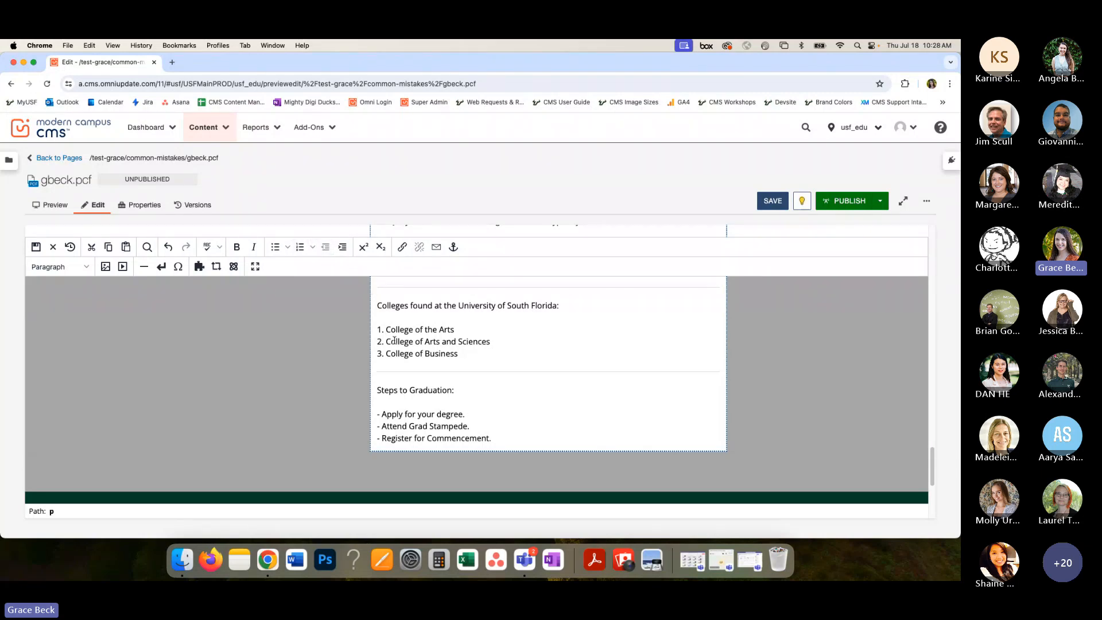
scroll(394, 341, up, 5)
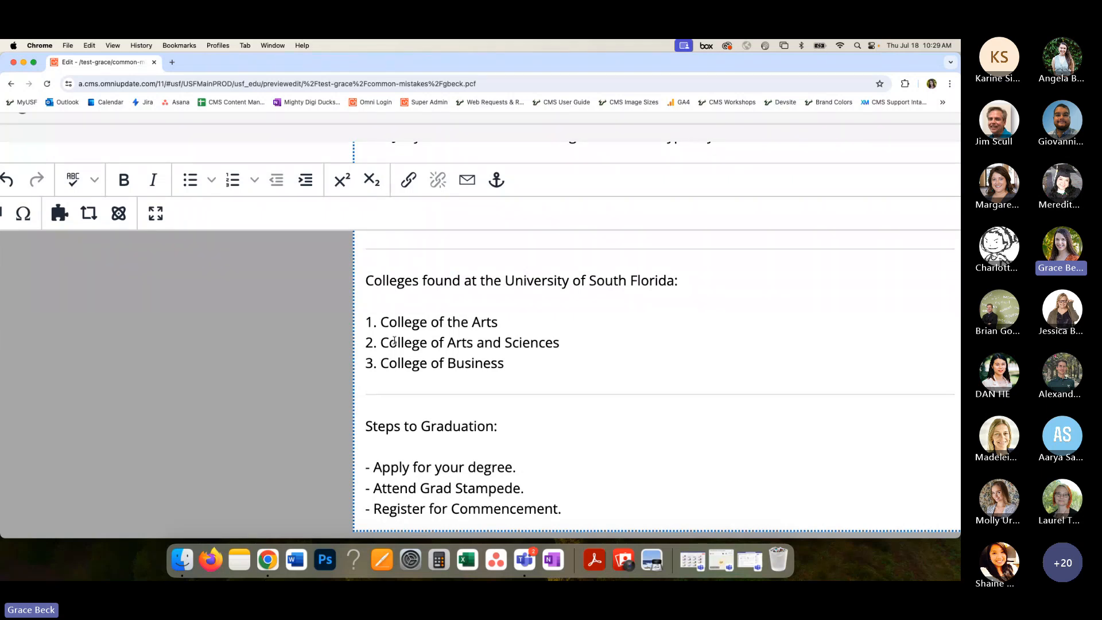
drag(381, 322, 377, 371)
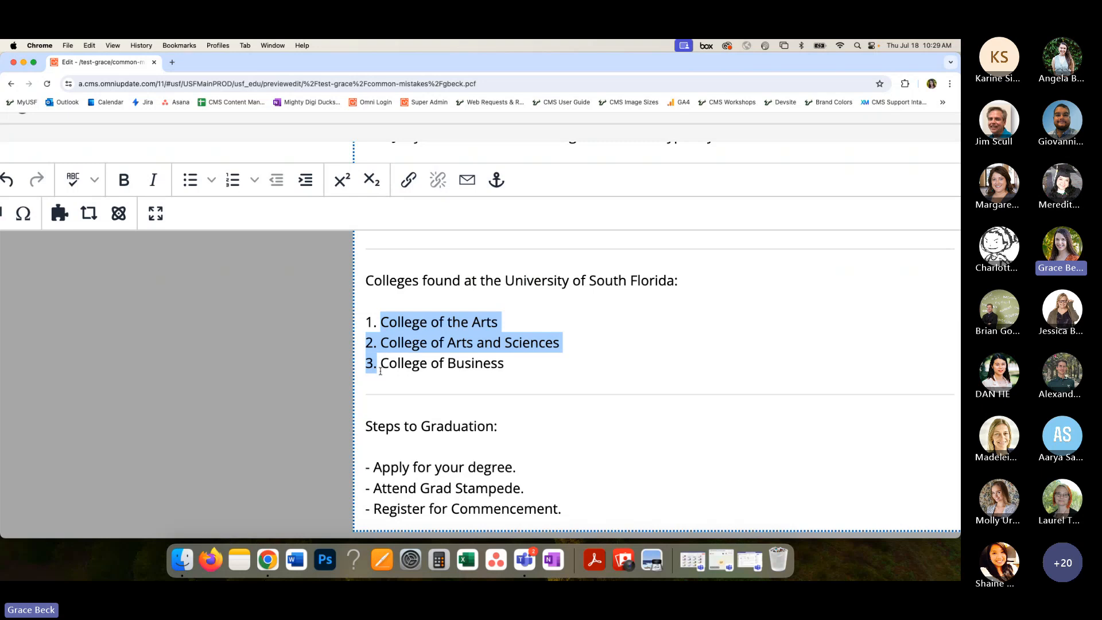
click(383, 322)
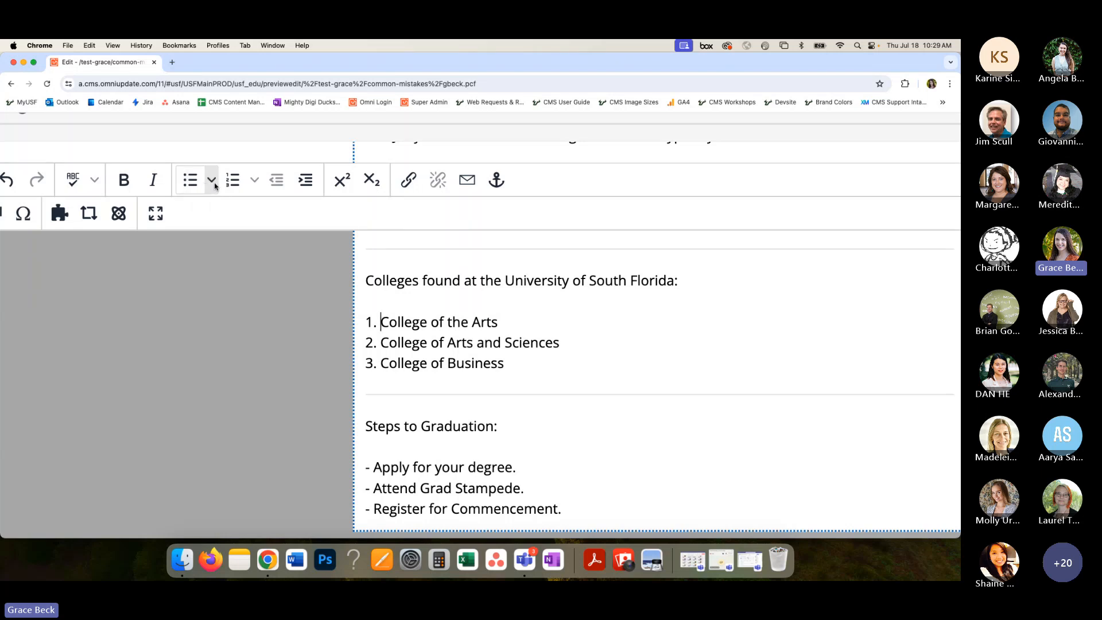
- Remove the typed "1." before "College of the Arts" and turn the college lines into a bulleted list directly below the introductory sentence
click(213, 188)
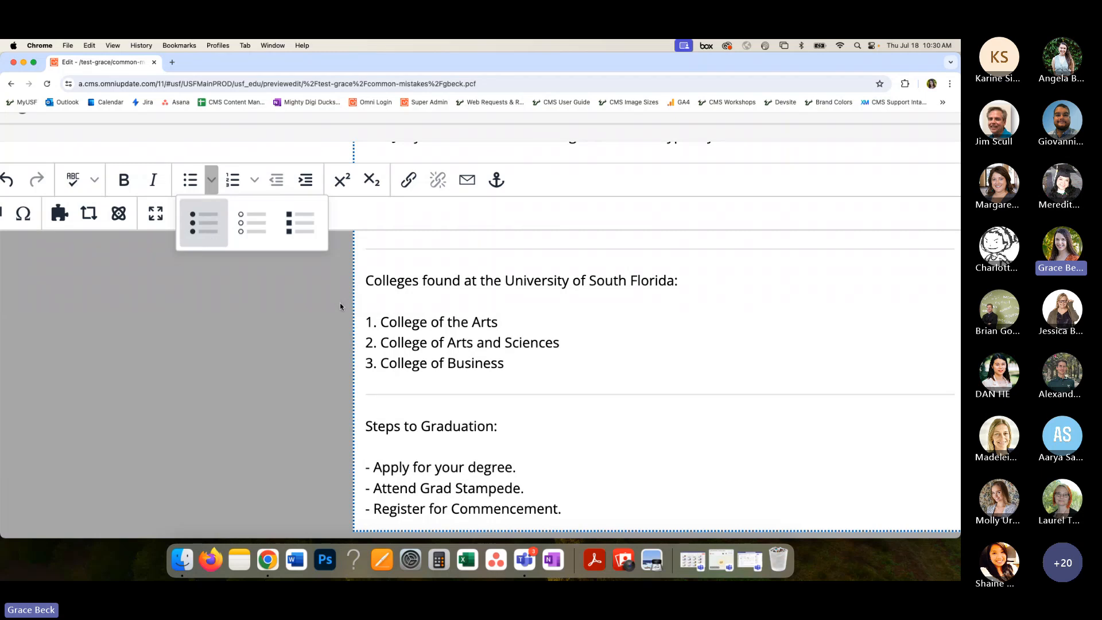
click(384, 322)
drag(383, 322, 367, 322)
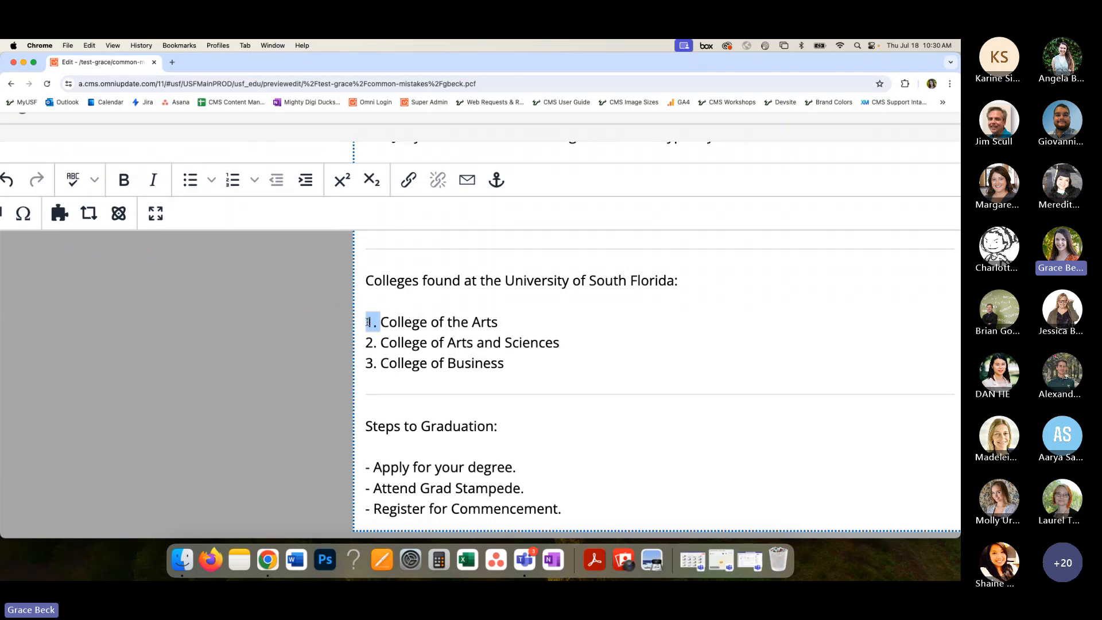
key(BackSpace)
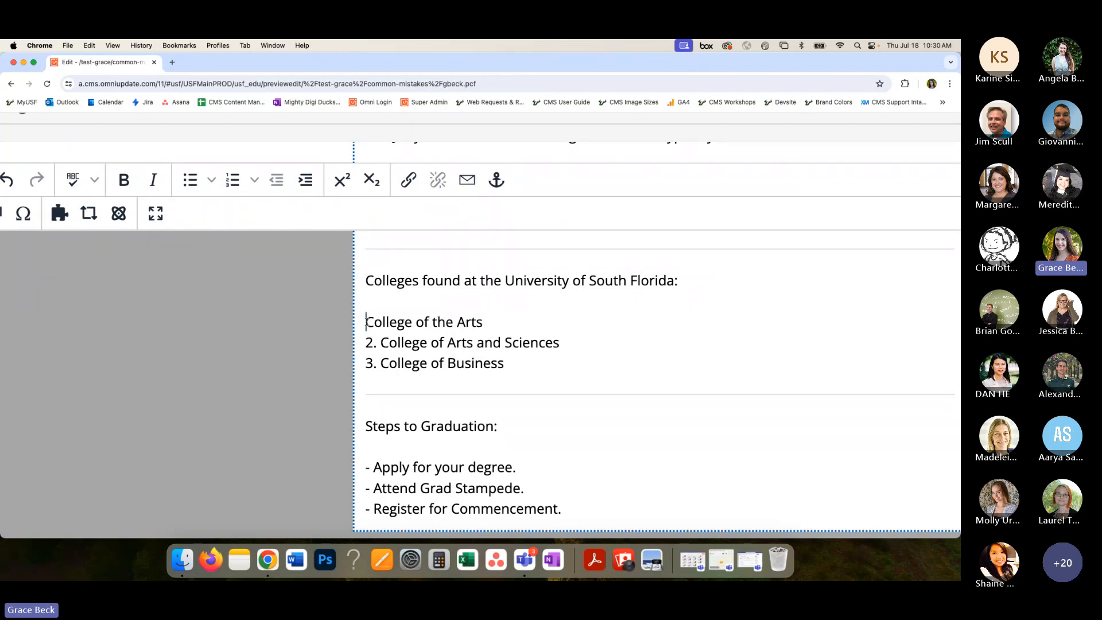
key(Return)
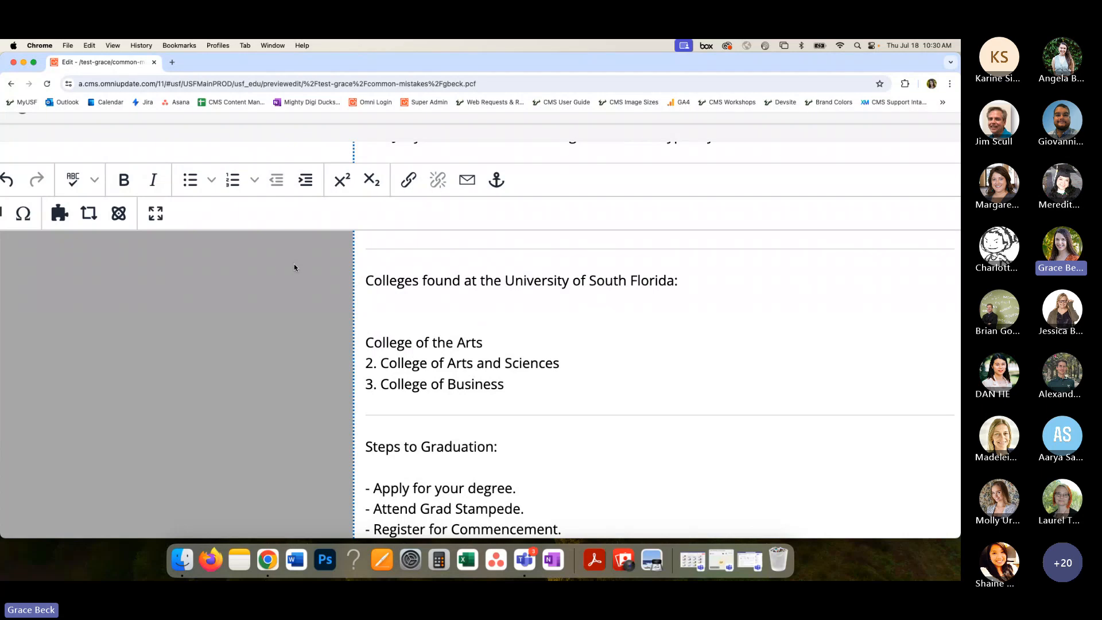
click(189, 183)
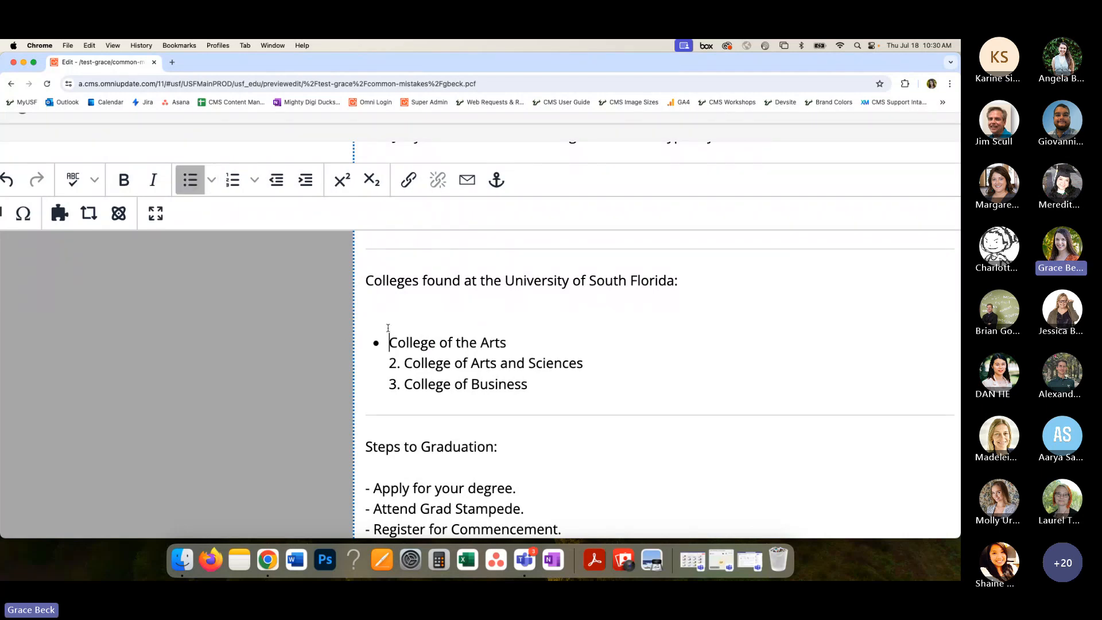
click(395, 311)
key(BackSpace)
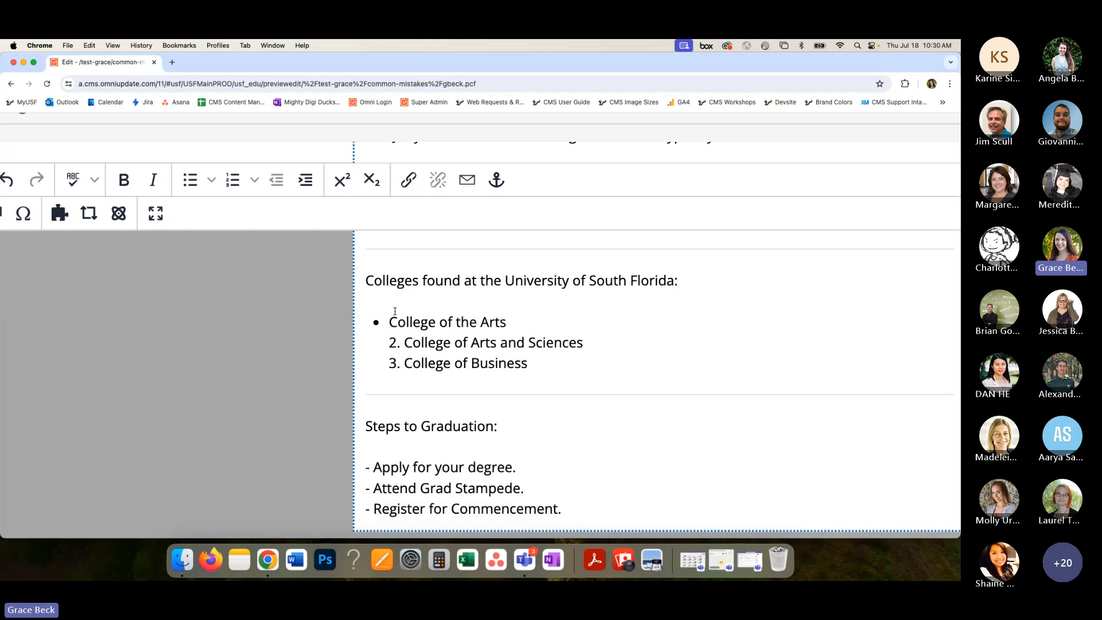
- Replace the typed numbers before "College of Arts and Sciences" and "College of Business" so each college is its own bullet item
drag(404, 342, 384, 362)
key(BackSpace)
key(BackSpace)
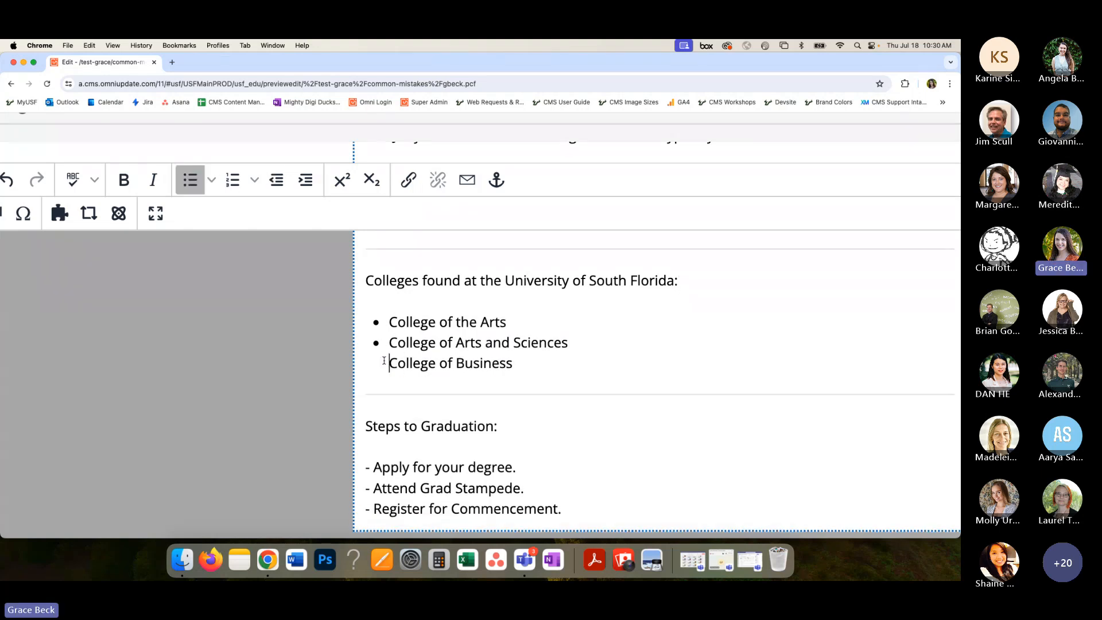
drag(567, 280, 674, 280)
click(670, 280)
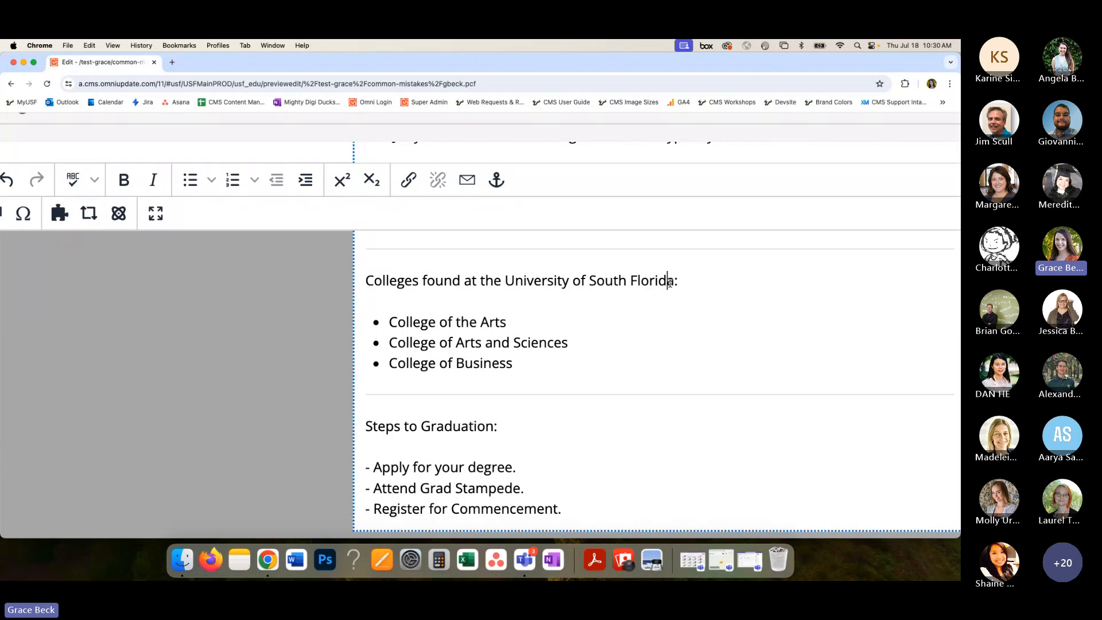
- Remove the typed dash before "Apply for your degree." under Steps to Graduation
scroll(627, 337, down, 2)
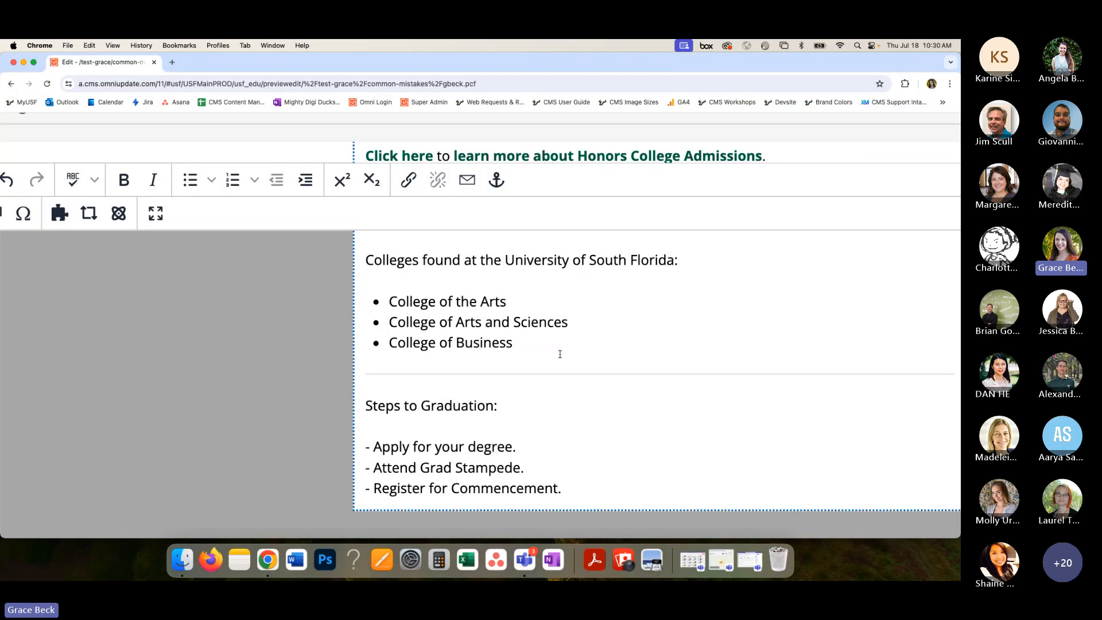
scroll(560, 354, down, 3)
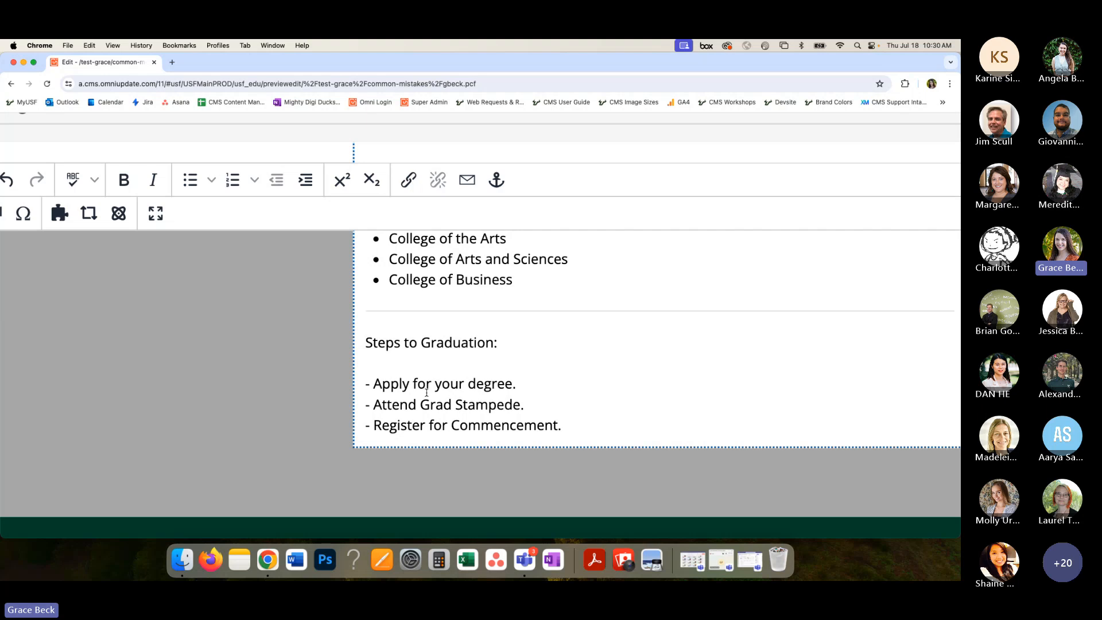
click(365, 384)
mouse_move(365, 384)
mouse_down()
mouse_move(375, 385)
mouse_move(358, 383)
mouse_up()
click(395, 388)
key(BackSpace)
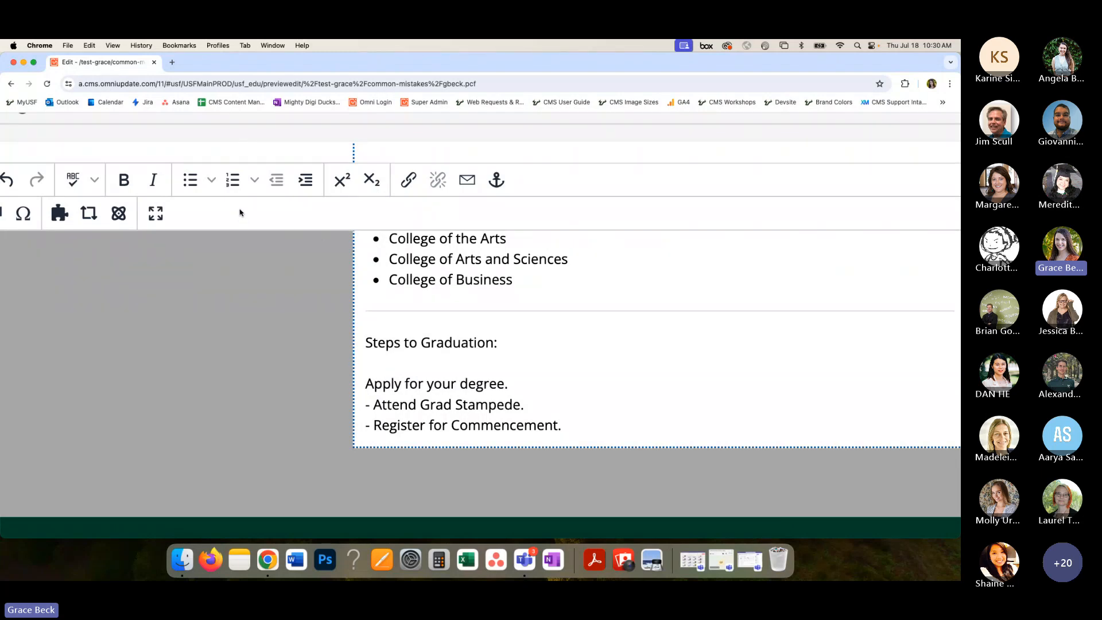
click(253, 184)
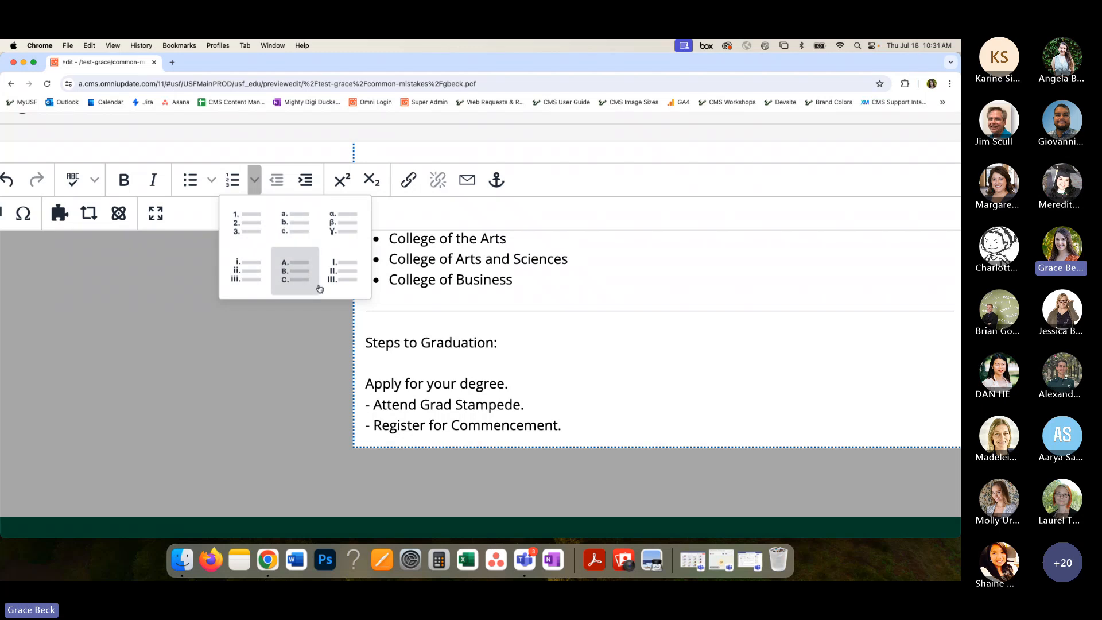
click(246, 217)
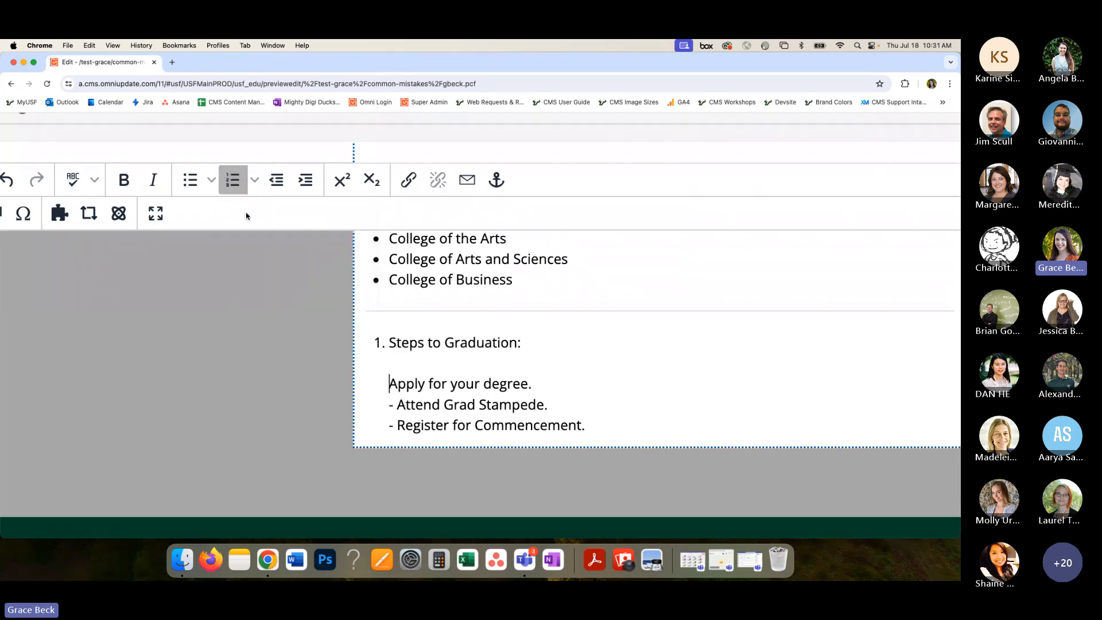
key(super+z)
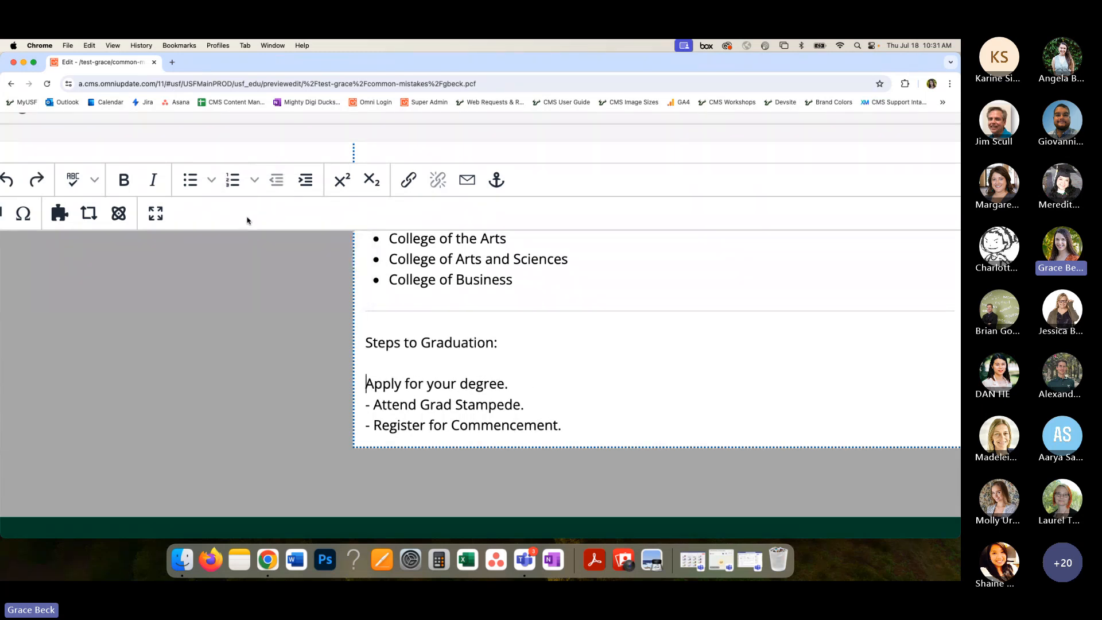
- Separate the steps from the "Steps to Graduation:" line, format them as a numbered list and remove the extra blank line
key(Return)
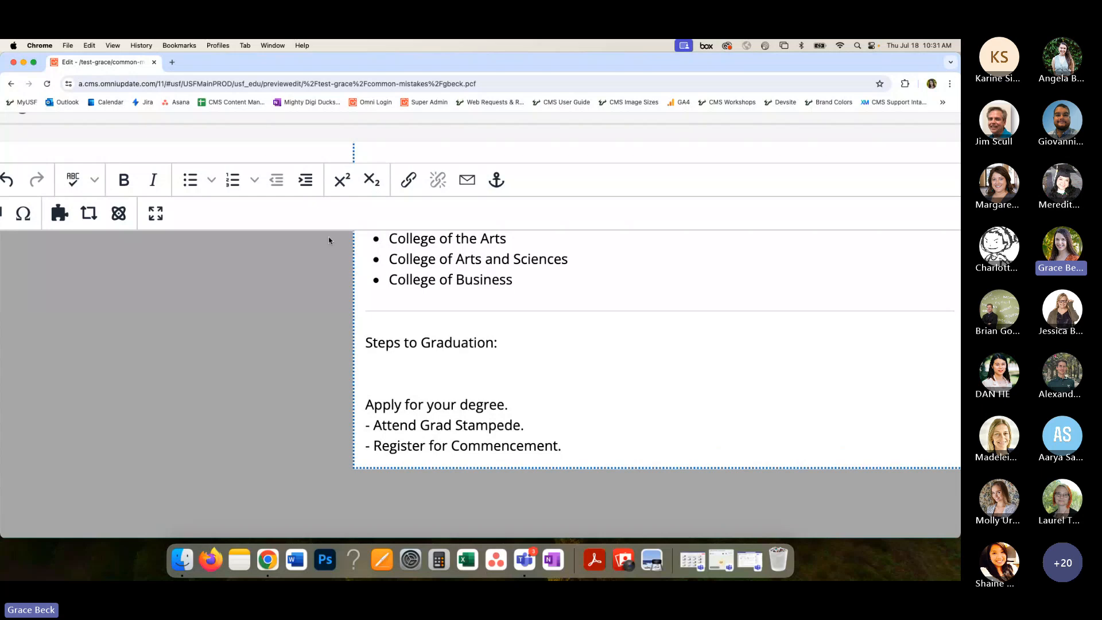
click(229, 184)
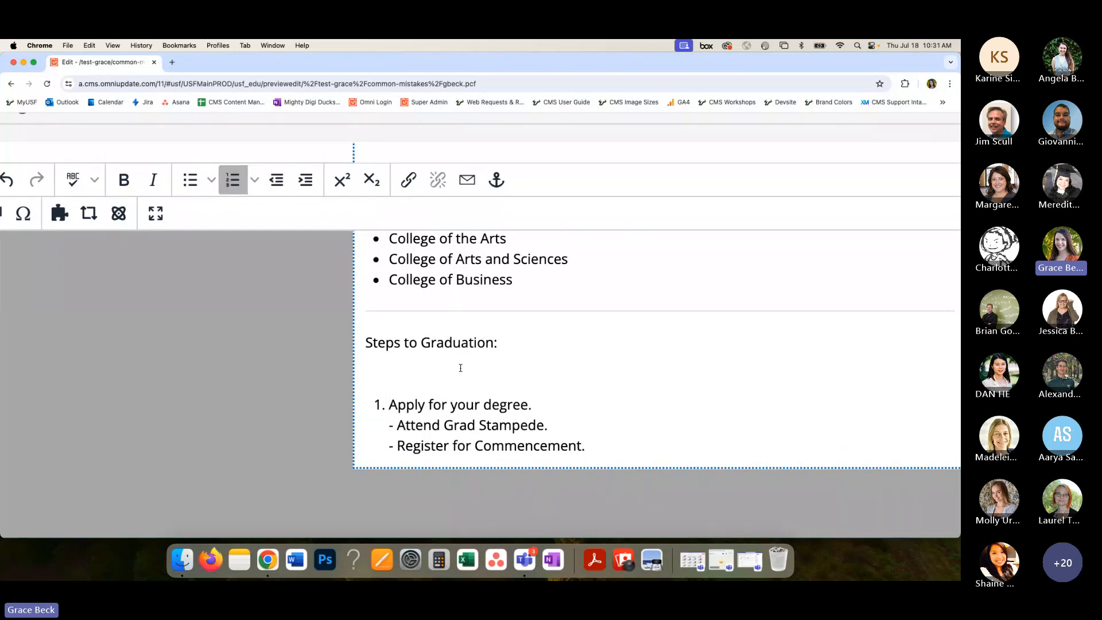
drag(365, 343, 509, 345)
click(421, 360)
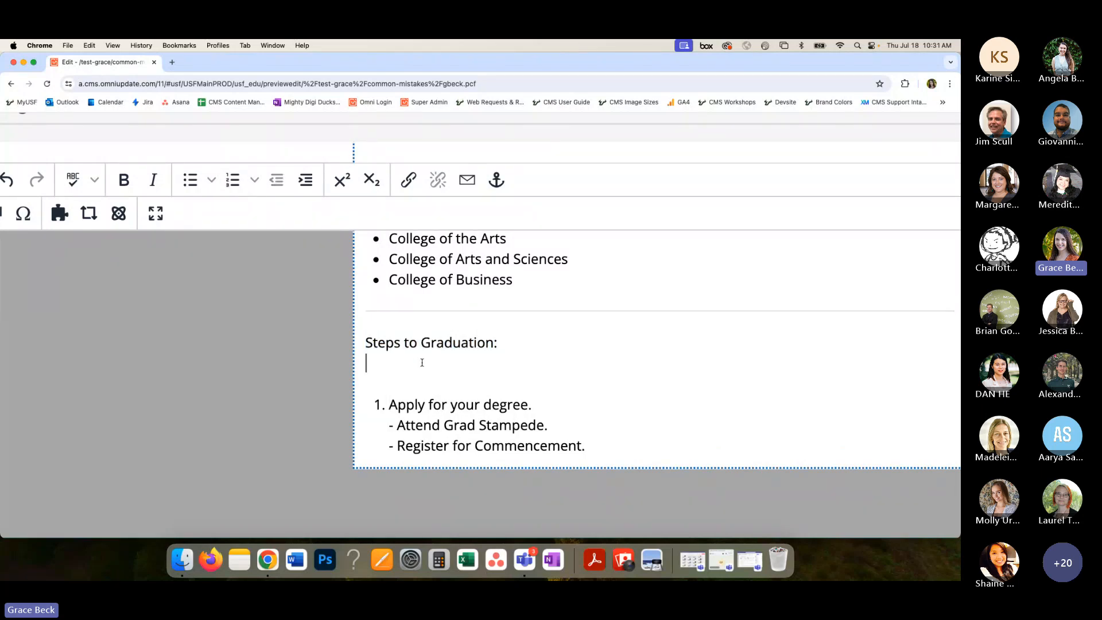
key(BackSpace)
- Replace the dashes before "Attend Grad Stampede." and "Register for Commencement." with separate numbered items, and save the page
drag(399, 405, 379, 427)
key(BackSpace)
key(BackSpace)
key(Return)
key(BackSpace)
key(BackSpace)
key(Return)
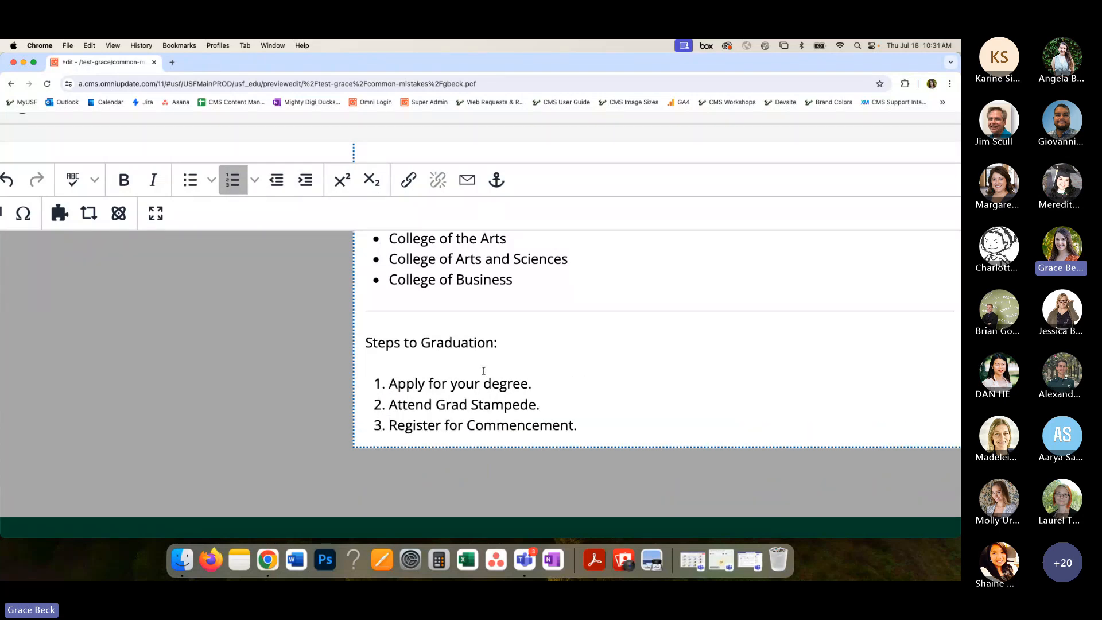
scroll(475, 378, down, 5)
click(772, 201)
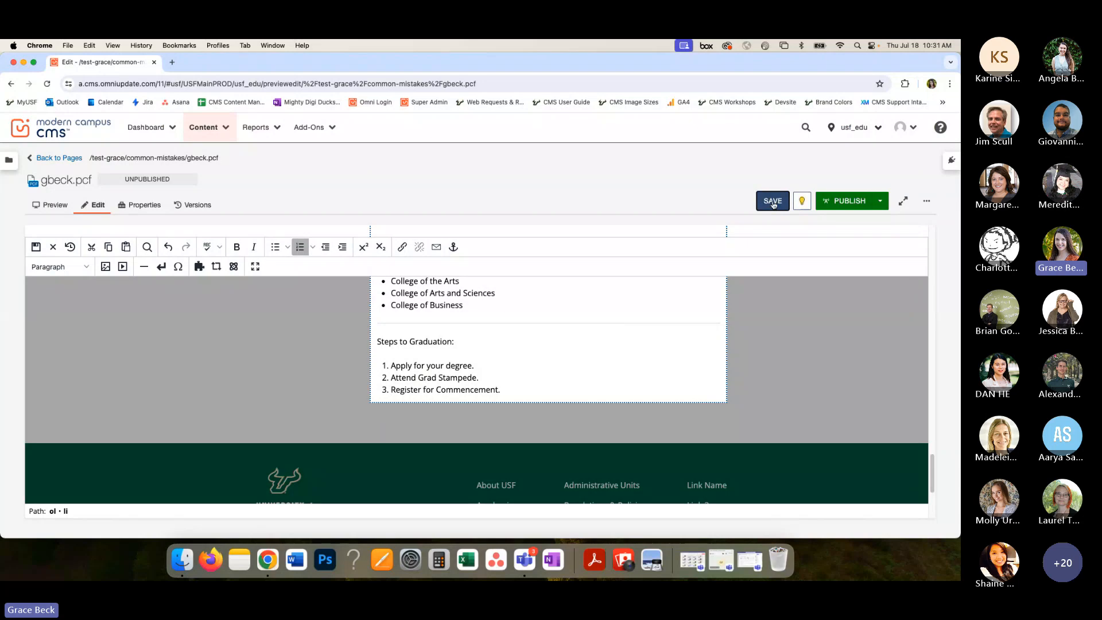
- Reopen the content region under the Common Mistakes heading for editing
scroll(665, 291, up, 3)
scroll(666, 295, up, 3)
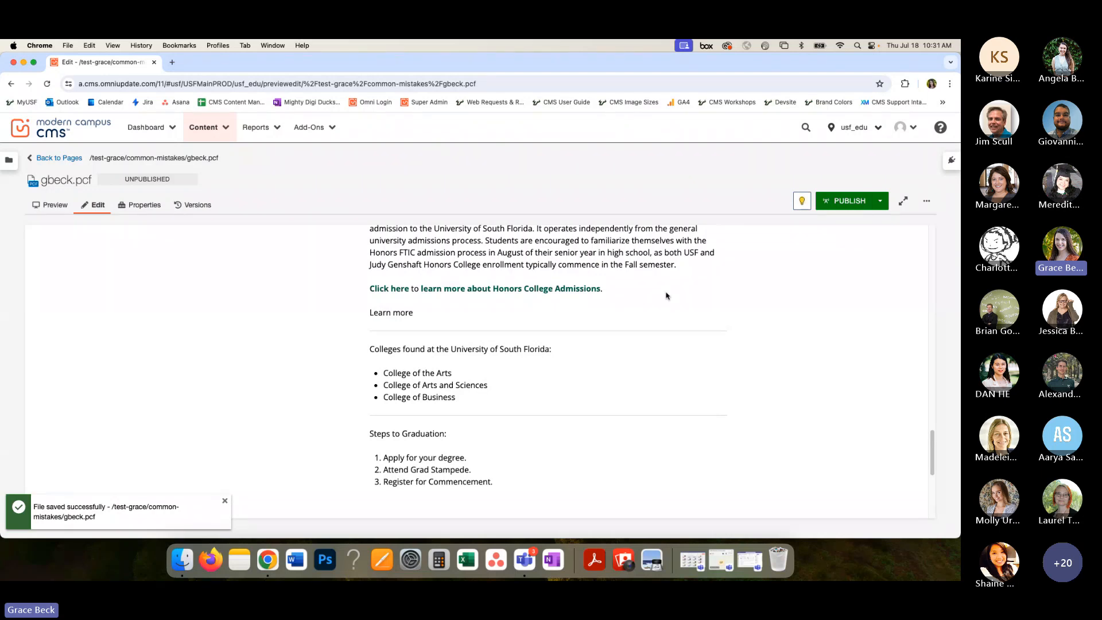
scroll(457, 337, up, 5)
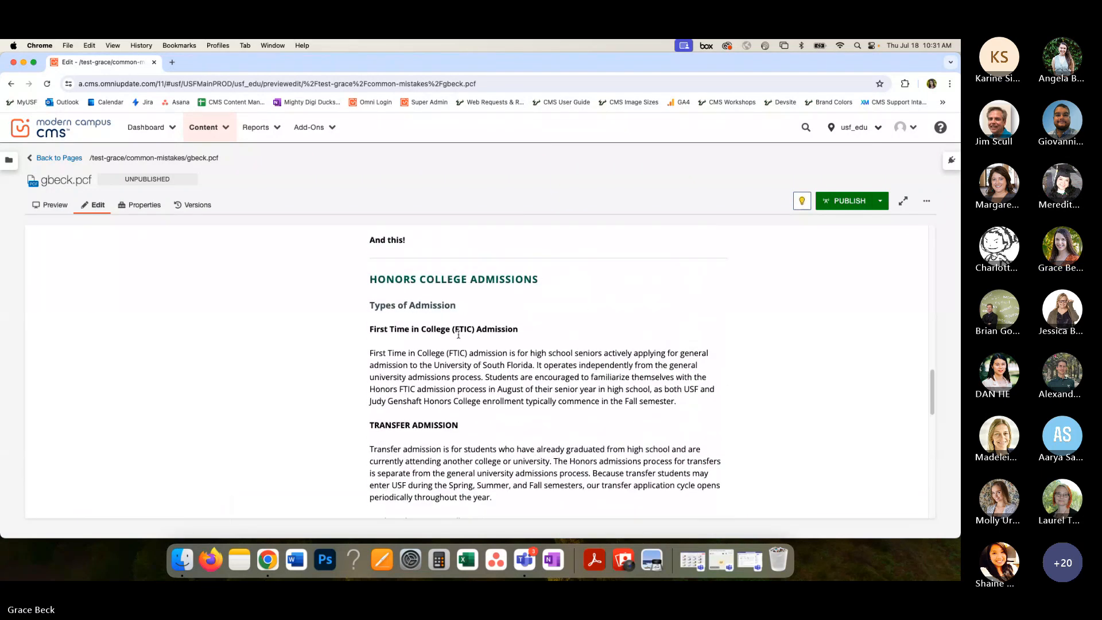
scroll(458, 334, up, 5)
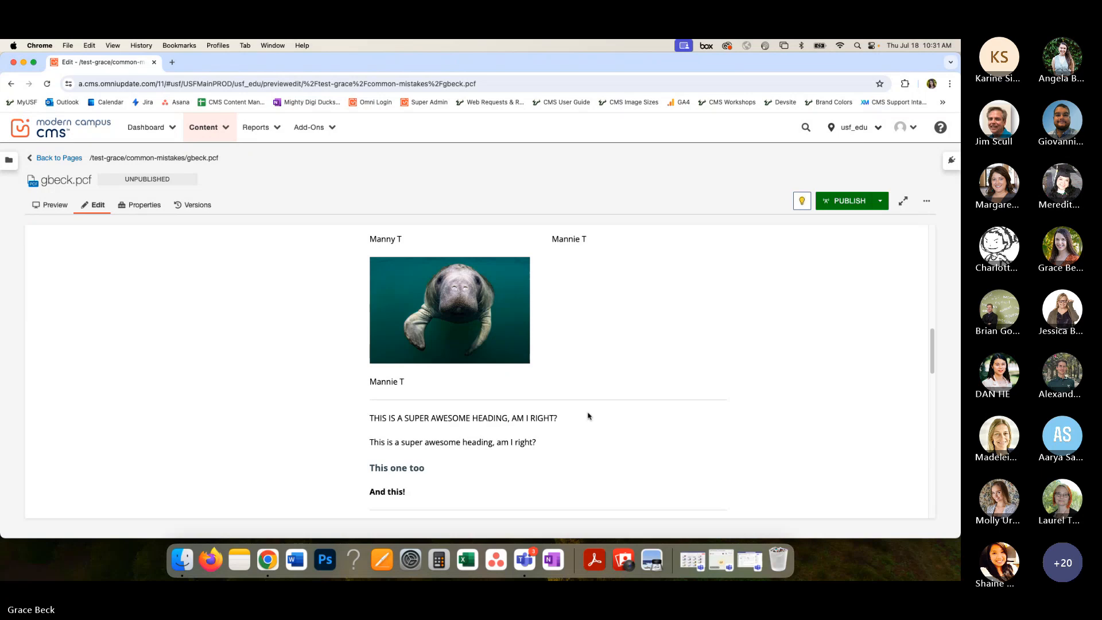
scroll(440, 429, up, 5)
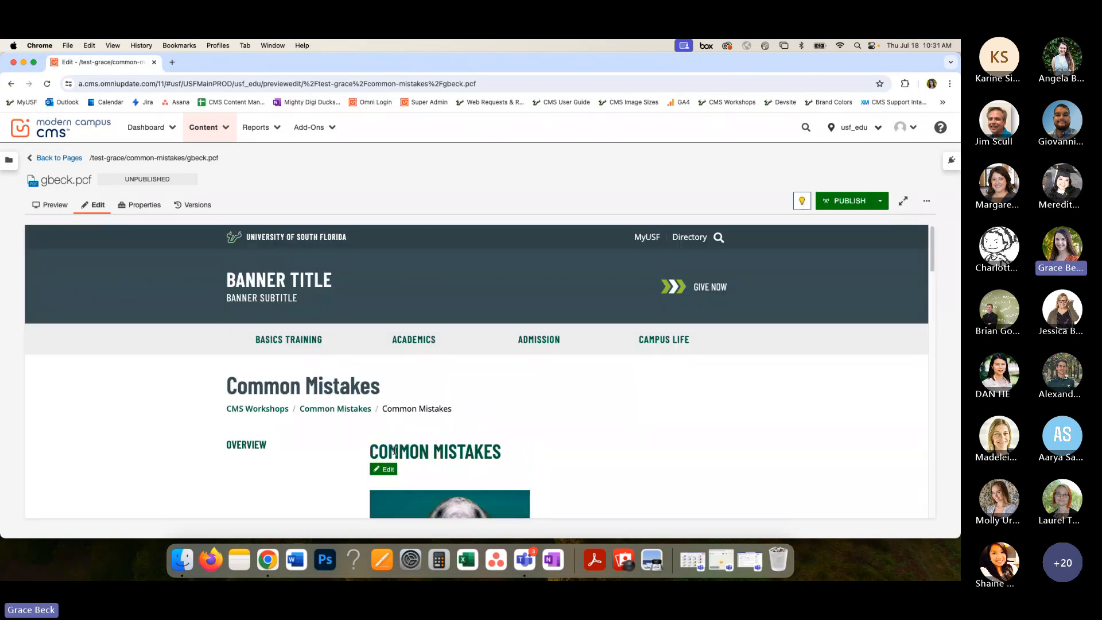
click(383, 364)
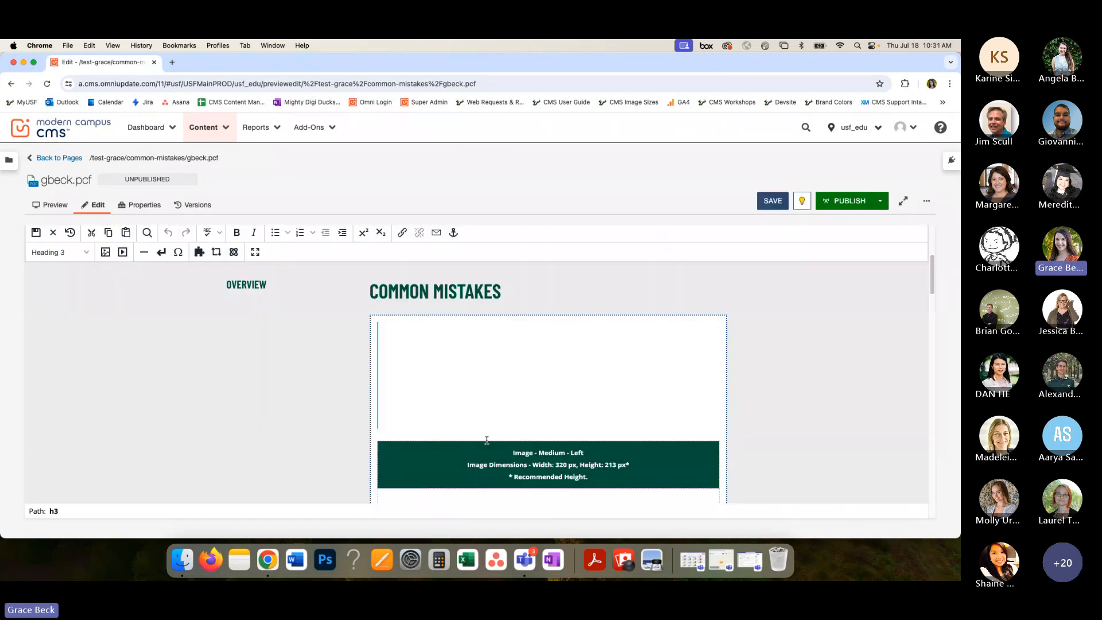
- Select the "HONORS COLLEGE ADMISSIONS" heading and check the available paragraph and heading formats
scroll(487, 440, down, 15)
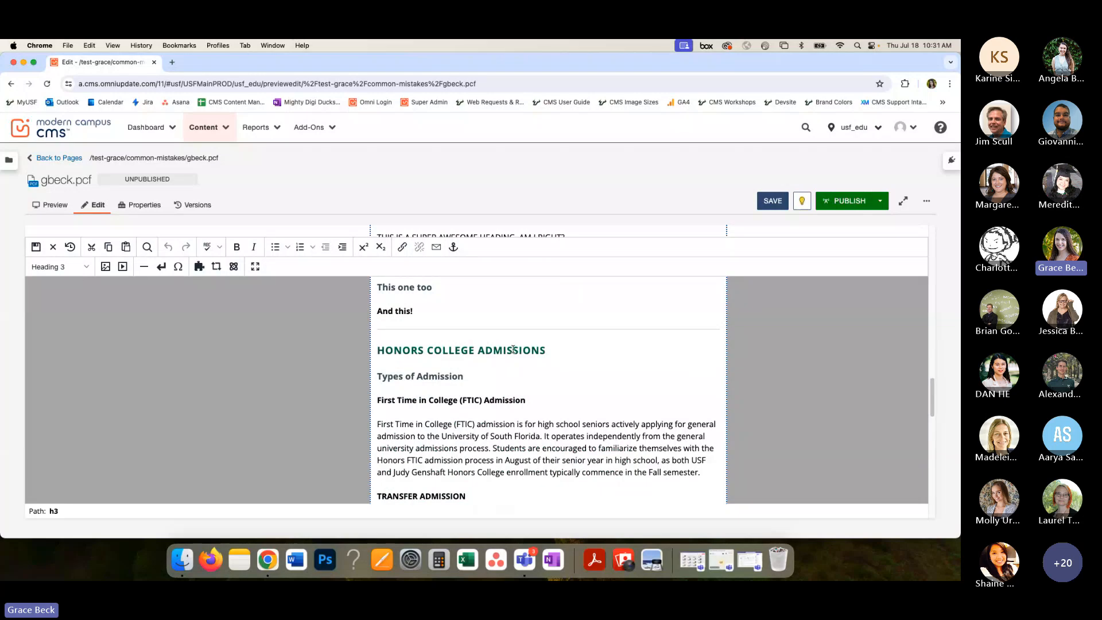
drag(549, 350, 380, 349)
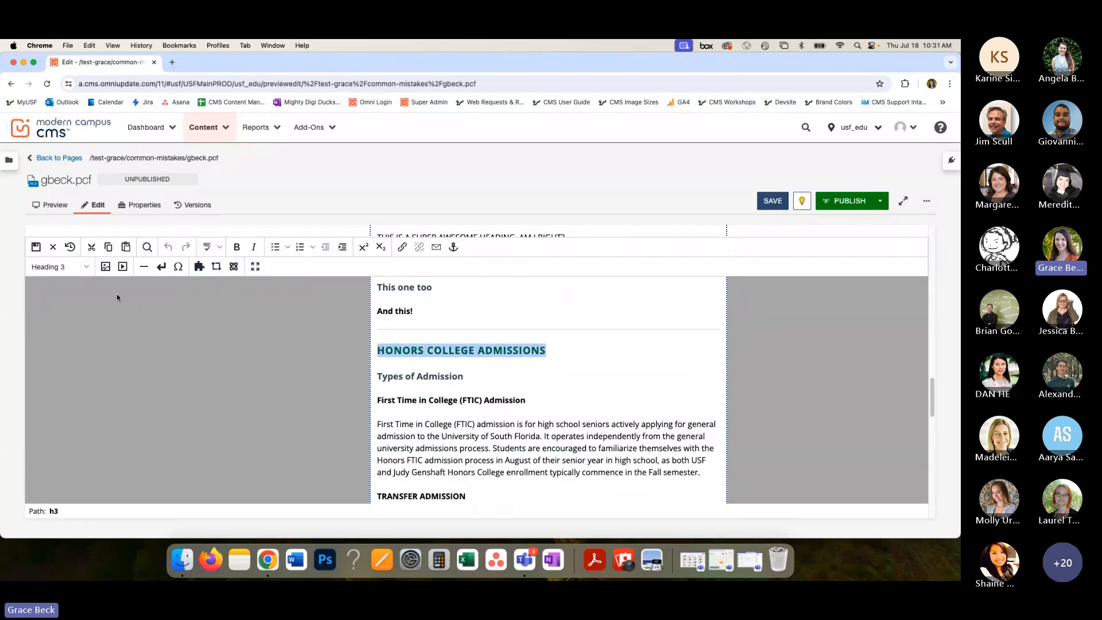
click(86, 267)
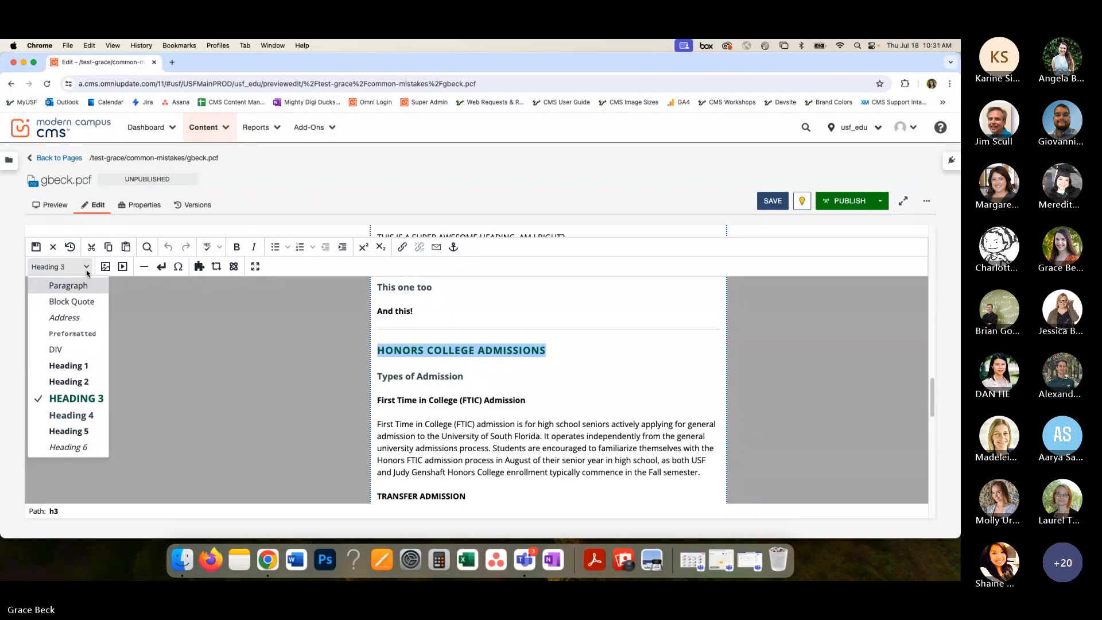
click(87, 272)
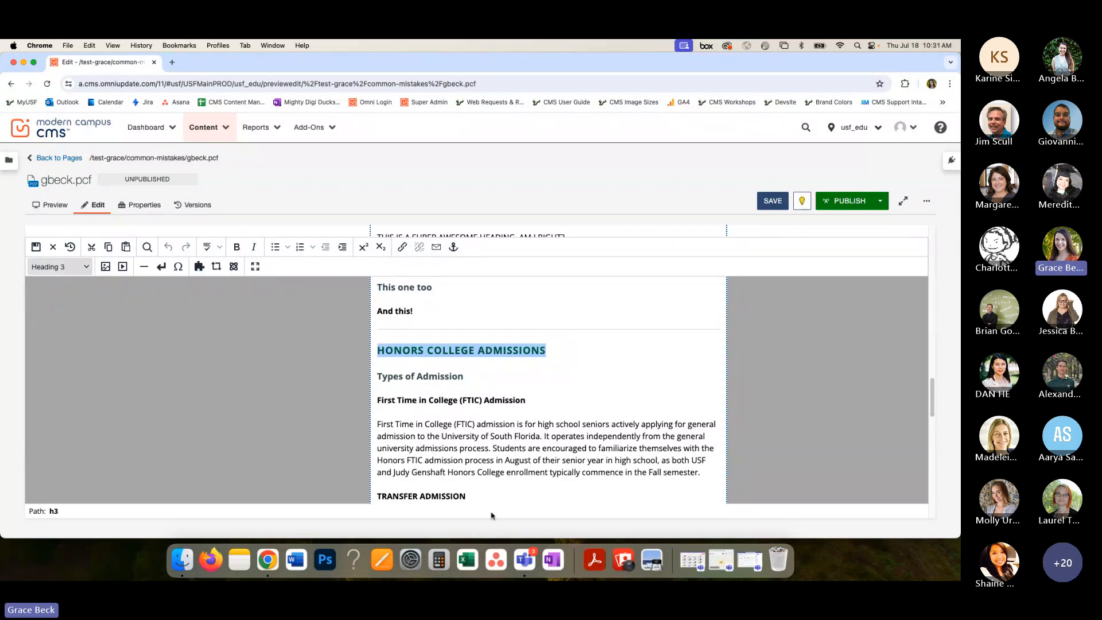
- Add blank lines below the numbered Steps to Graduation list at the end of the content region
click(549, 414)
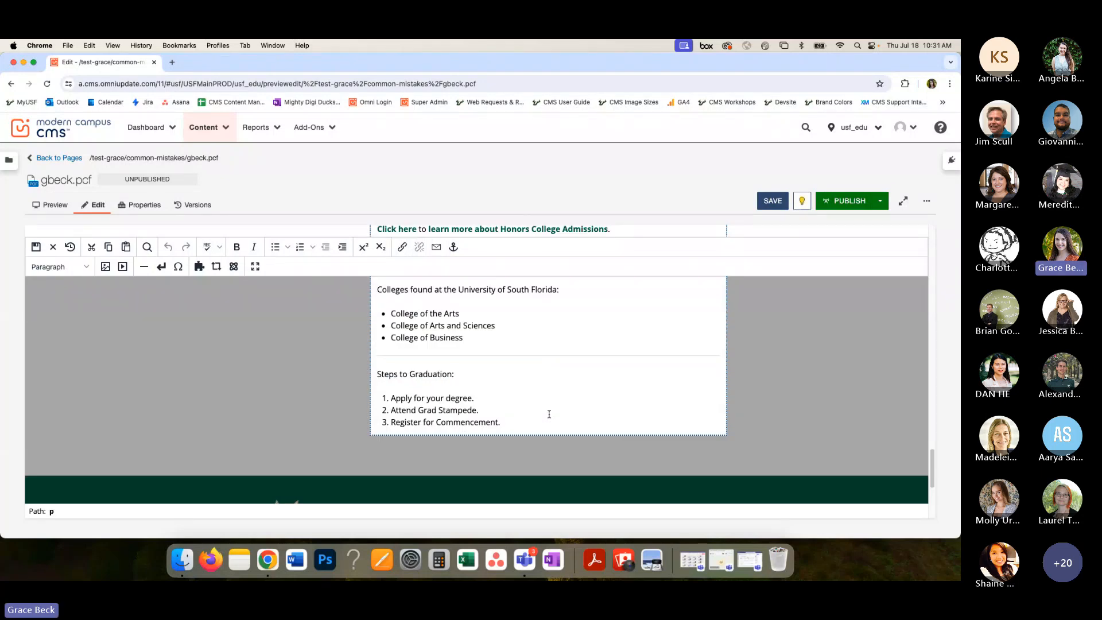
click(550, 414)
key(Return)
key(Return)
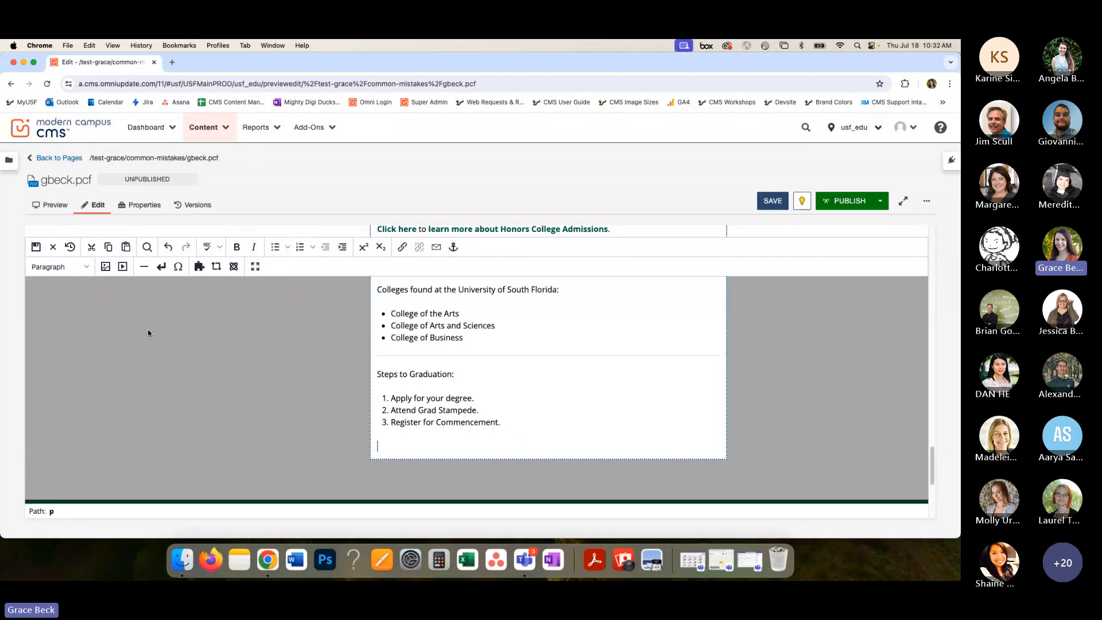
- Filter the components by "sty" and insert the Stylized Header component below the graduation steps
click(234, 267)
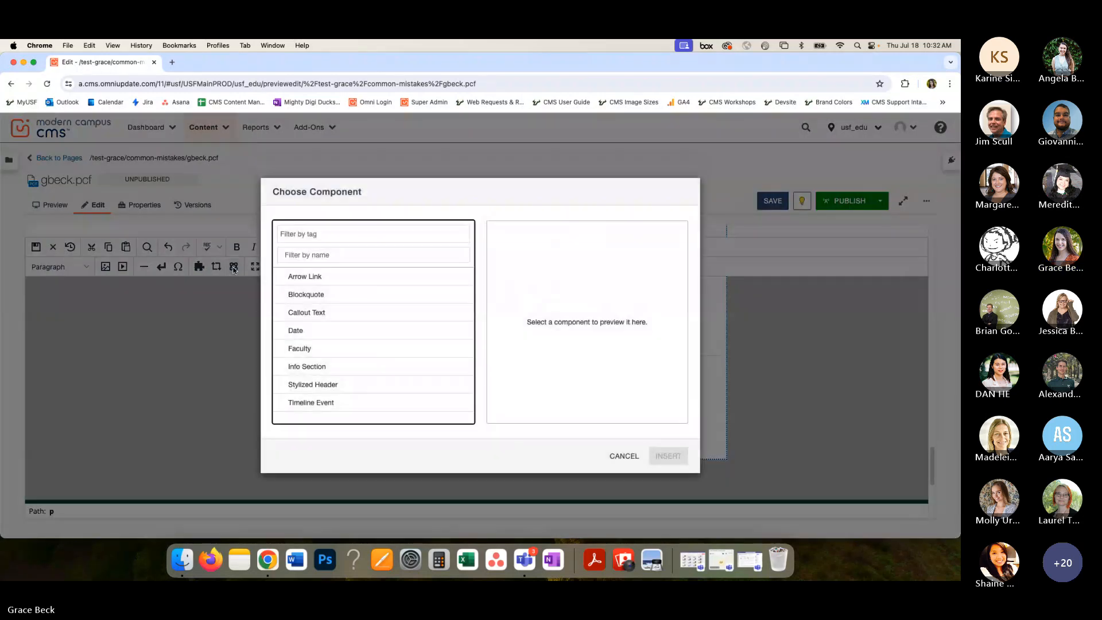
click(325, 255)
text(st)
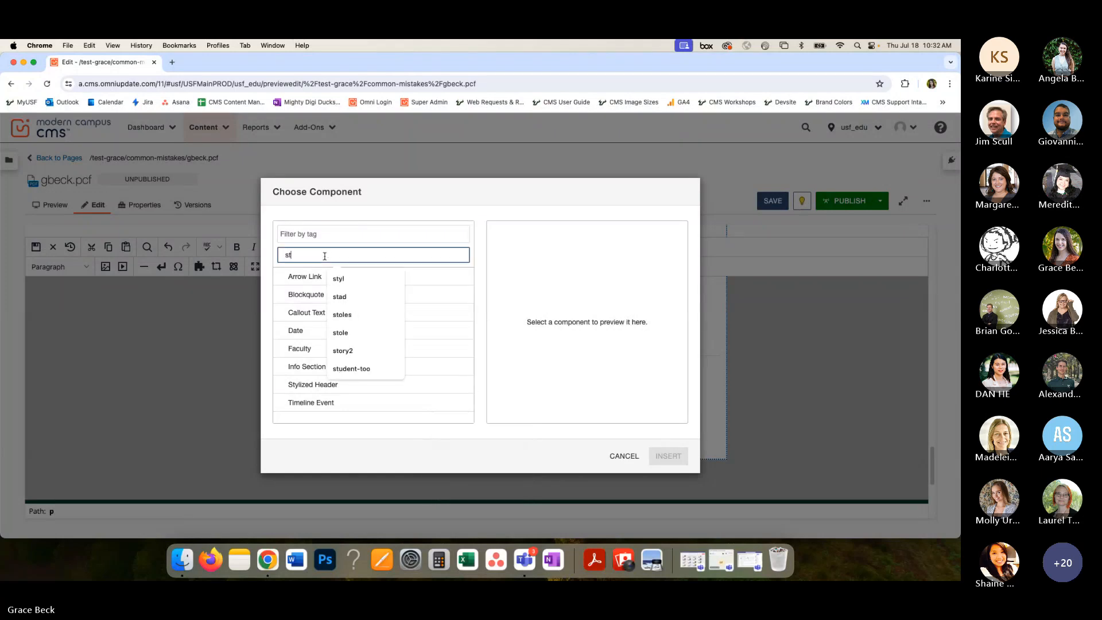
text(y)
click(294, 277)
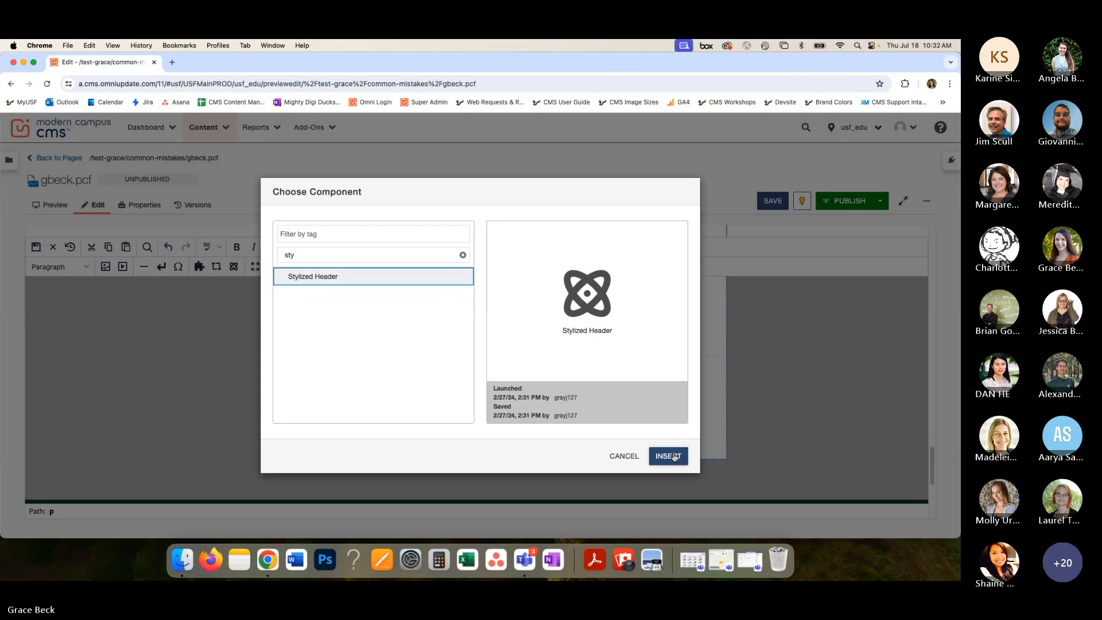
click(668, 456)
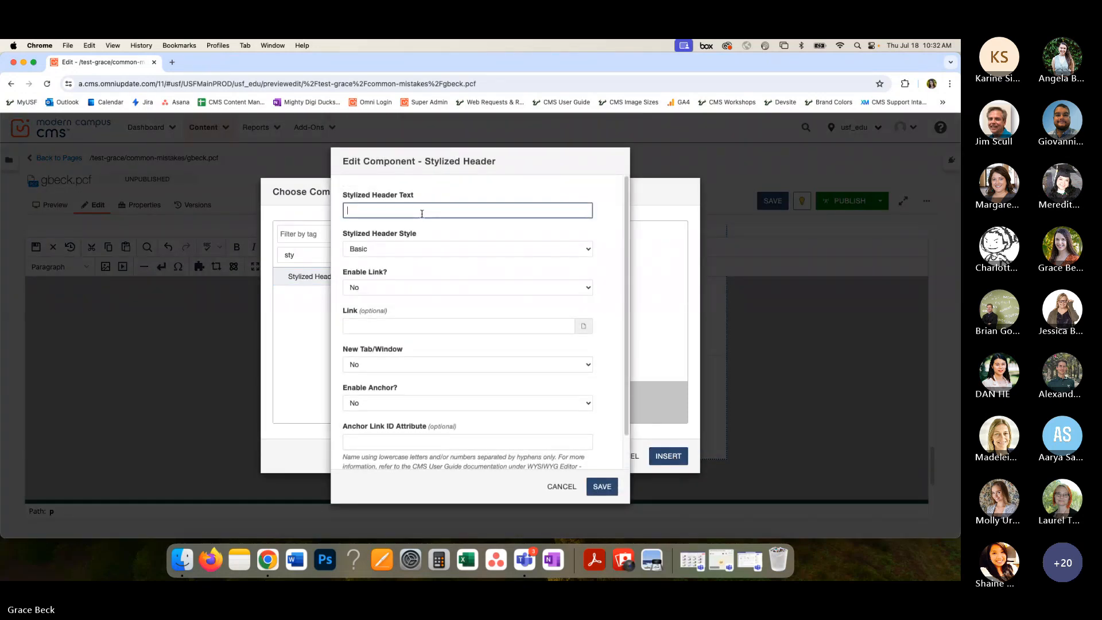
- Set the Stylized Header text to "Heading 3", save the component into the content region, and save the page
text(Head)
key(BackSpace)
key(BackSpace)
key(BackSpace)
key(BackSpace)
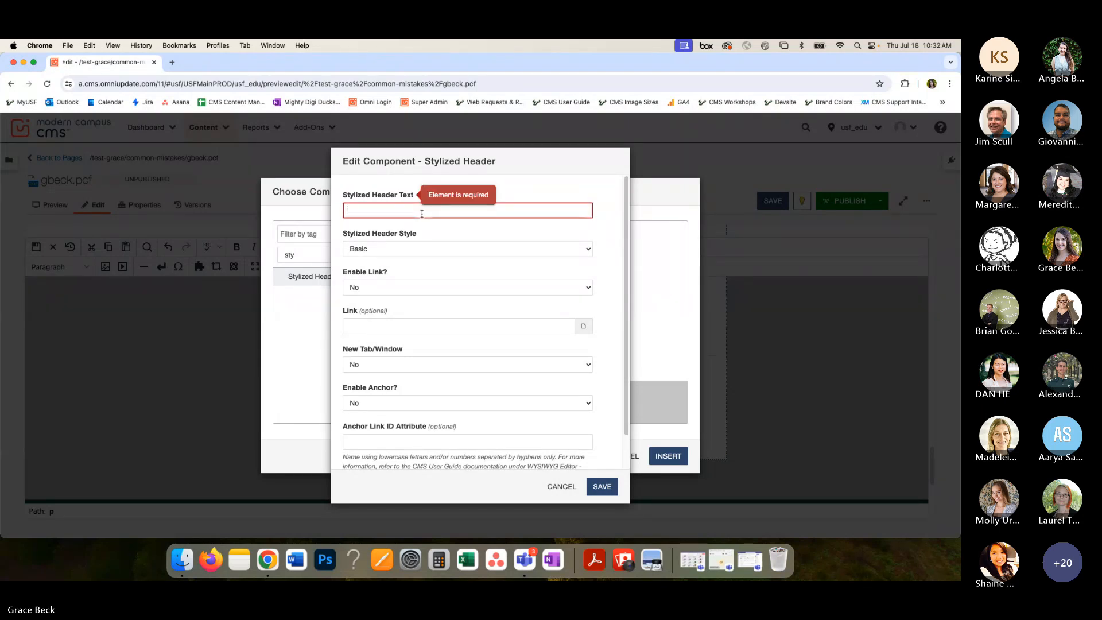
text(Head)
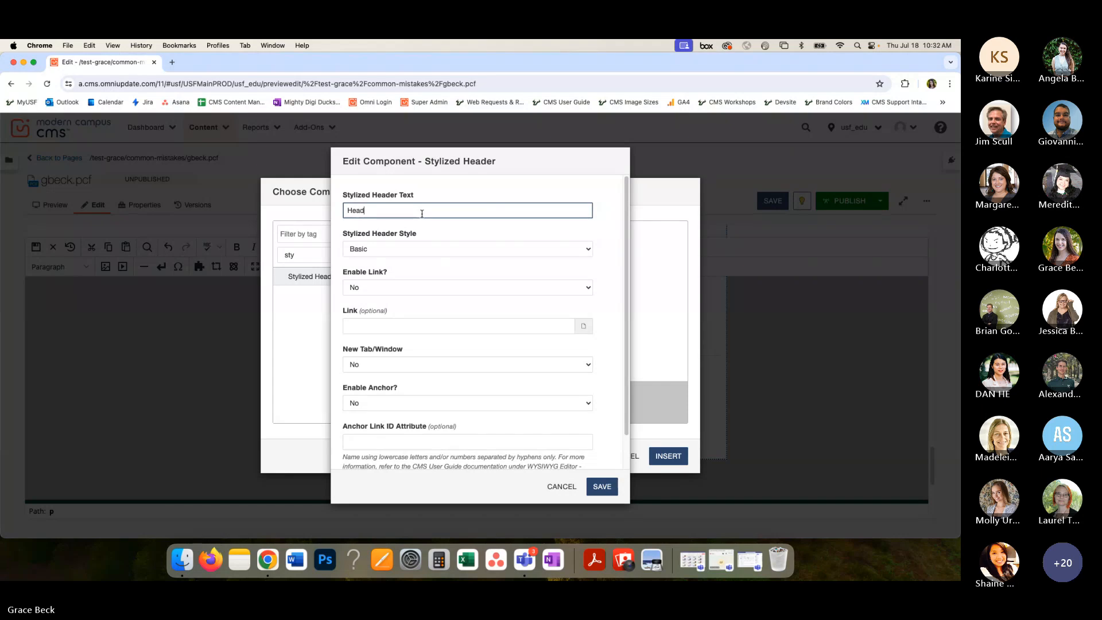
text(ing 3)
click(602, 487)
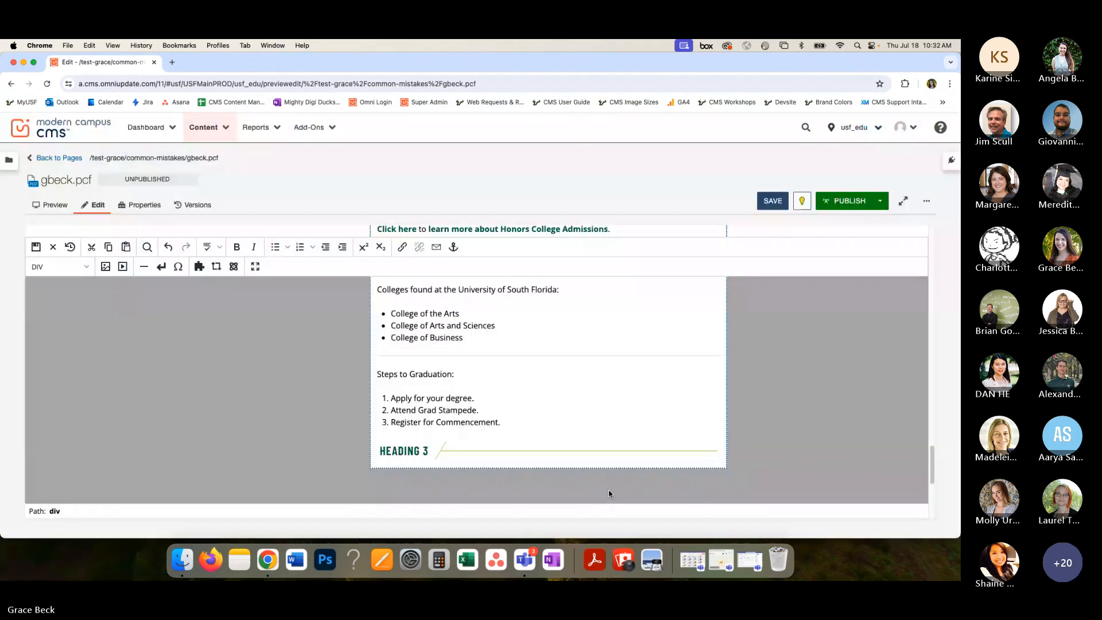
click(773, 205)
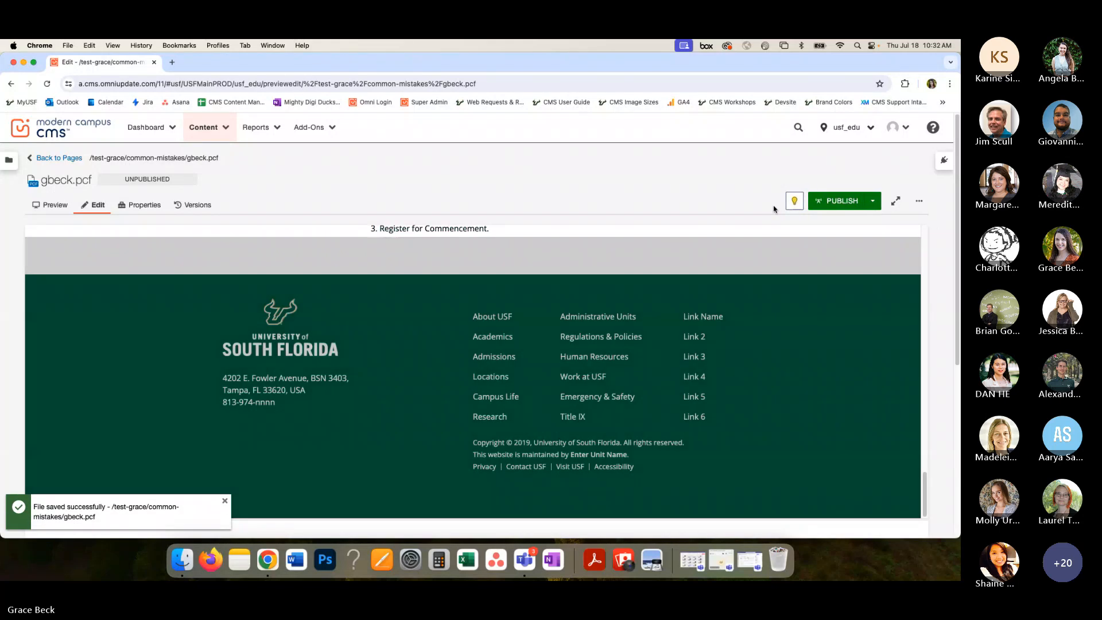
- Review the saved page's Heading 3 stylized header and the heading hierarchy in the Honors College Admissions section
scroll(596, 319, up, 5)
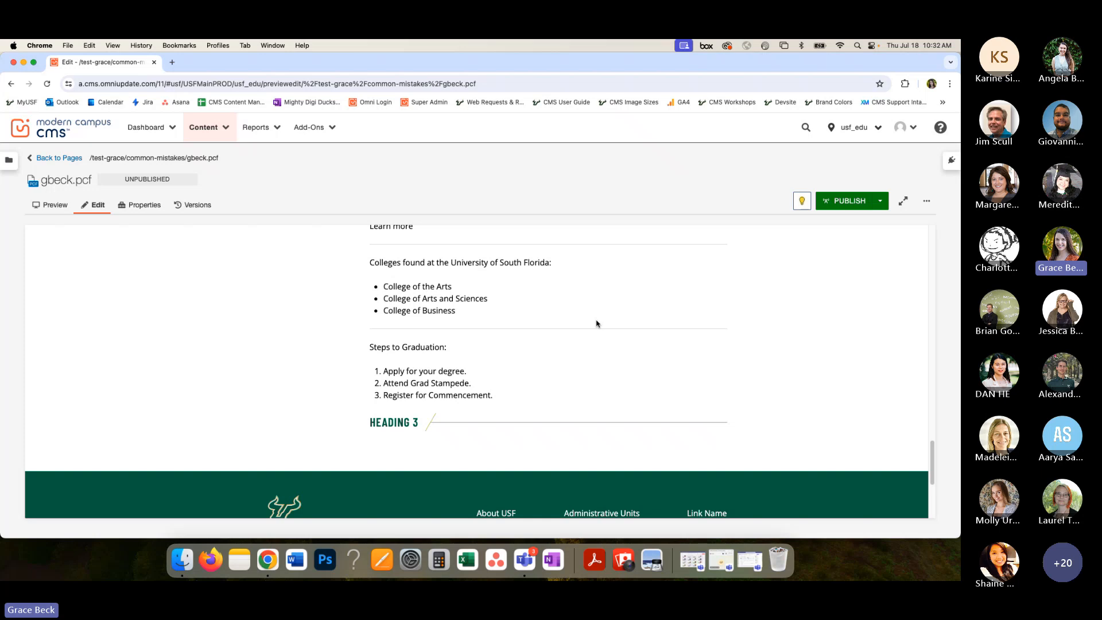
scroll(596, 323, up, 15)
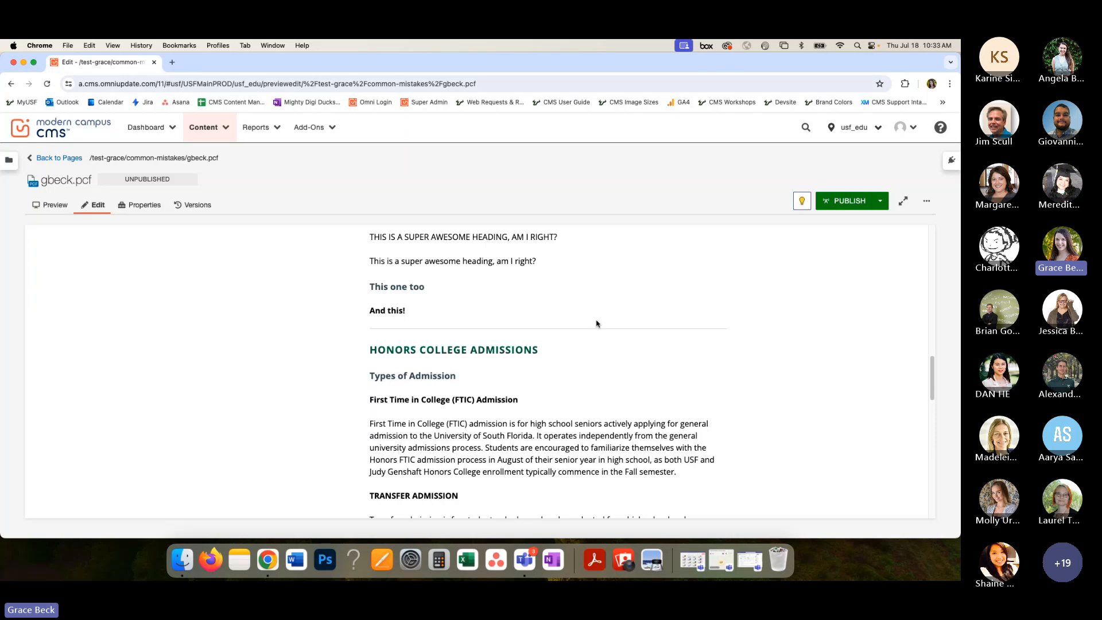
scroll(597, 324, down, 1)
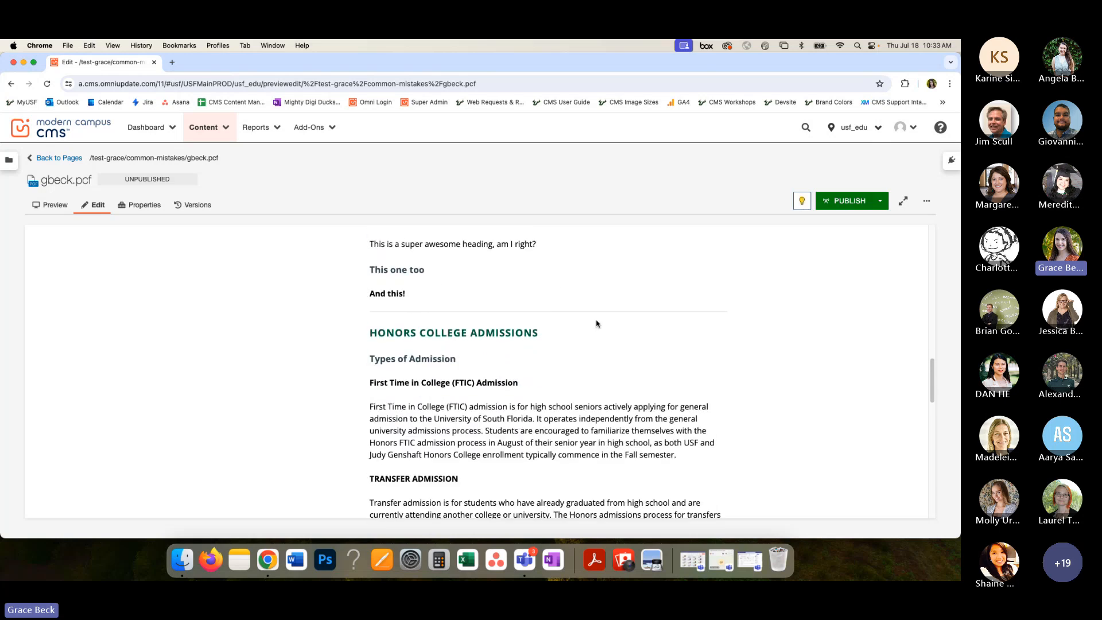
scroll(471, 329, up, 5)
scroll(471, 329, down, 1)
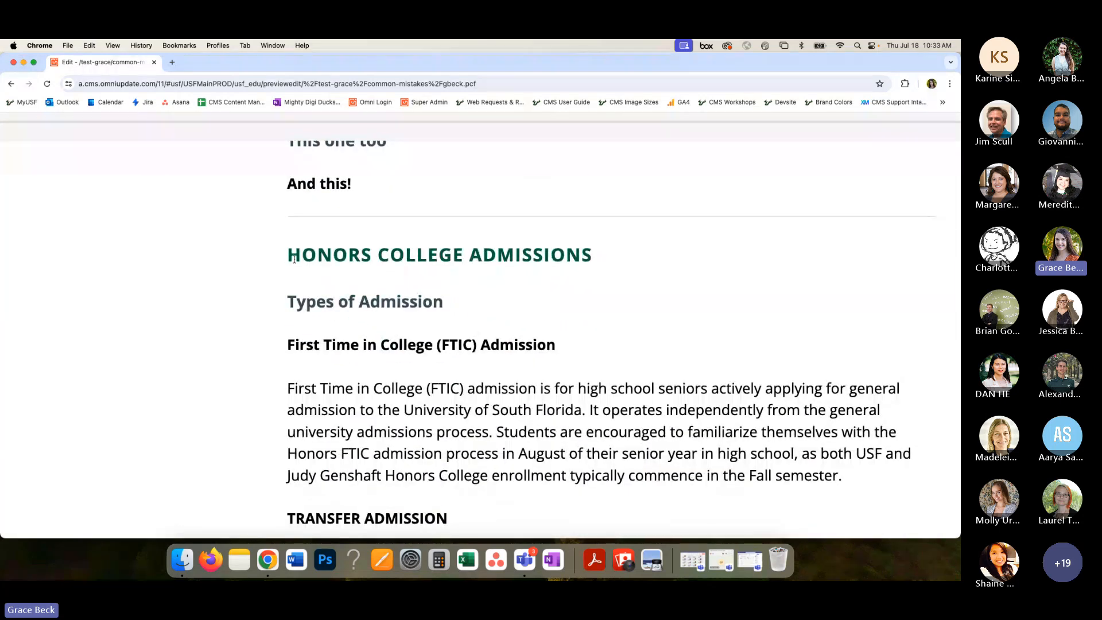
drag(288, 254, 580, 300)
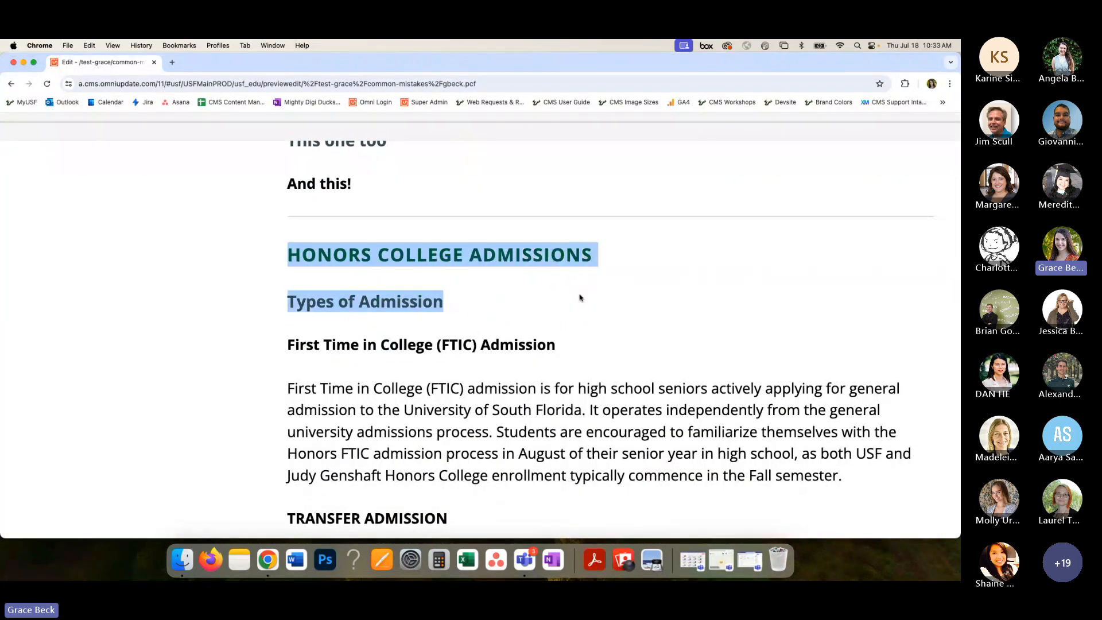
click(514, 292)
scroll(514, 292, down, 3)
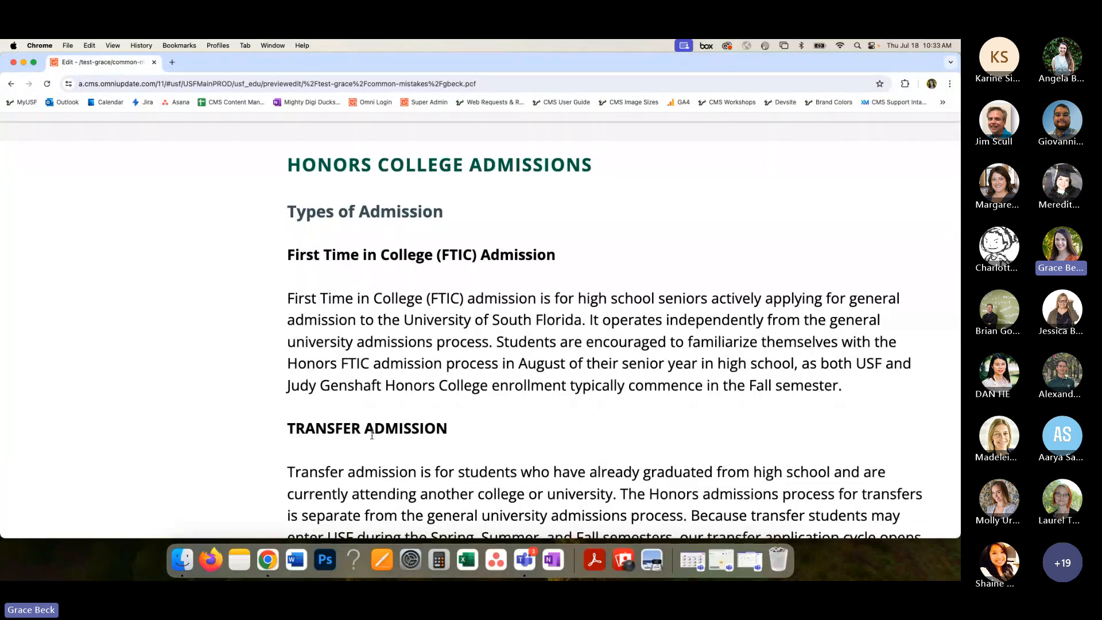
scroll(372, 435, down, 2)
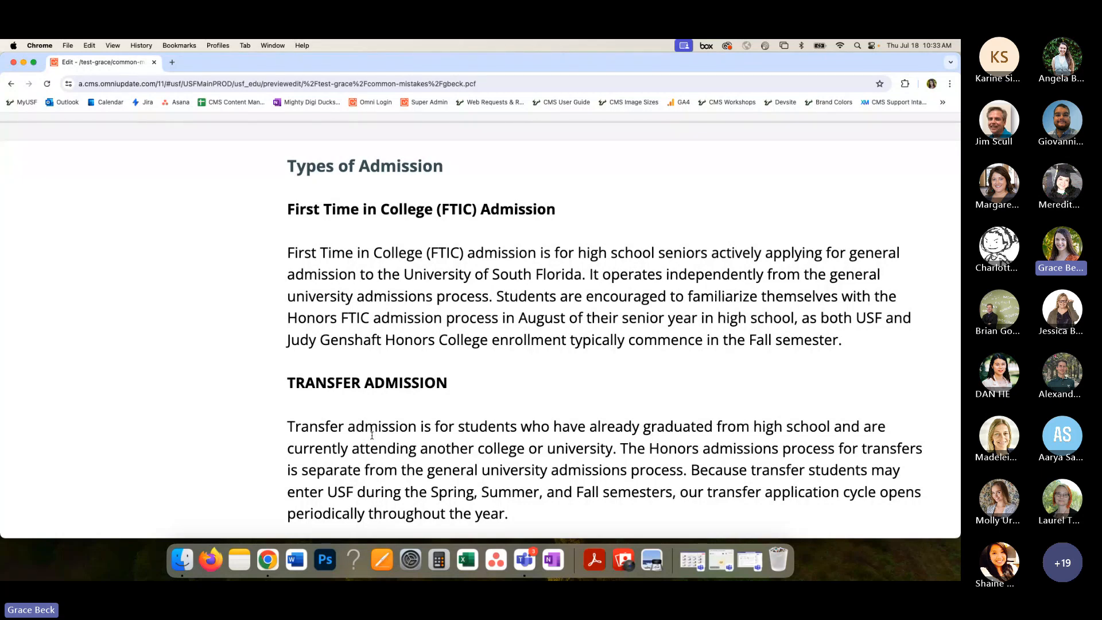
key(super+minus)
key(super+minus)
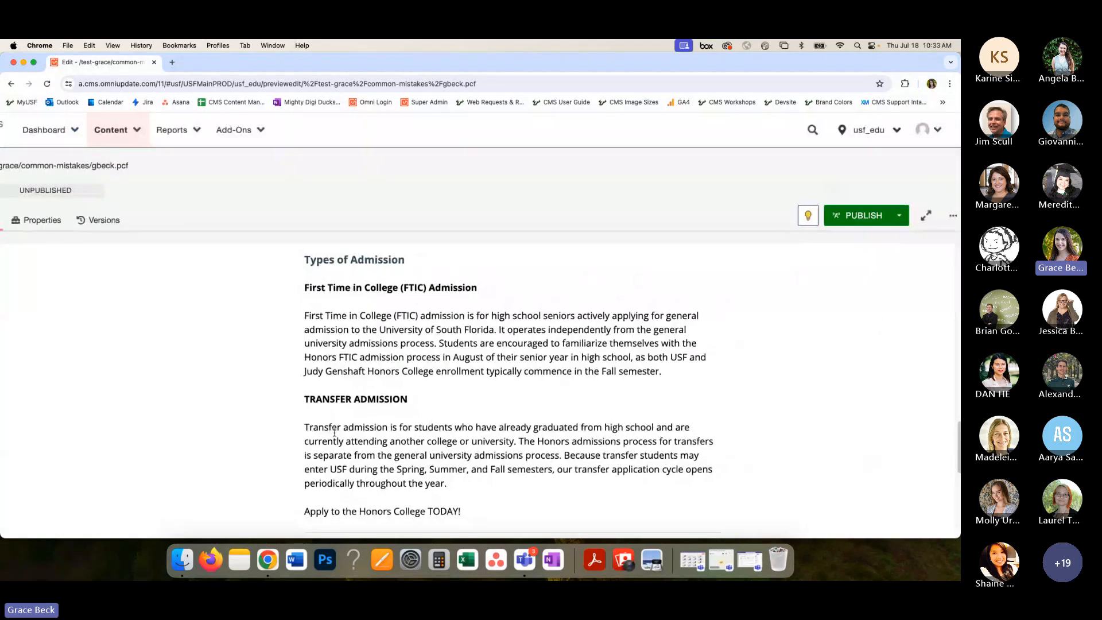
key(super+minus)
- Preview the page and review its banner, Common Mistakes page title, breadcrumb and first images
scroll(339, 425, up, 6)
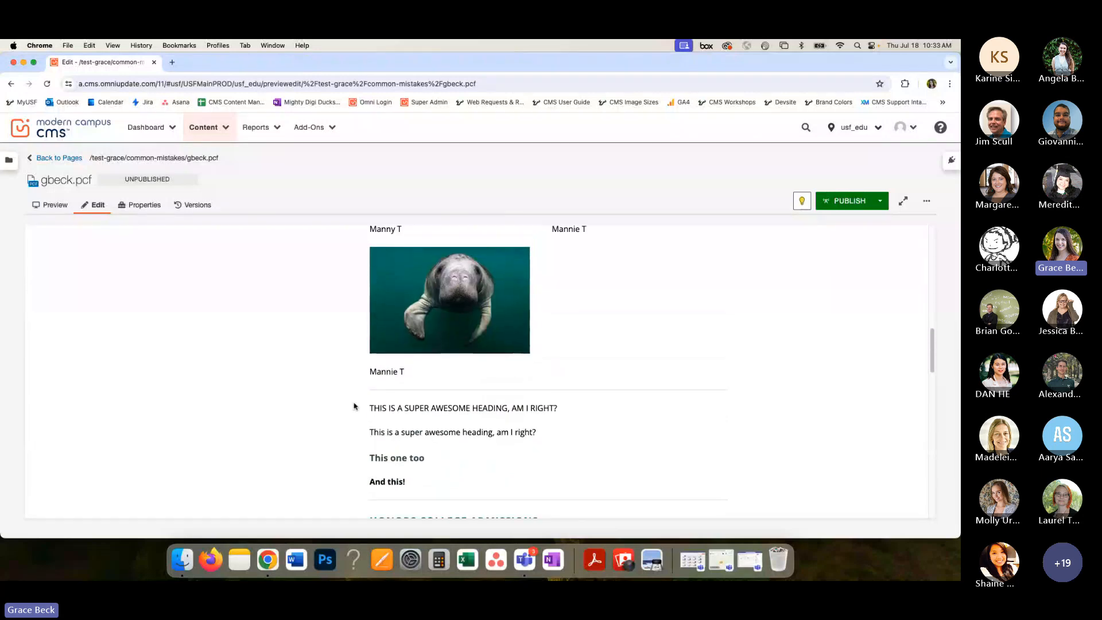
scroll(353, 406, up, 10)
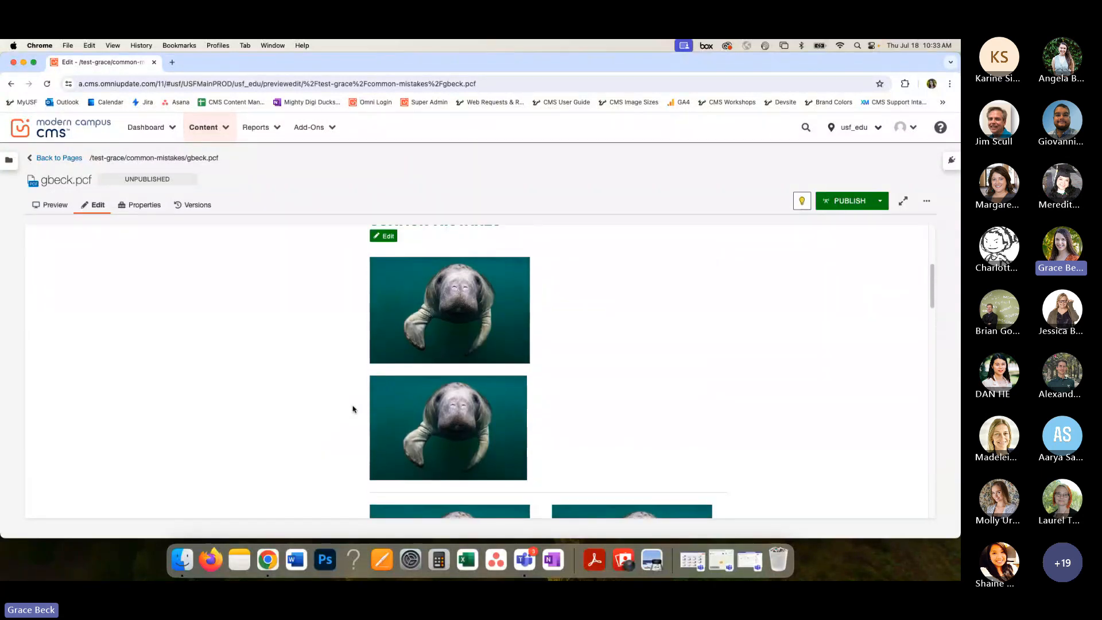
scroll(353, 409, up, 5)
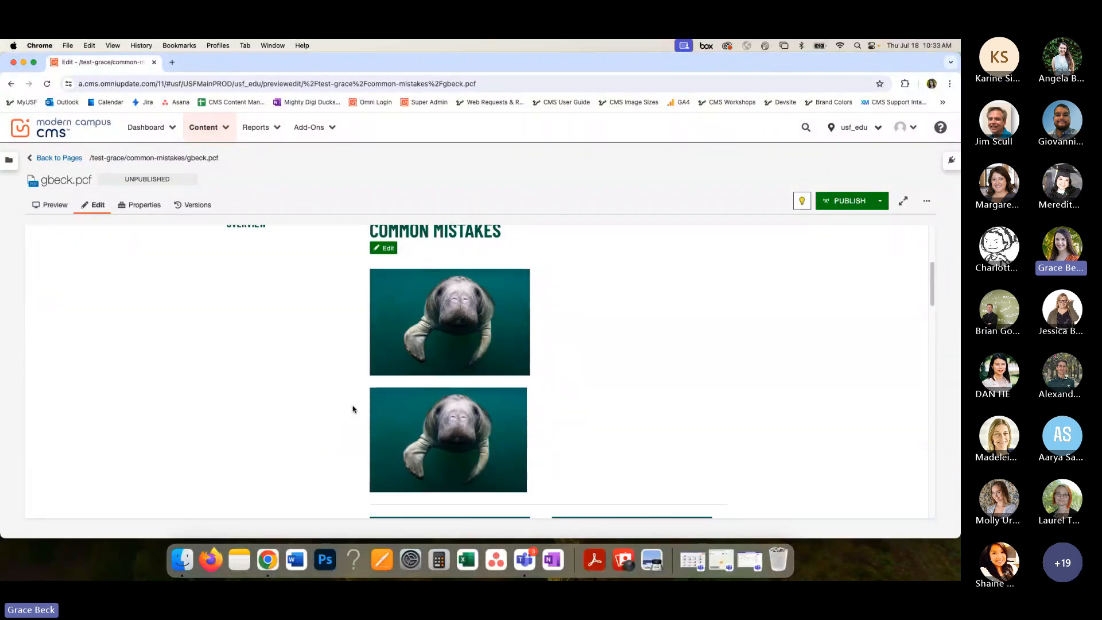
scroll(353, 409, up, 1)
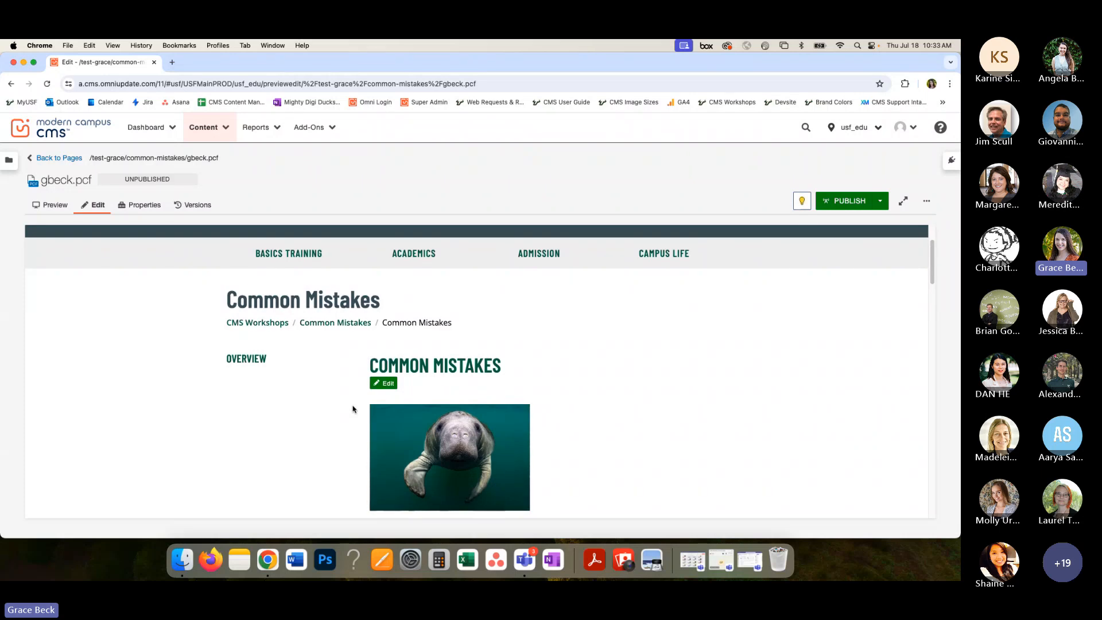
scroll(352, 408, up, 1)
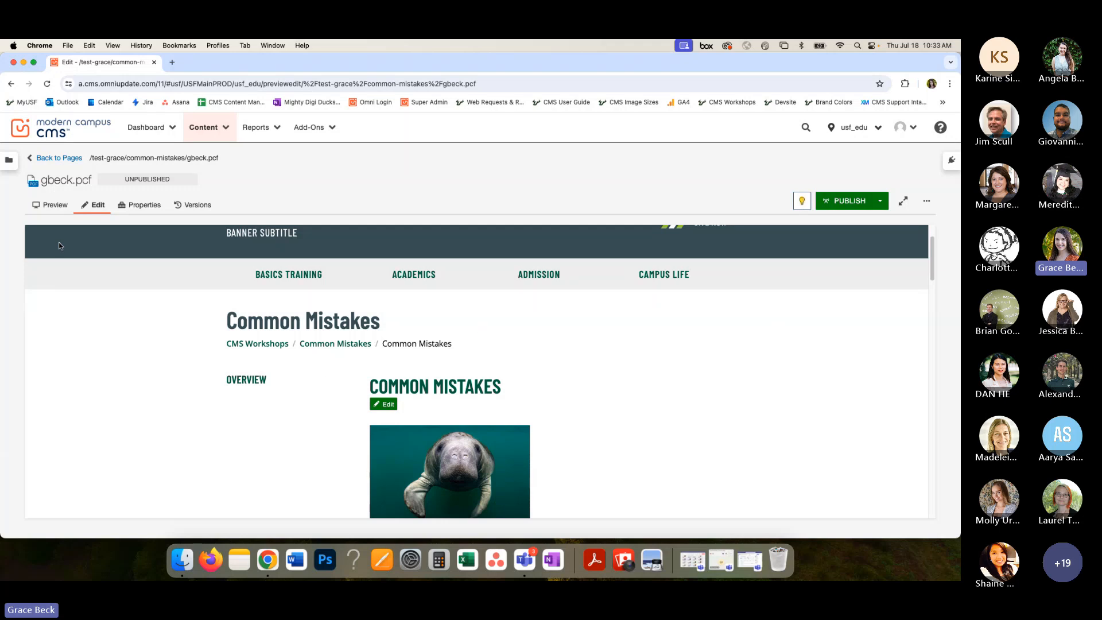
click(55, 206)
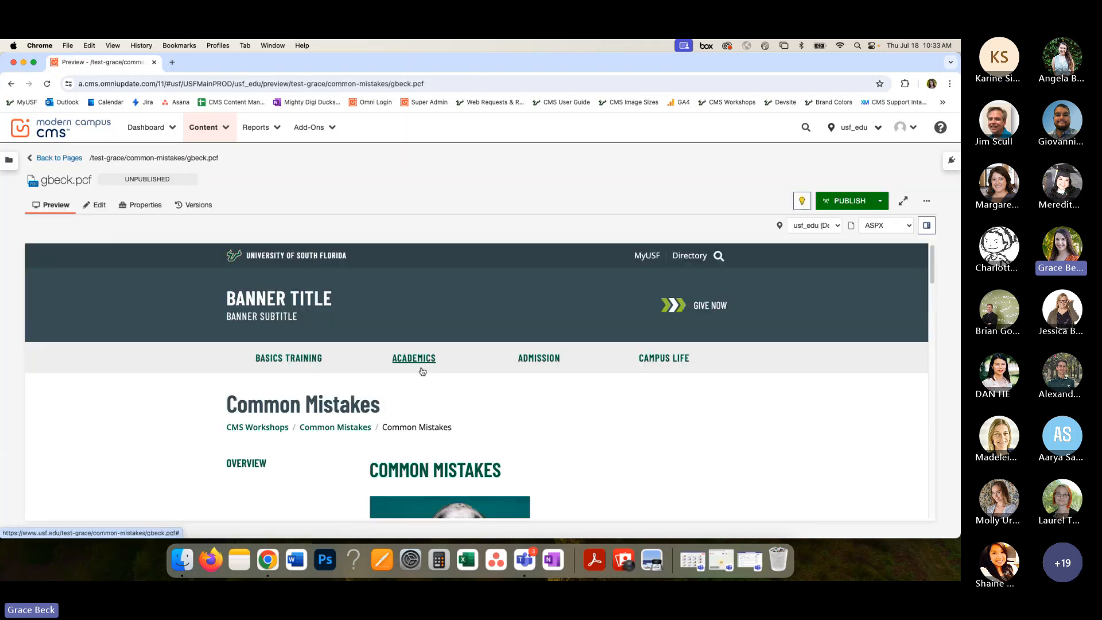
scroll(422, 371, down, 5)
scroll(422, 371, up, 3)
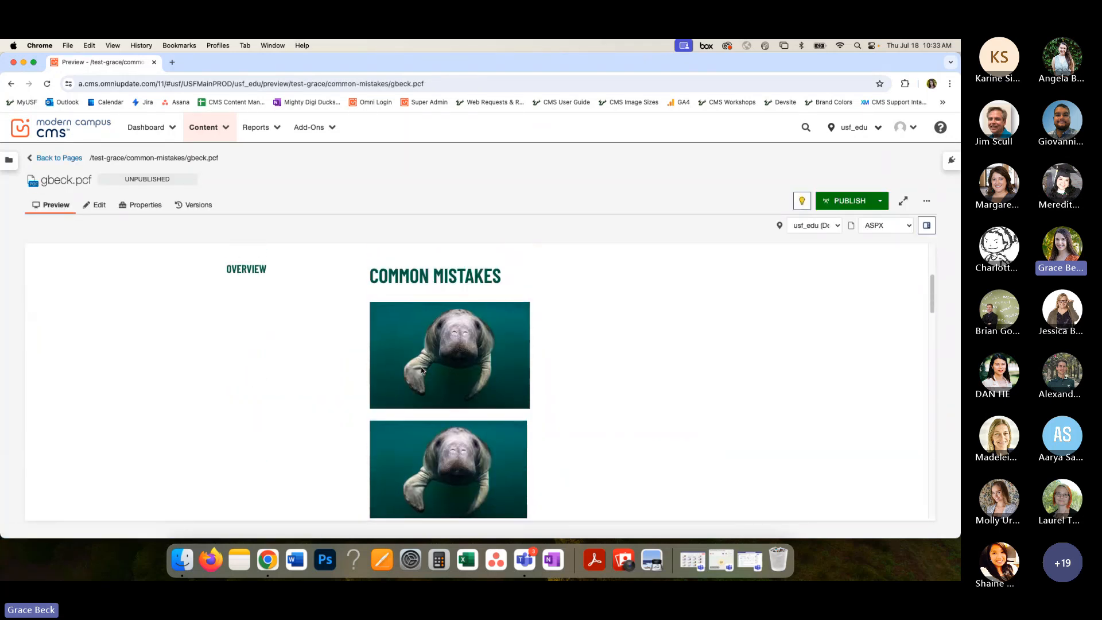
scroll(421, 371, up, 3)
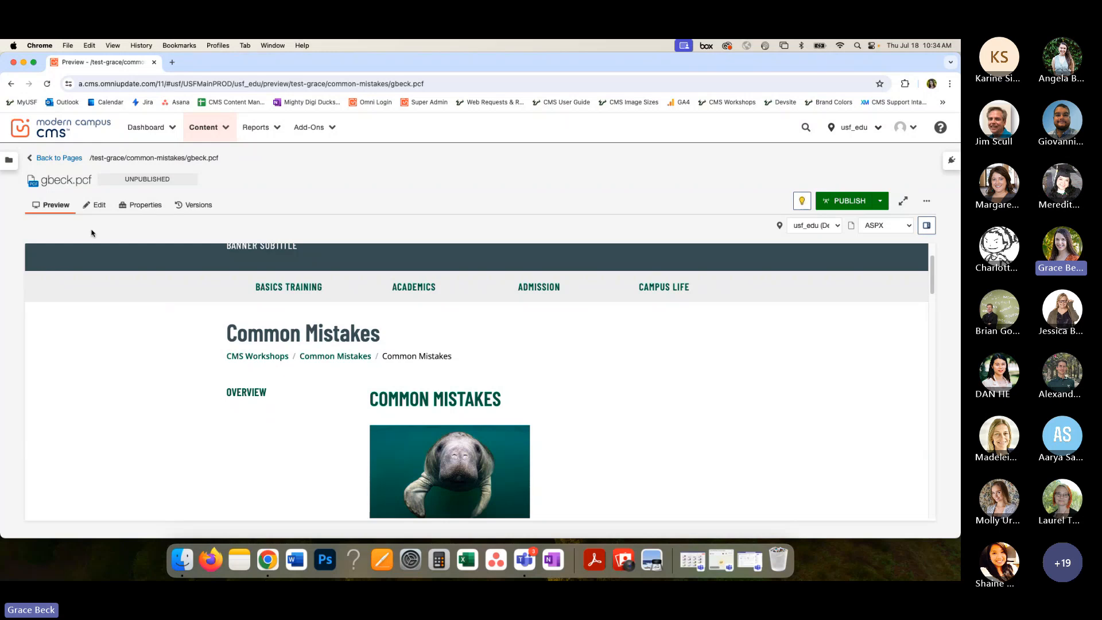
- Open the page's properties at Title and Metadata, then open a blank browser tab and return to the properties
click(98, 207)
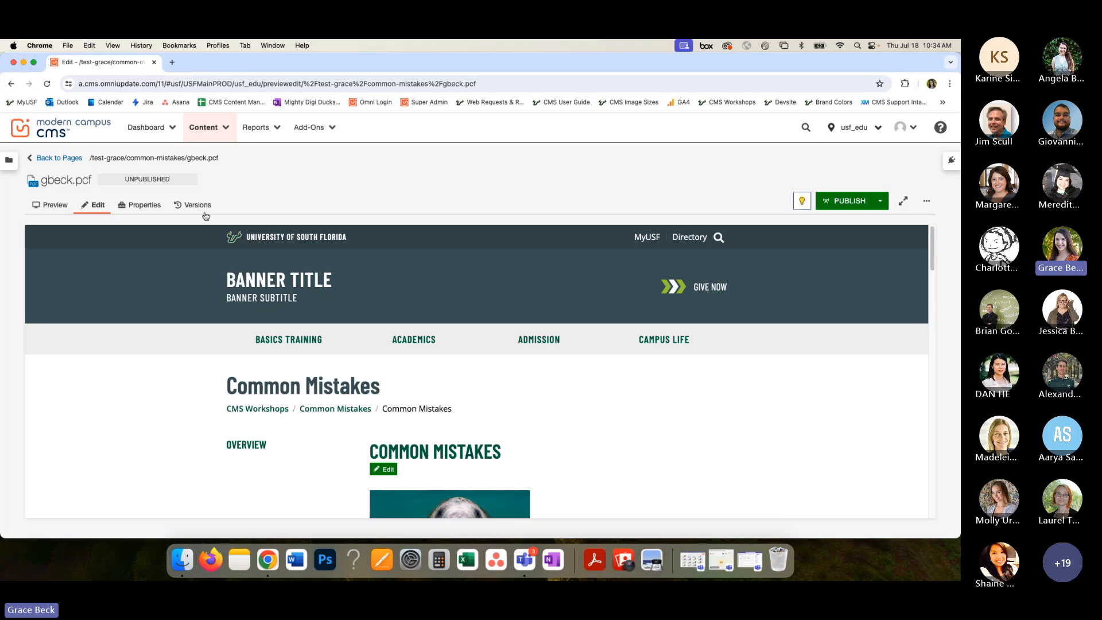
click(144, 207)
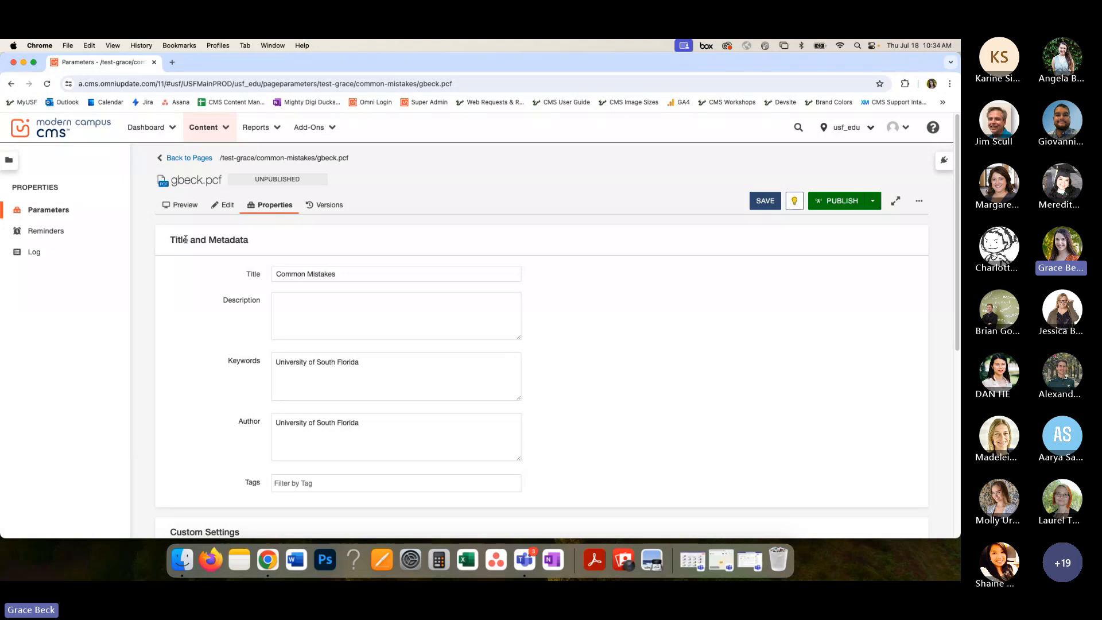
scroll(195, 280, up, 5)
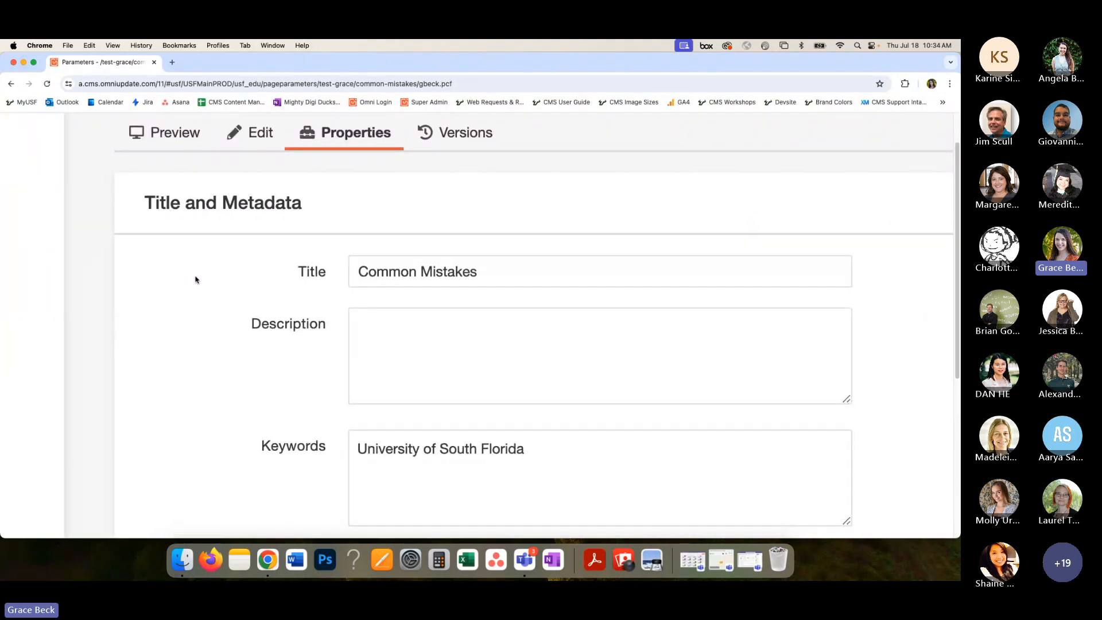
click(172, 62)
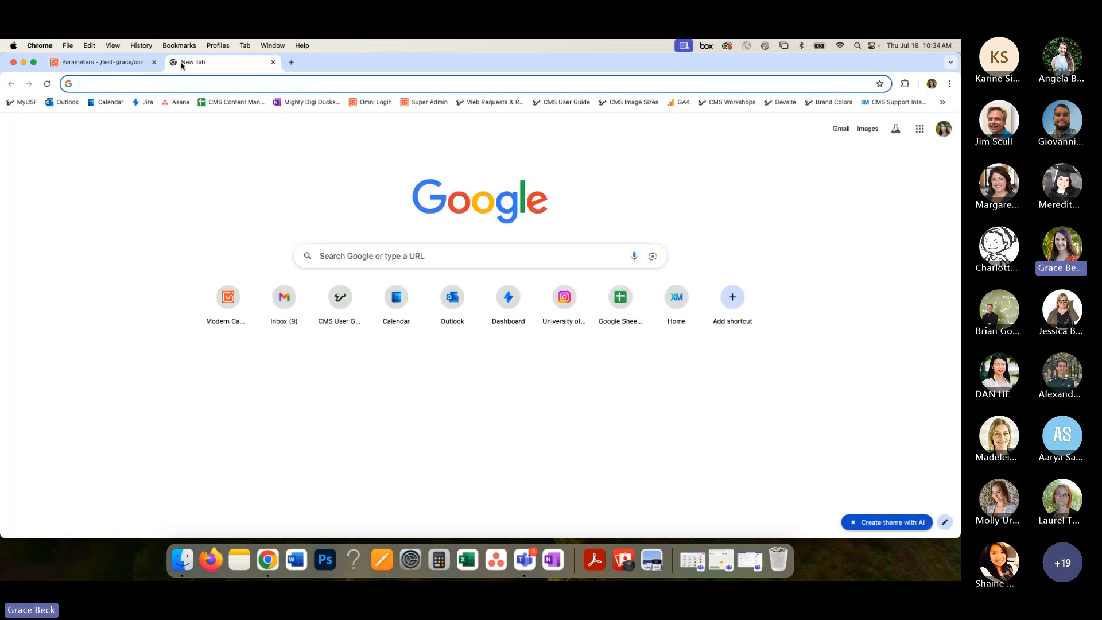
click(116, 65)
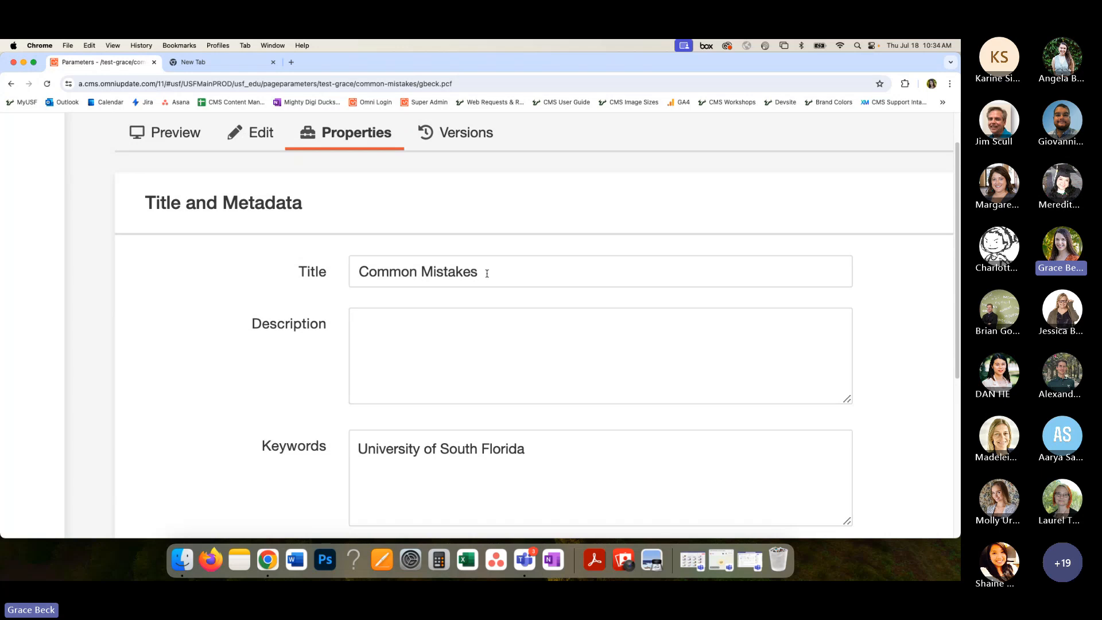
- Replace the page's metadata Title with "Title"
drag(484, 273, 360, 271)
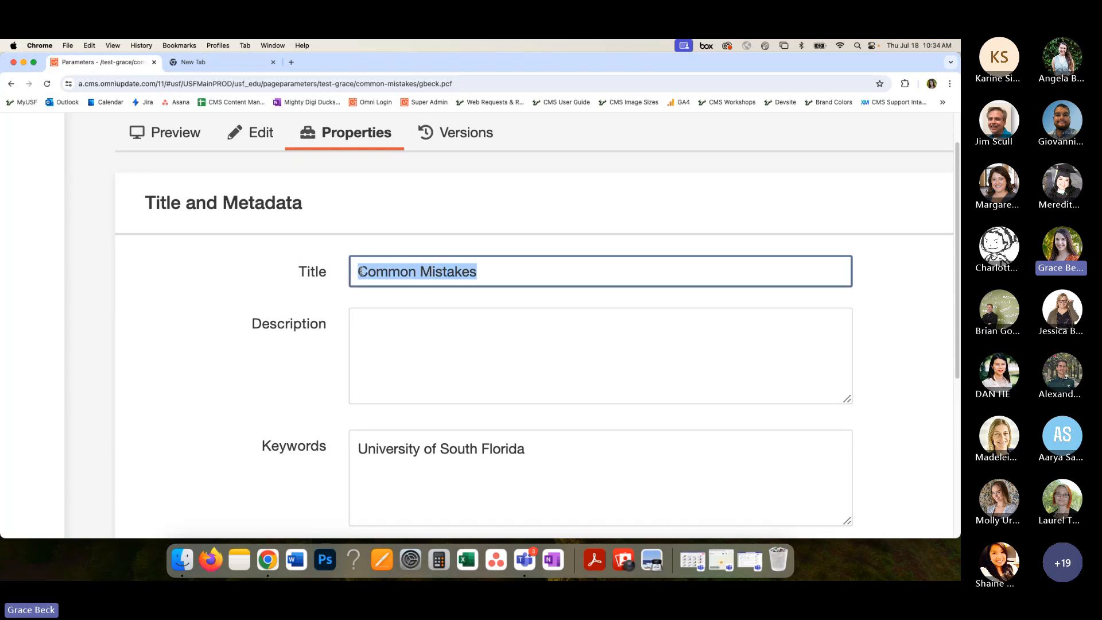
text(Title)
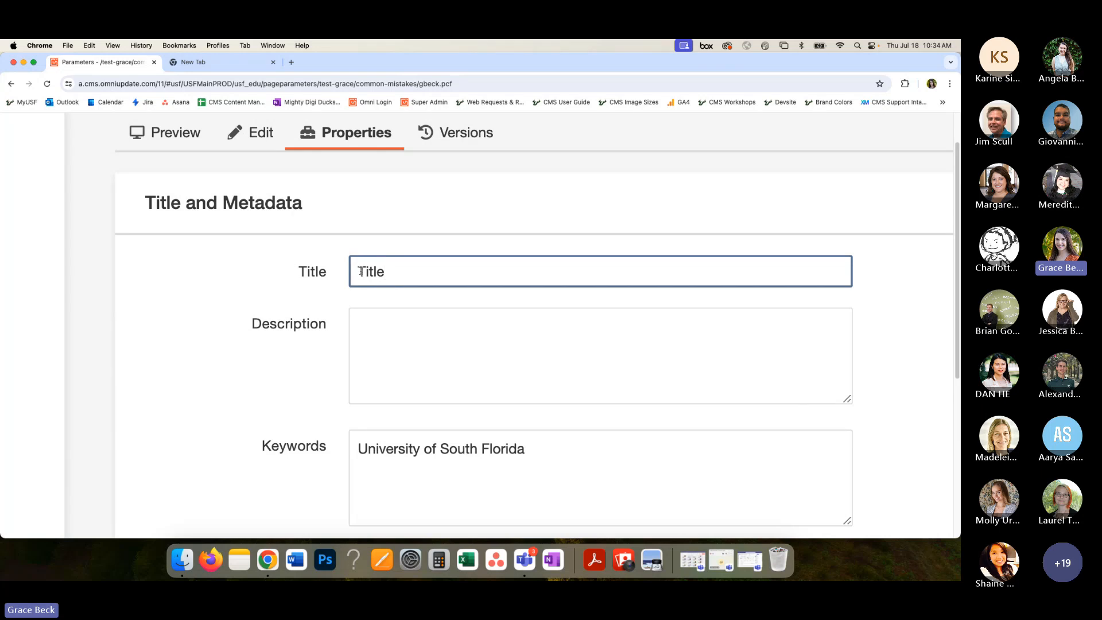
key(super+minus)
key(super+minus)
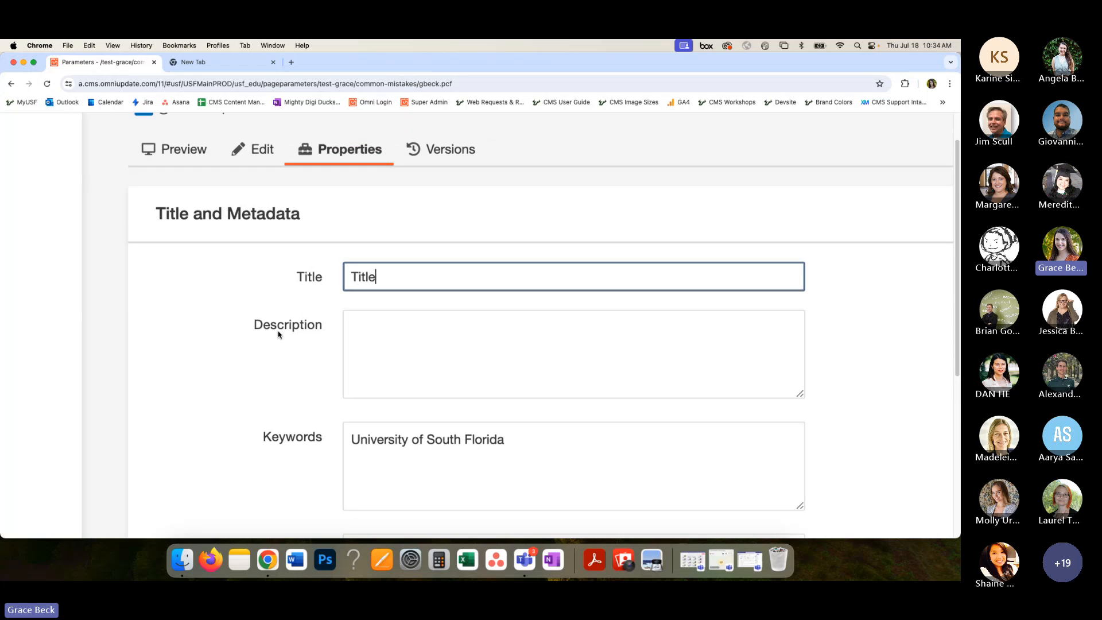
- Copy the Content Title text "Common Mistakes" from Custom Settings into the metadata Title field
scroll(280, 333, down, 5)
scroll(279, 334, down, 5)
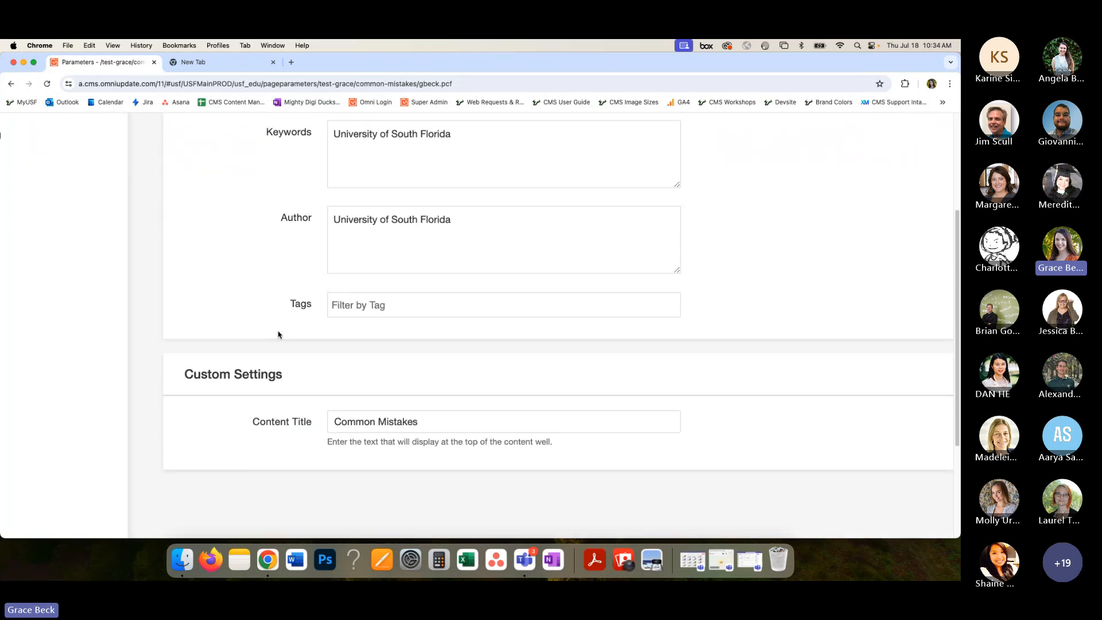
drag(257, 397, 372, 395)
triple_click(372, 395)
key(super+c)
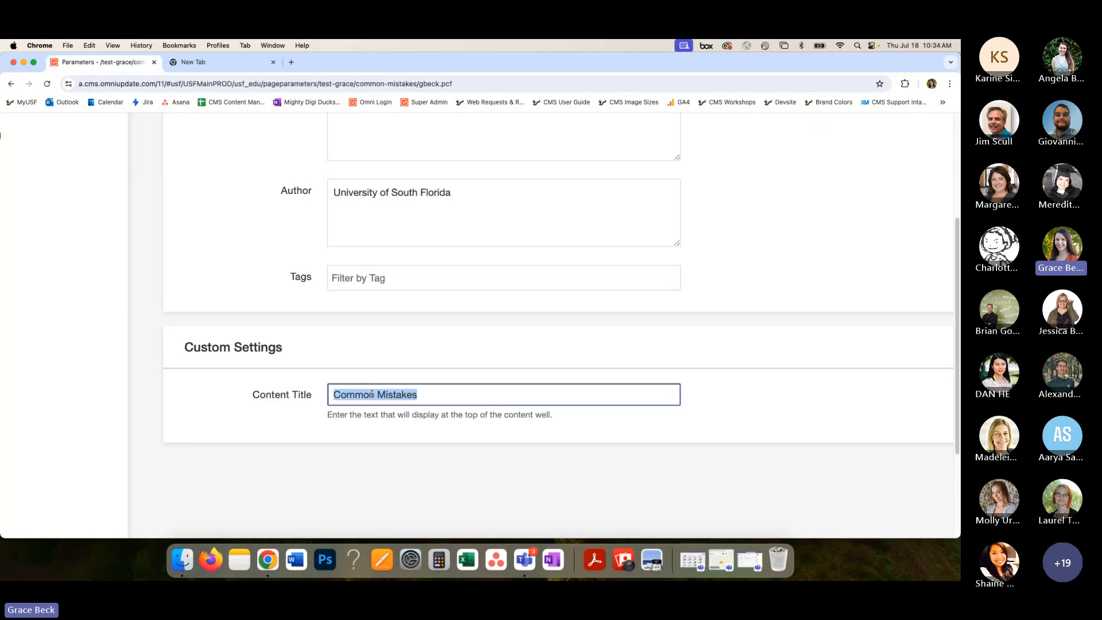
scroll(372, 394, up, 15)
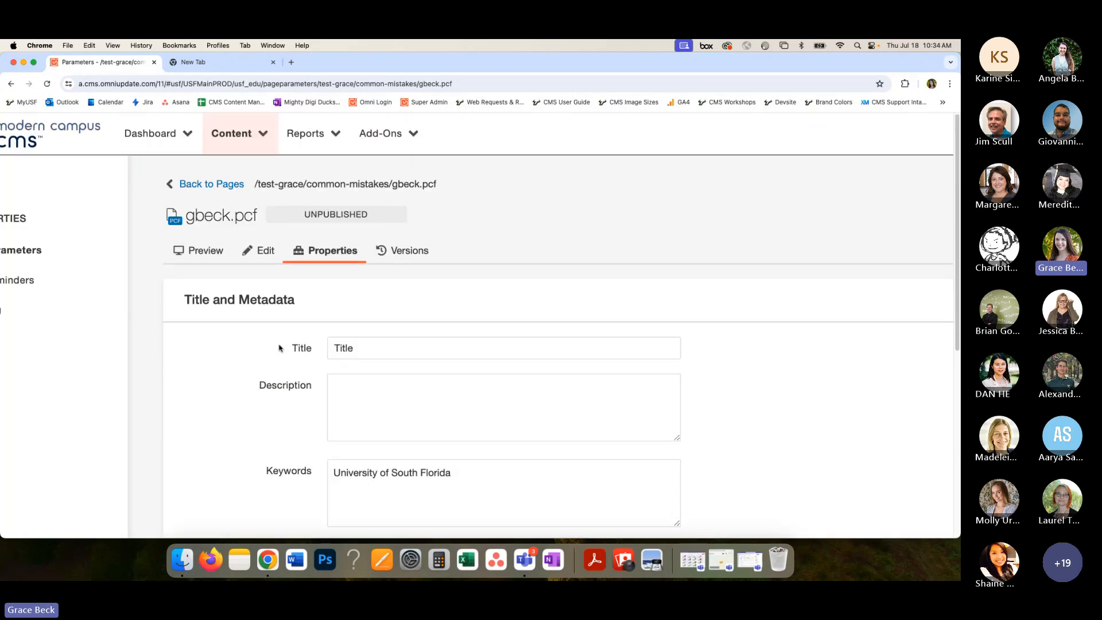
click(347, 341)
key(super+v)
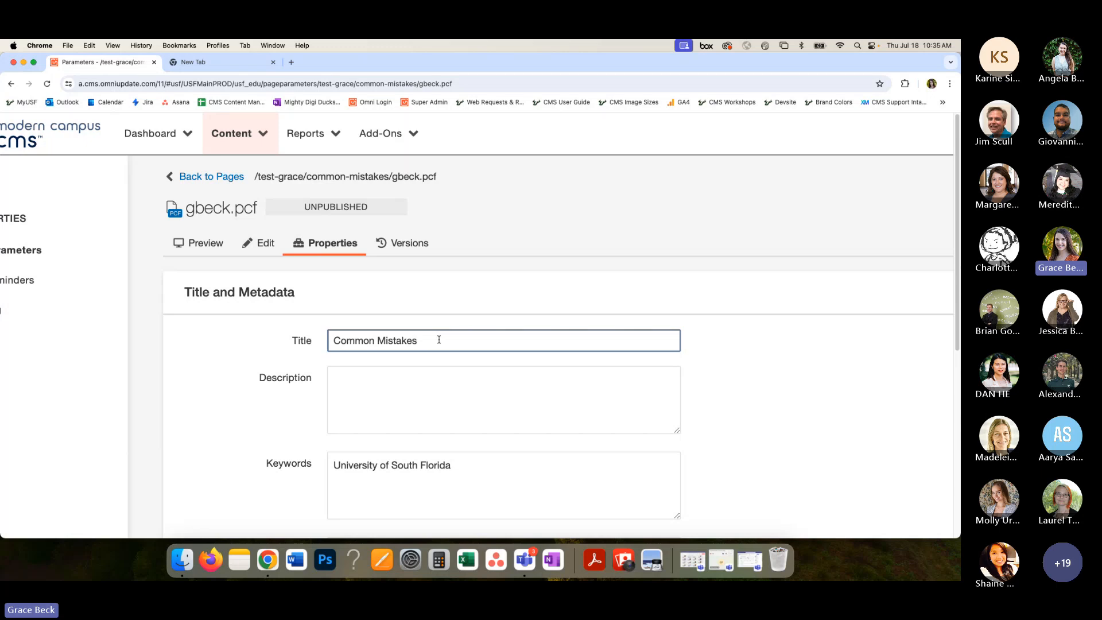
- Compare the metadata Title with the Content Title under Custom Settings, checking the description, keywords, author and tags fields between them
scroll(277, 417, down, 3)
scroll(277, 418, down, 2)
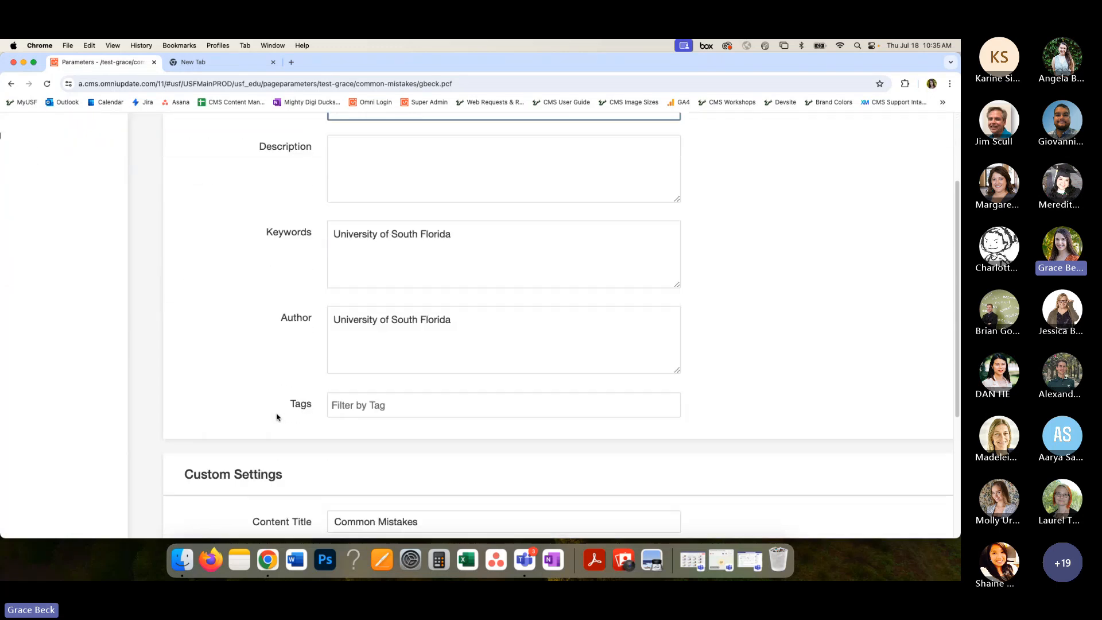
scroll(276, 417, up, 1)
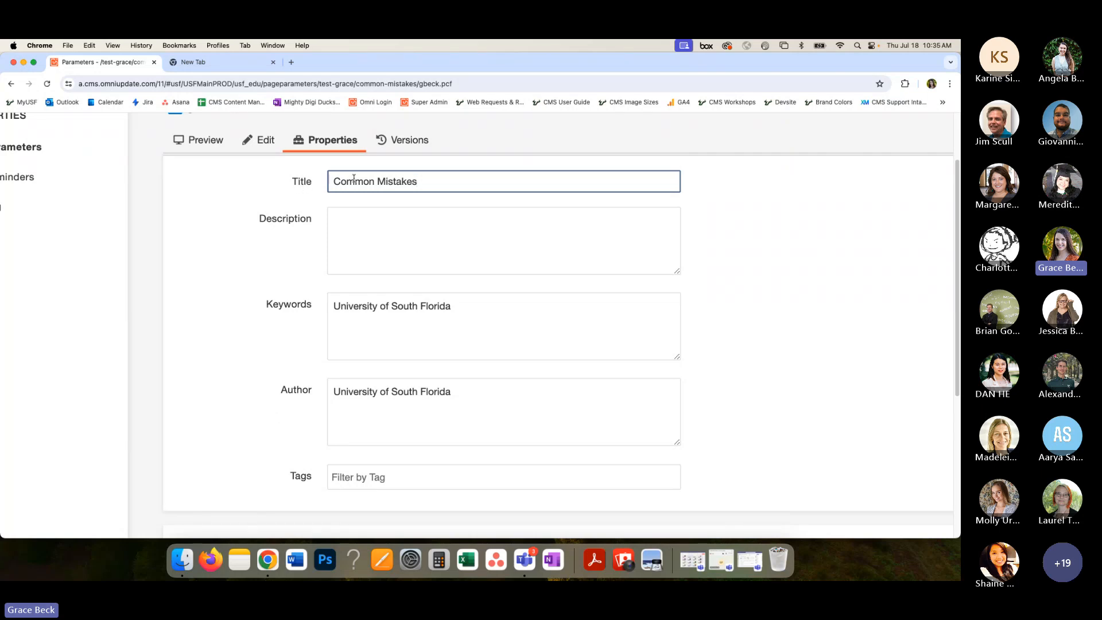
drag(333, 181, 363, 182)
scroll(333, 265, down, 4)
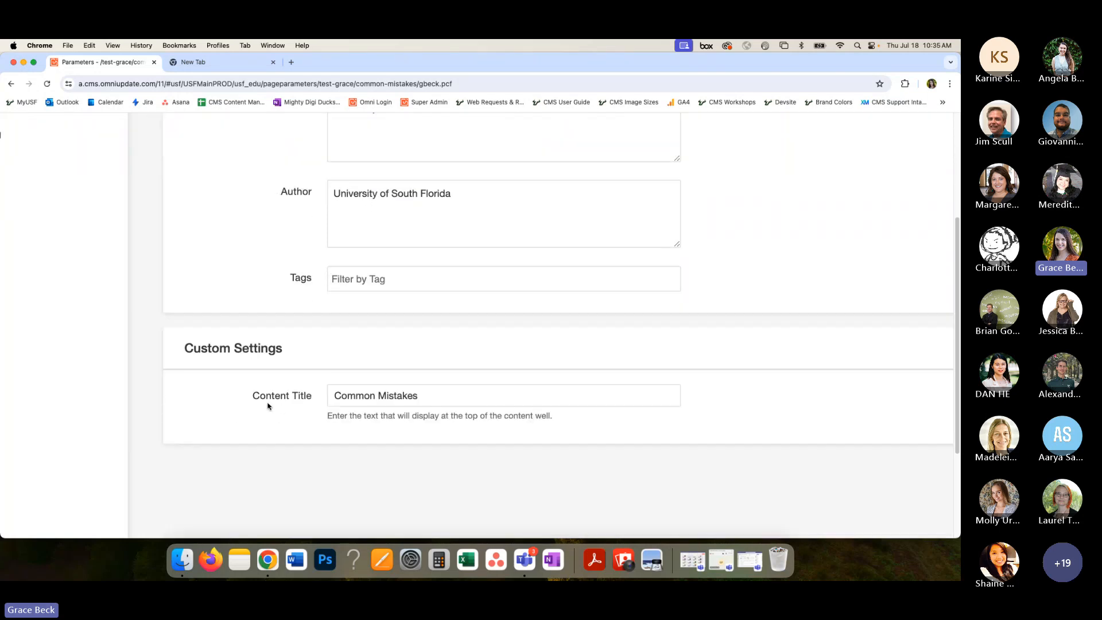
- Extend the page's metadata Title to "Common Mistakes | CMS Workshops | University of South Florida"
scroll(278, 407, up, 5)
scroll(356, 390, up, 2)
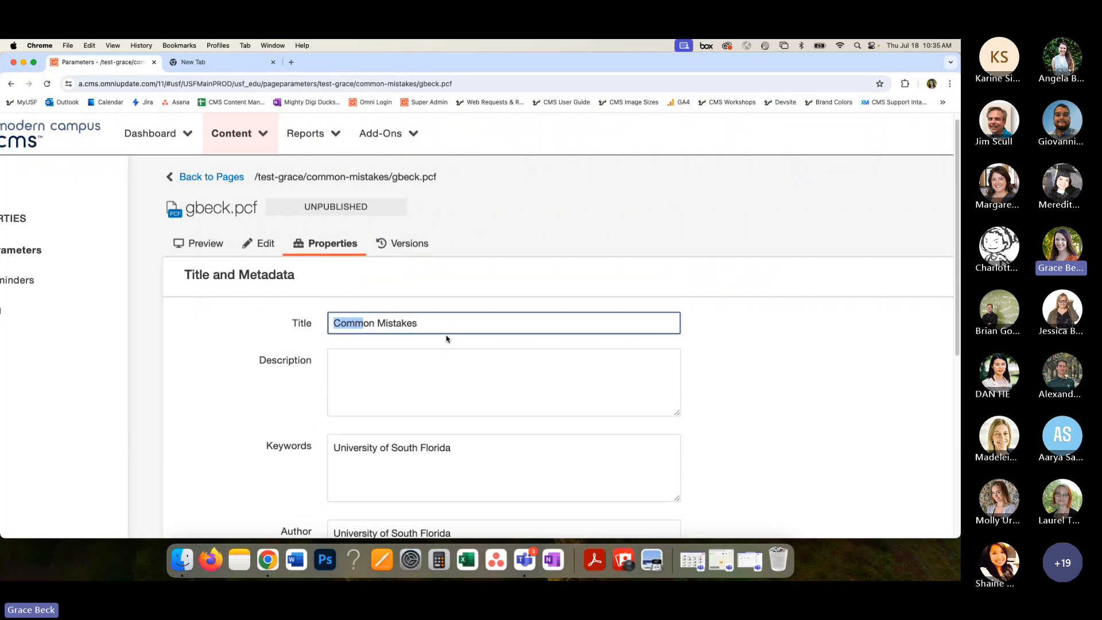
click(446, 323)
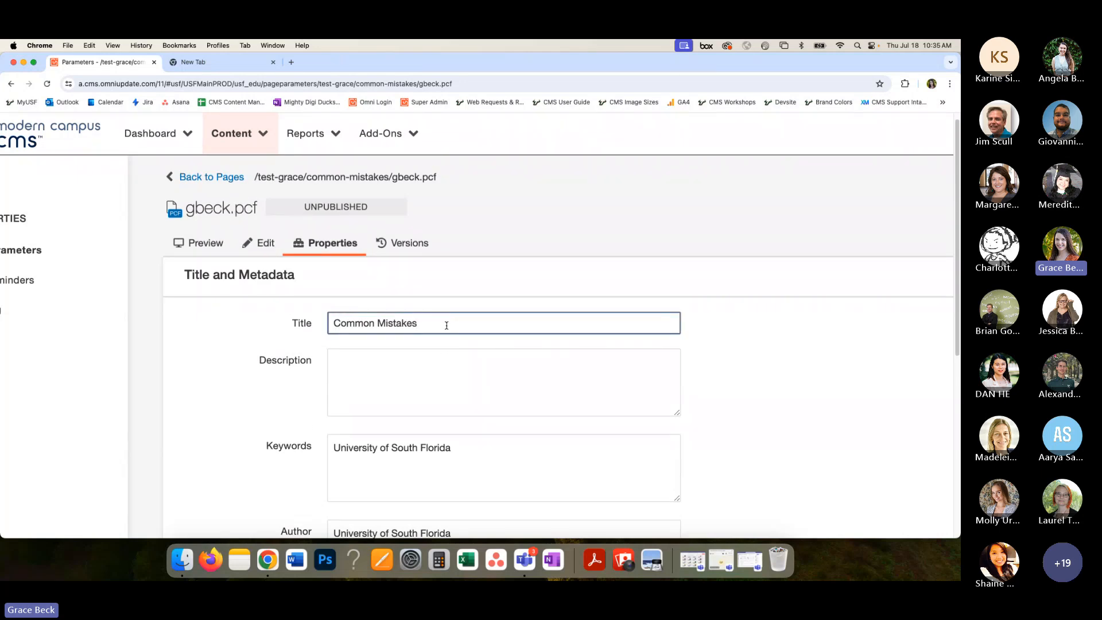
drag(447, 324, 332, 325)
click(344, 325)
click(423, 323)
text(CMS Workshops)
text(| University of South Florida)
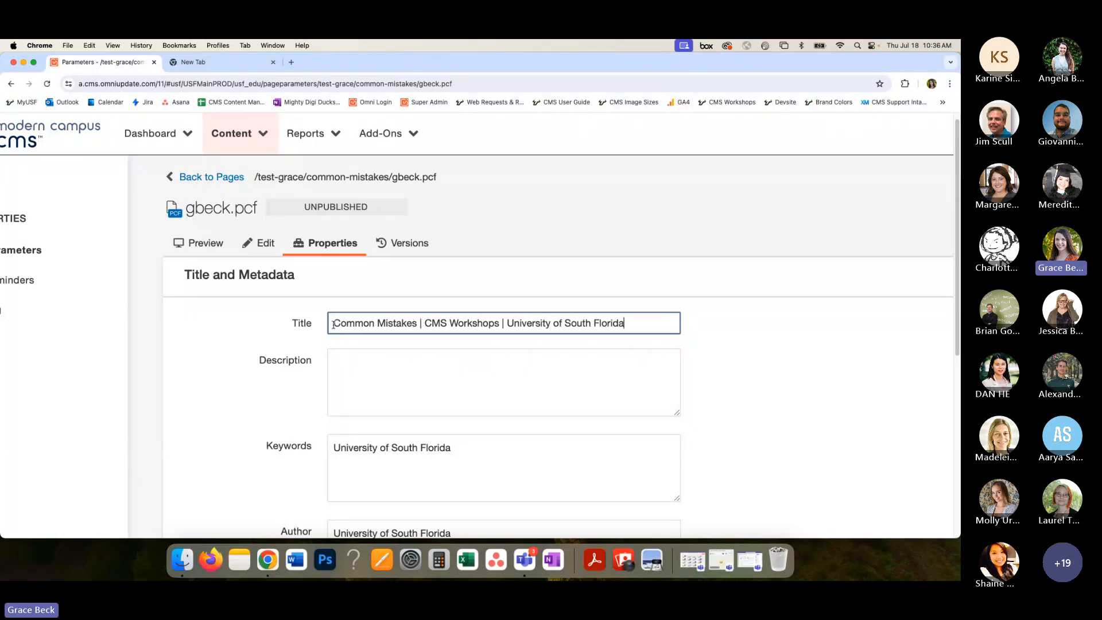
drag(334, 324, 629, 323)
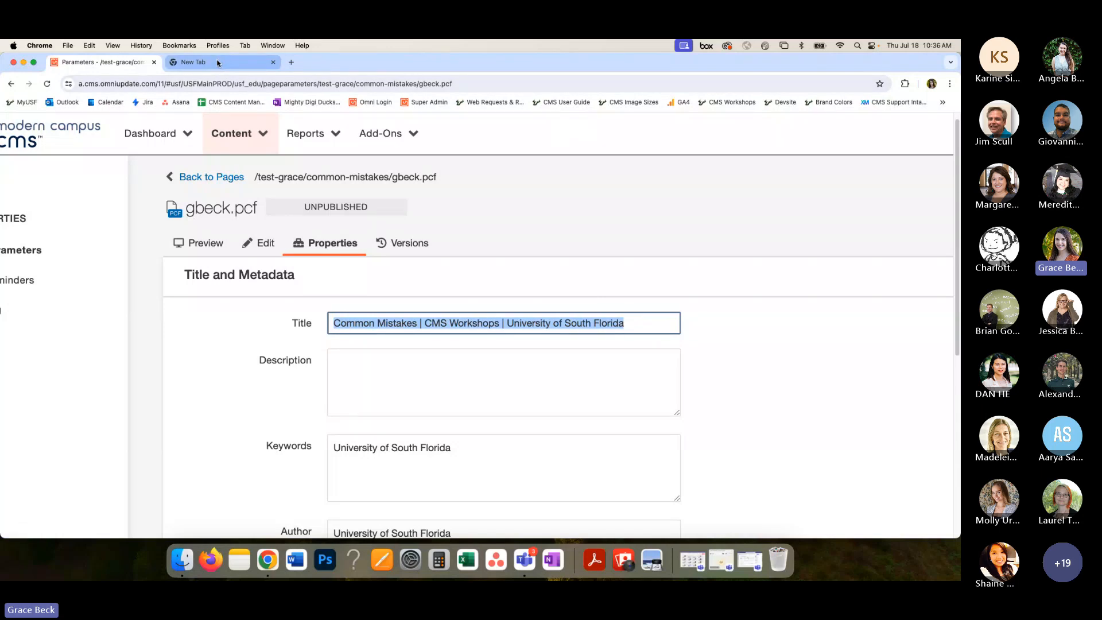
click(449, 323)
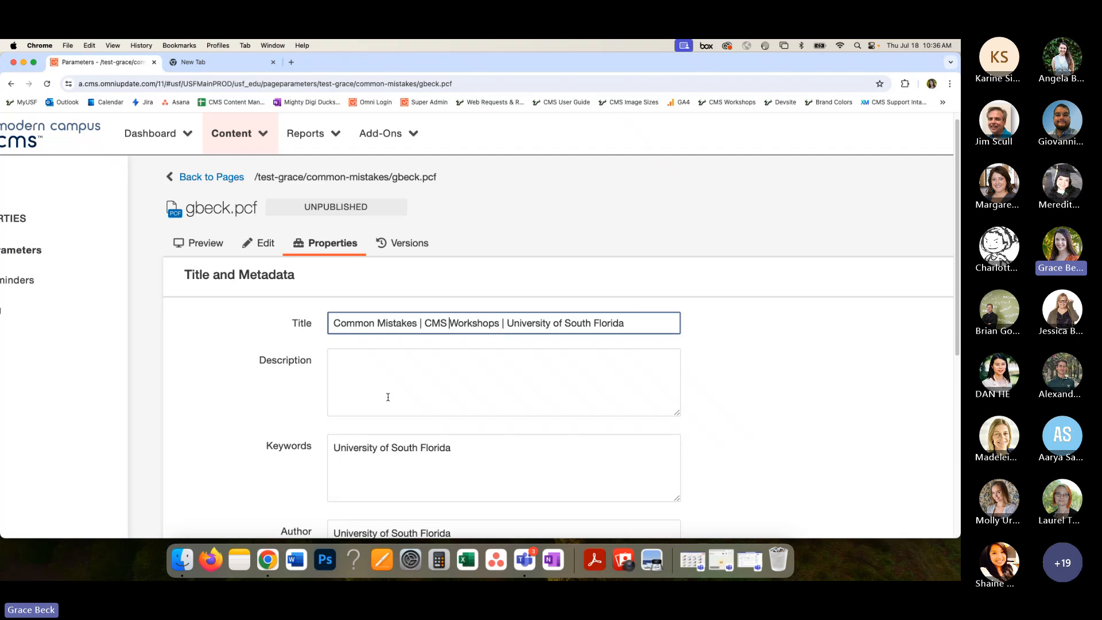
- Enter the page description "Learn more about the USF CMS common mistakes, how to avoid them, and best practices to create great content."
click(388, 397)
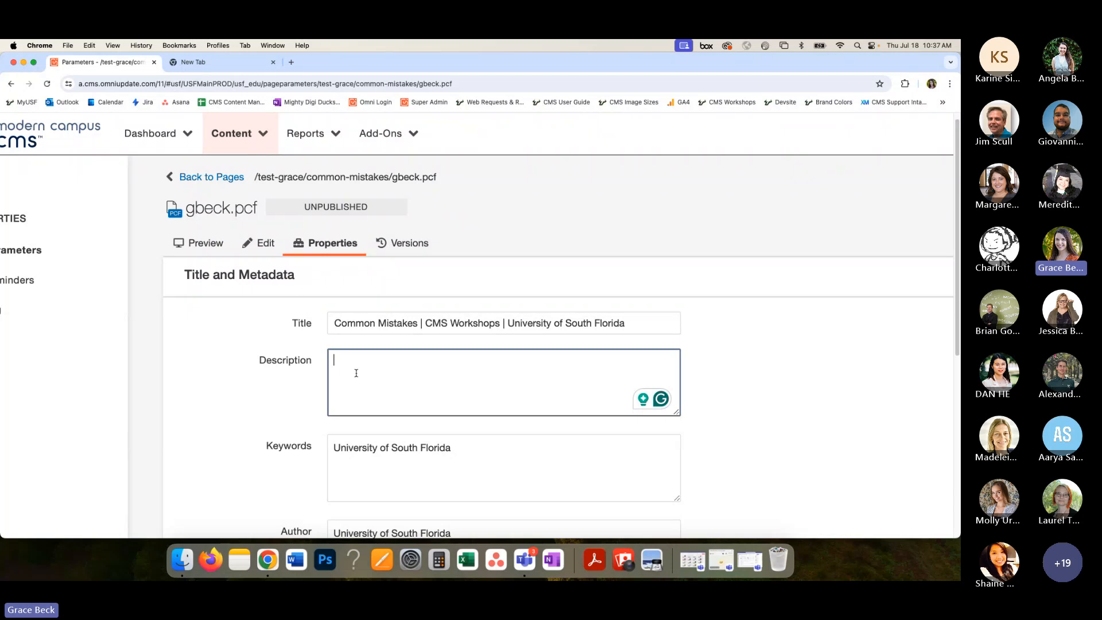
text(Learn more about the )
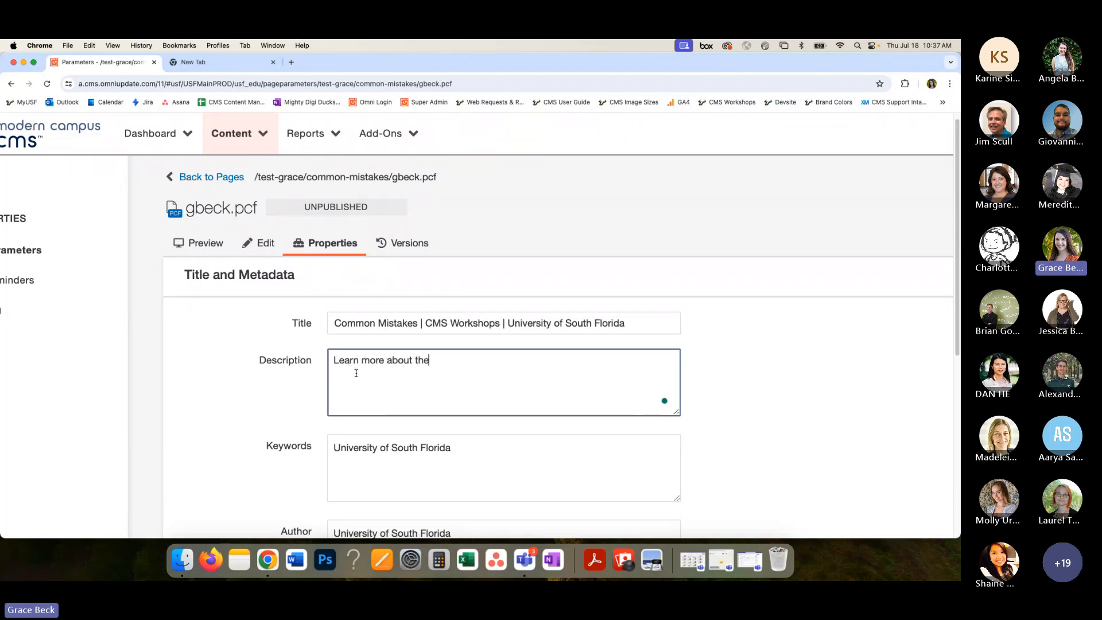
text(USF CMS common mist)
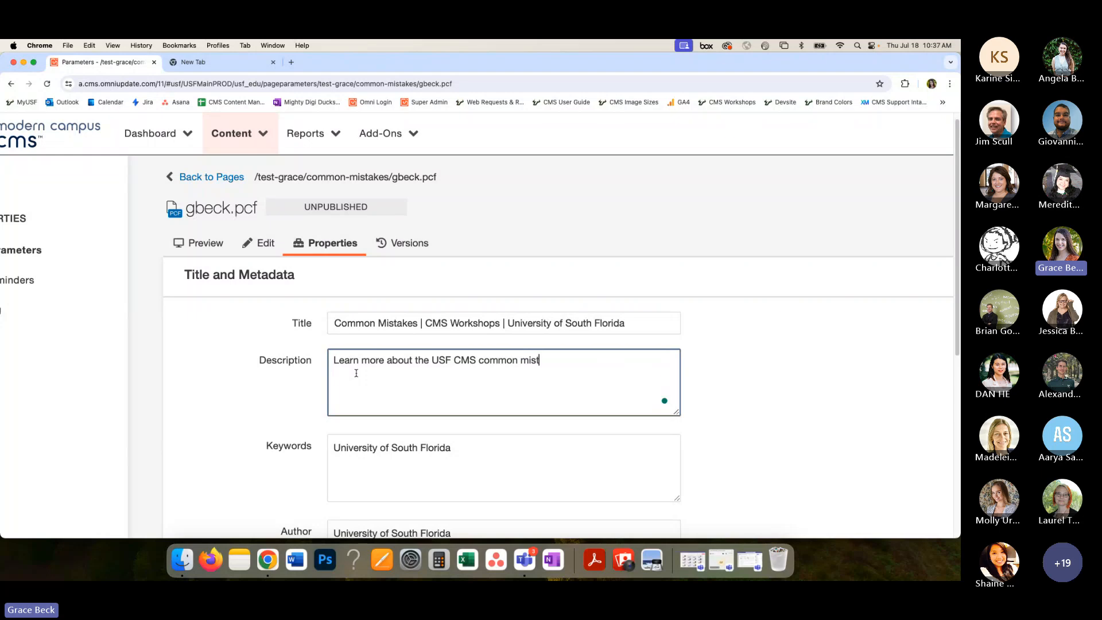
text(akes, )
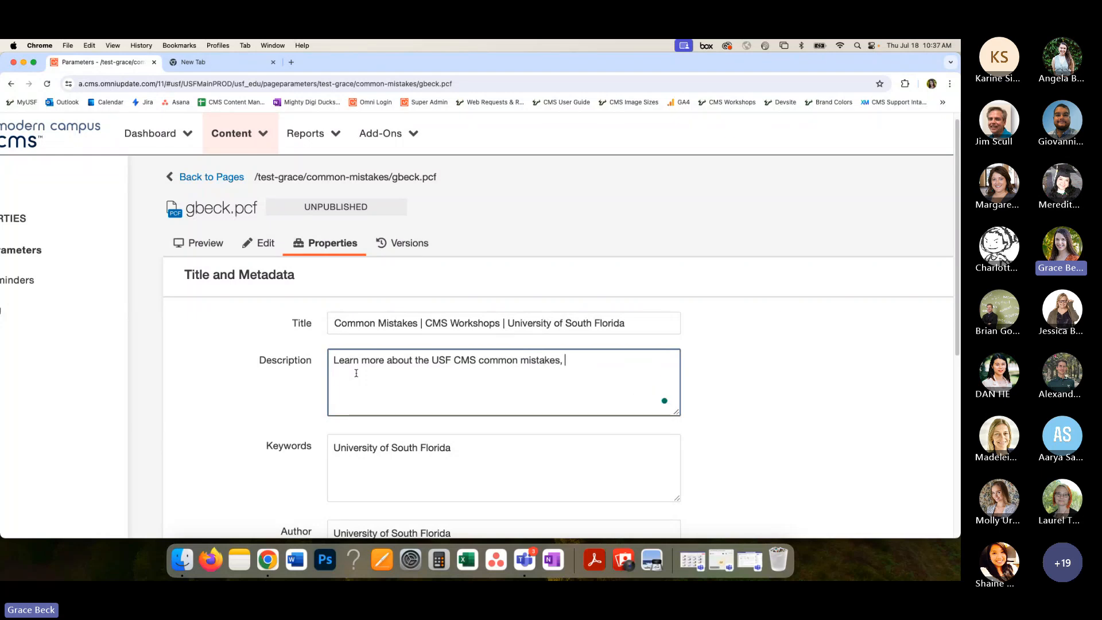
text(how to avoid them, and be)
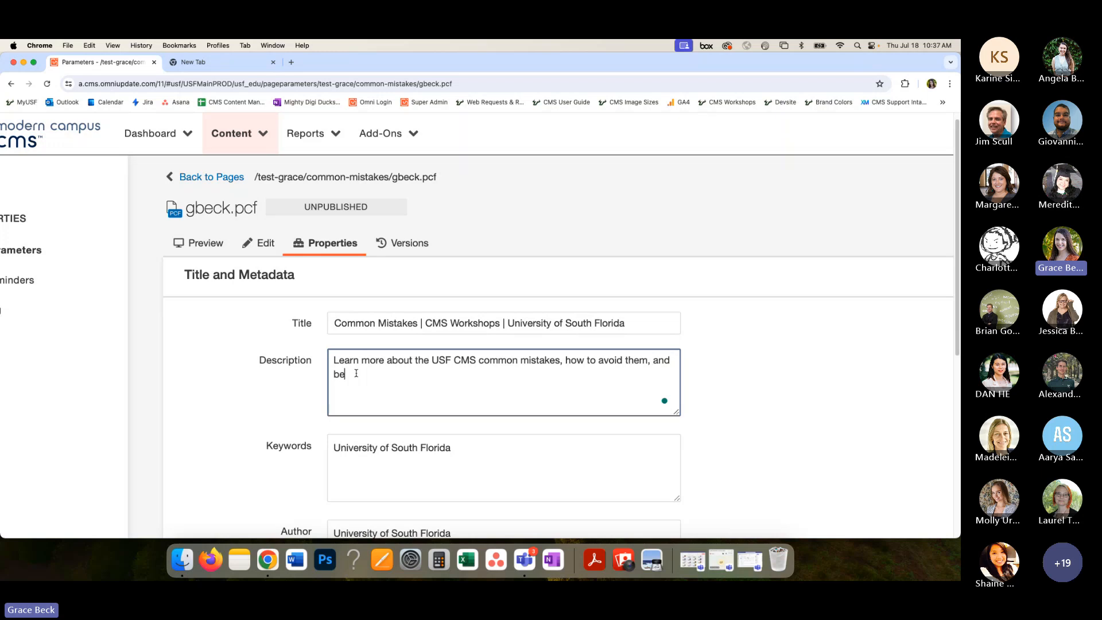
text(st practices to d)
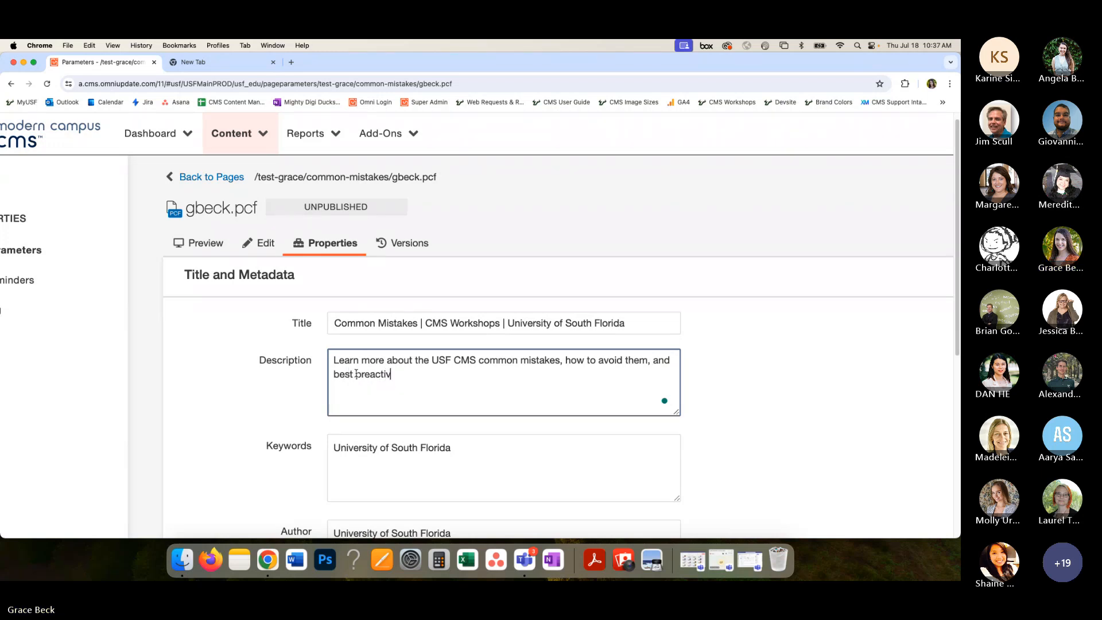
text(reate great content.)
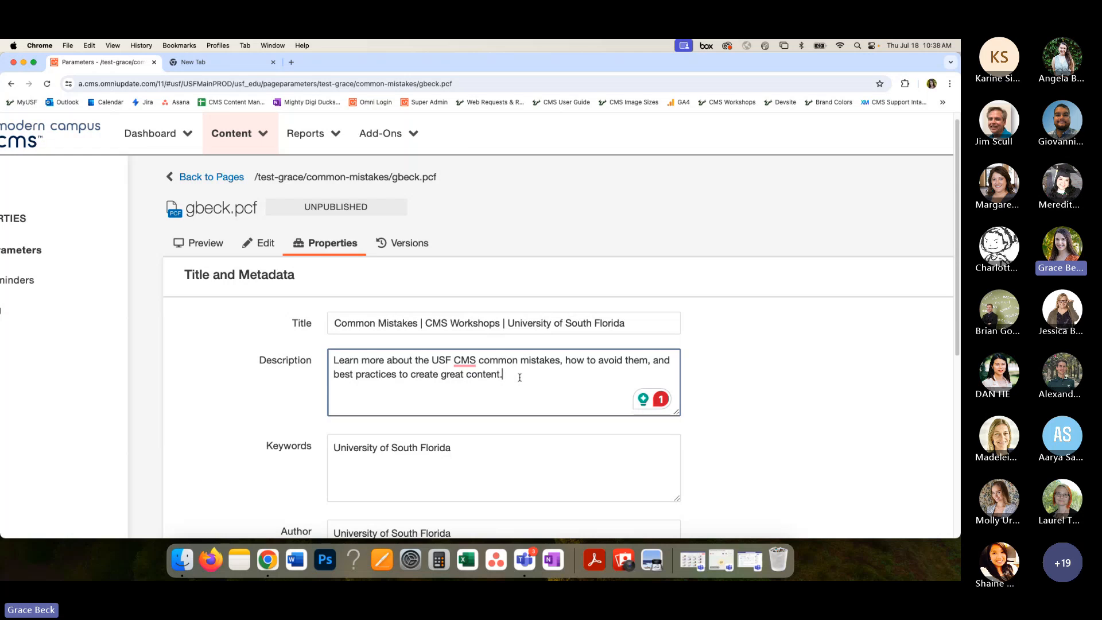
- Review the description text among the Title and Metadata fields and save the page properties
key(super+minus)
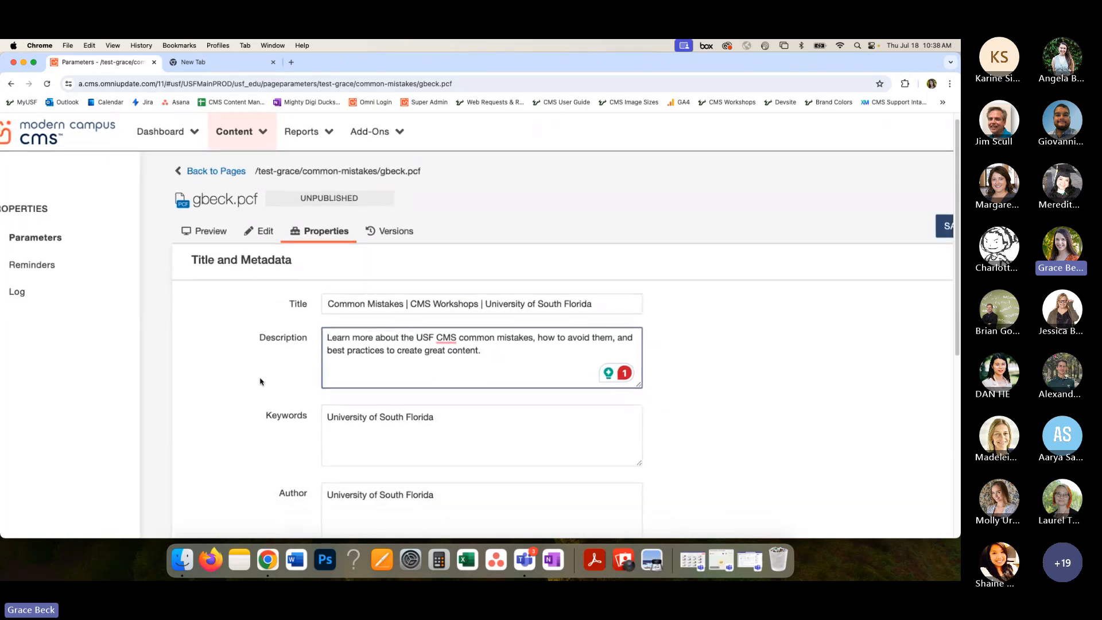
key(super+minus)
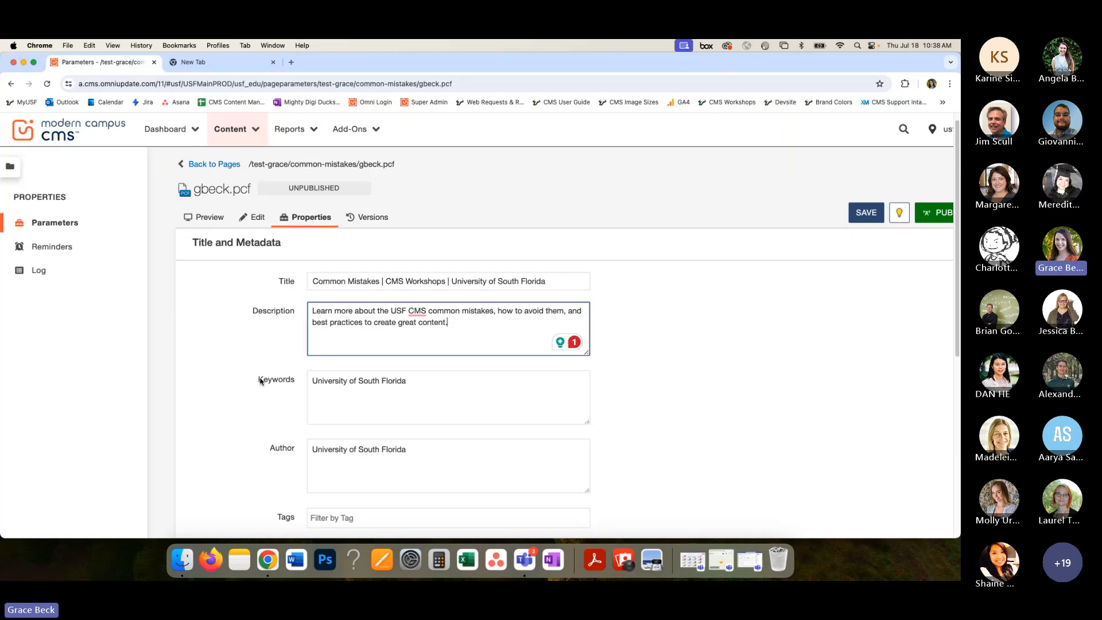
scroll(259, 381, down, 1)
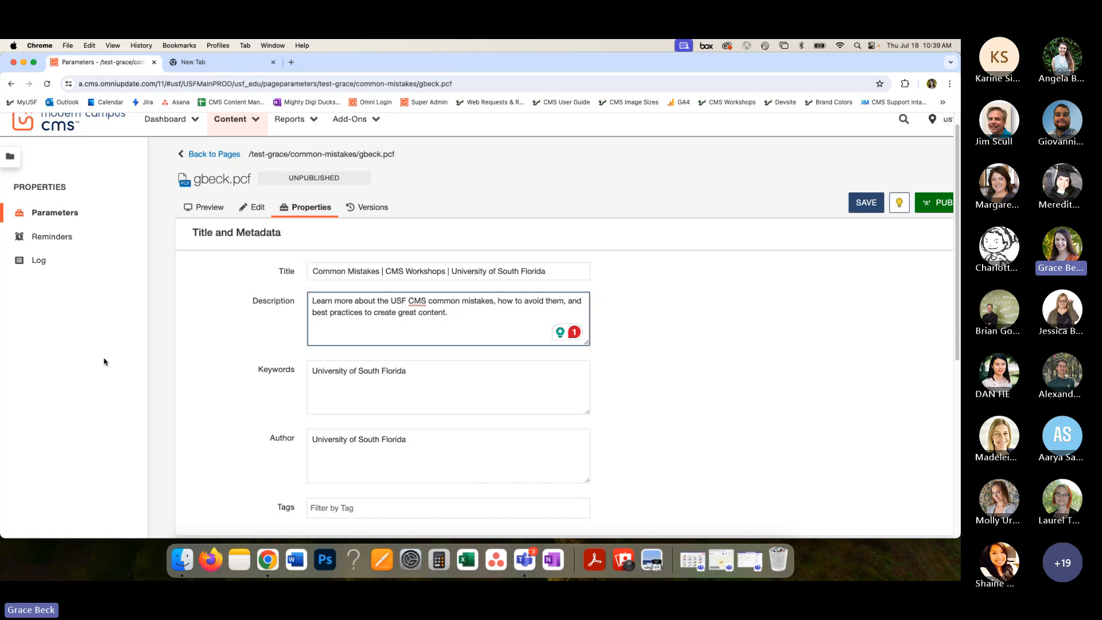
triple_click(347, 303)
click(487, 322)
drag(483, 316, 310, 297)
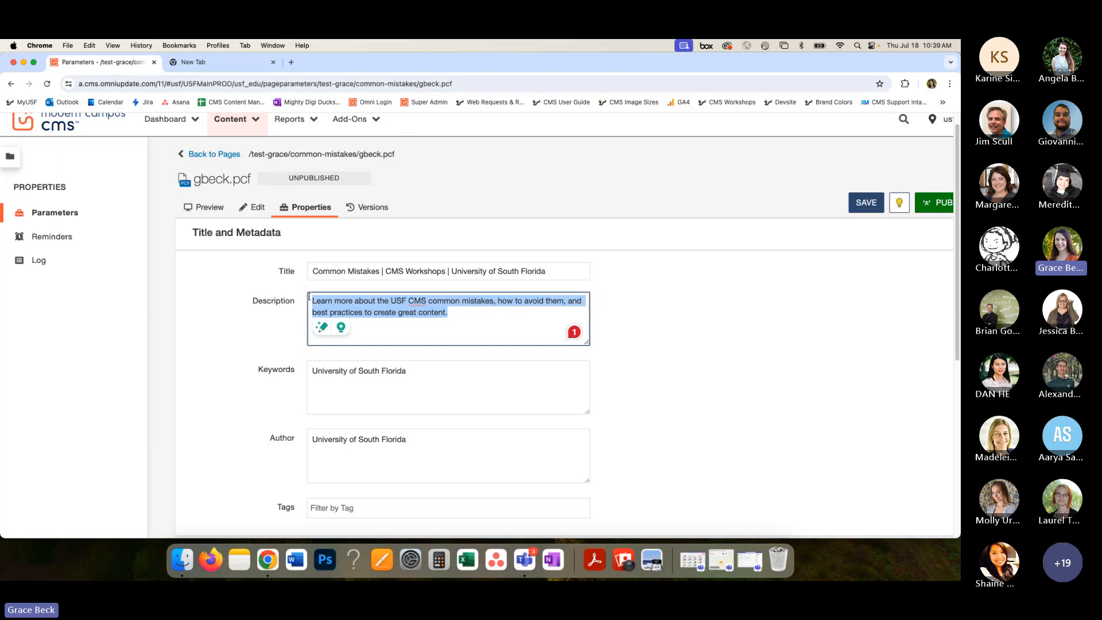
click(316, 300)
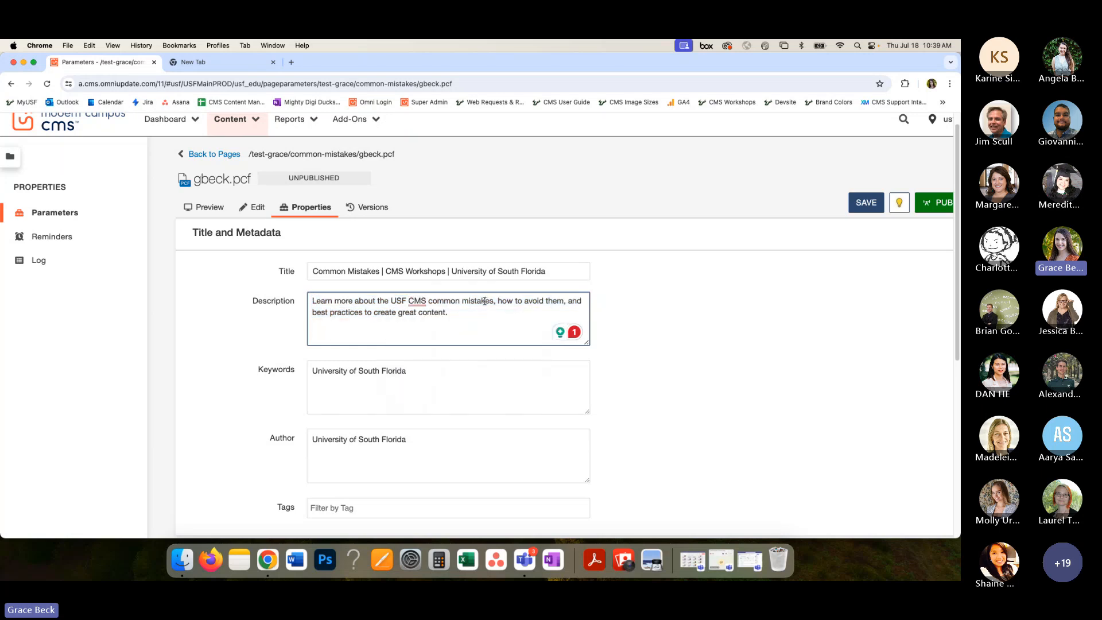
click(867, 203)
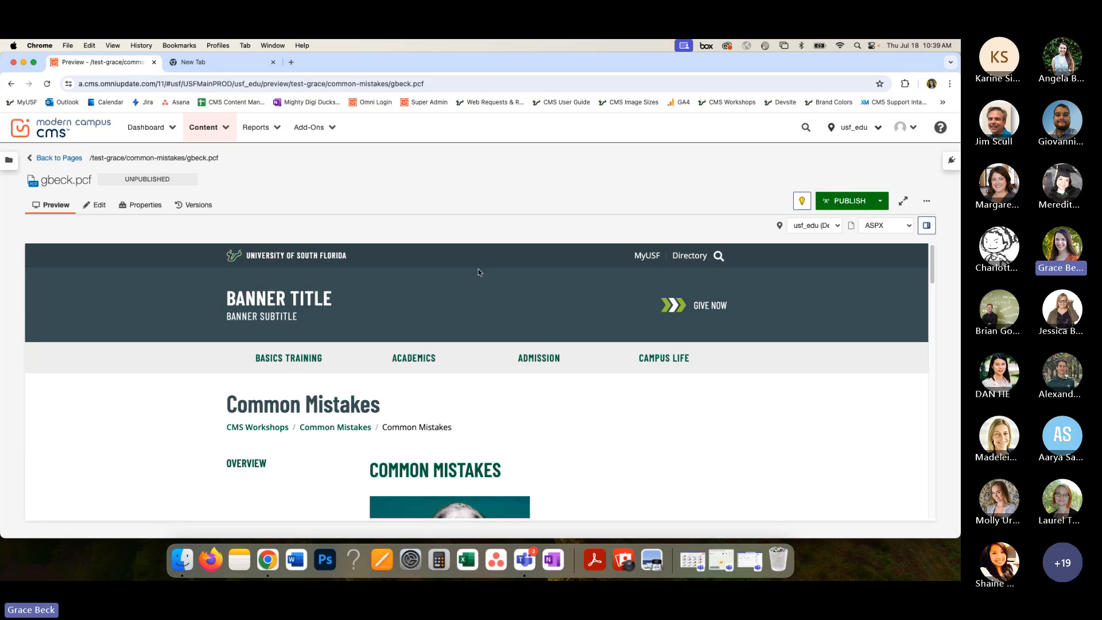
- Open the publish settings for the Common Mistakes page and set the publish target to Test
click(833, 204)
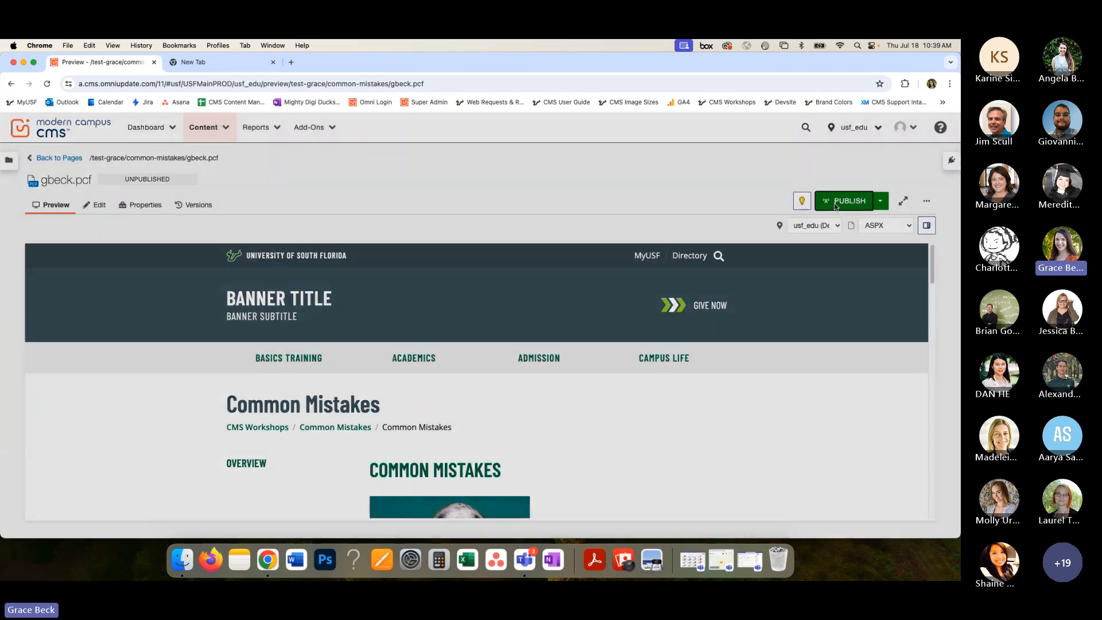
click(597, 322)
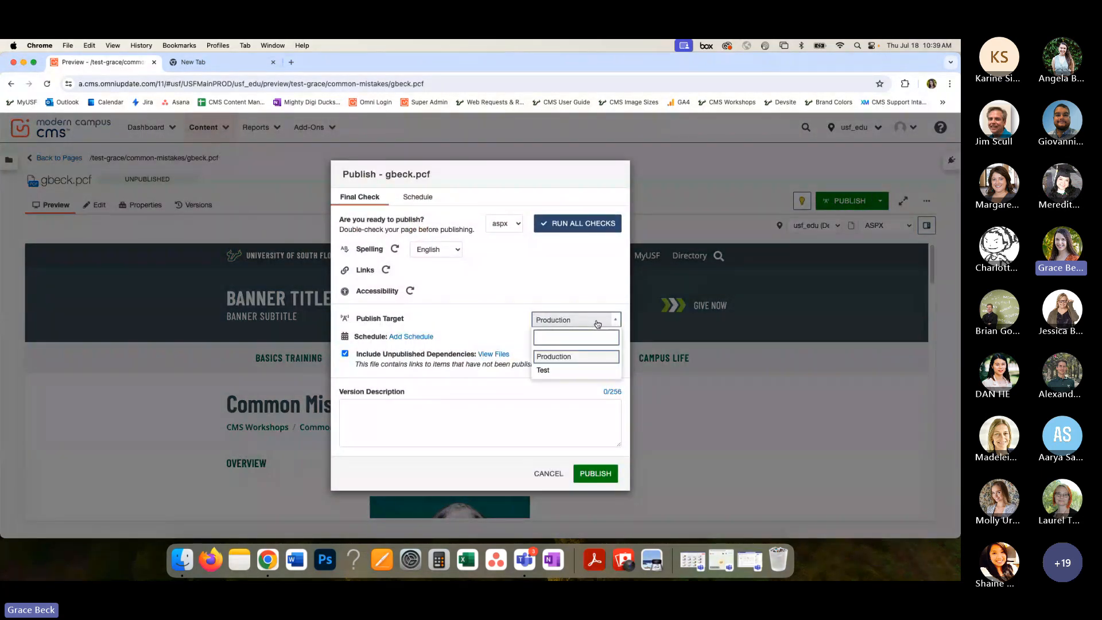
click(576, 370)
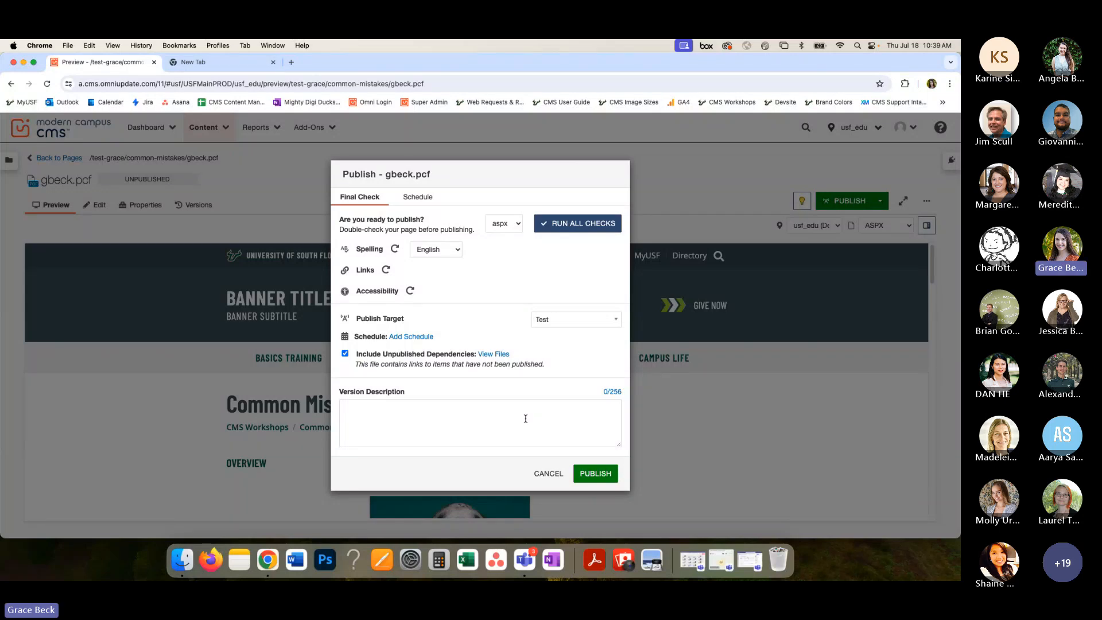
- Enter the version description "Added a new event to the page" and publish the page to the Test target
click(462, 422)
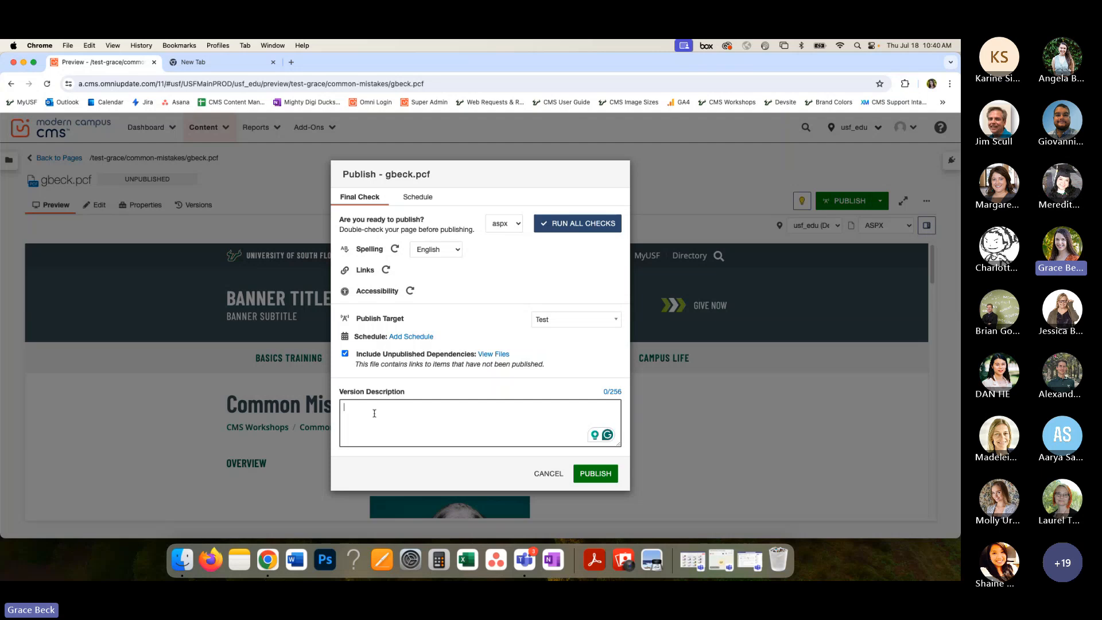
text(Added a new event ot the pa)
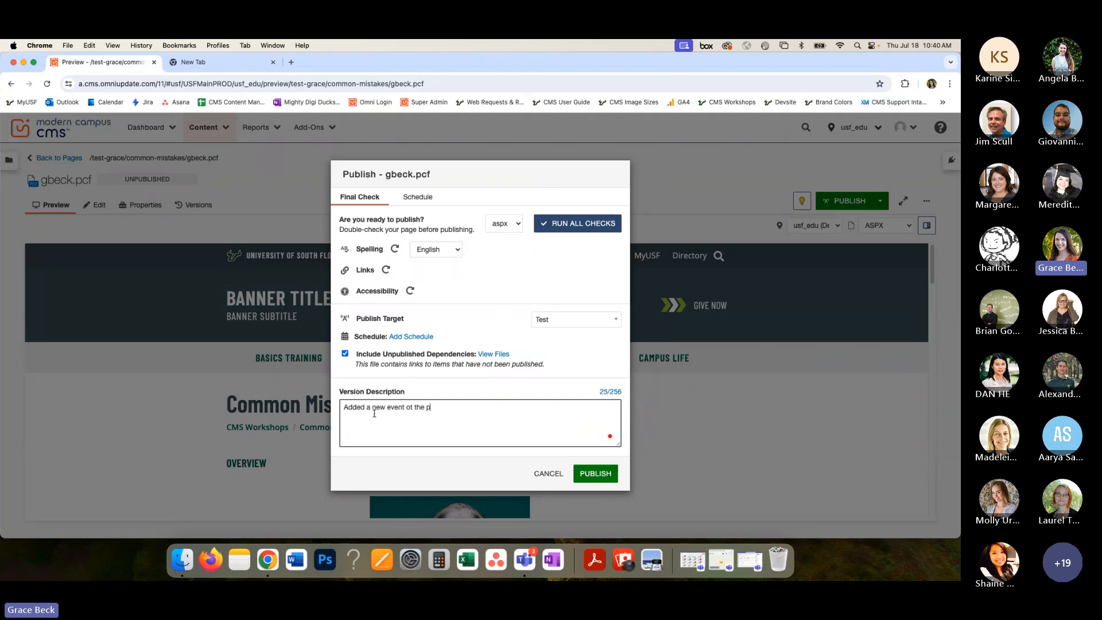
key(BackSpace)
key(BackSpace)
key(BackSpace)
key(BackSpace)
key(BackSpace)
key(BackSpace)
key(BackSpace)
key(BackSpace)
key(BackSpace)
text(to th)
key(BackSpace)
key(BackSpace)
key(BackSpace)
key(BackSpace)
text(o the page)
click(586, 476)
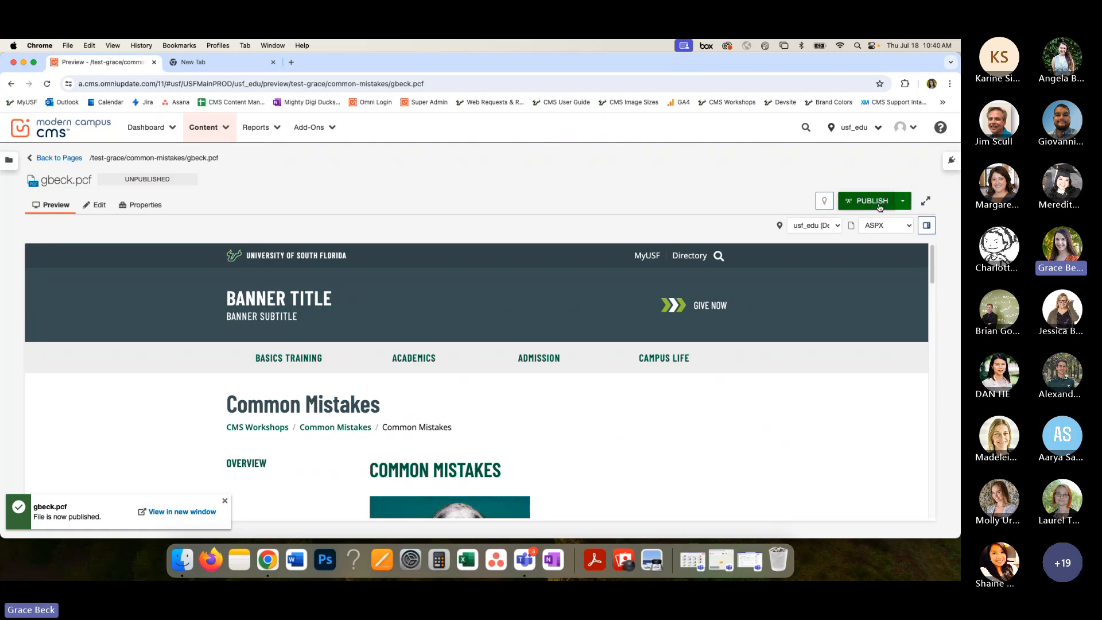
- Prepare another publish of the page with target Production and the version description "blah blah blah"
click(880, 201)
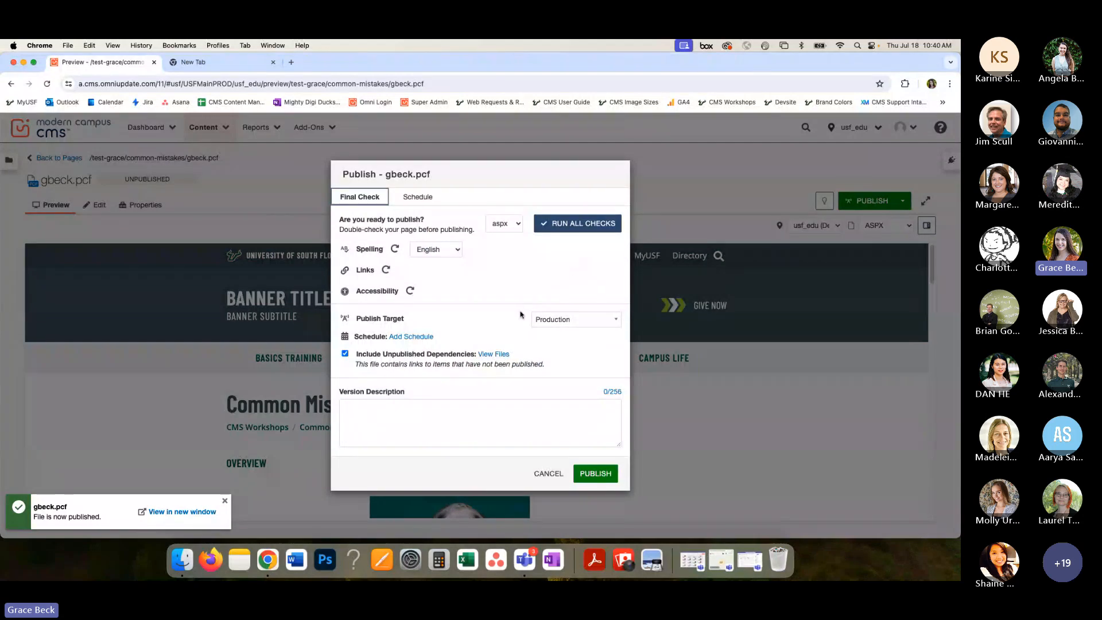
click(580, 322)
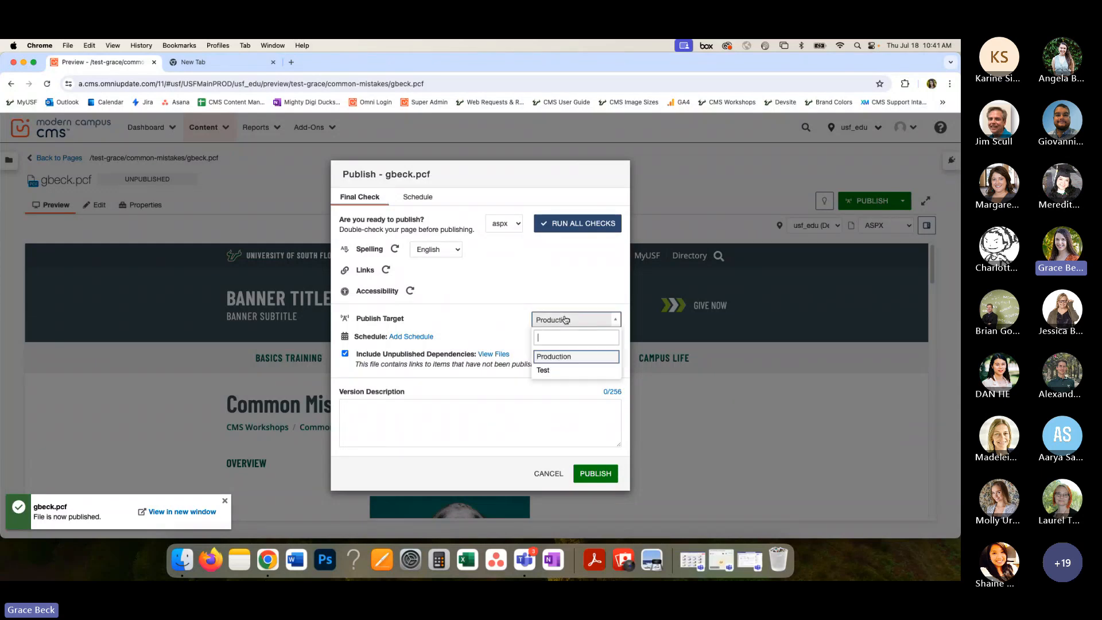
click(561, 358)
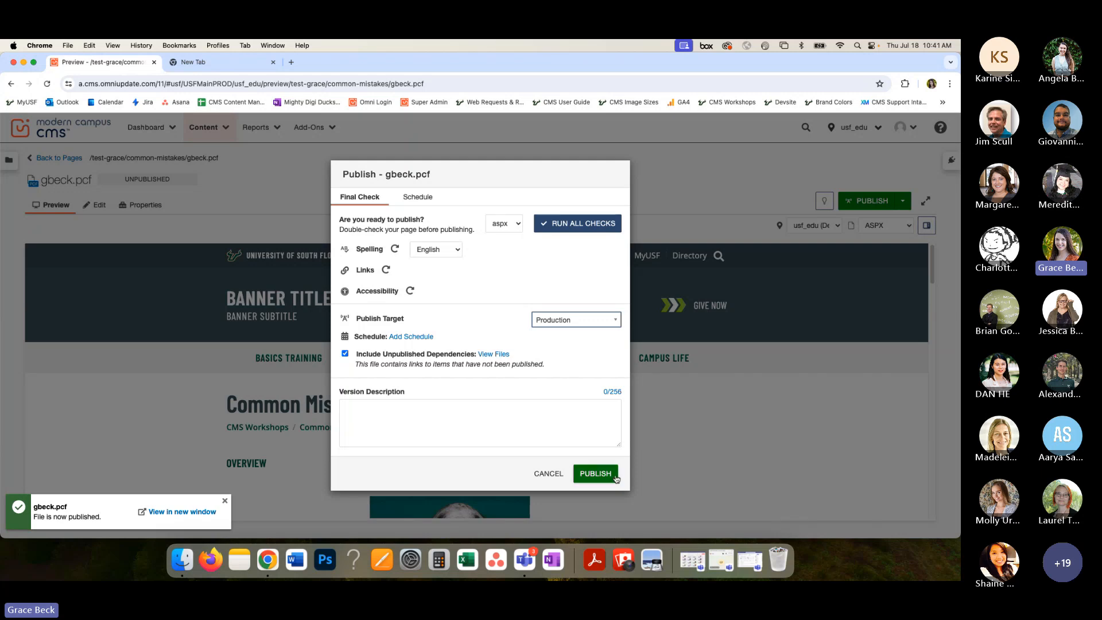
click(507, 413)
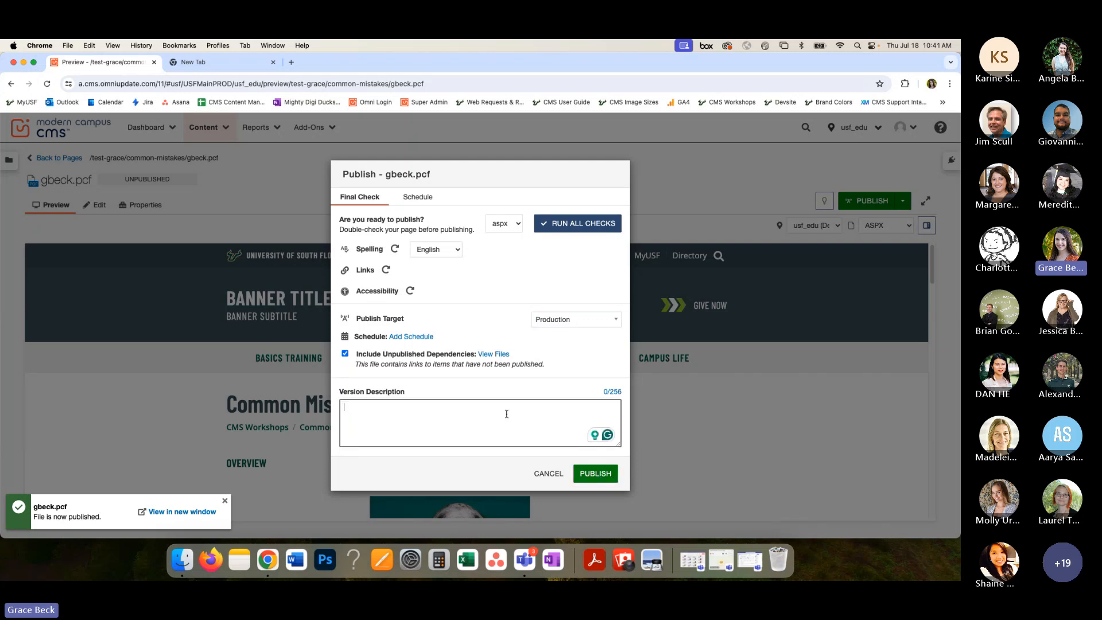
text(blah blah blah)
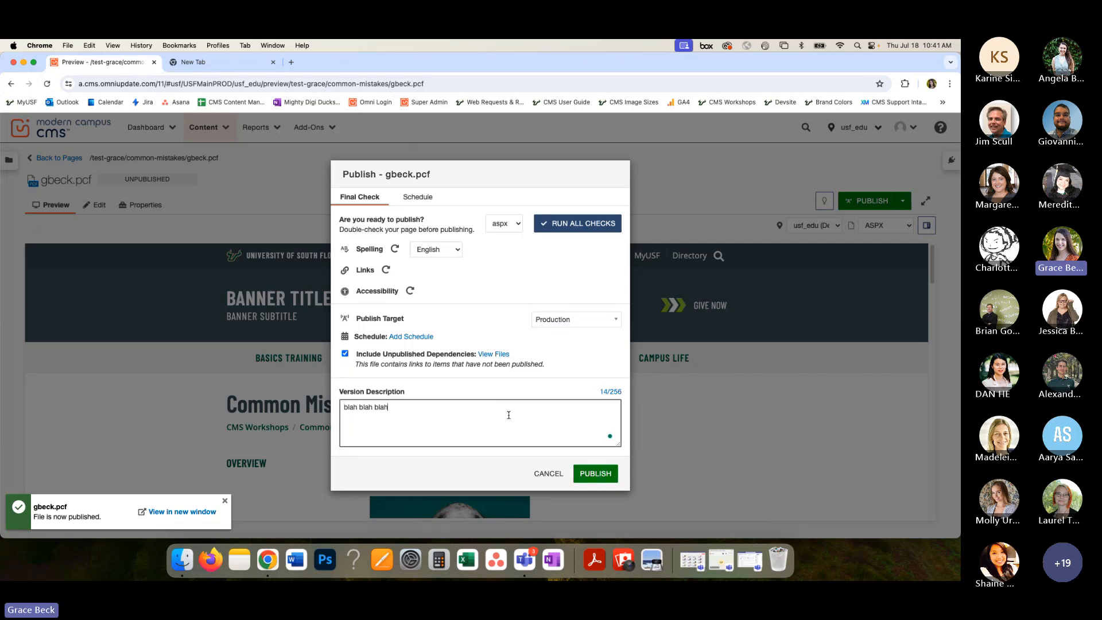